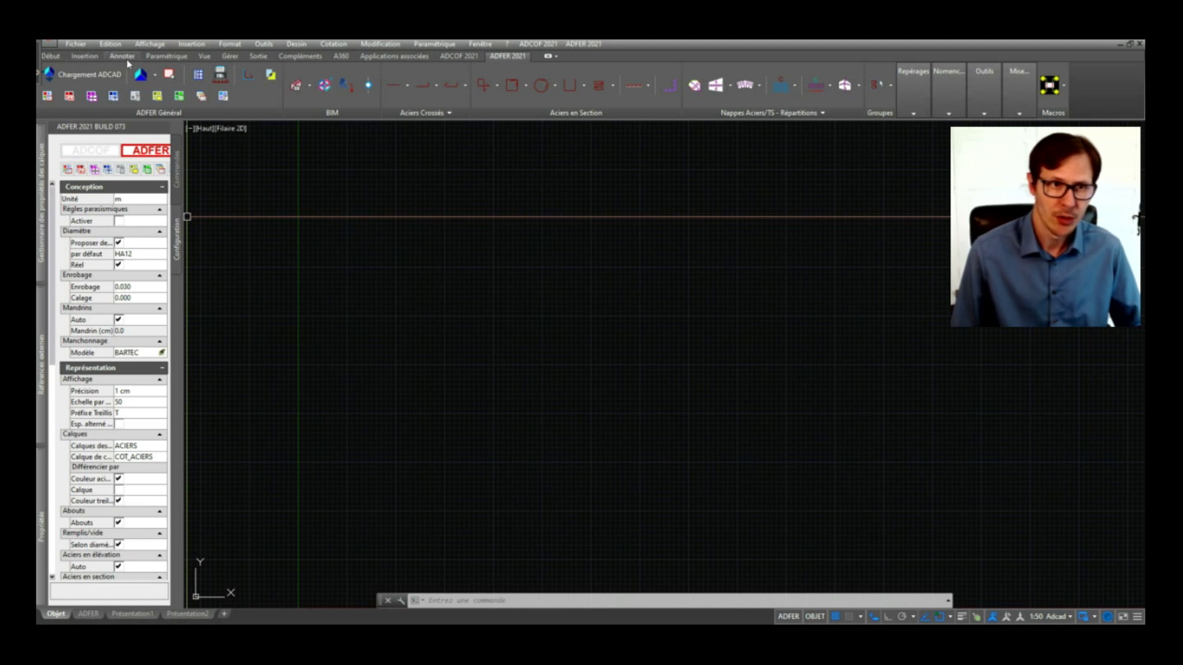
# Show the Début ribbon tools, flip the ADFER palette to its tools and back, and list the layers
pyautogui.click(55, 57)
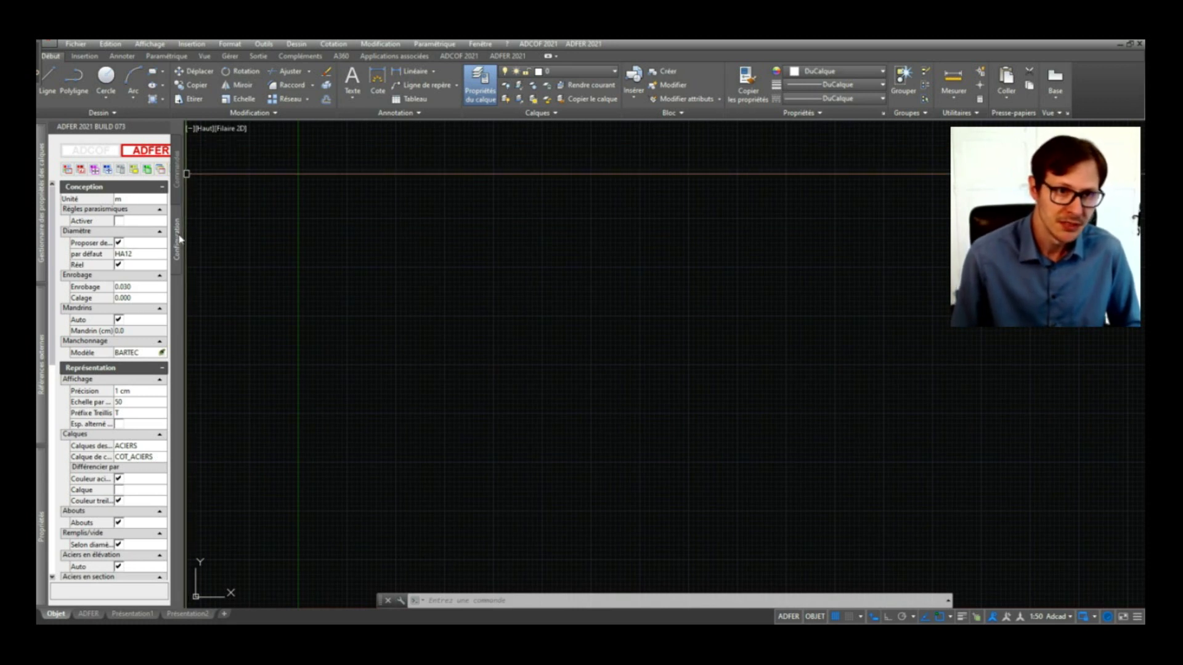
pyautogui.click(177, 182)
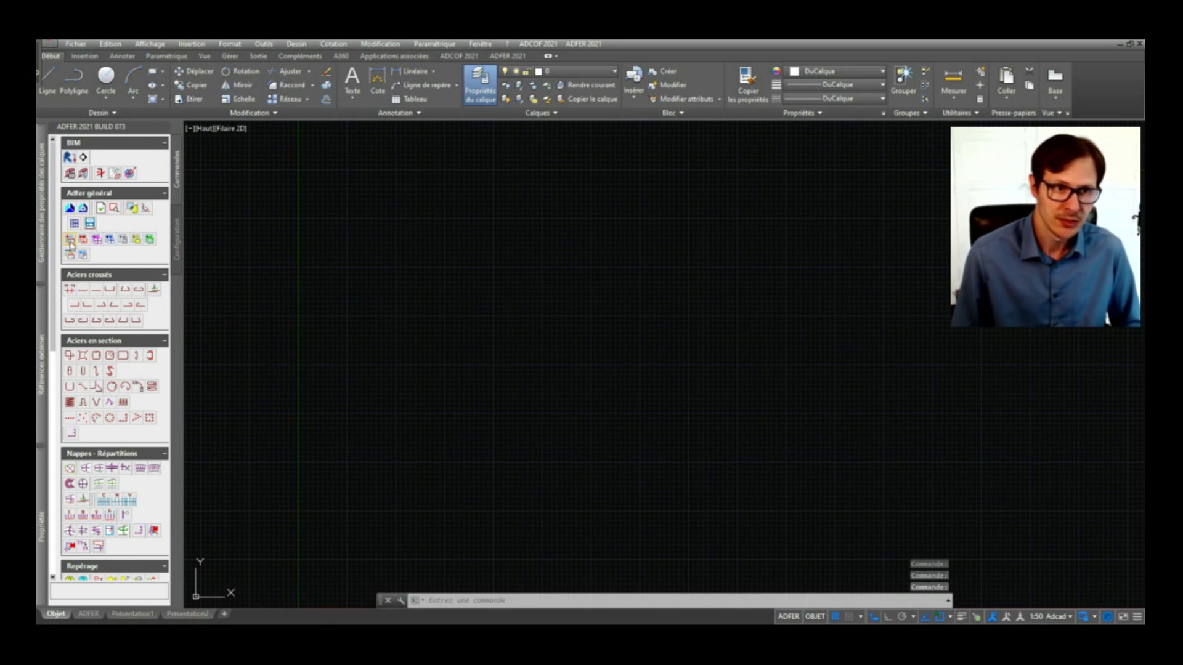
pyautogui.click(177, 239)
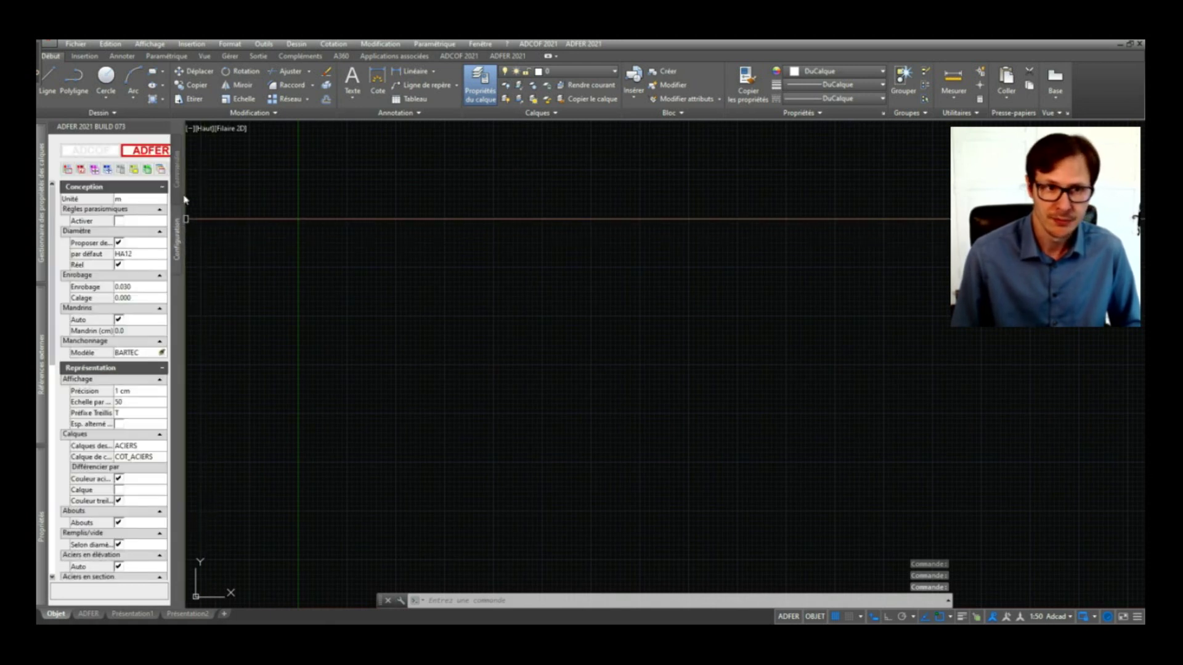
pyautogui.click(41, 203)
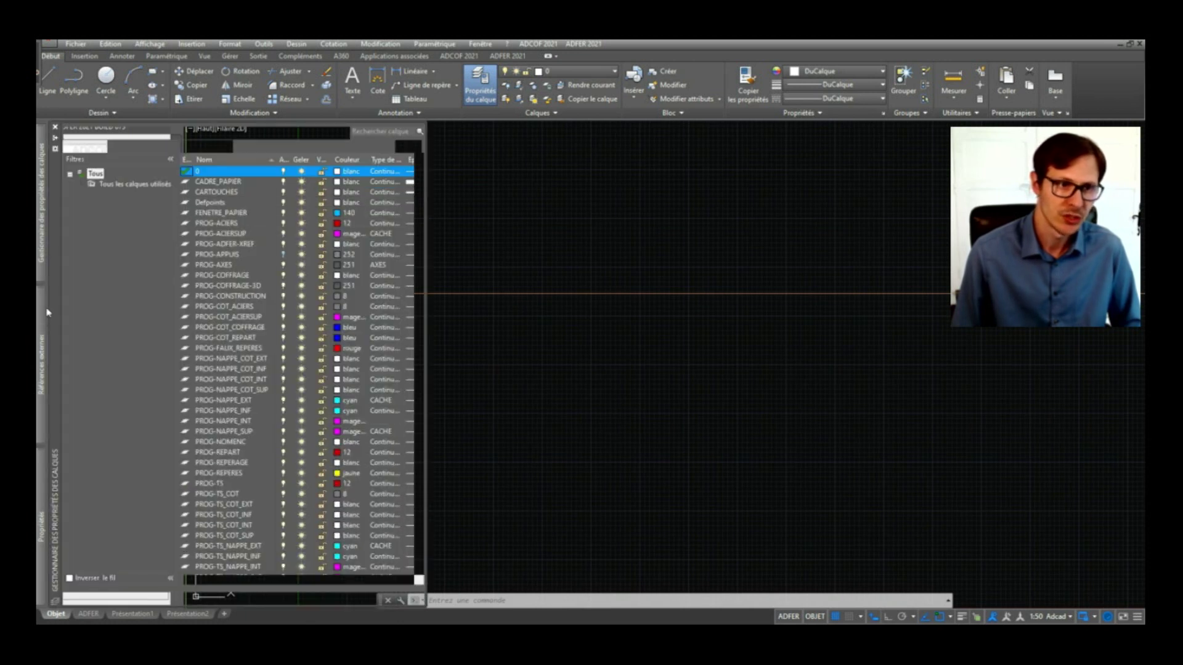
pyautogui.click(384, 236)
pyautogui.click(459, 306)
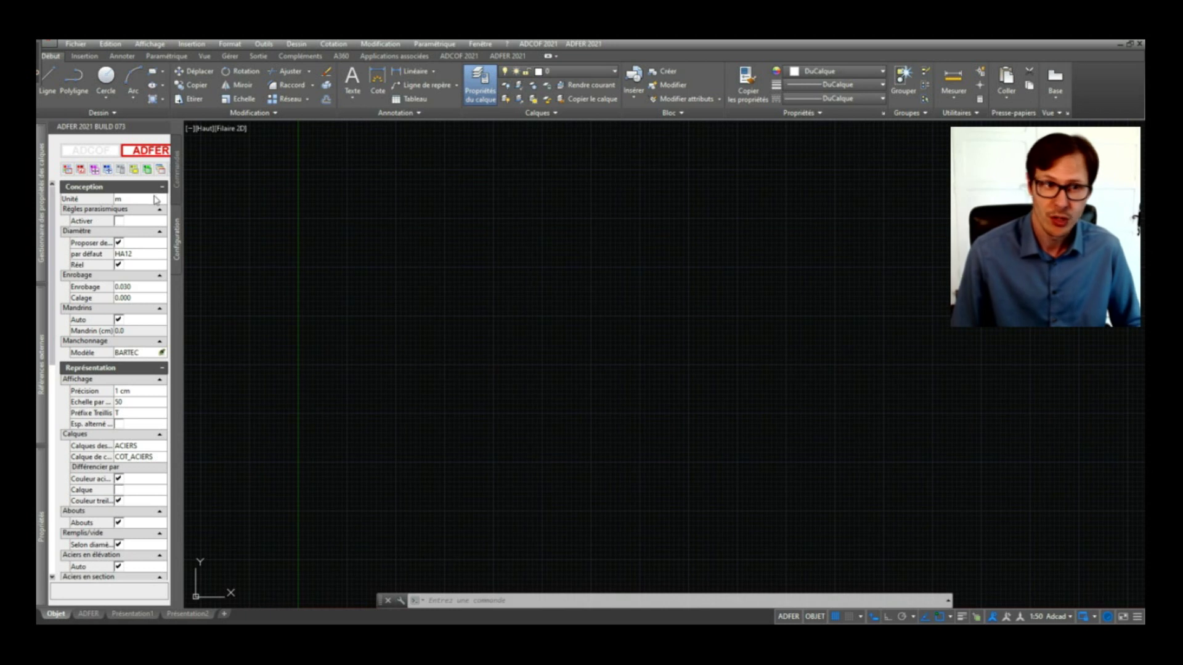
# Set the Conception design unit to cm, toggling the default diameter suggestion off and back on
pyautogui.click(133, 202)
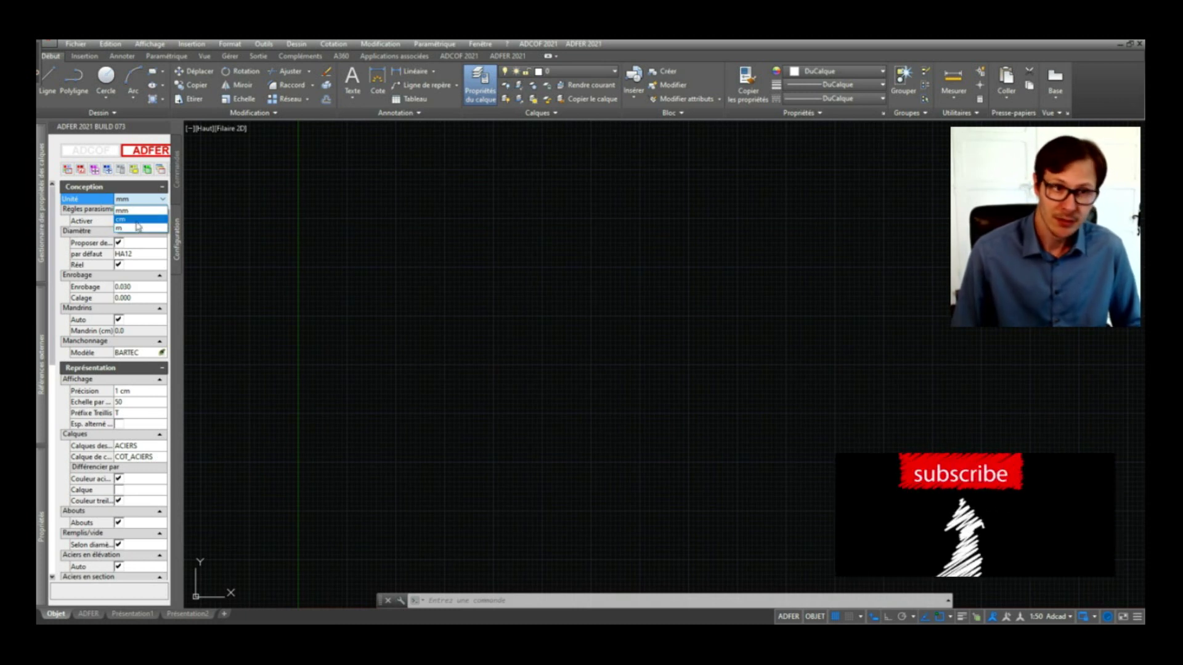
pyautogui.click(136, 219)
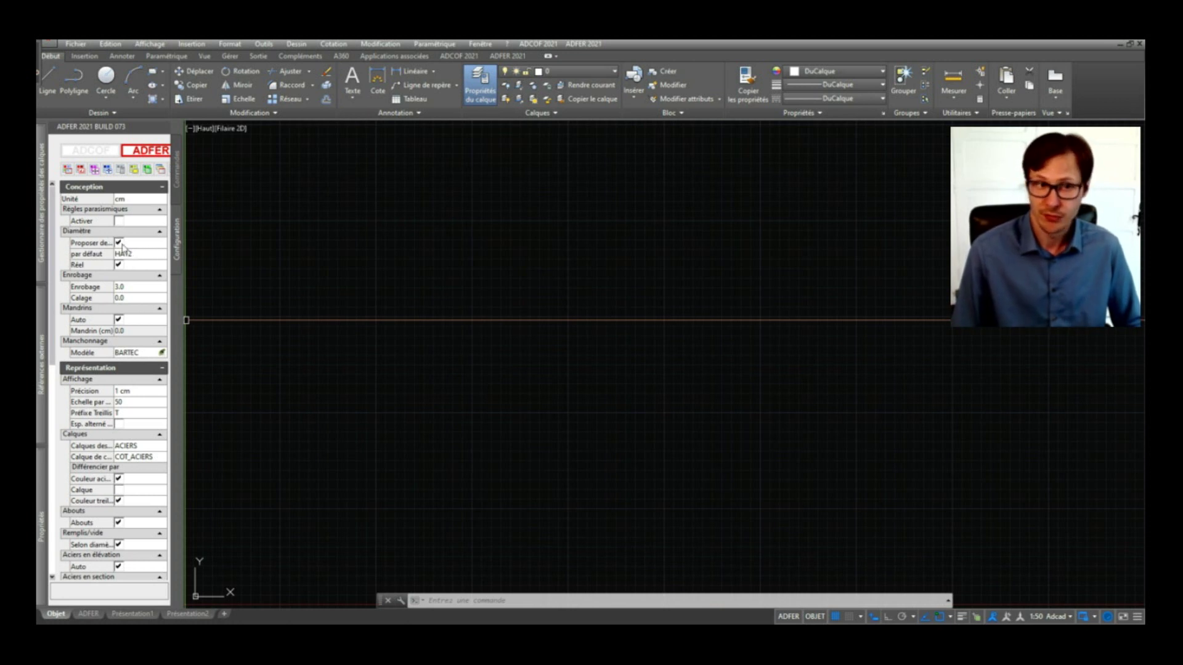
pyautogui.click(121, 244)
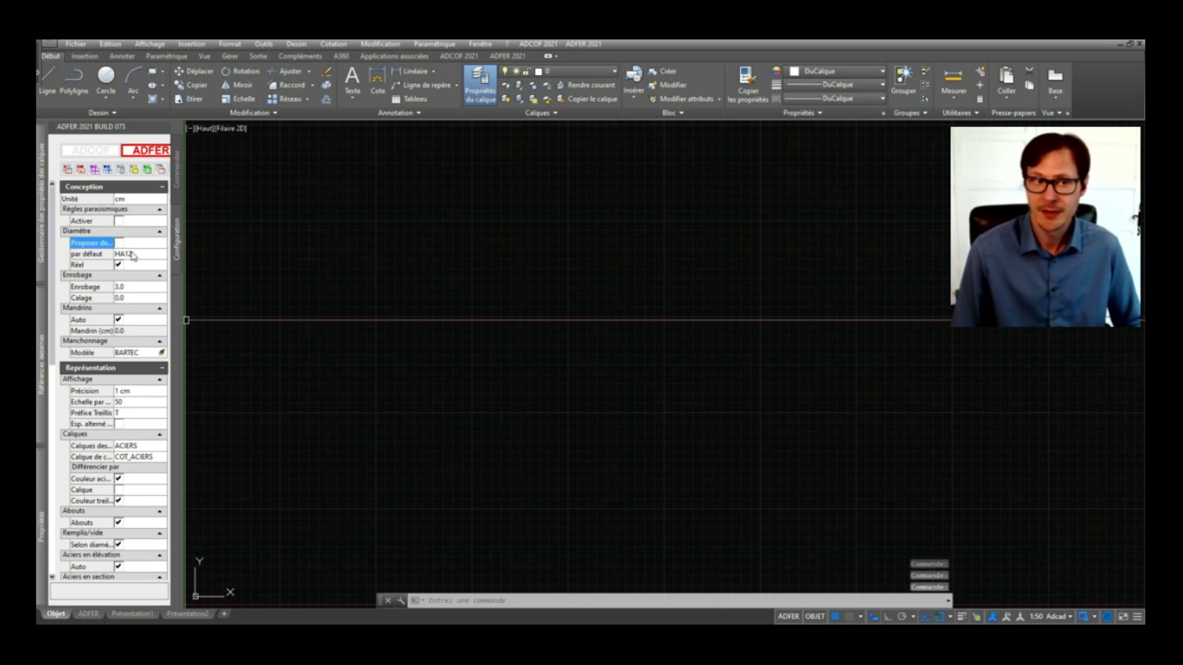
pyautogui.click(123, 243)
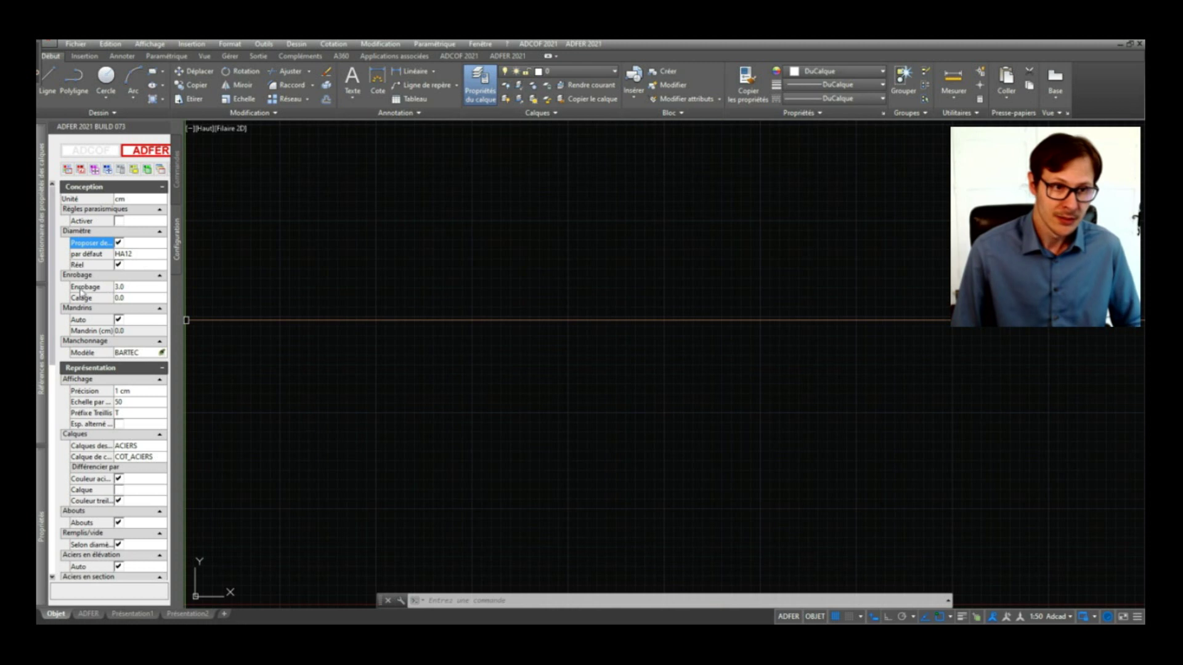
pyautogui.click(135, 288)
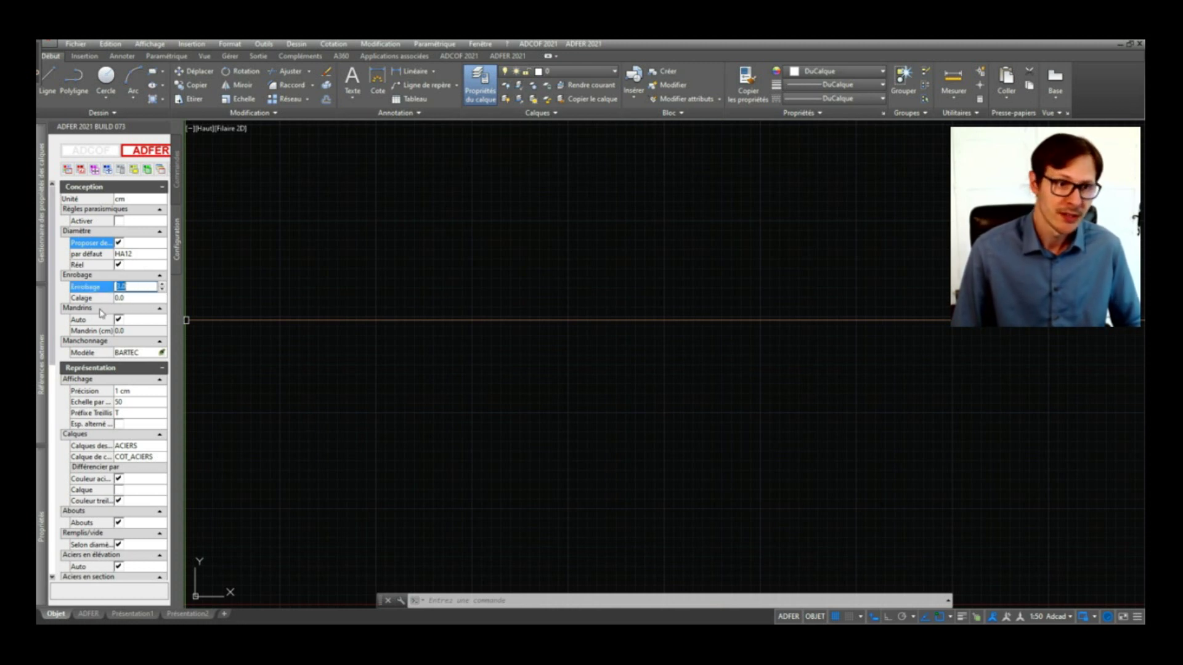
pyautogui.click(161, 300)
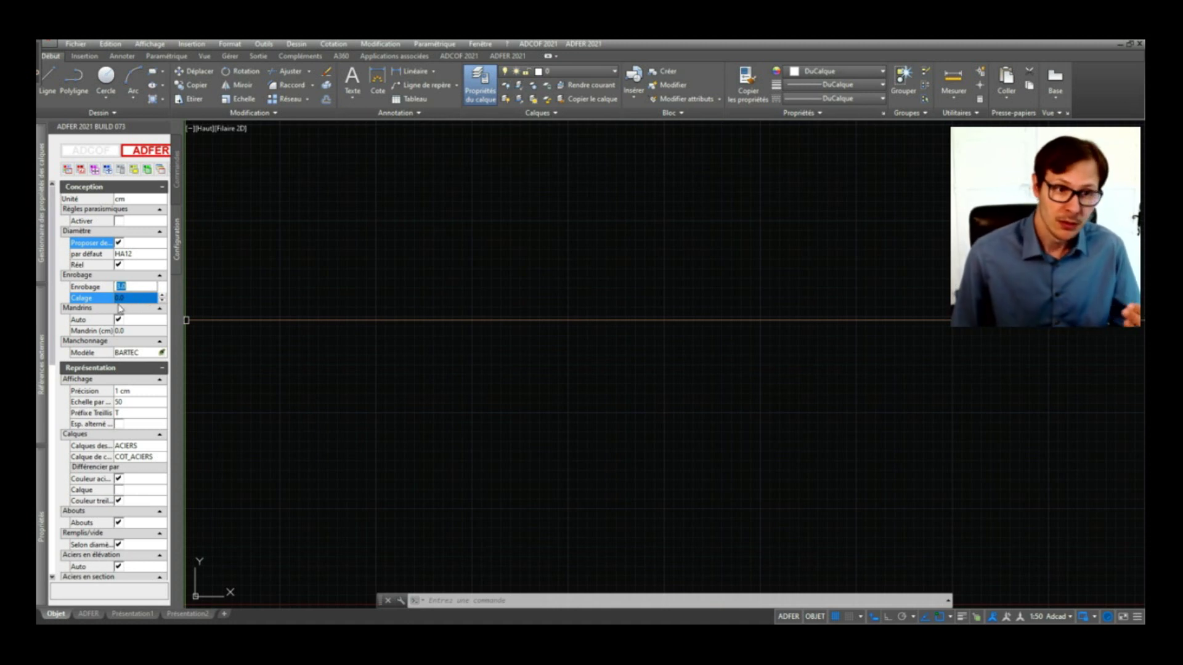
pyautogui.click(128, 298)
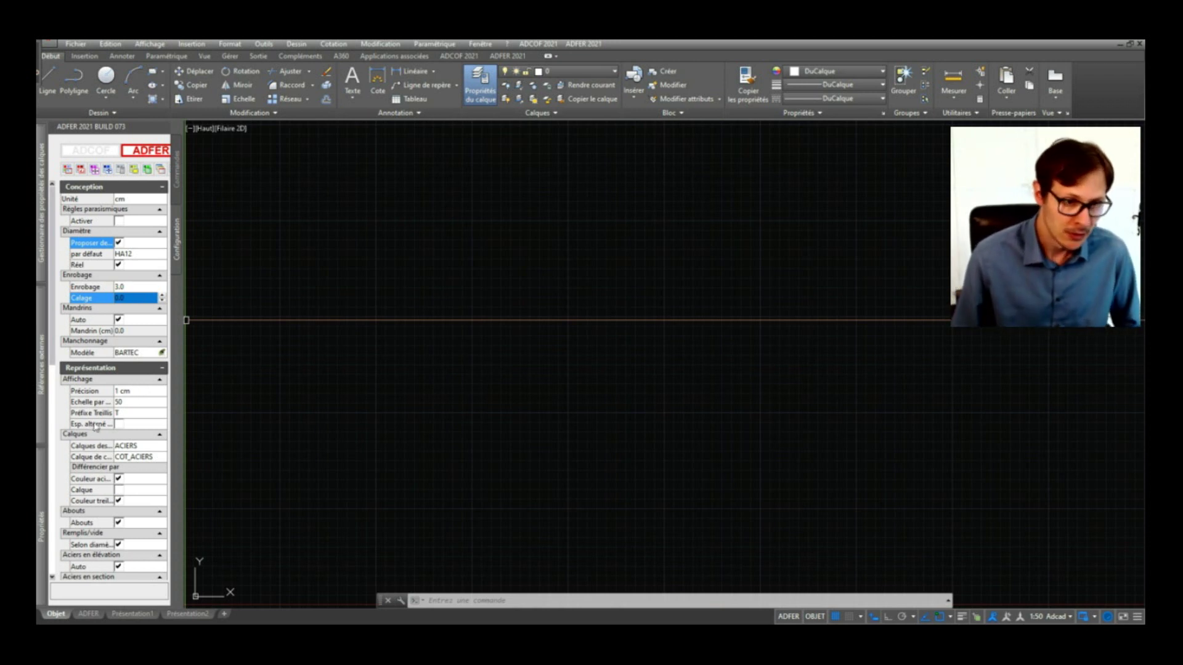
pyautogui.click(136, 411)
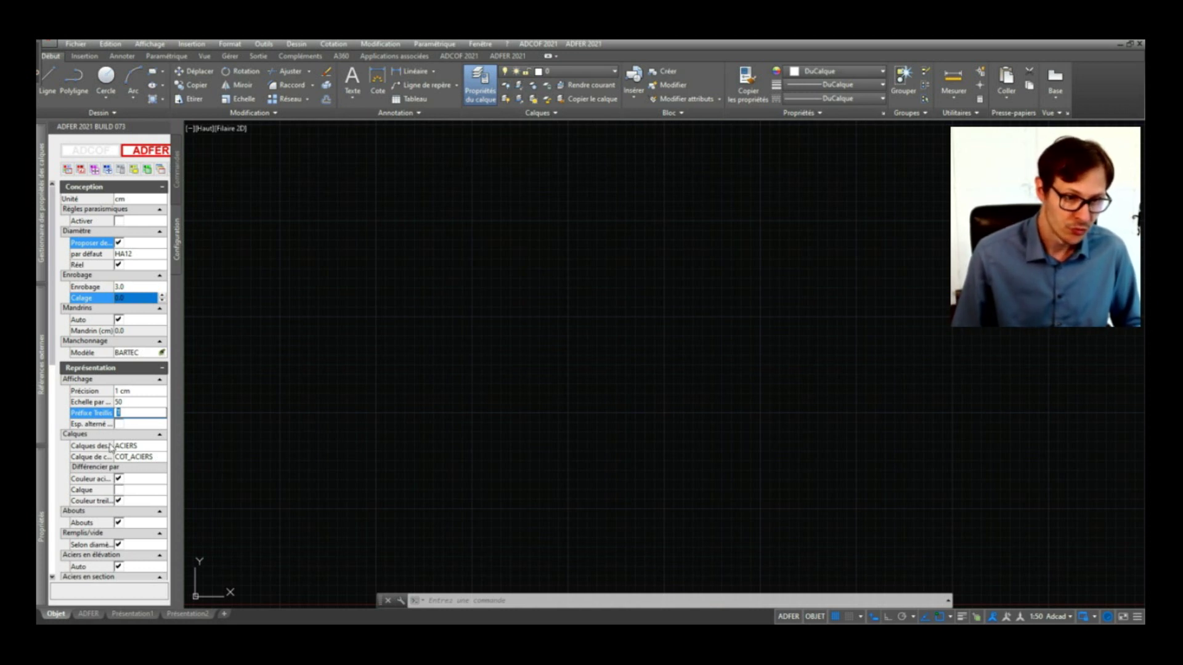
pyautogui.scroll(-1, 112, 447)
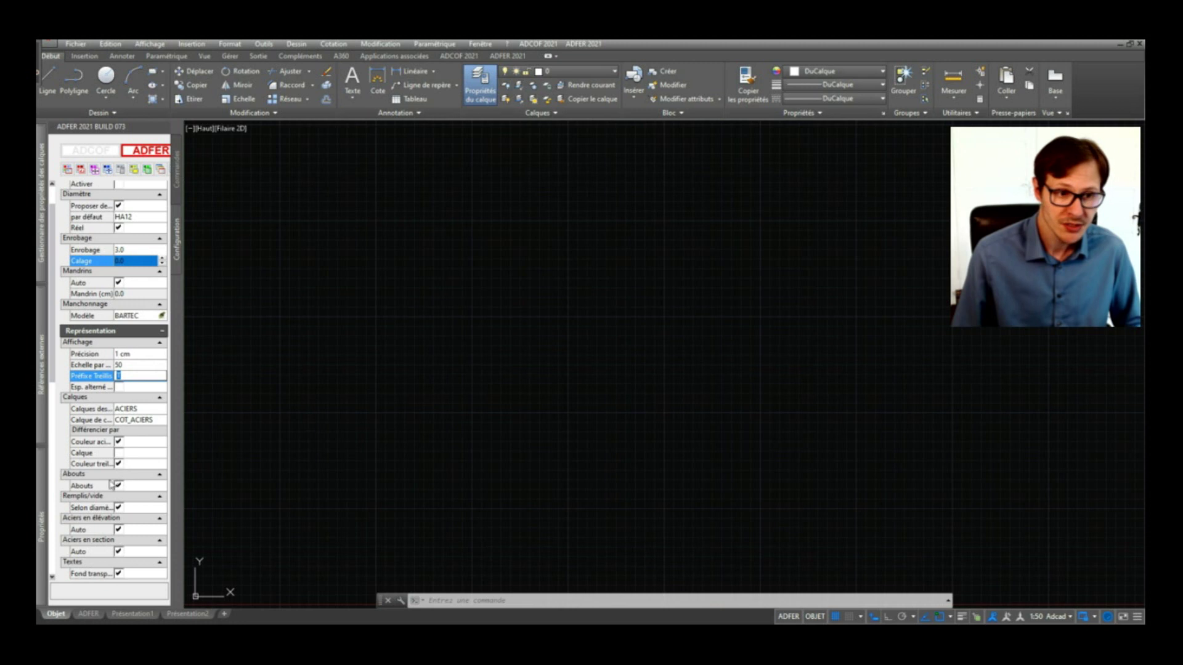
pyautogui.scroll(-1, 100, 478)
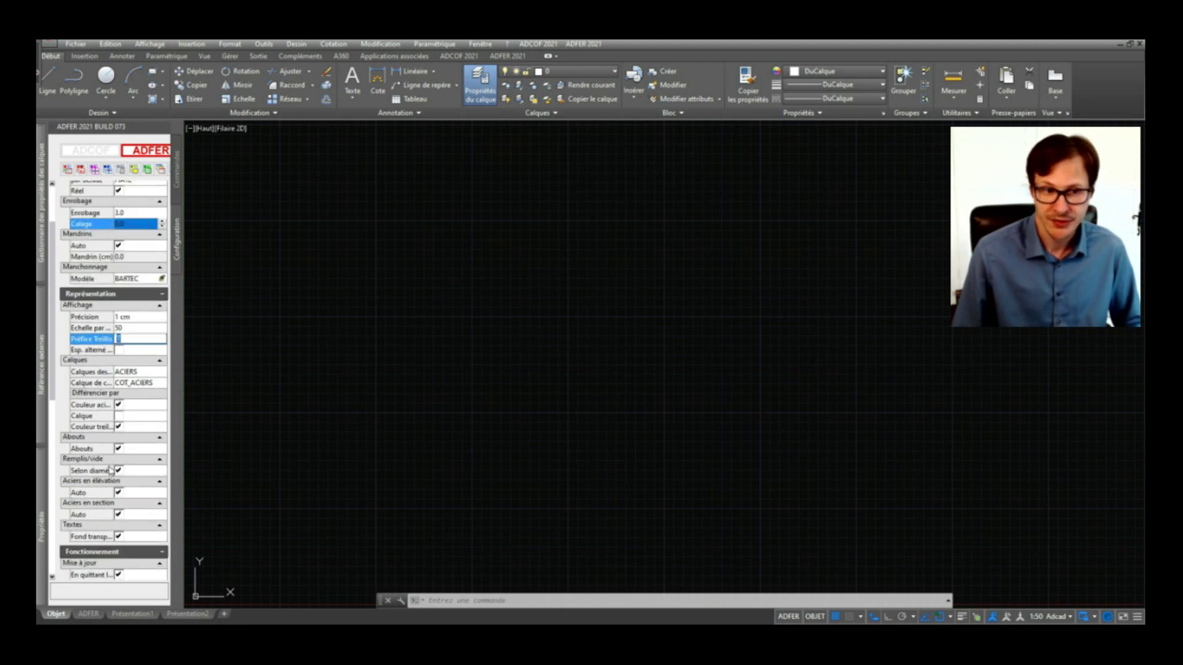
pyautogui.scroll(-1, 102, 479)
pyautogui.scroll(-1, 118, 488)
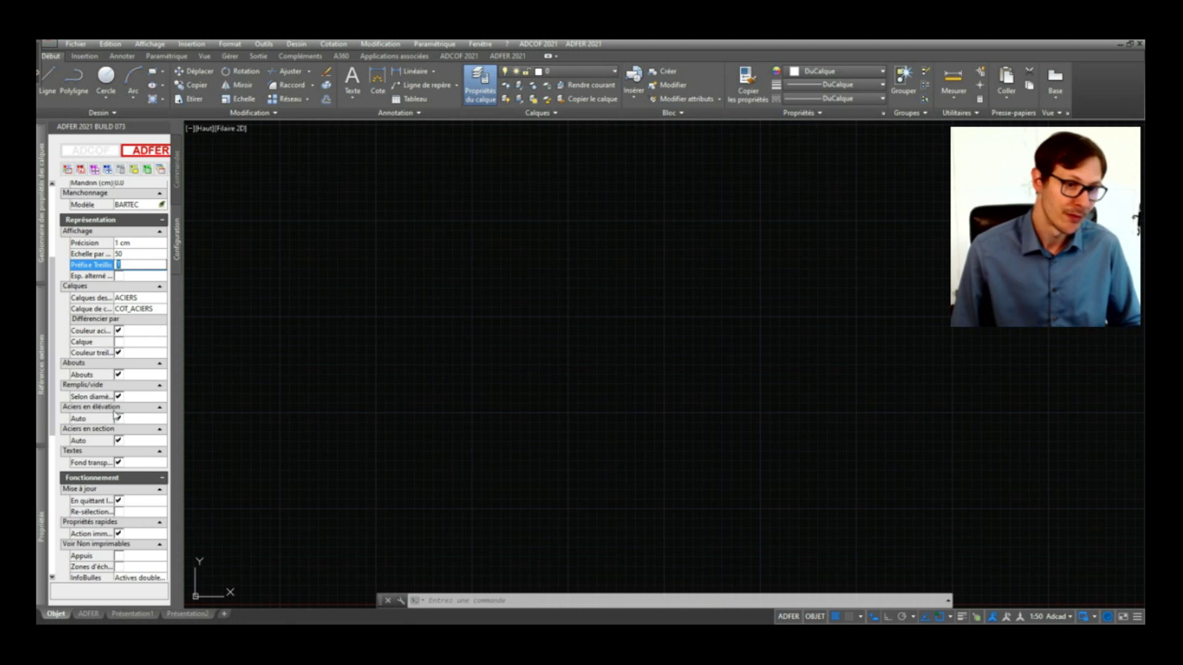
pyautogui.scroll(-3, 112, 420)
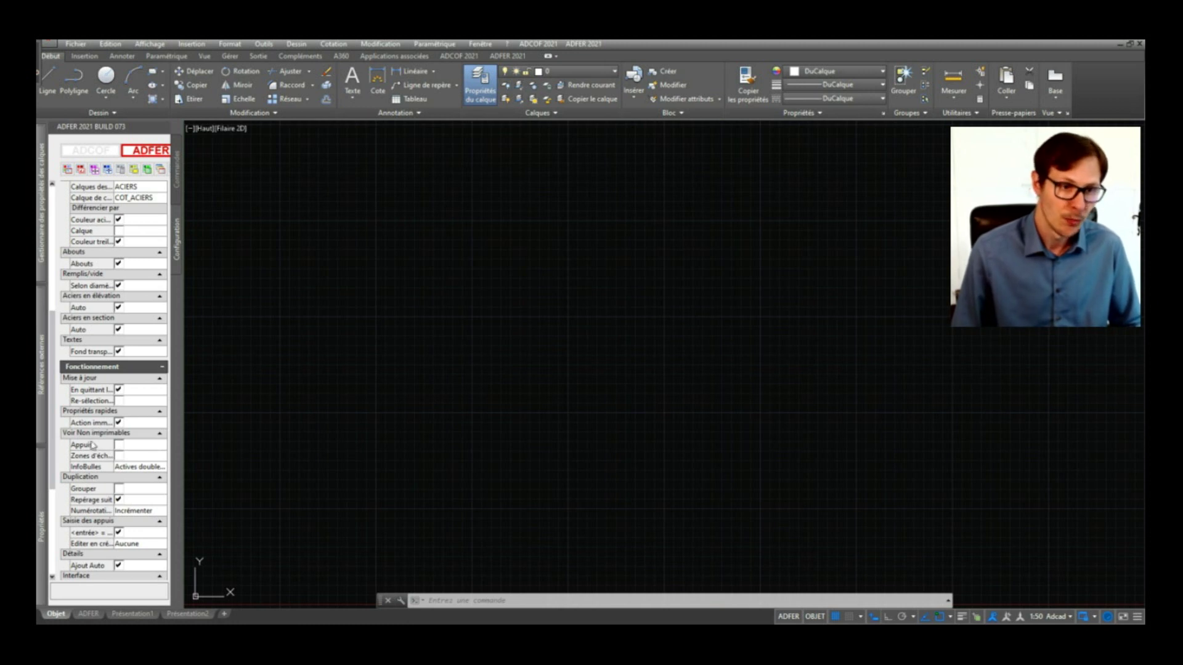
pyautogui.scroll(-1, 92, 445)
pyautogui.scroll(-2, 98, 390)
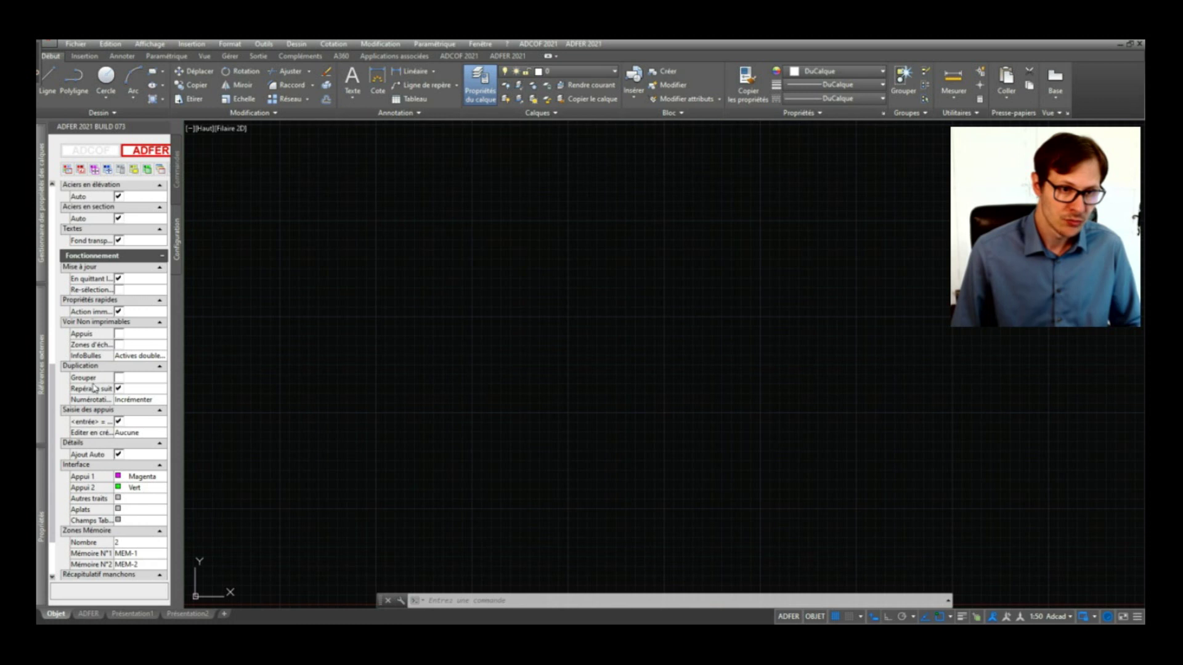
pyautogui.scroll(-1, 89, 385)
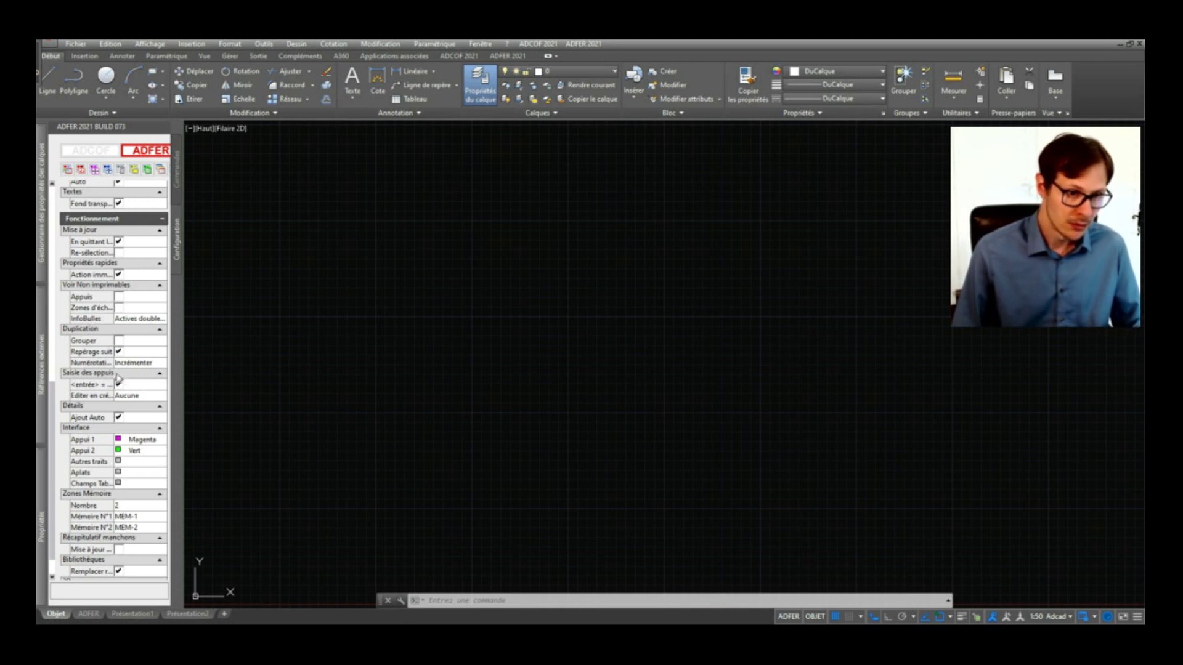
pyautogui.scroll(-1, 113, 406)
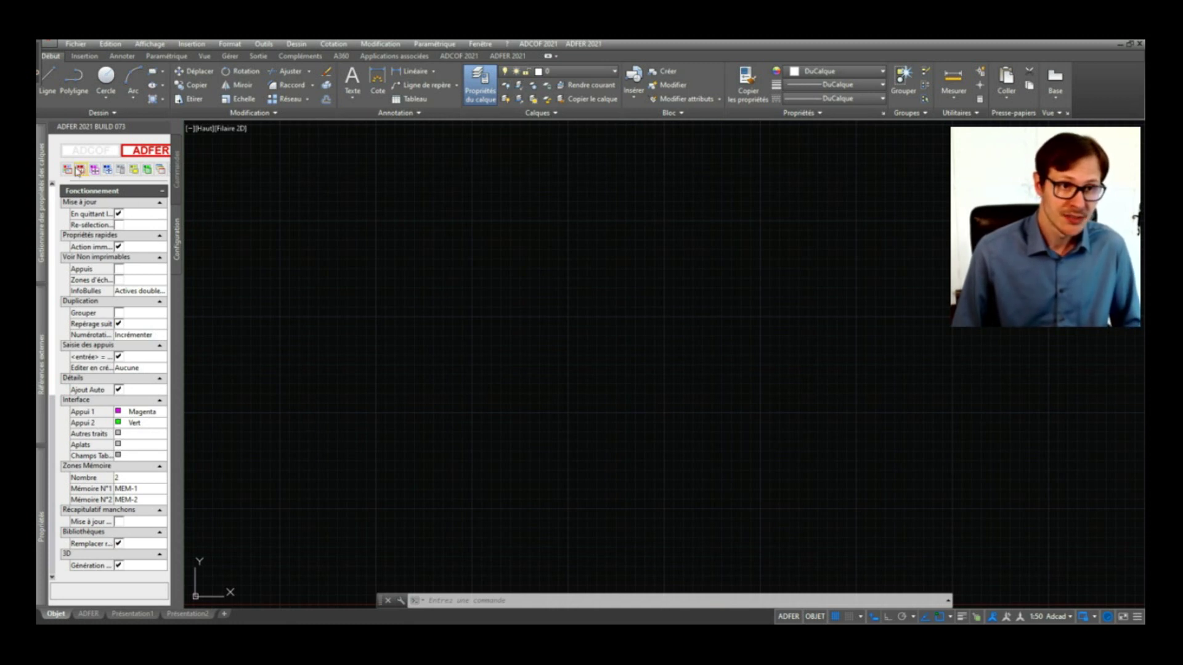
# Cancel the crossed-bar anchorage defaults unchanged and show the STANDARD reinforcement layer style settings
pyautogui.click(69, 171)
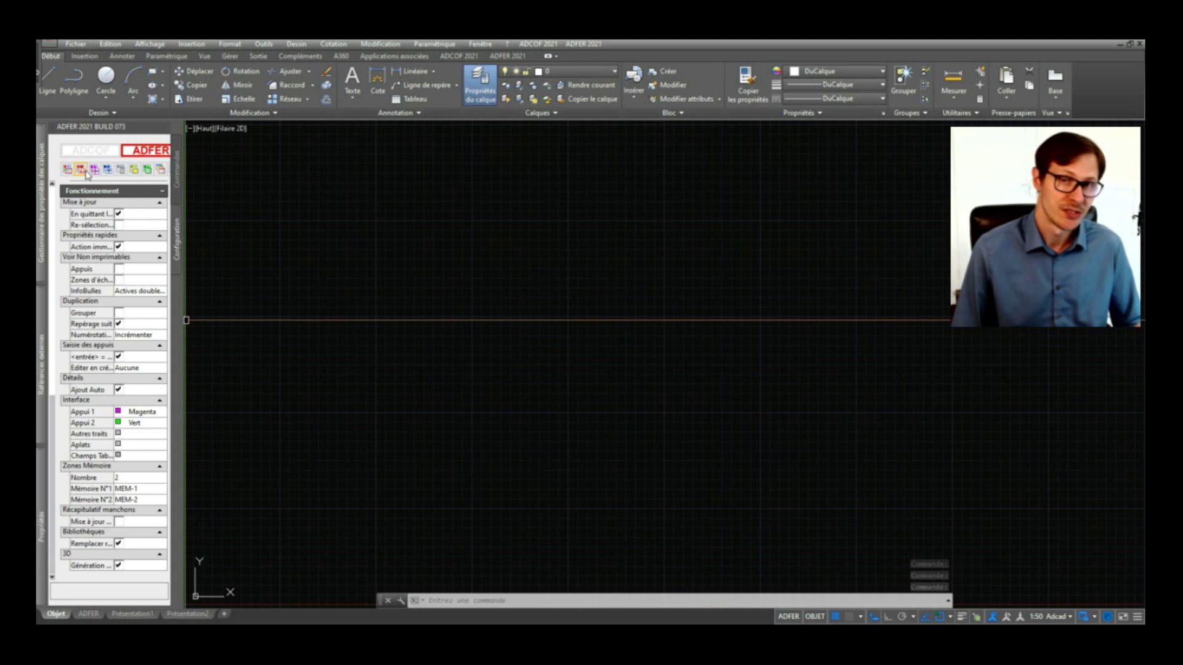
pyautogui.click(85, 173)
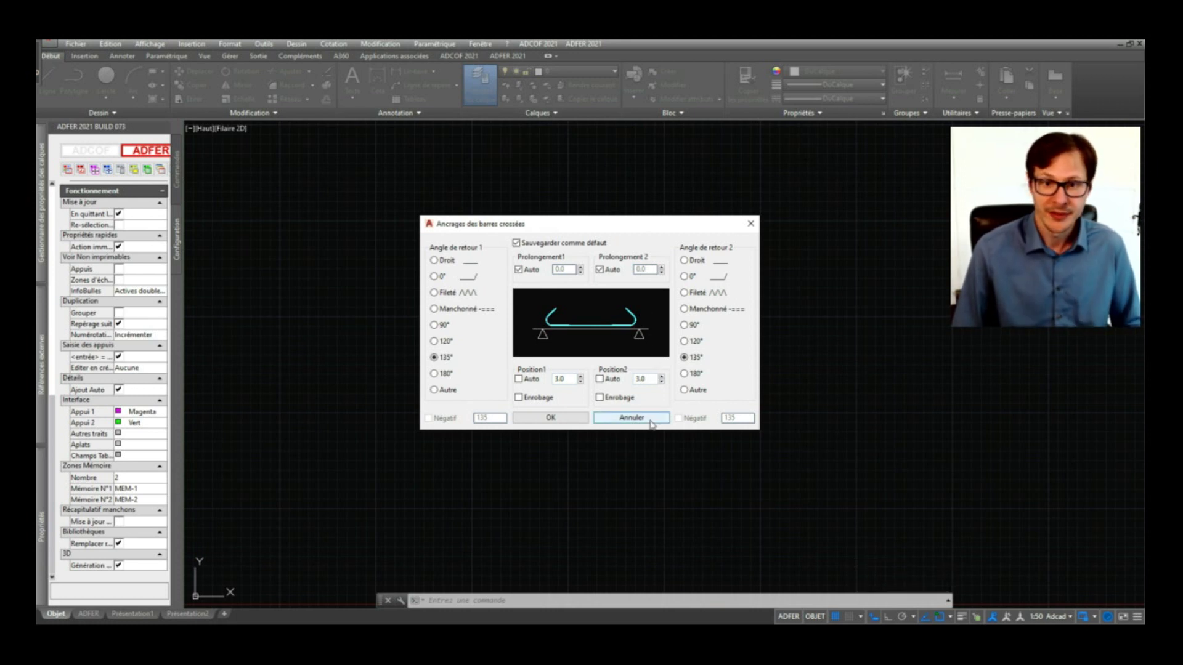
pyautogui.click(651, 423)
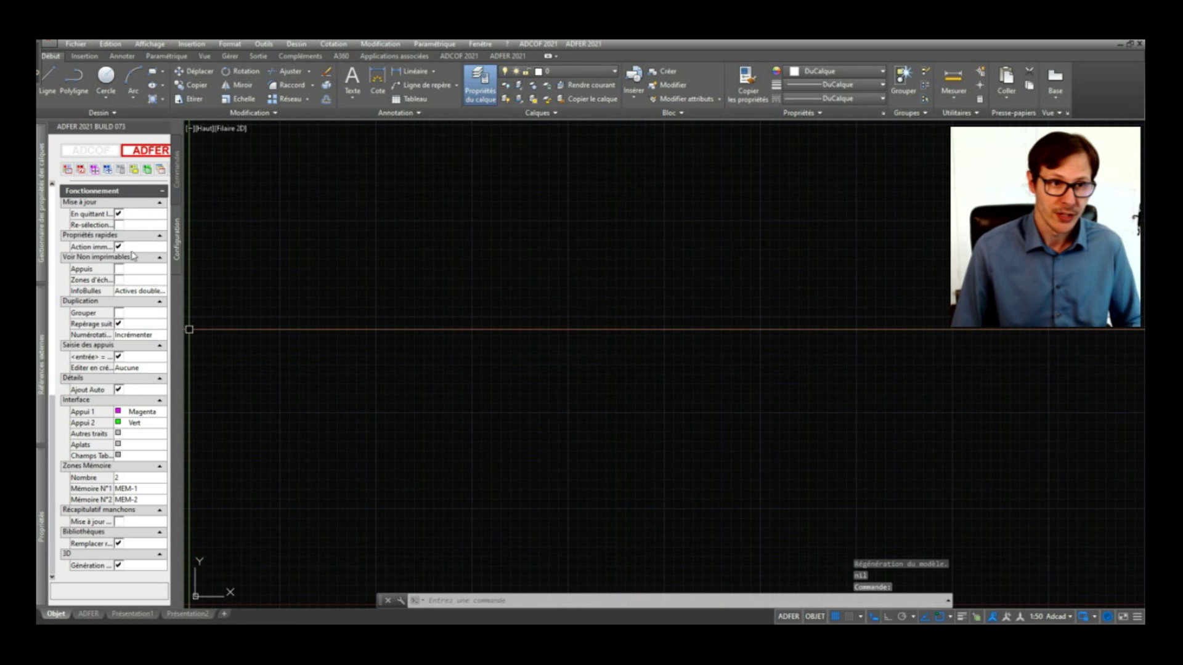
pyautogui.click(97, 171)
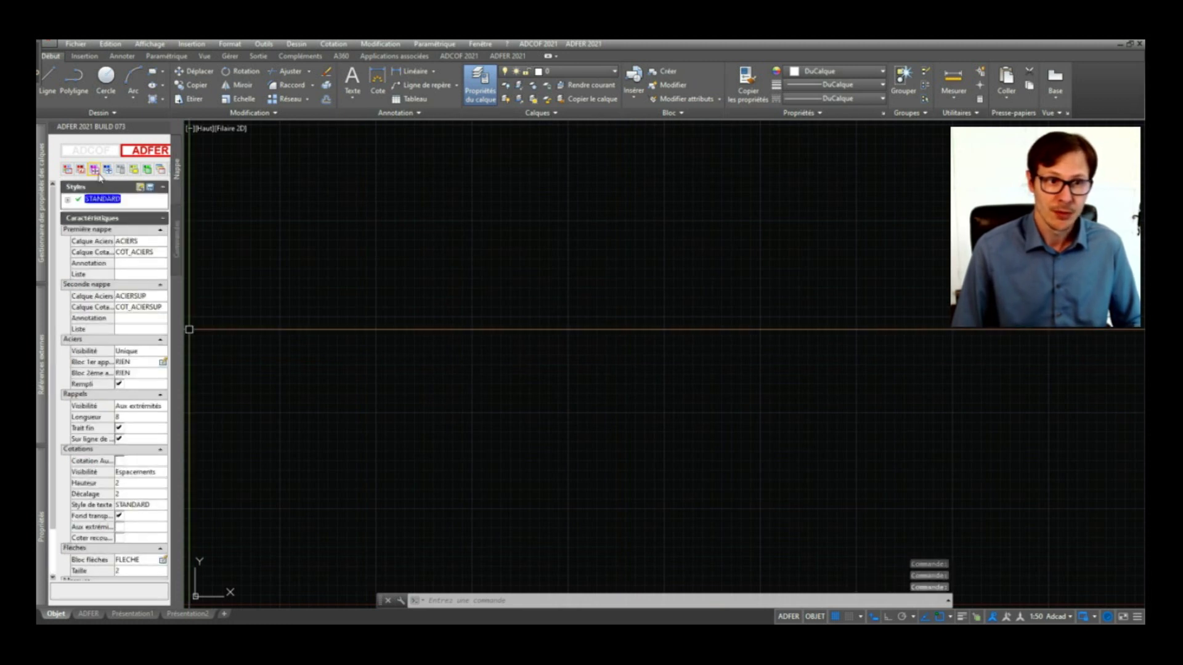
# Expand STANDARD in the Styles tree to reveal its COT_ACIERS and COT_ACIERSUP settings
pyautogui.click(68, 200)
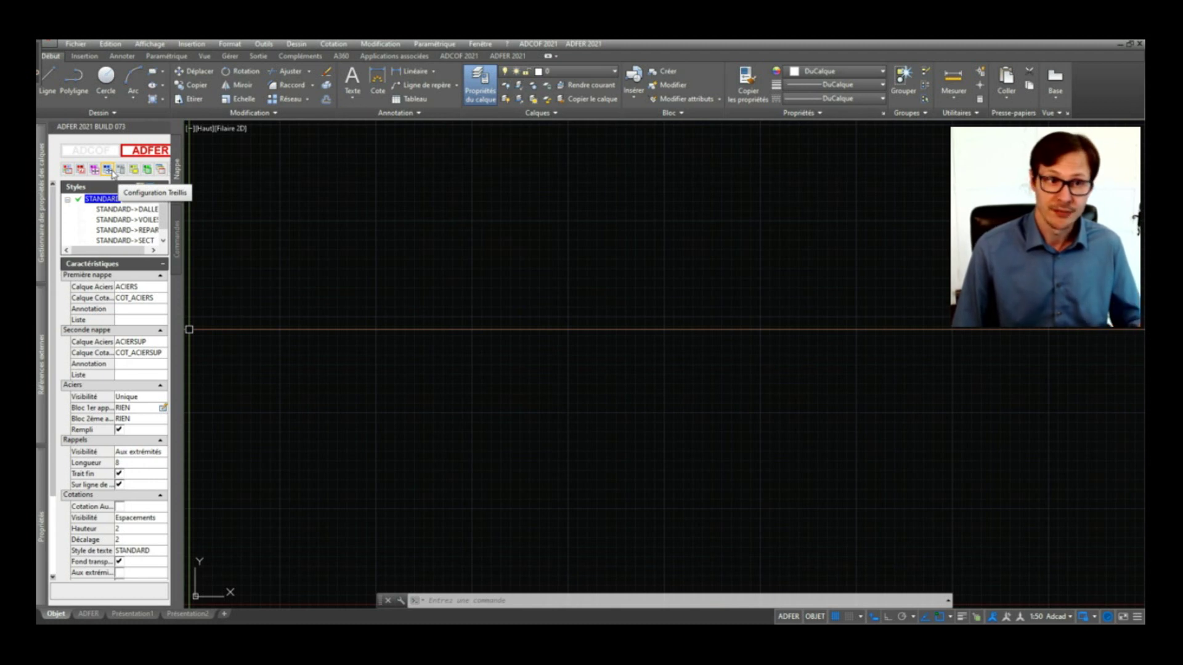
# Review the STANDARD welded mesh style and its sub-styles, then show the 1200.0 bar-length settings
pyautogui.click(111, 172)
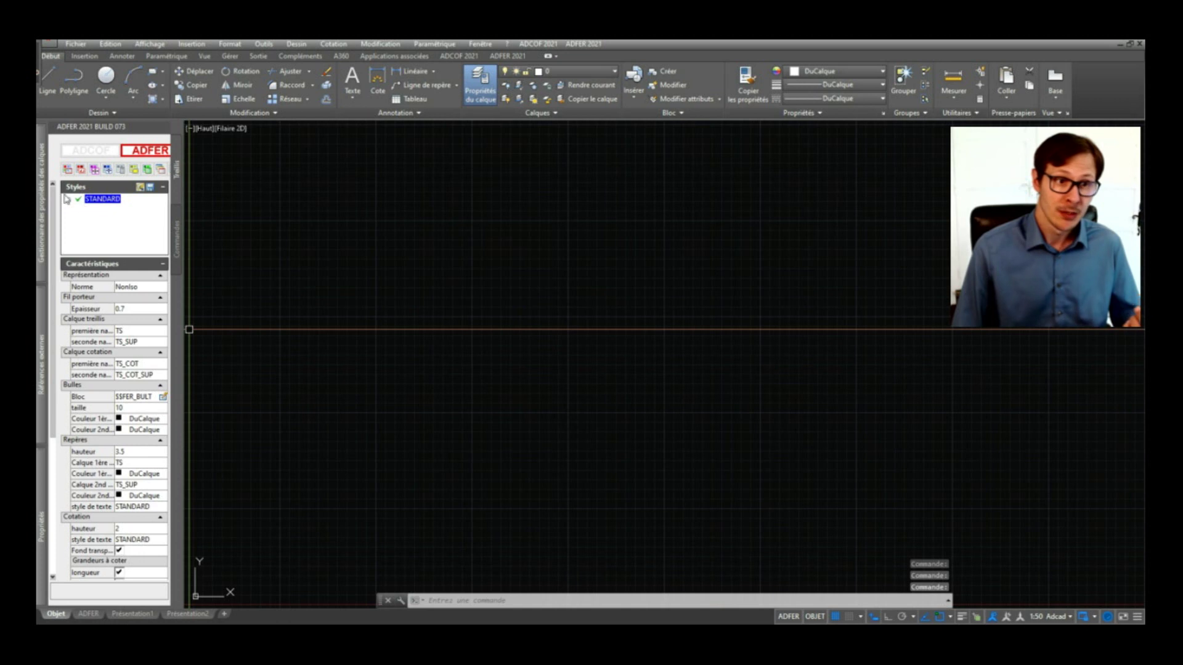
pyautogui.click(69, 201)
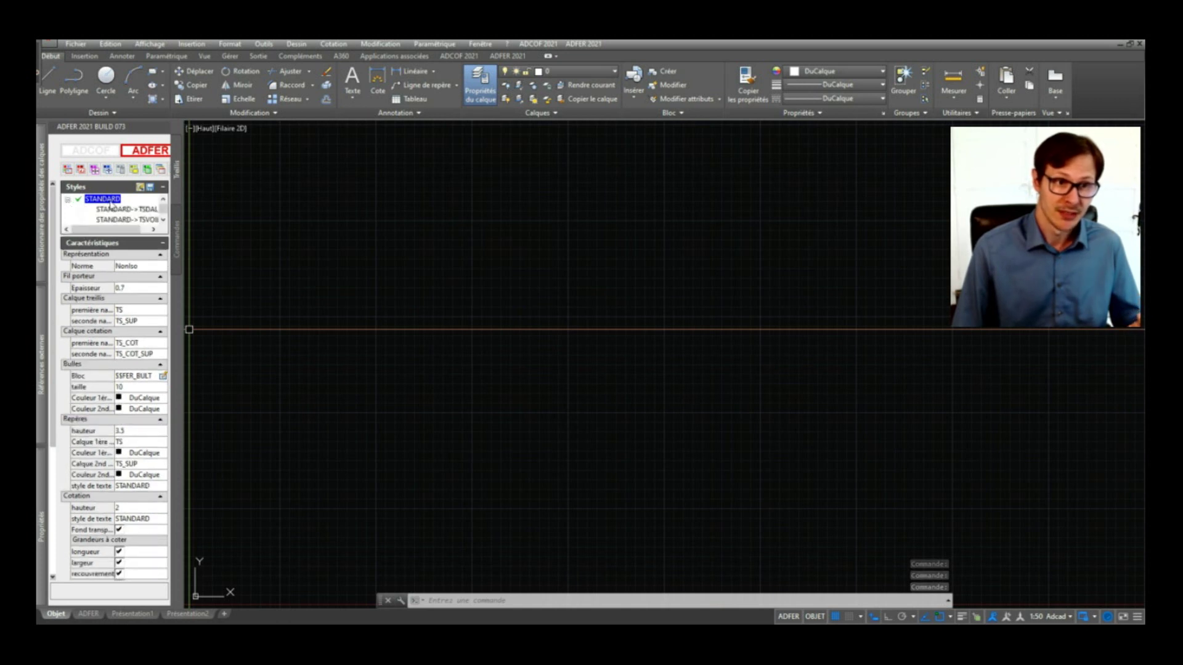
pyautogui.scroll(-3, 127, 214)
pyautogui.scroll(1, 127, 214)
pyautogui.scroll(1, 134, 205)
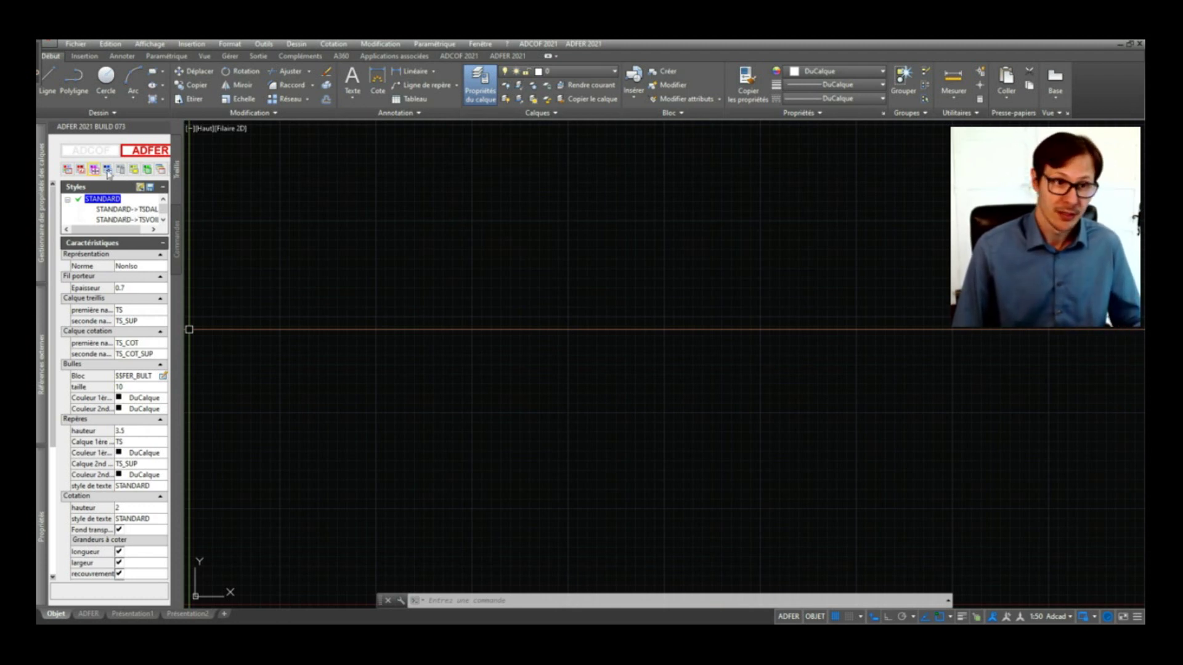
pyautogui.click(122, 172)
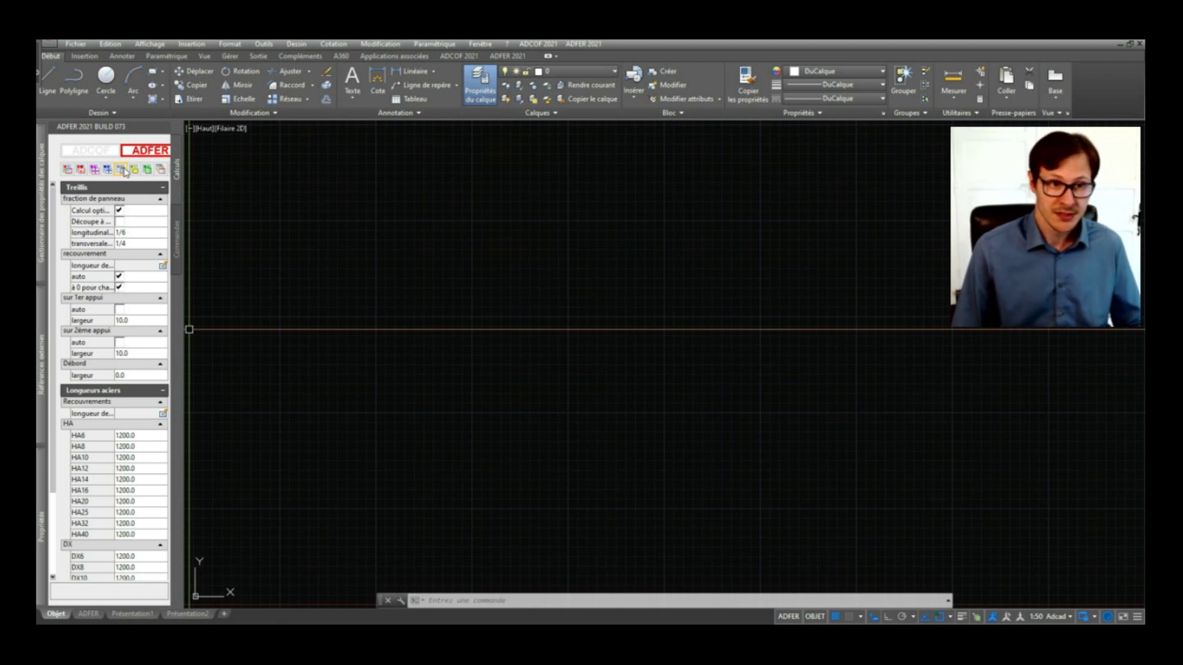
# Check the 60.00 (50 Ø) lap lengths without changes, then show the STANDARD marking style
pyautogui.scroll(-3, 116, 422)
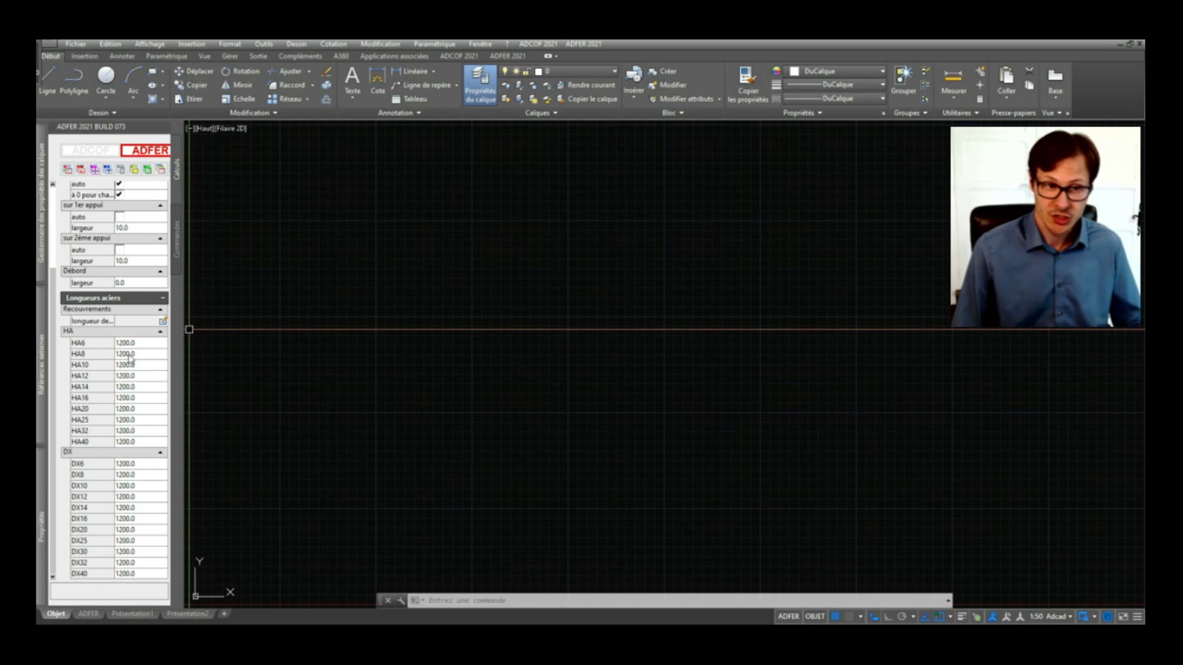
pyautogui.scroll(3, 129, 357)
pyautogui.click(162, 414)
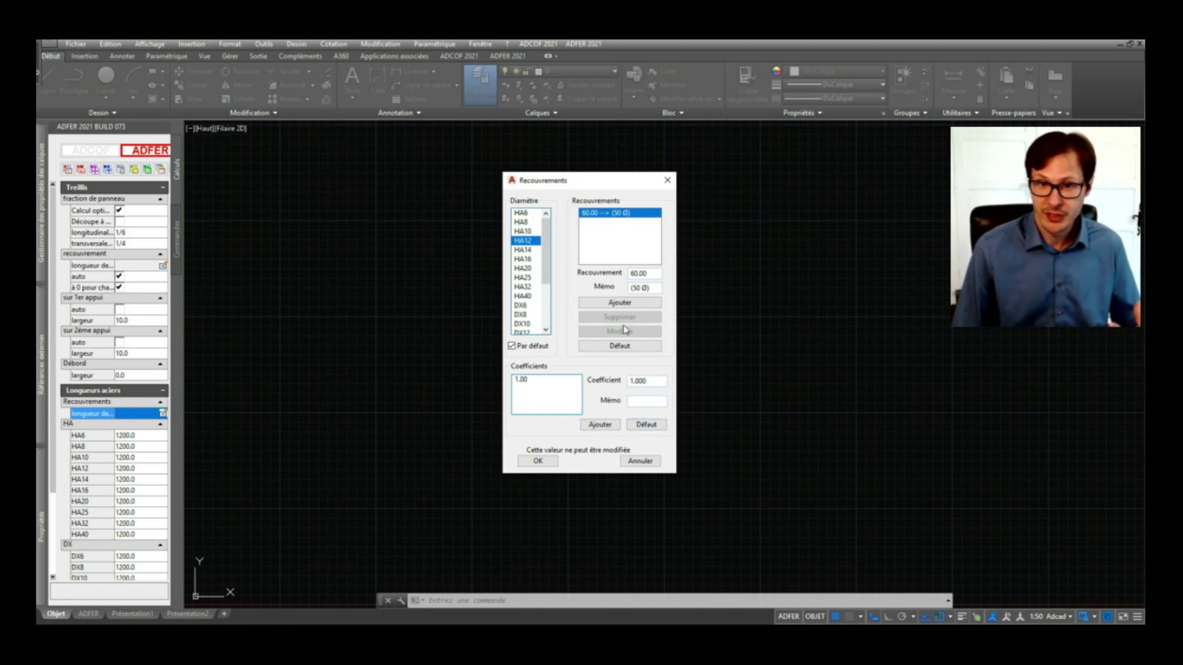
pyautogui.click(616, 303)
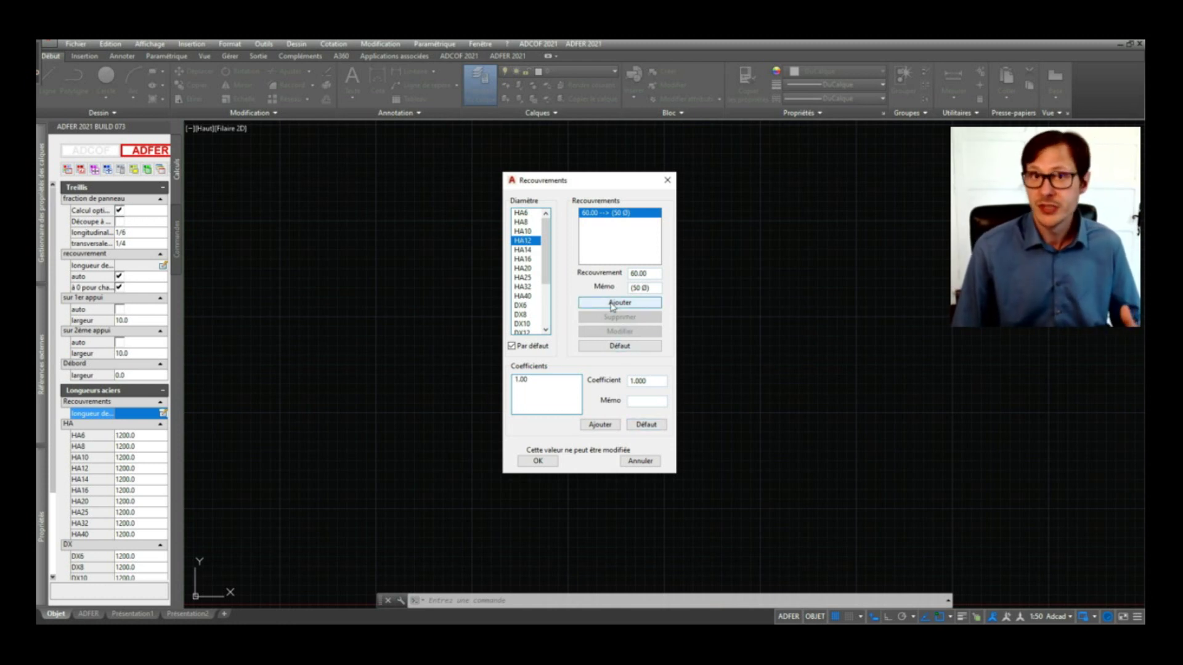
pyautogui.click(641, 461)
pyautogui.click(134, 170)
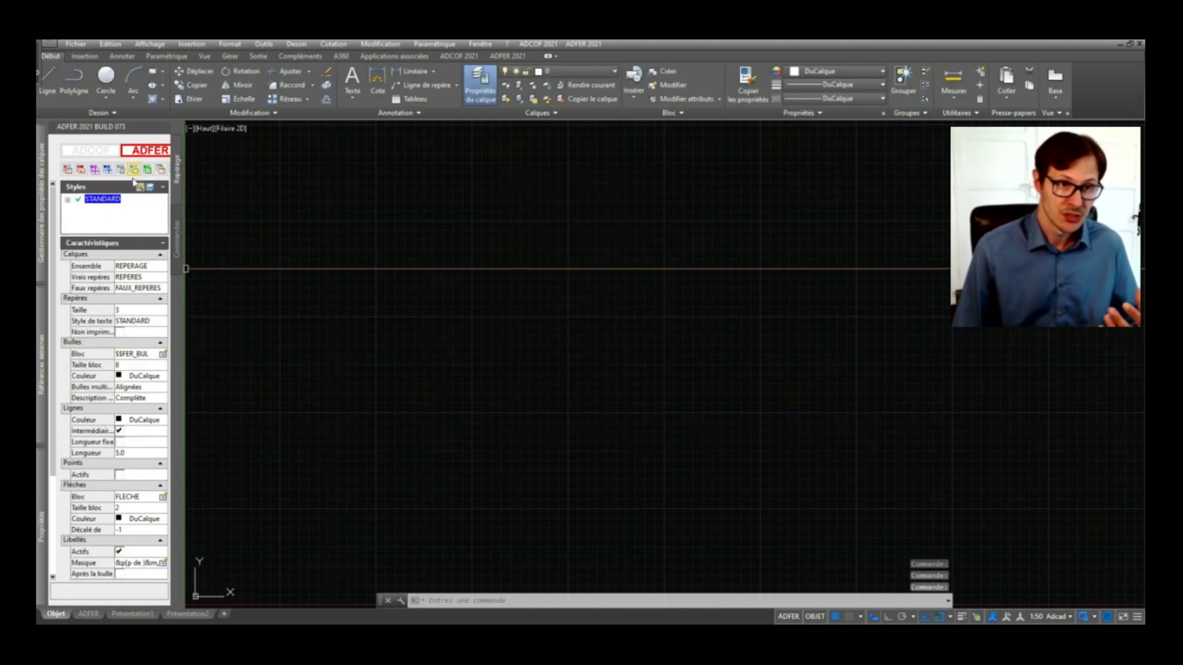
# Expand the STANDARD marking sub-styles, then show the Nomenclature et métré schedule settings
pyautogui.click(68, 200)
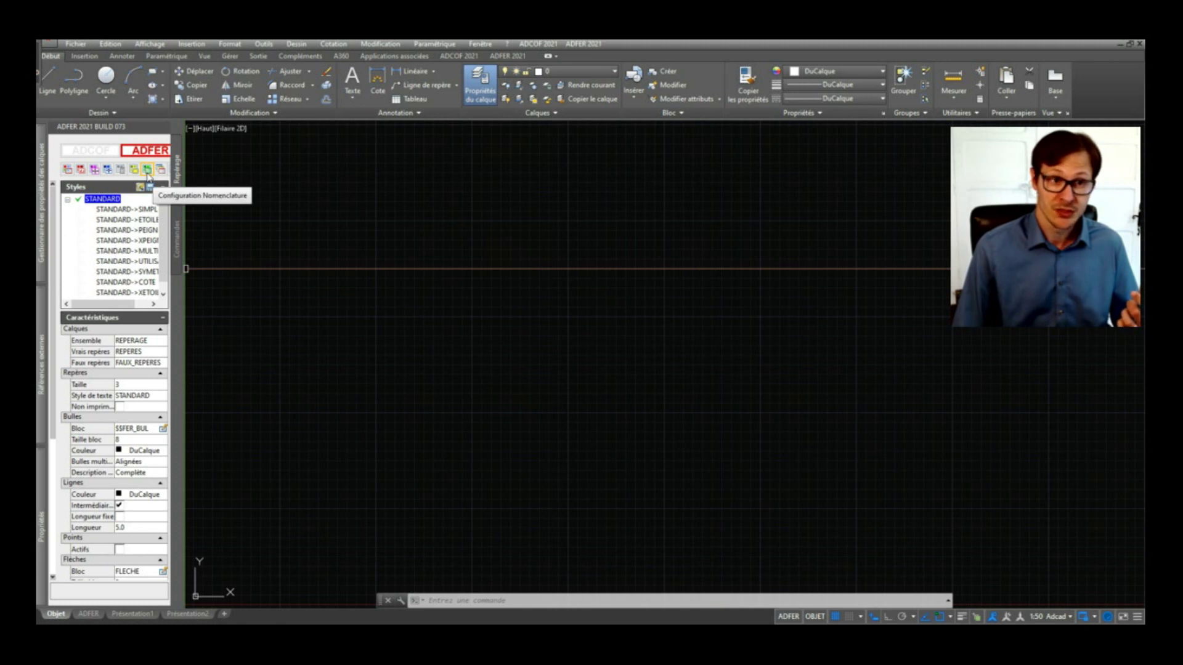
pyautogui.click(147, 171)
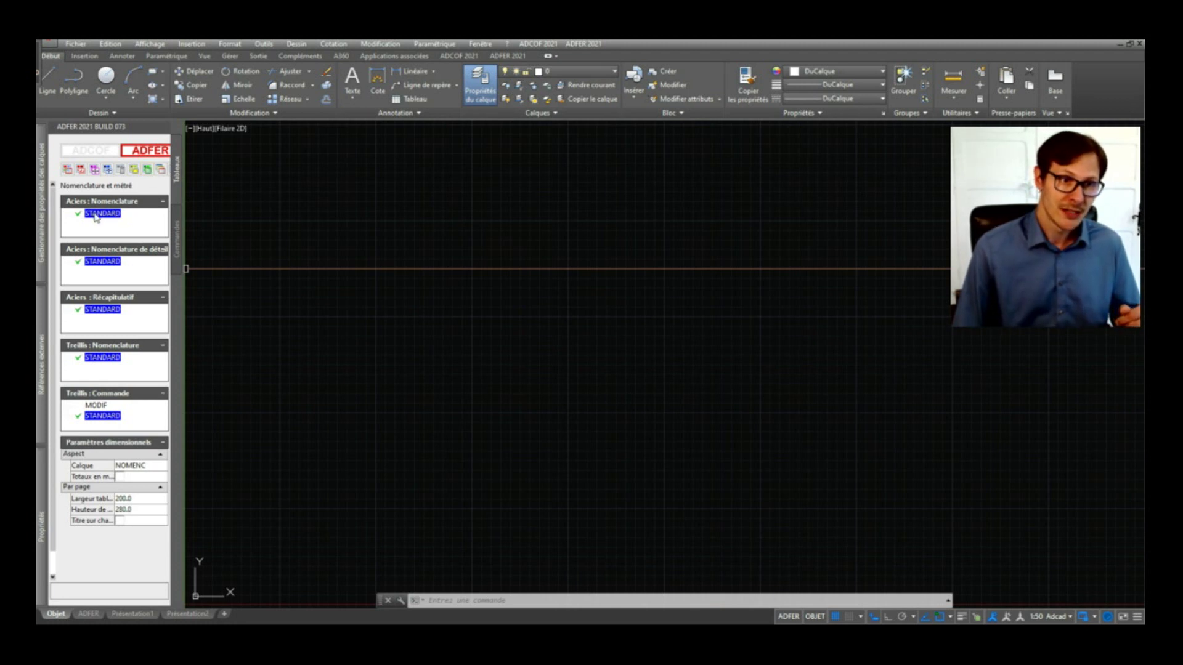
pyautogui.rightClick(99, 218)
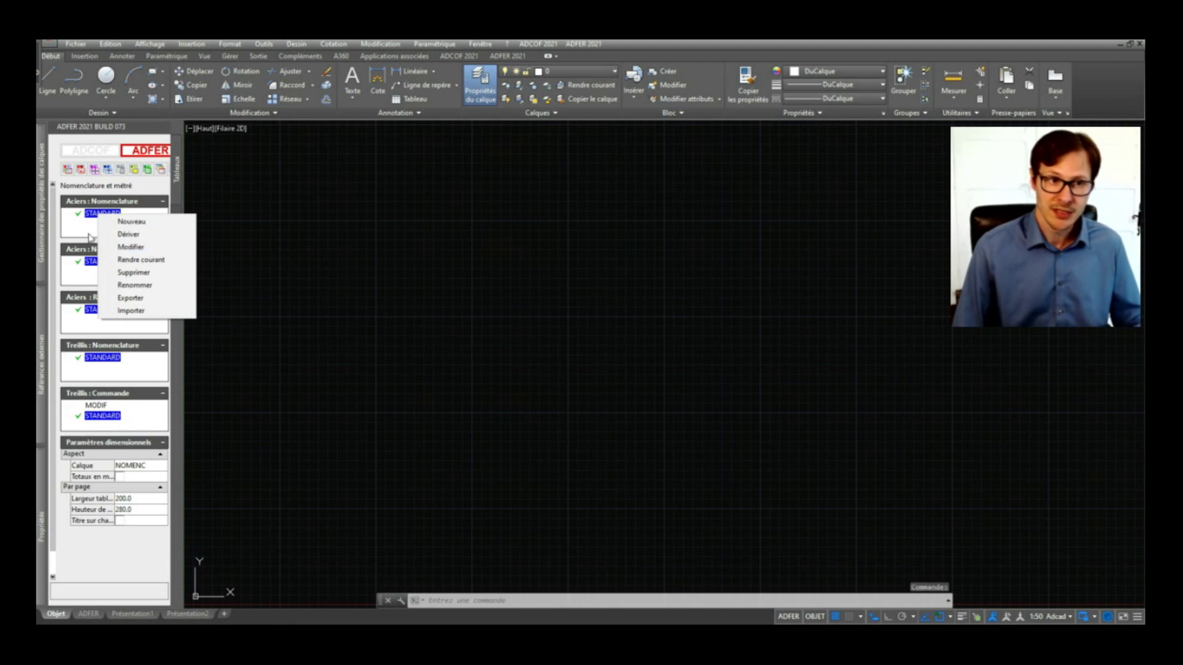
pyautogui.press('Escape')
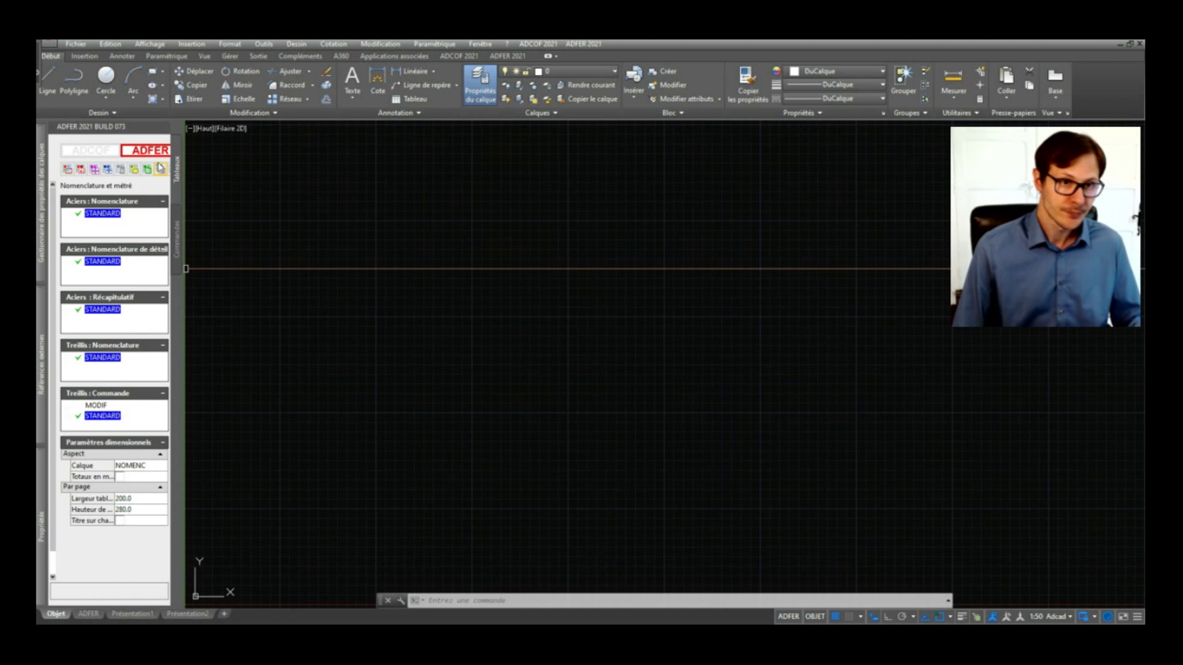
# Show sheet management, view the Aciers and Treillis data tables, then close the Fichiers catalogue
pyautogui.click(159, 170)
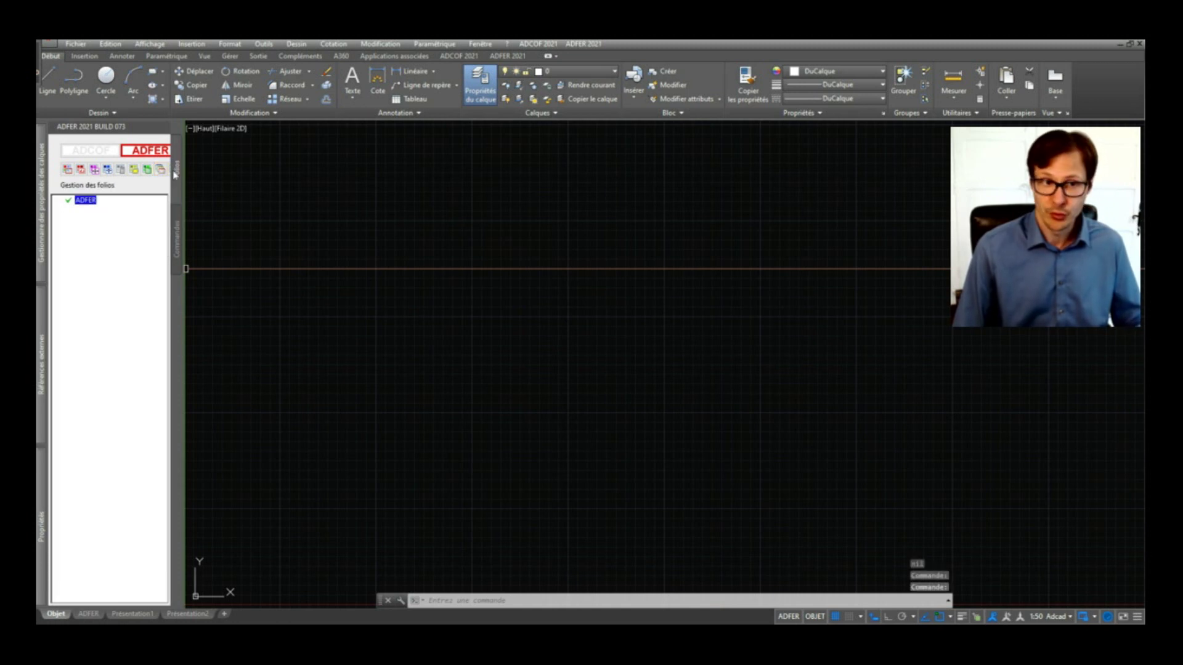
pyautogui.click(172, 173)
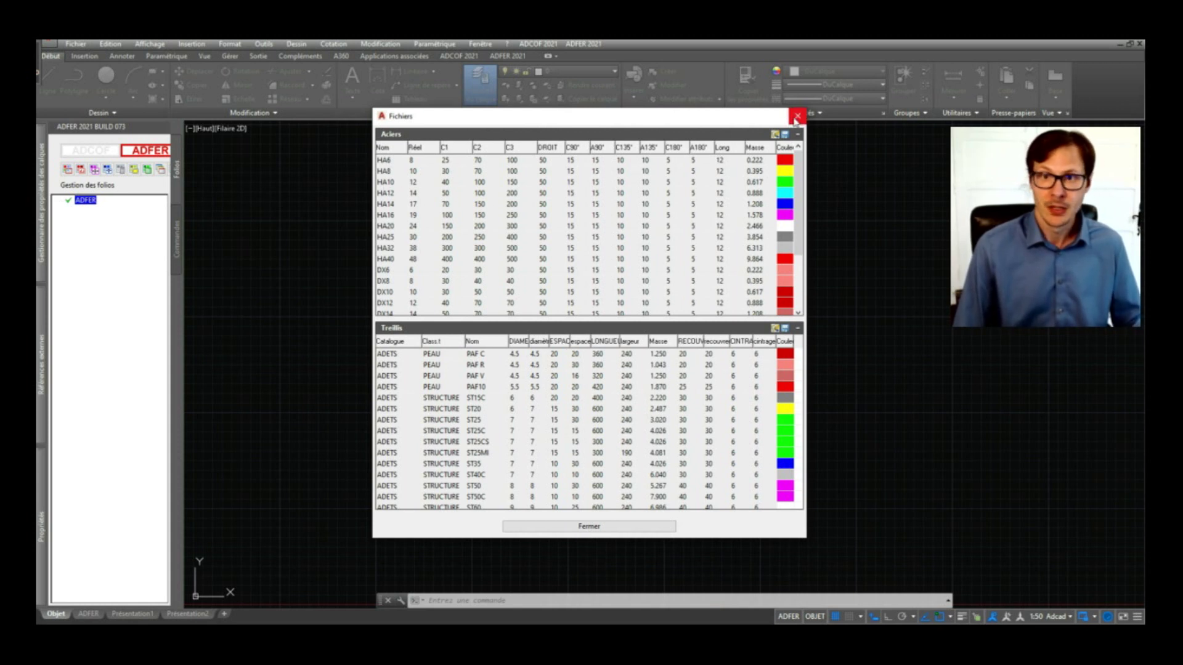
pyautogui.click(797, 116)
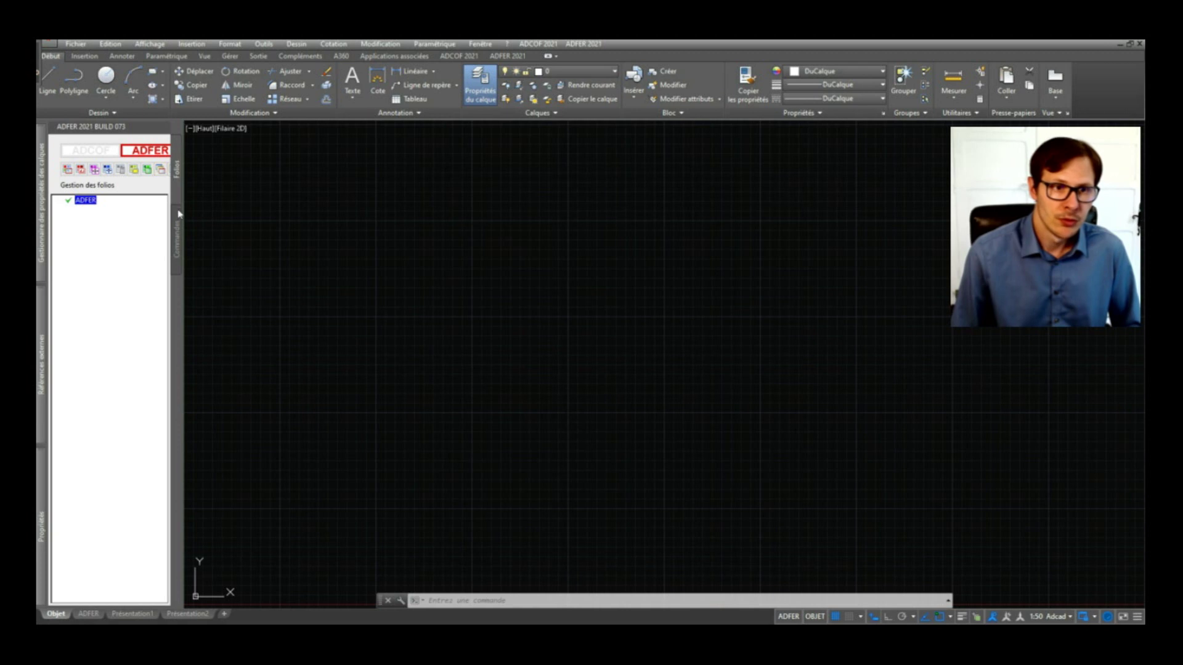
# Show the Commandes tab's BIM, general and rebar tools and point at Auditer ADFER
pyautogui.click(178, 231)
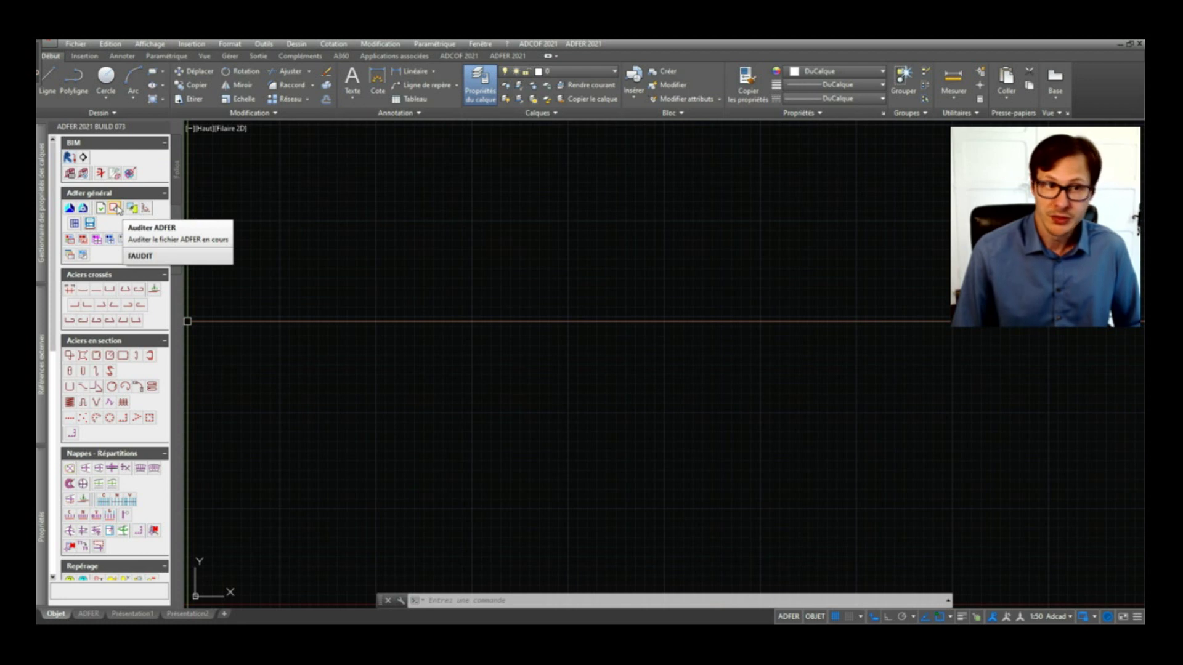
pyautogui.click(115, 209)
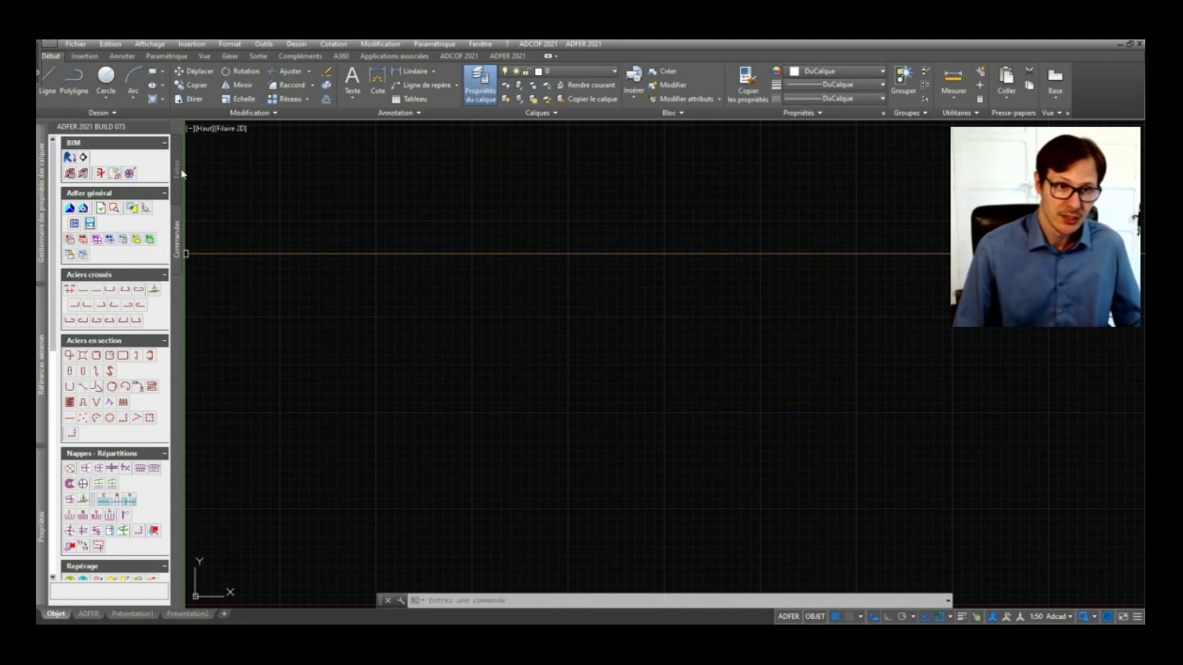
pyautogui.click(179, 171)
pyautogui.click(67, 171)
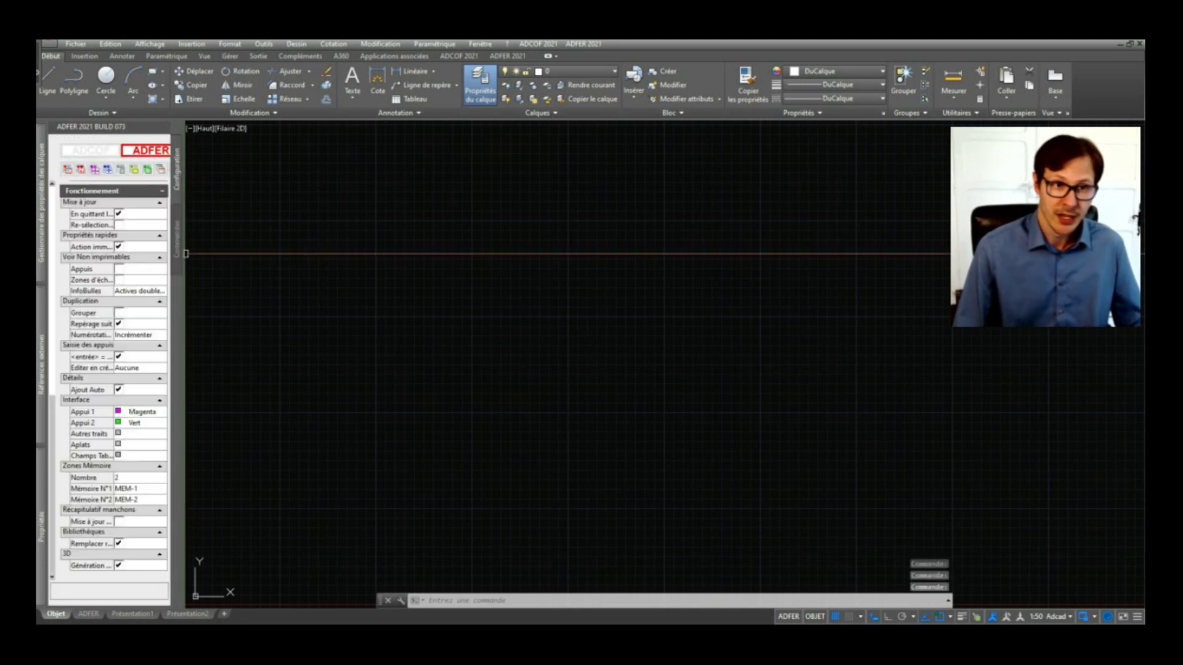
pyautogui.click(179, 246)
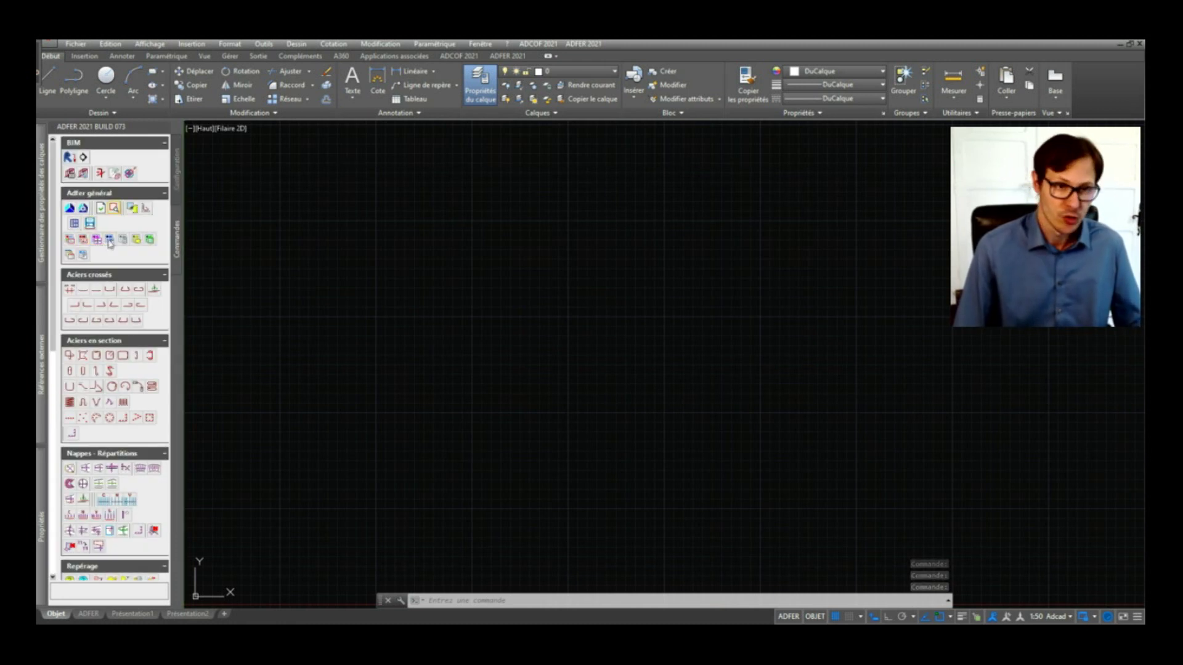
pyautogui.scroll(-3, 97, 278)
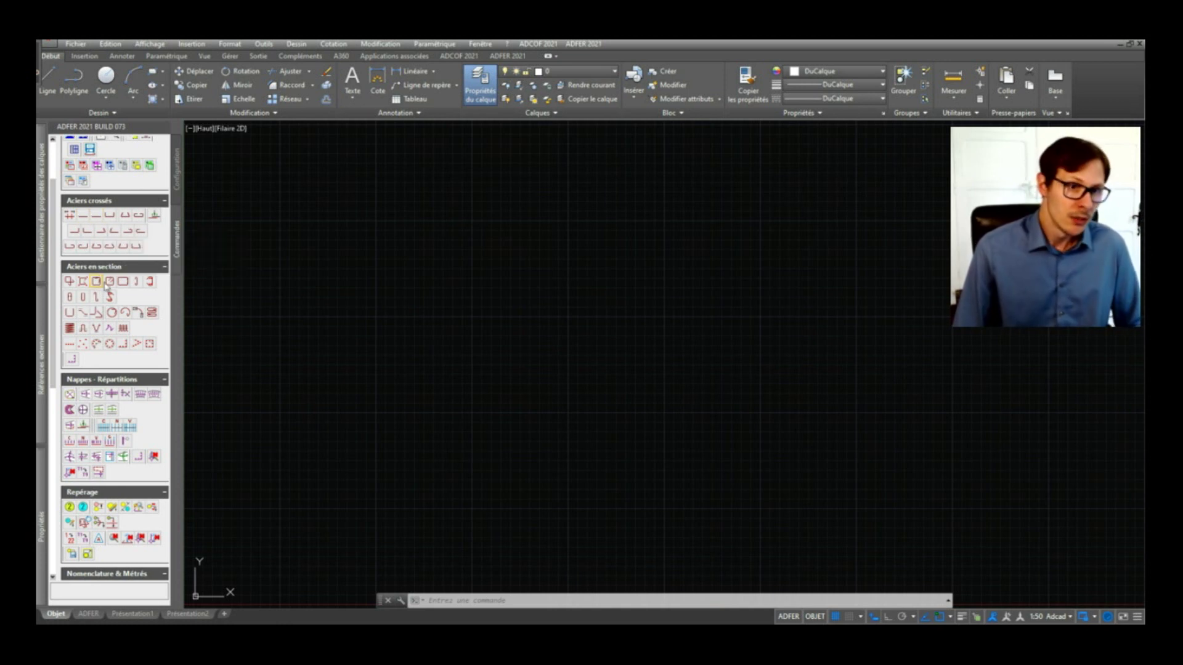
pyautogui.scroll(-3, 107, 300)
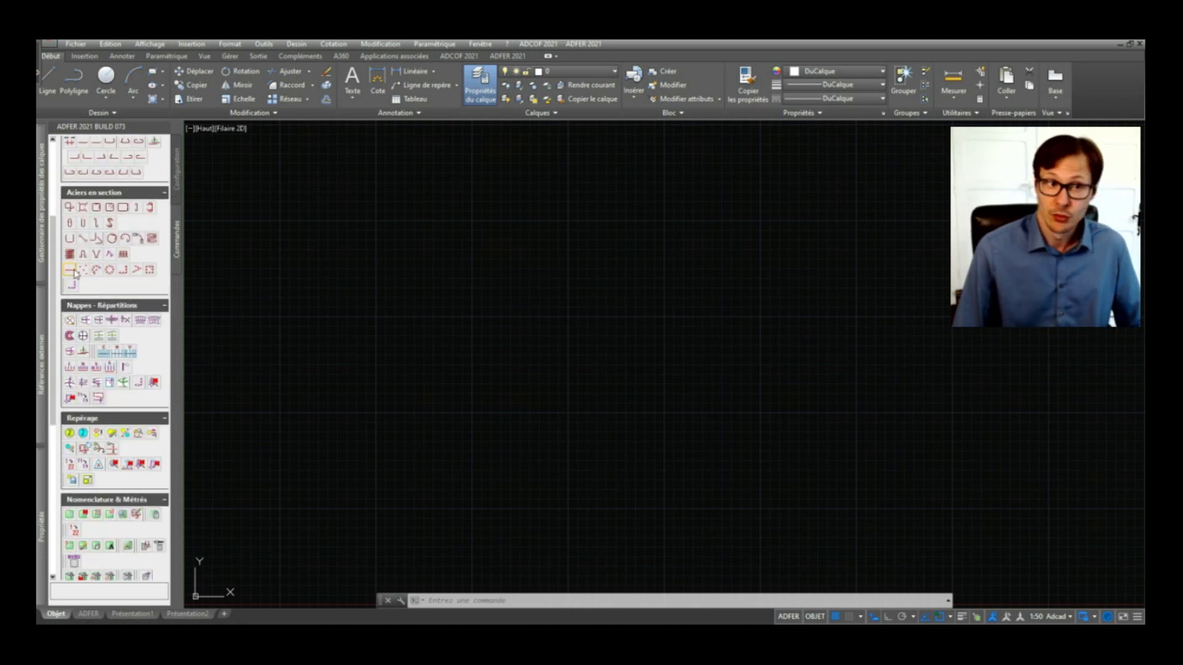
pyautogui.scroll(-3, 79, 273)
pyautogui.scroll(3, 90, 284)
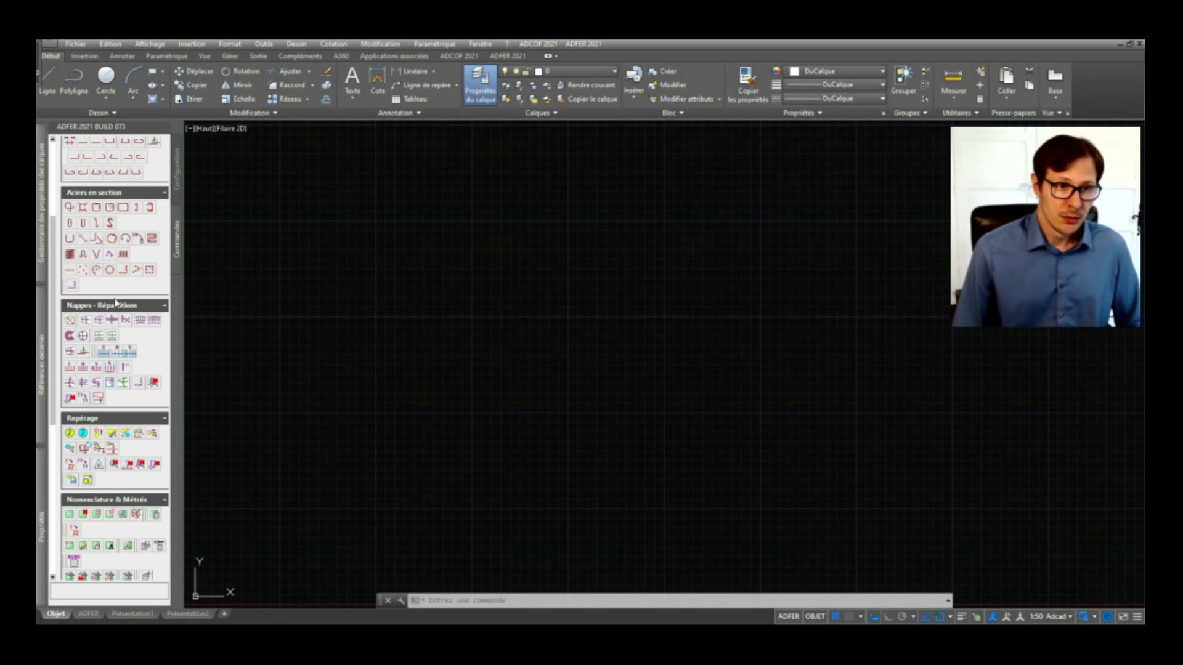
pyautogui.scroll(-3, 119, 293)
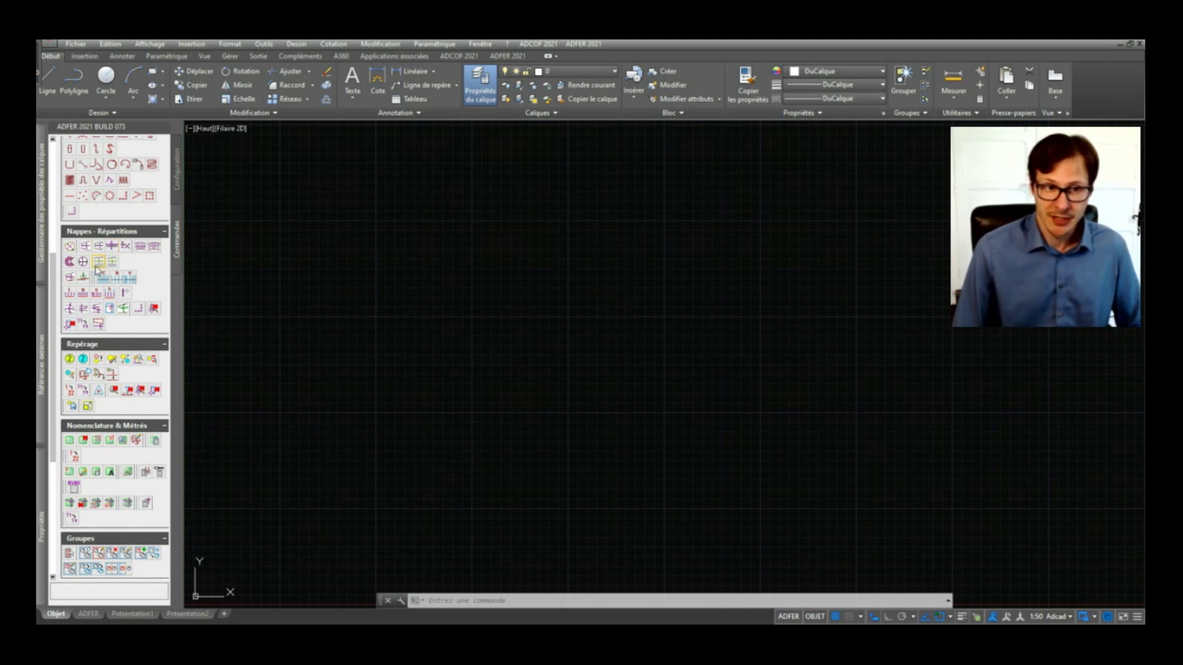
pyautogui.scroll(-3, 97, 270)
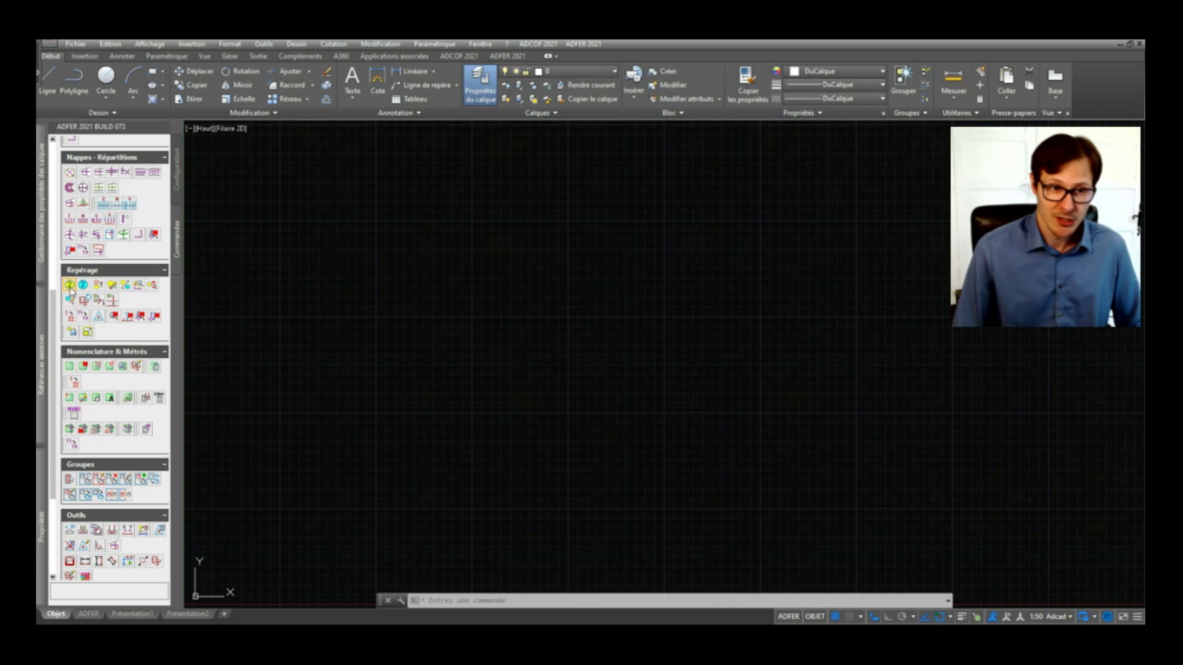
pyautogui.scroll(-3, 70, 287)
pyautogui.scroll(-3, 69, 287)
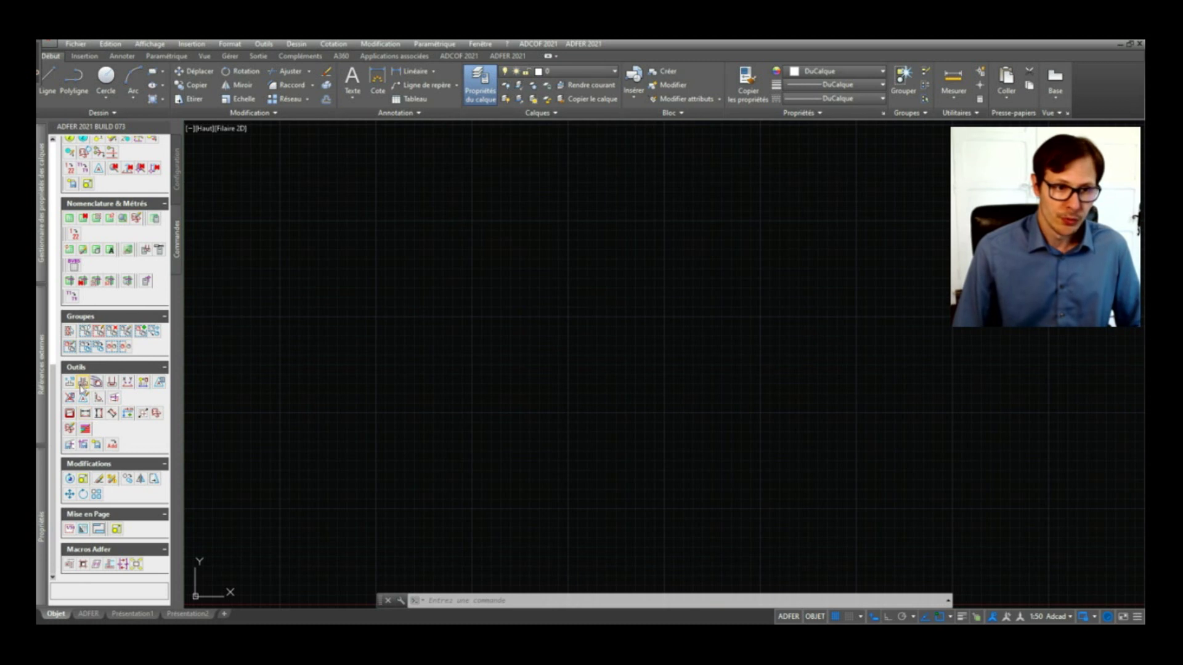
pyautogui.scroll(3, 99, 455)
pyautogui.scroll(-3, 107, 465)
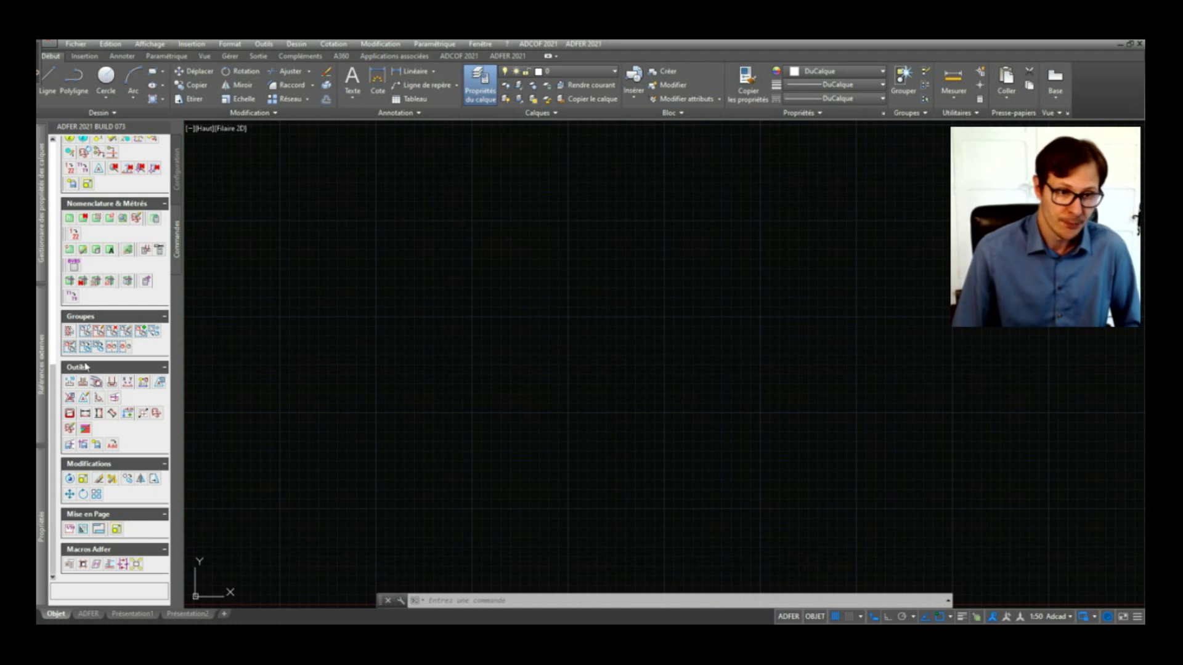
pyautogui.scroll(2, 84, 291)
pyautogui.scroll(-2, 92, 266)
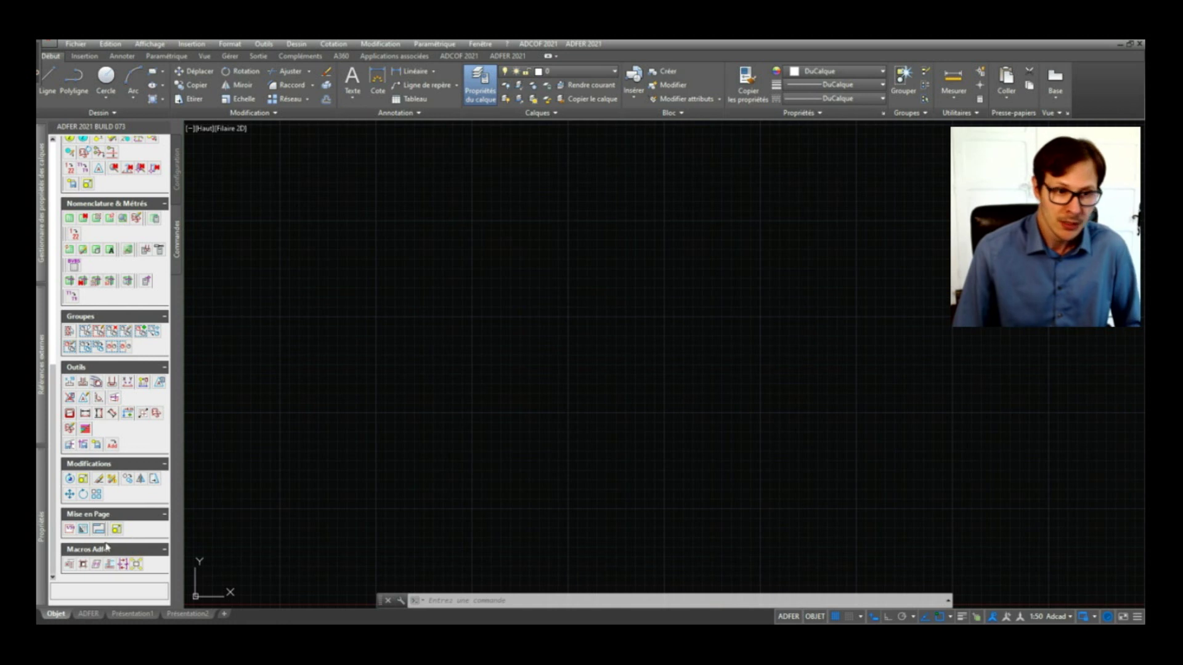
pyautogui.scroll(3, 117, 481)
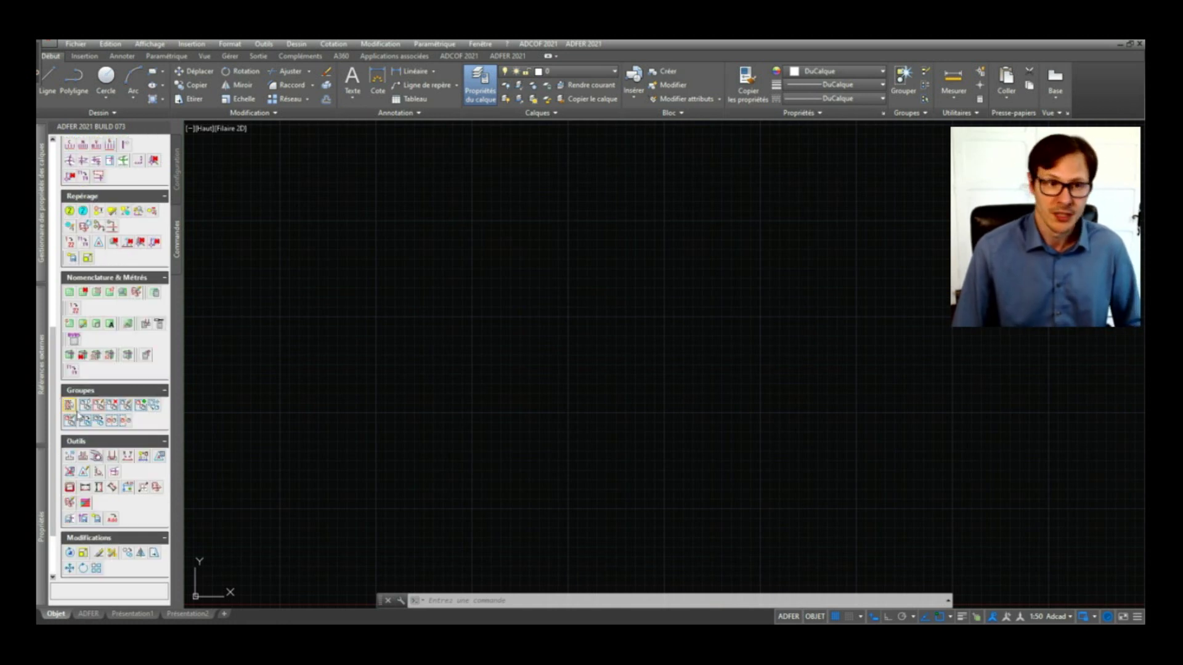
pyautogui.scroll(3, 108, 424)
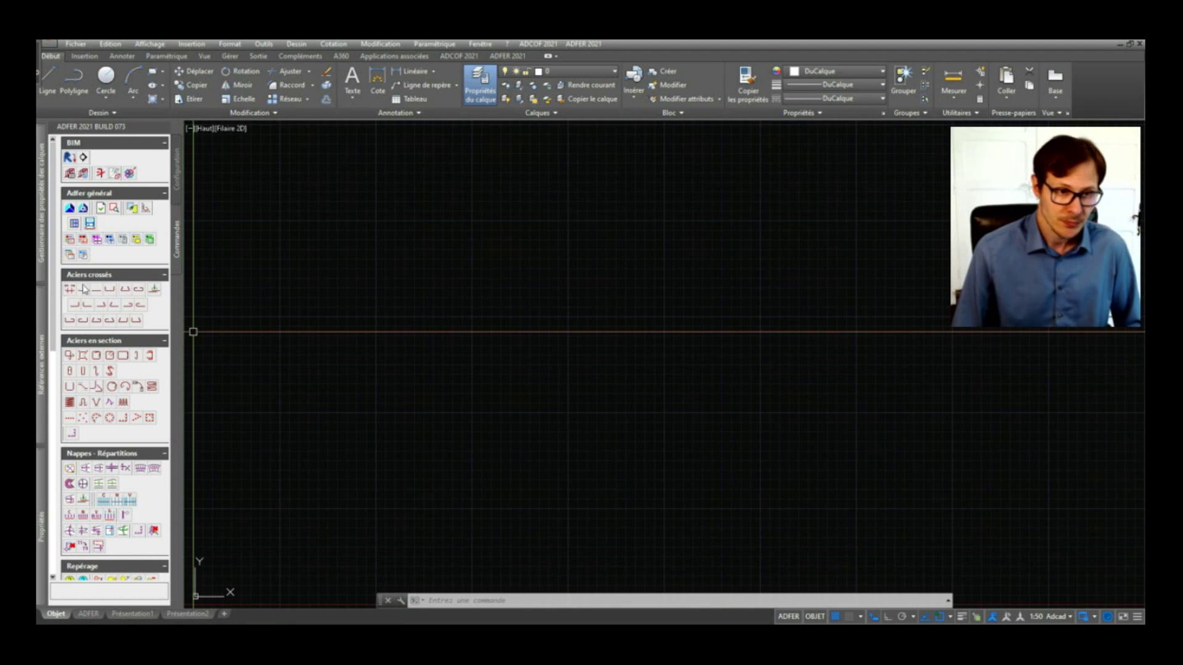
# Draw a 20 by 50 rectangle using the rec command's dimensions option
pyautogui.write('rec')
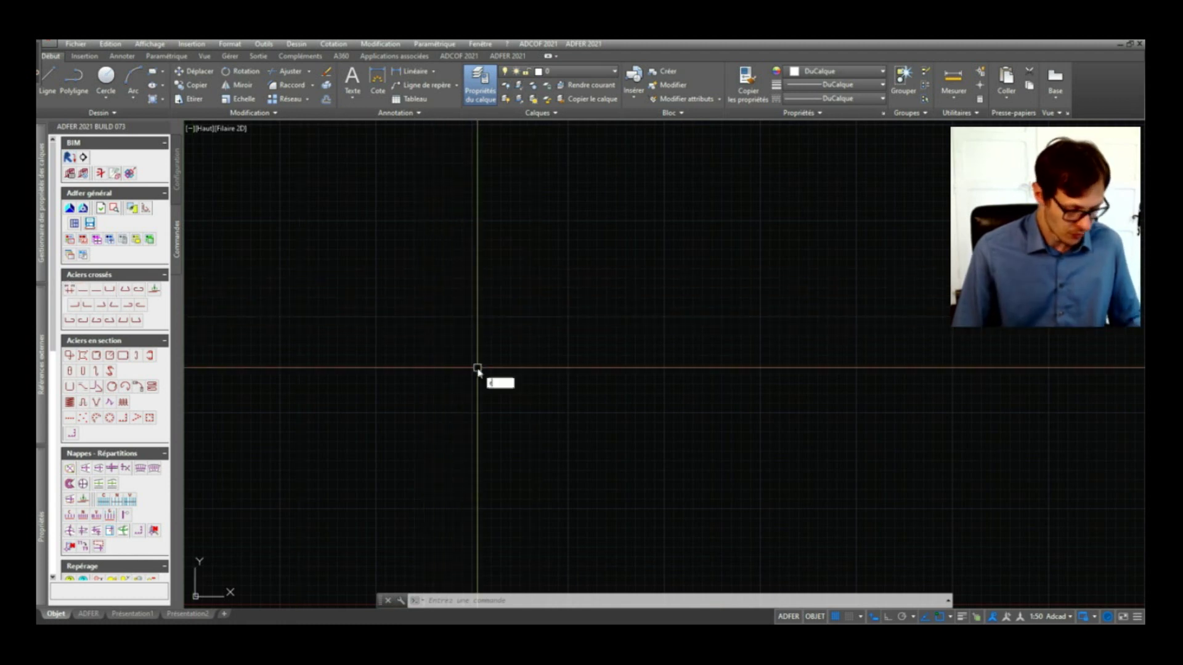
pyautogui.press('Return')
pyautogui.click(471, 323)
pyautogui.write('c')
pyautogui.press('Return')
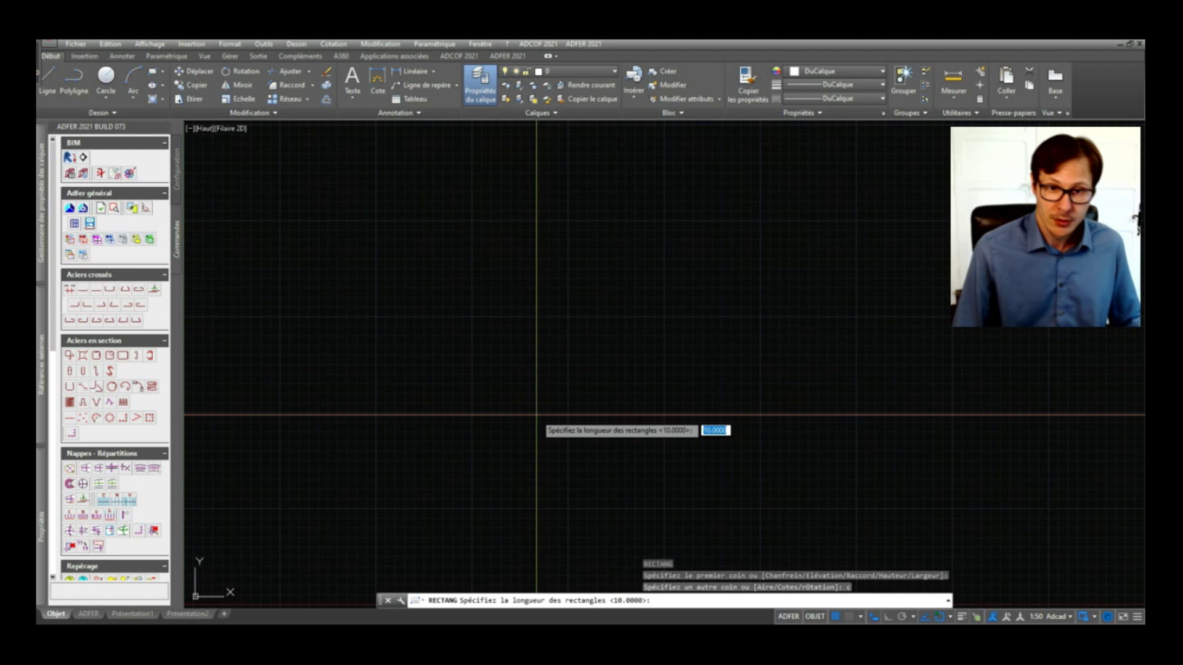
pyautogui.write('20')
pyautogui.press('Return')
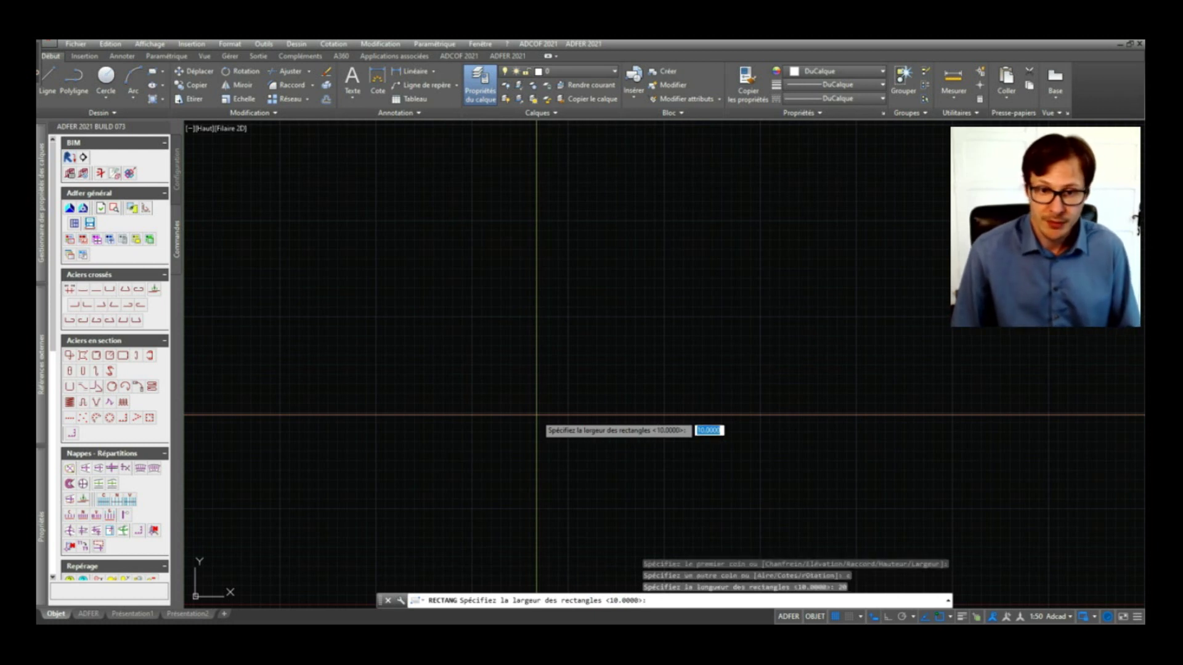
pyautogui.write('50')
pyautogui.press('Return')
pyautogui.click(537, 413)
pyautogui.moveTo(537, 412); pyautogui.dragTo(343, 382, button='middle')
# Draw a 200-unit horizontal line to the right of the rectangle with ortho on
pyautogui.write('l')
pyautogui.press('Return')
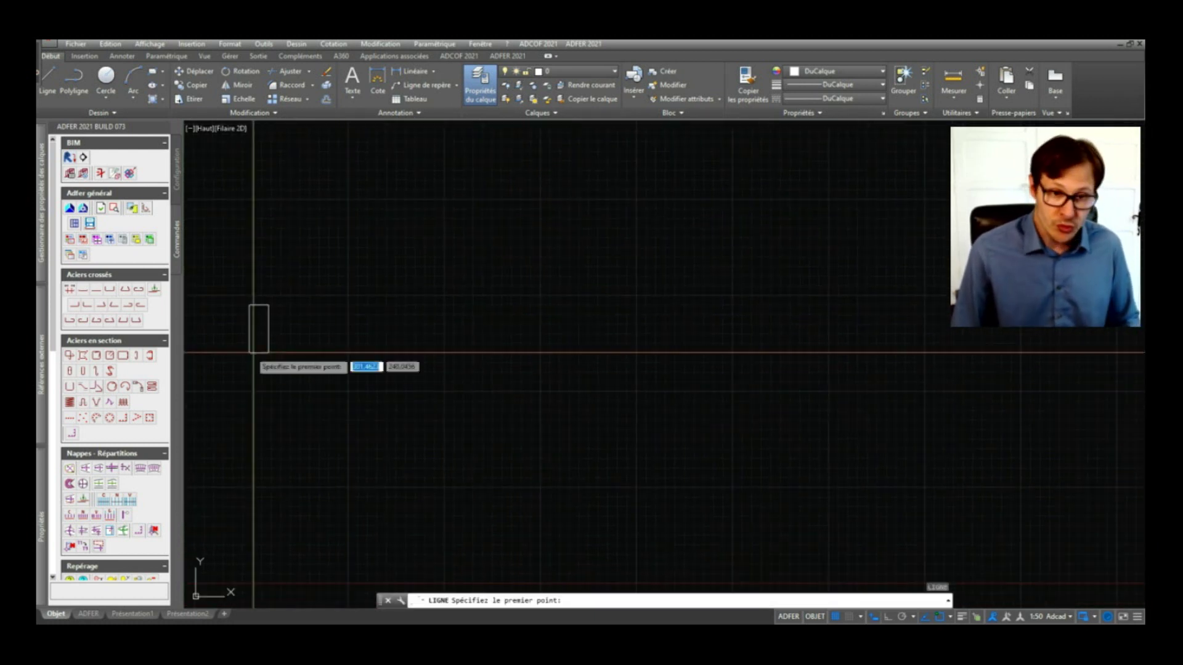
pyautogui.click(403, 353)
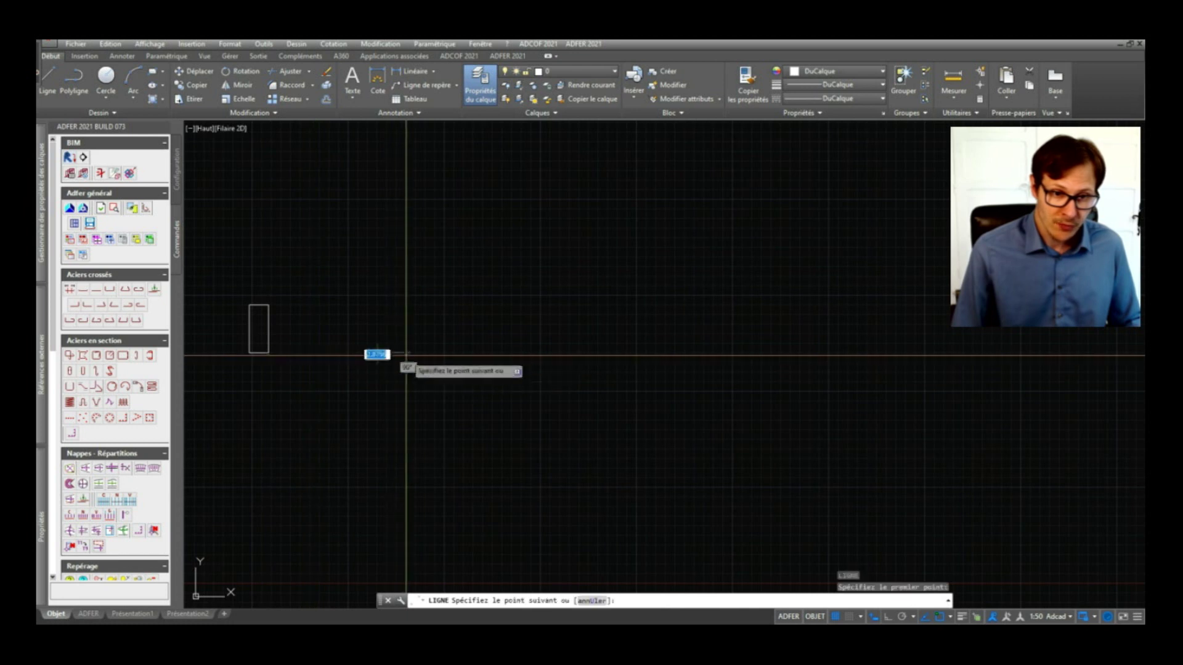
pyautogui.press('F8')
pyautogui.write('200')
pyautogui.press('Return')
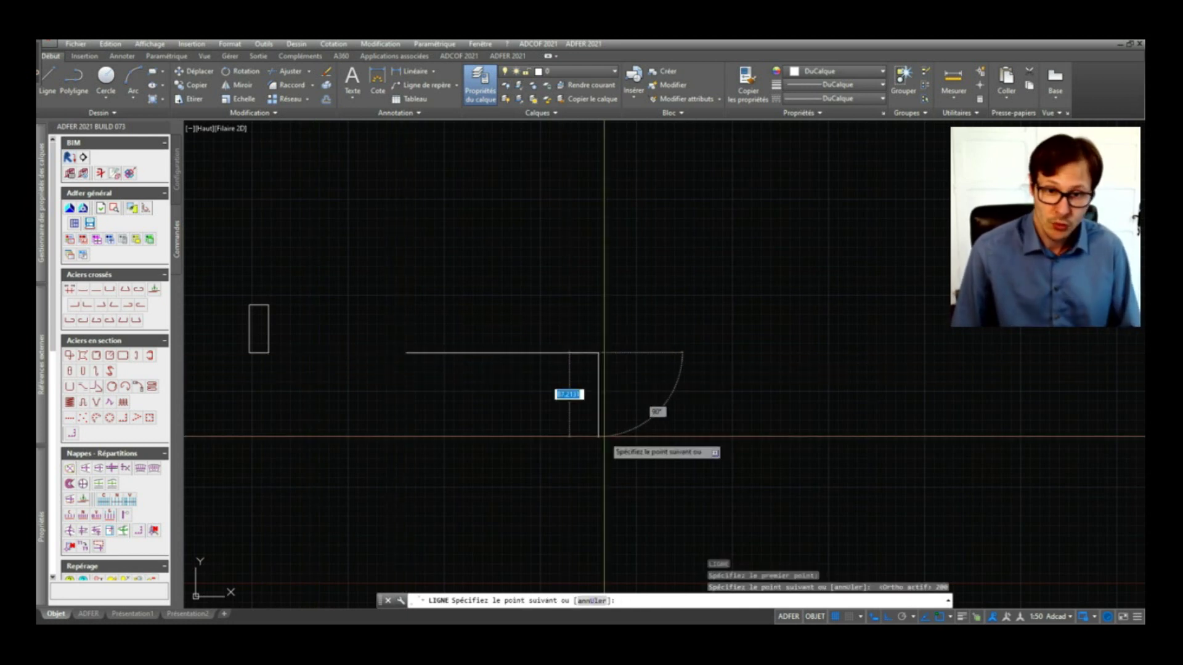
pyautogui.press('Return')
pyautogui.press('Return')
pyautogui.click(406, 353)
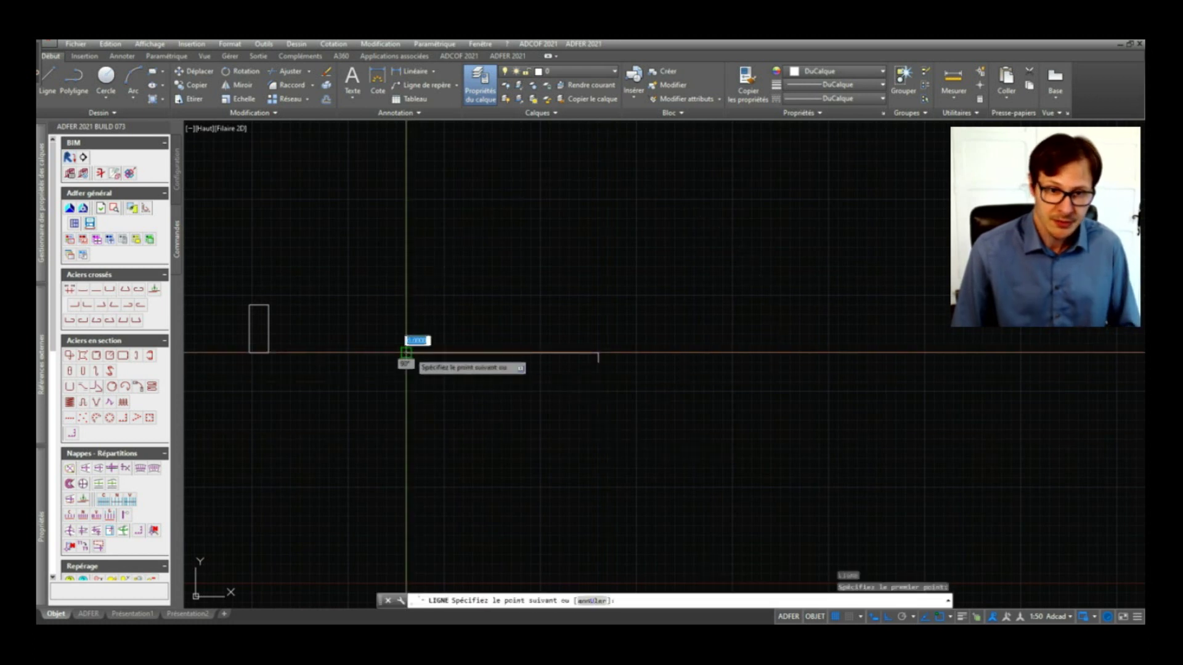
pyautogui.press('Return')
# Copy the line 50 units upward
pyautogui.click(454, 331)
pyautogui.click(435, 359)
pyautogui.write('C')
pyautogui.press('Return')
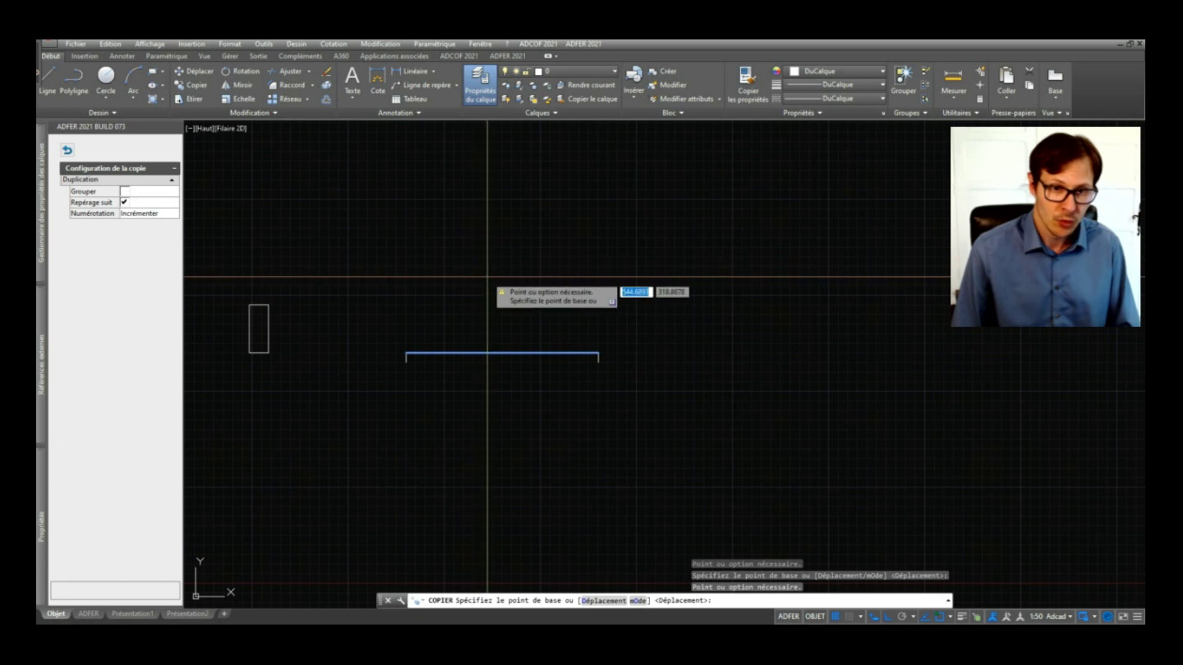
pyautogui.click(504, 258)
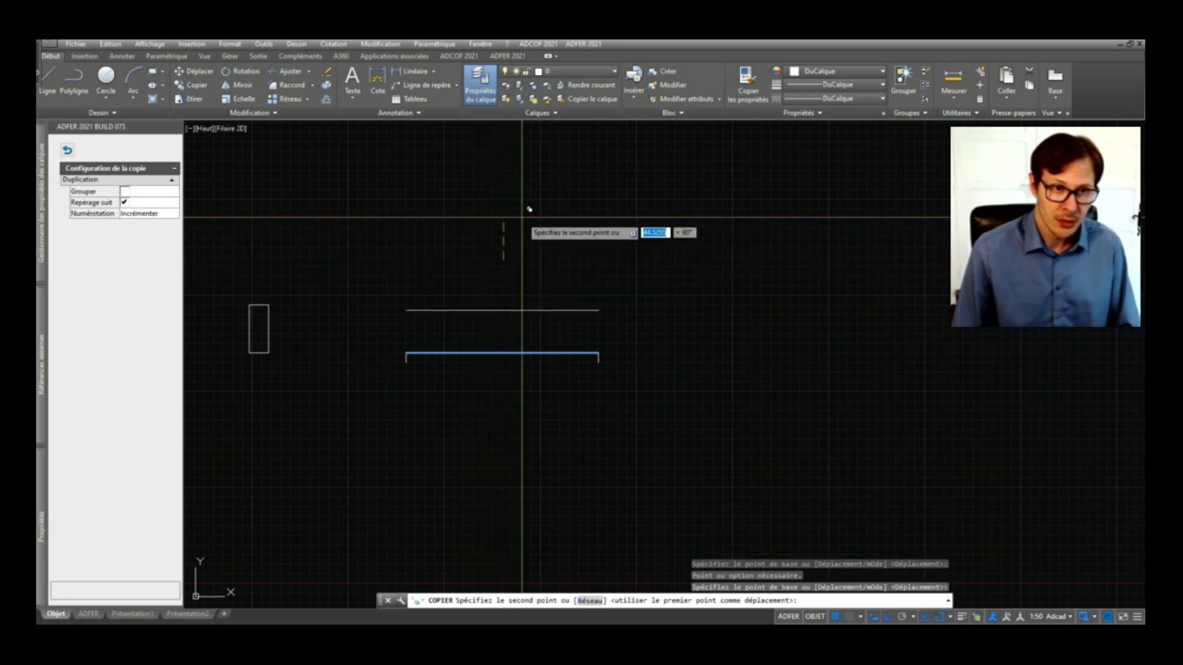
pyautogui.write('50')
pyautogui.press('Return')
pyautogui.press('Return')
pyautogui.click(66, 154)
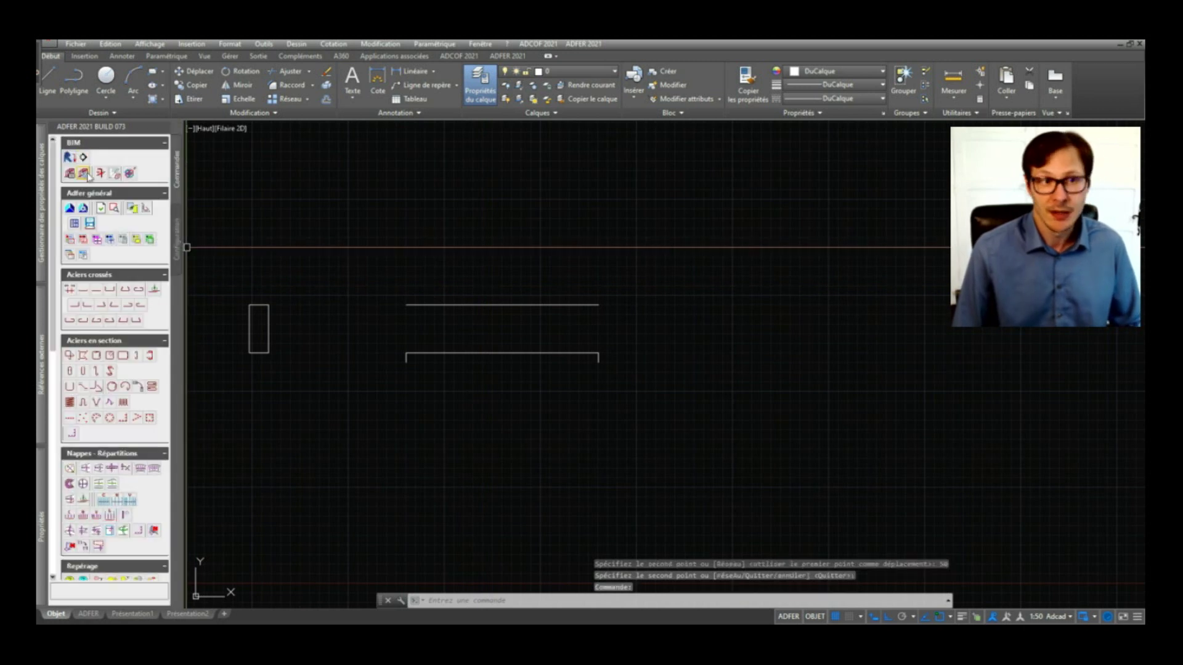
pyautogui.click(582, 303)
pyautogui.moveTo(581, 304); pyautogui.dragTo(664, 315, button='middle')
# Draw an HA12 crossed bar along the lower bracket line, end to end, and select it
pyautogui.press('Escape')
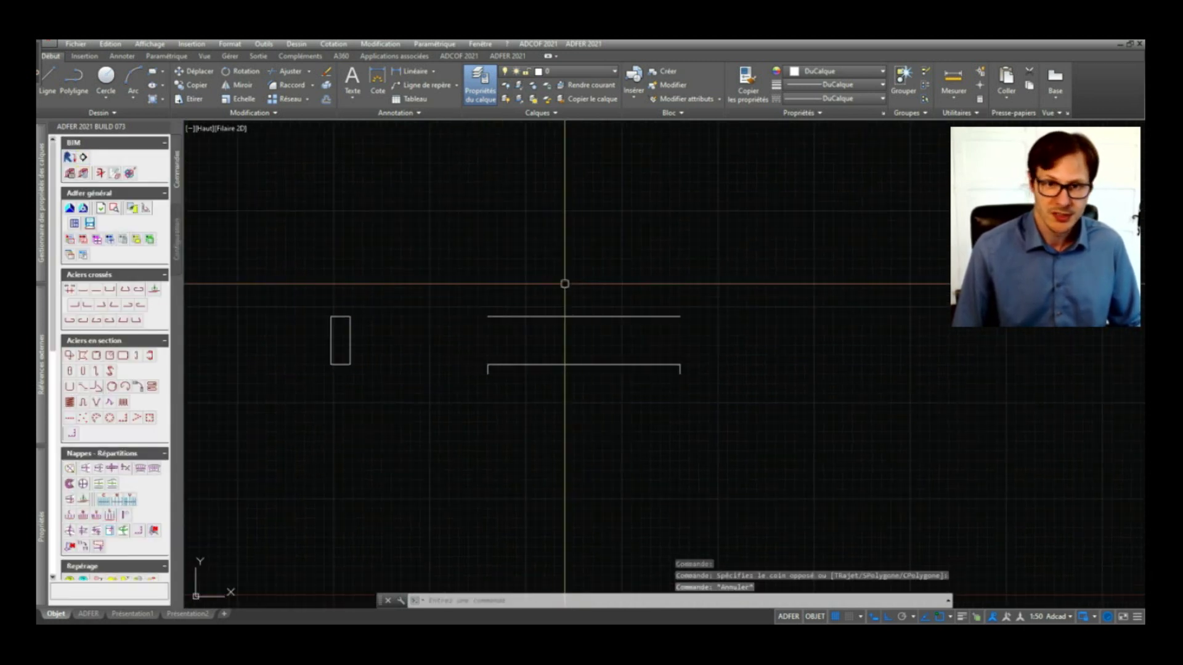
pyautogui.moveTo(526, 302)
pyautogui.mouseDown(button='middle')
pyautogui.moveTo(586, 304)
pyautogui.moveTo(610, 332)
pyautogui.mouseUp(button='middle')
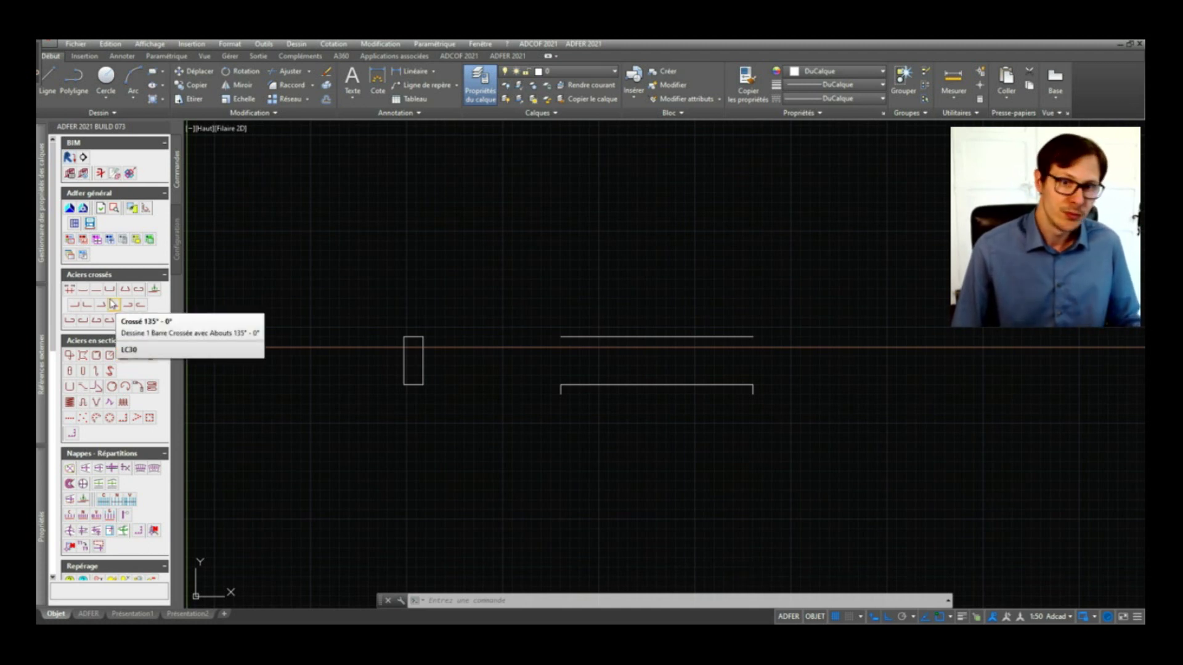
pyautogui.moveTo(393, 267); pyautogui.dragTo(404, 255, button='middle')
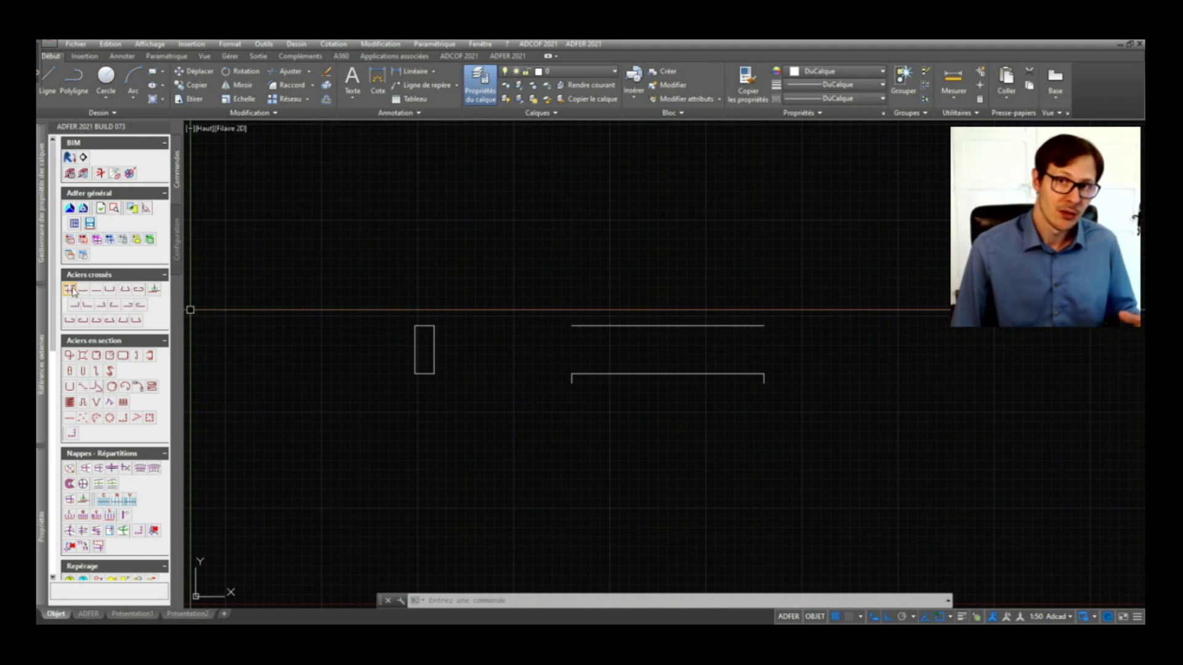
pyautogui.click(70, 289)
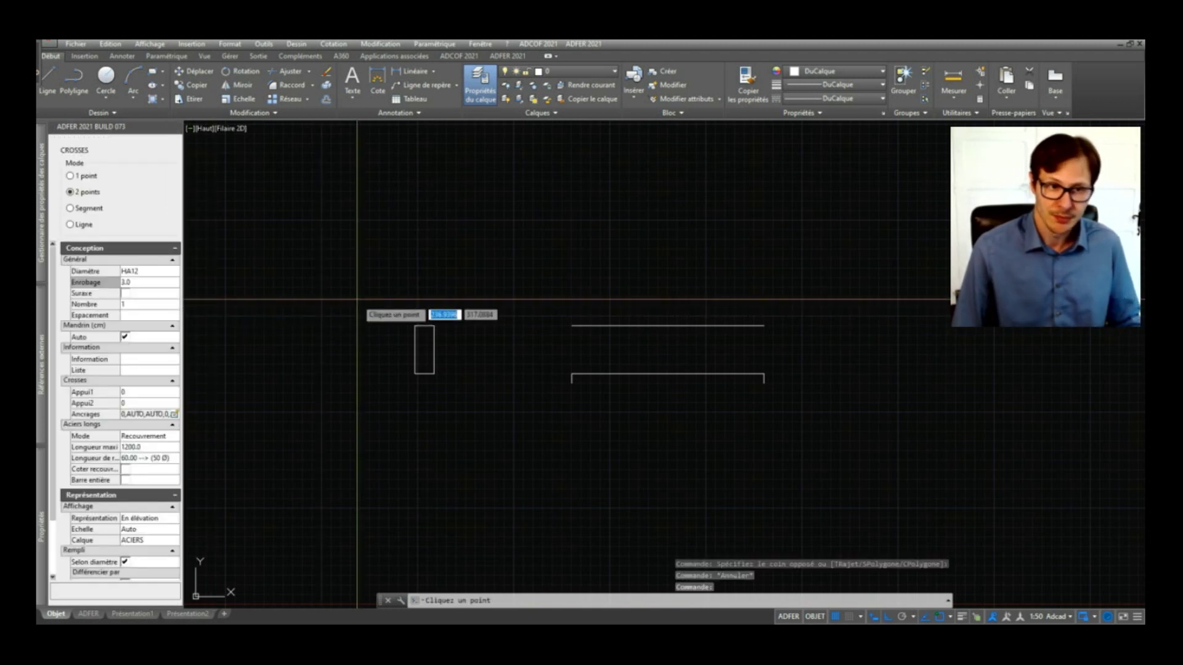
pyautogui.click(571, 373)
pyautogui.click(747, 373)
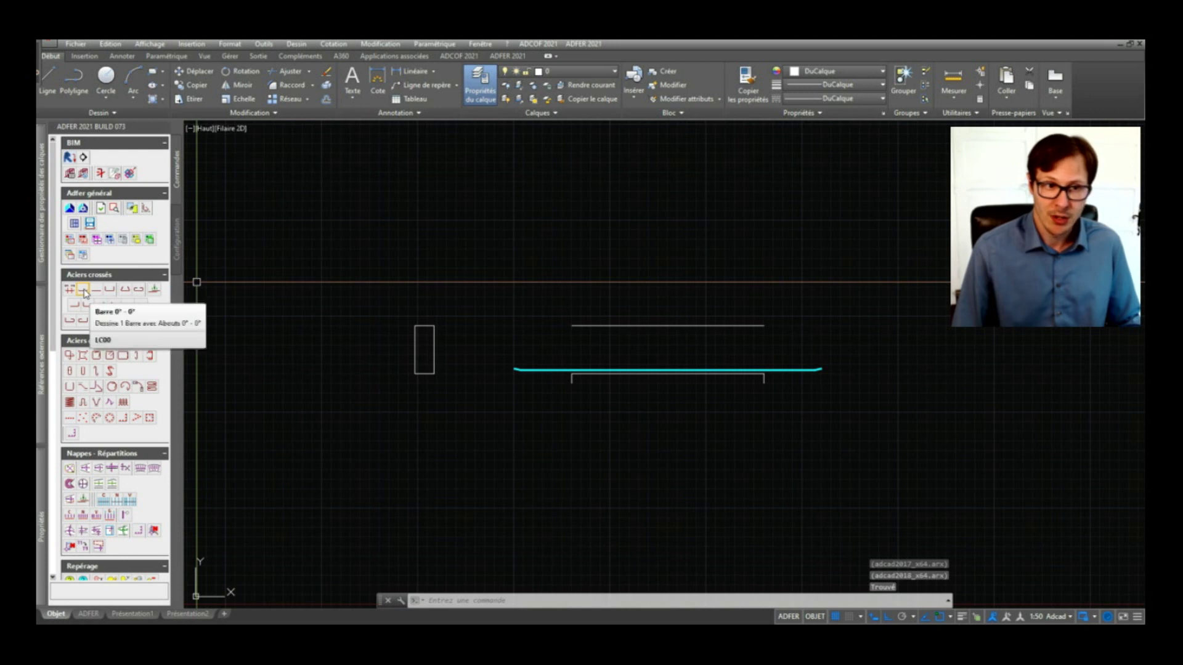
pyautogui.click(807, 368)
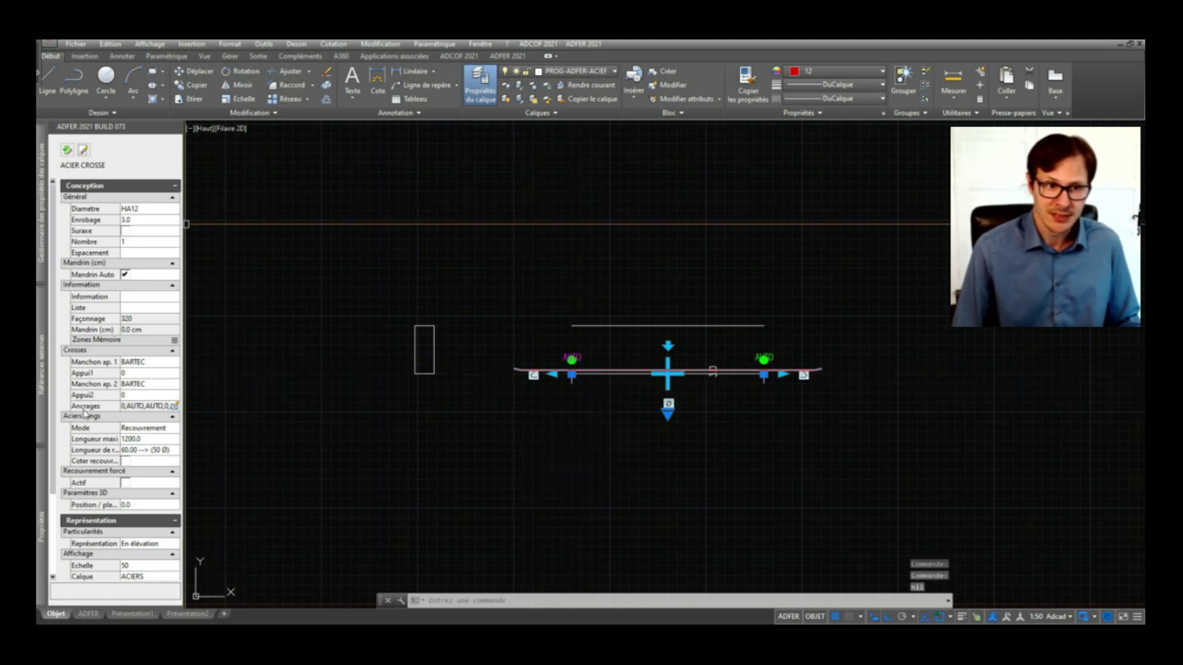
# Give the HA12 bar's first end a 135° hook at manual position -15.0
pyautogui.click(176, 406)
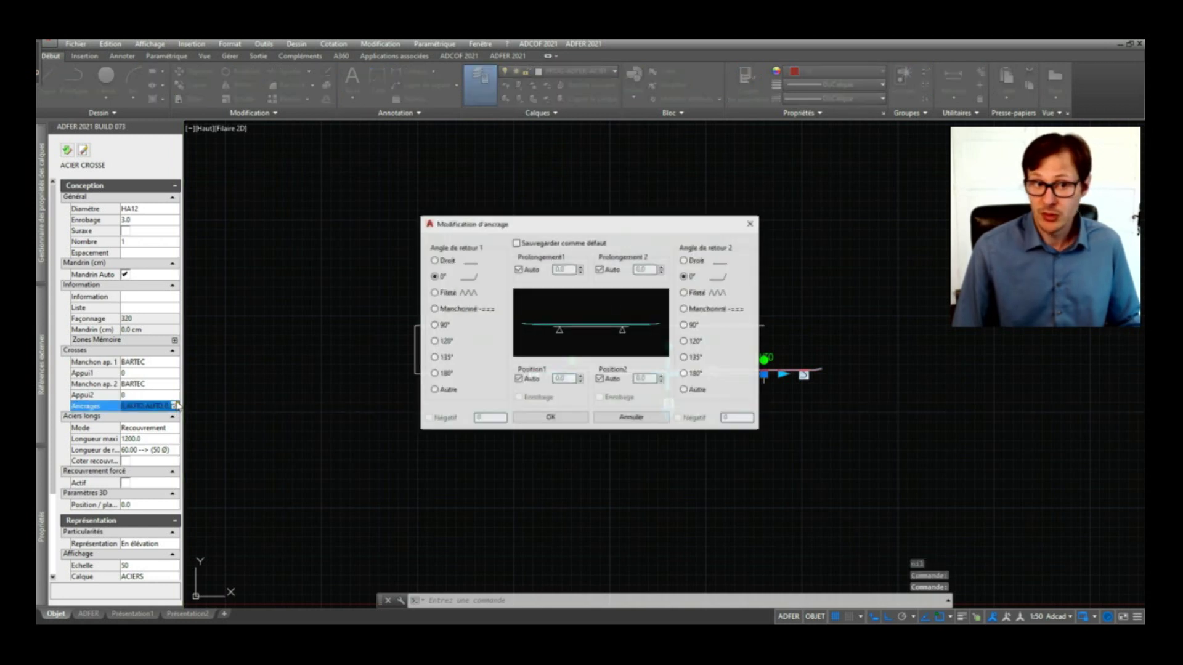
pyautogui.click(434, 357)
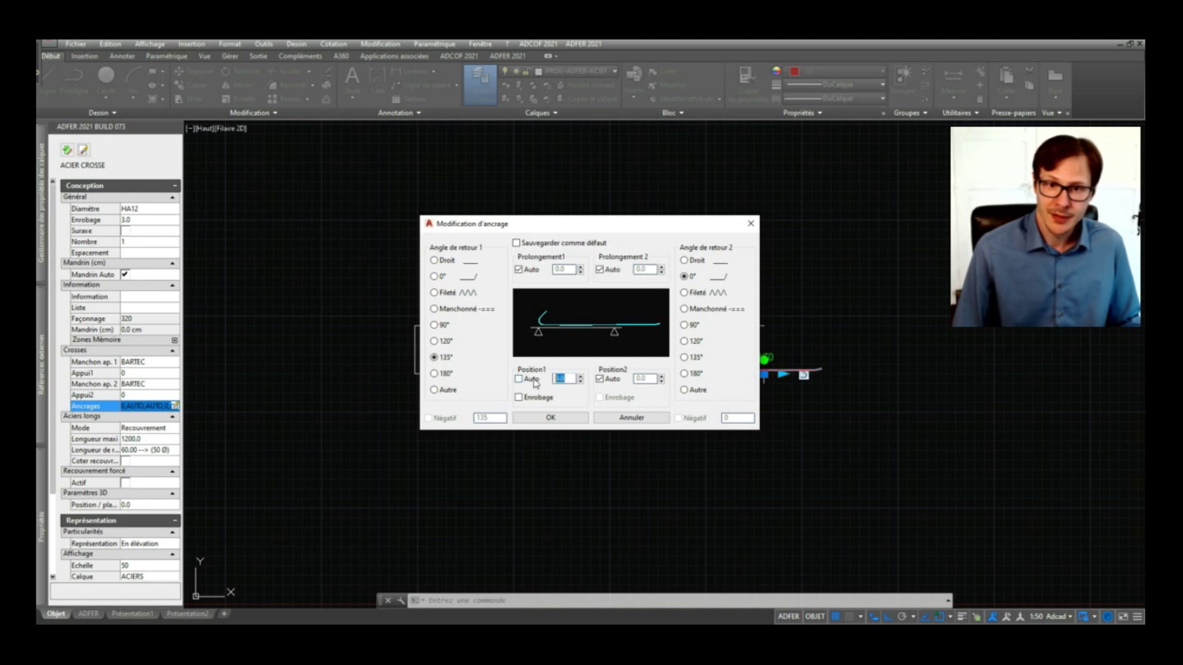
pyautogui.write('-4')
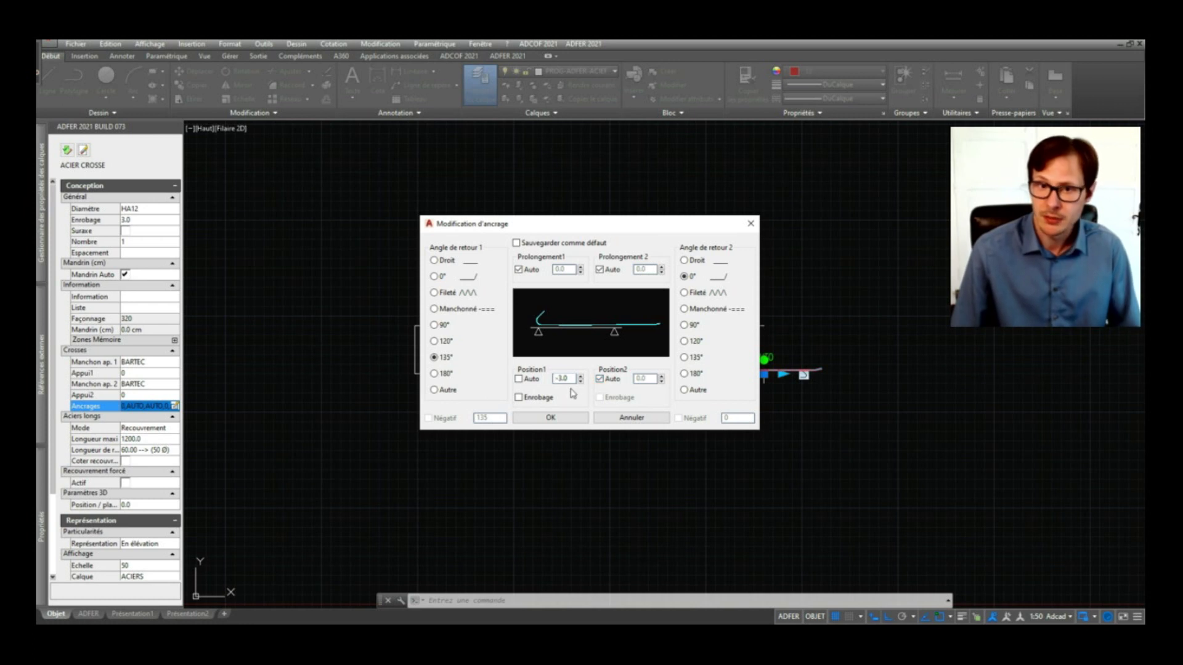
pyautogui.write('60')
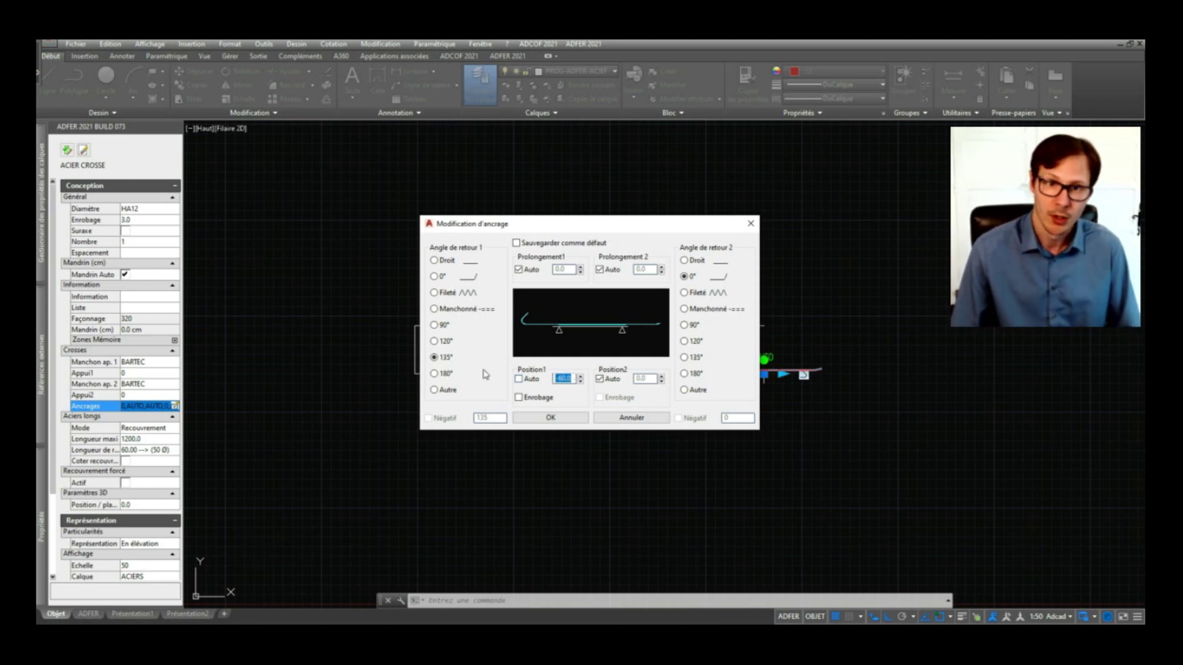
pyautogui.write('3.0')
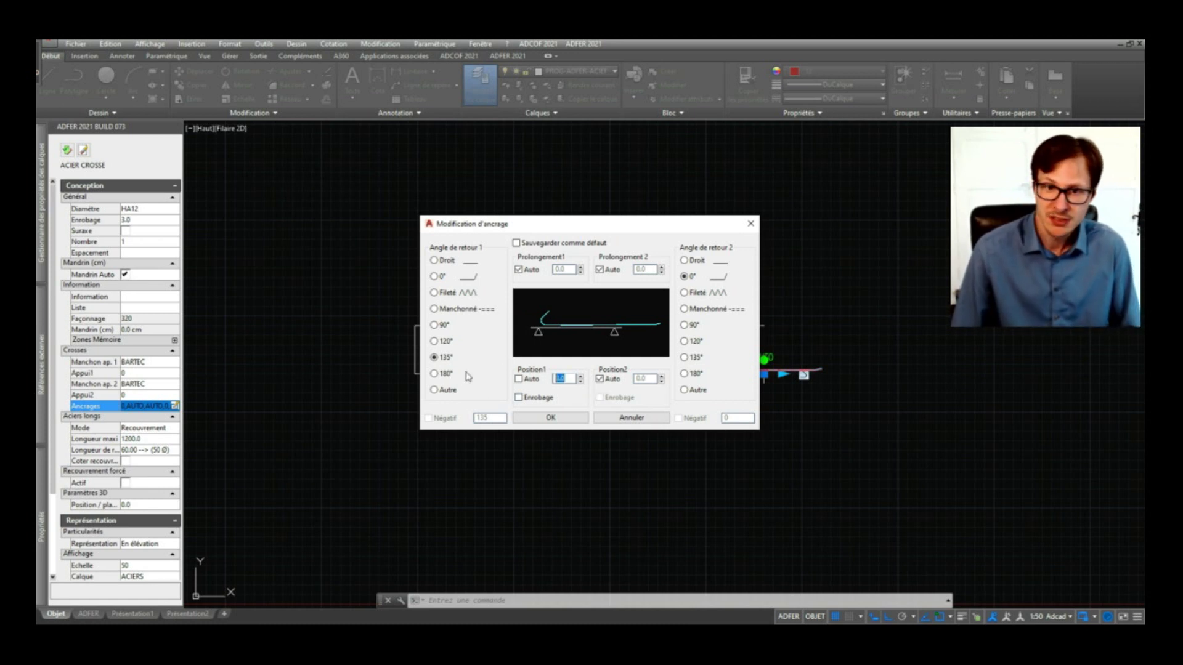
pyautogui.press('BackSpace')
pyautogui.write('-15')
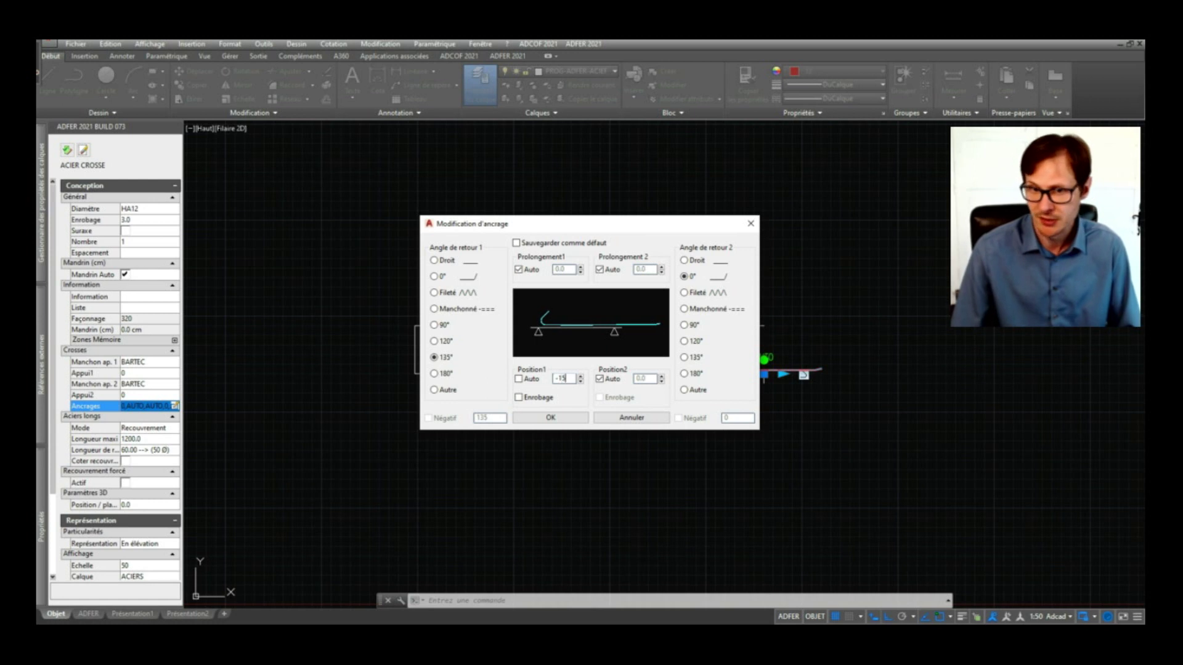
pyautogui.write('.0')
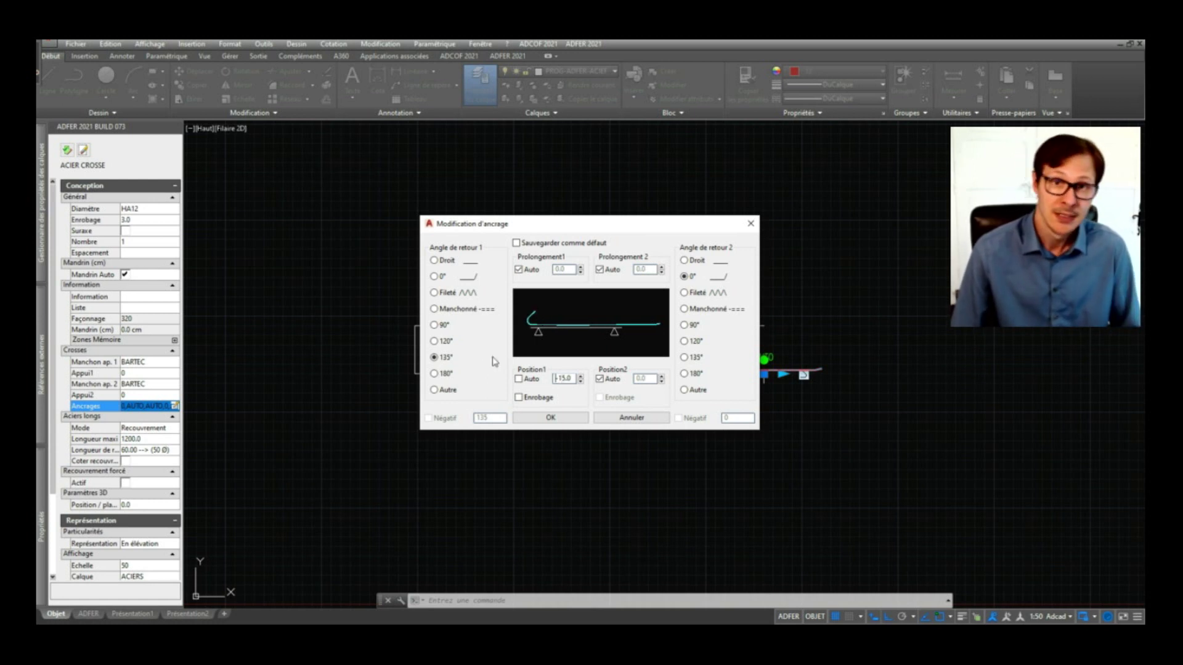
pyautogui.click(610, 383)
pyautogui.click(611, 383)
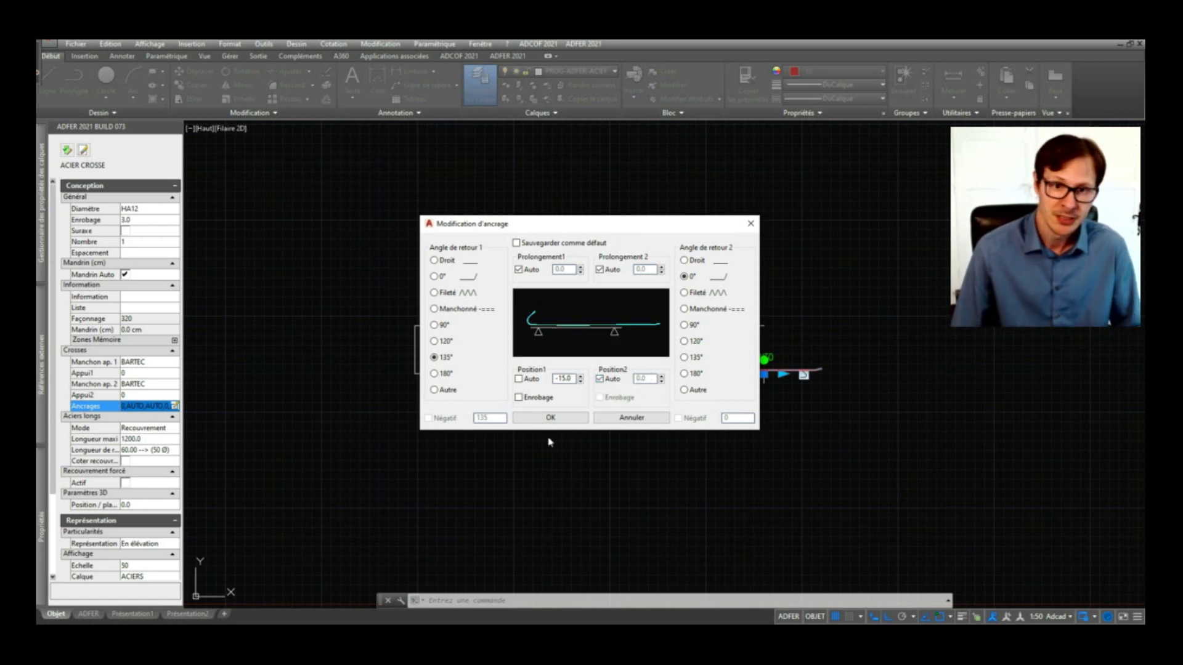
pyautogui.click(565, 424)
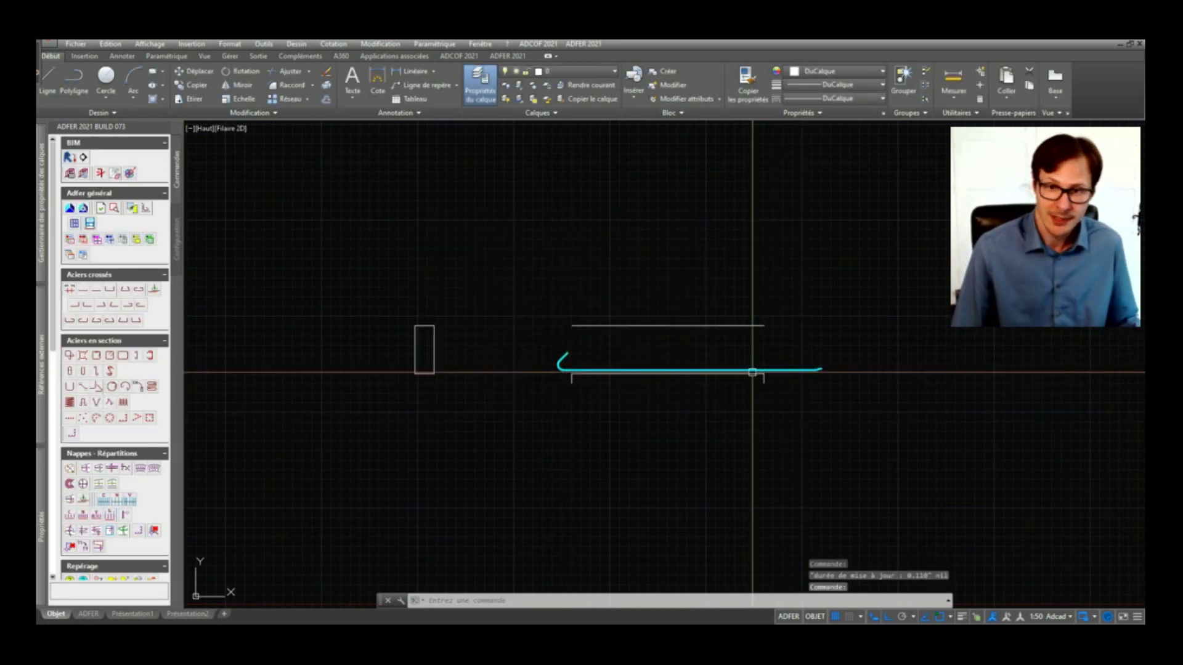
pyautogui.scroll(3, 620, 365)
pyautogui.click(544, 370)
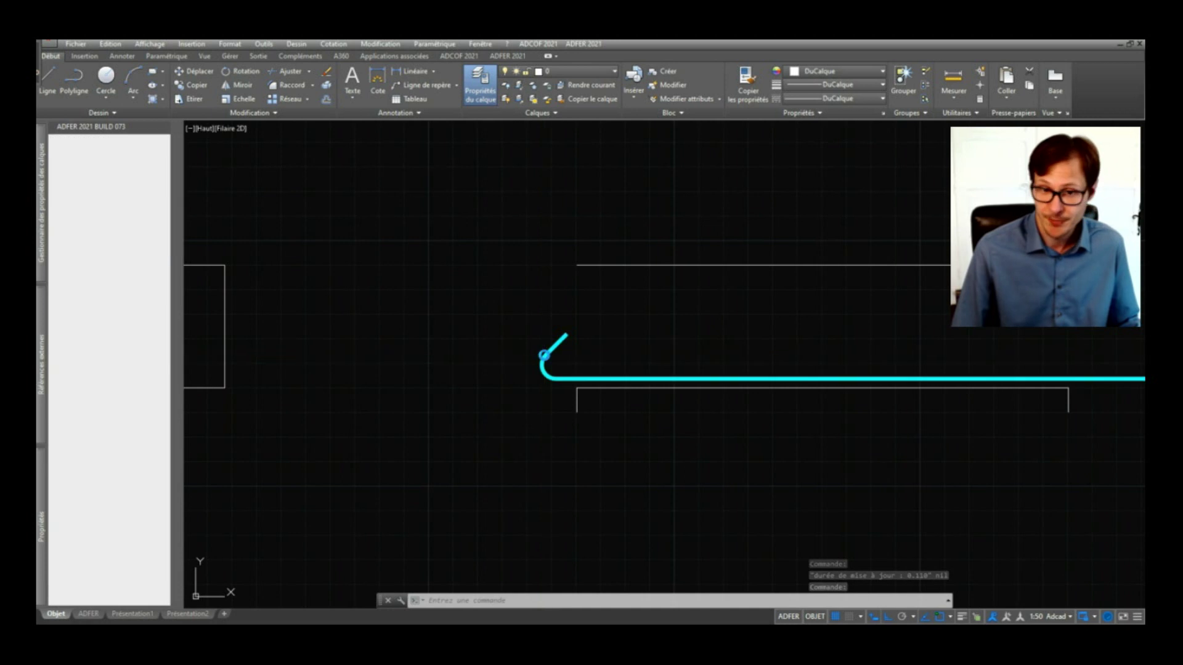
pyautogui.scroll(2, 566, 371)
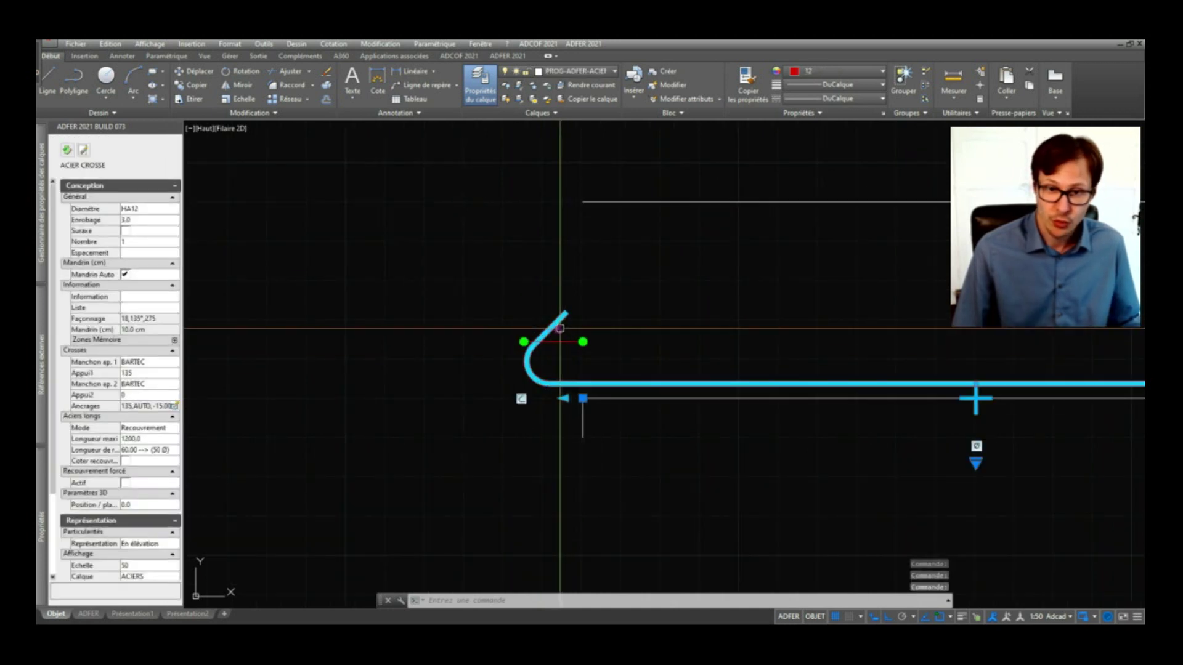
pyautogui.scroll(-4, 415, 335)
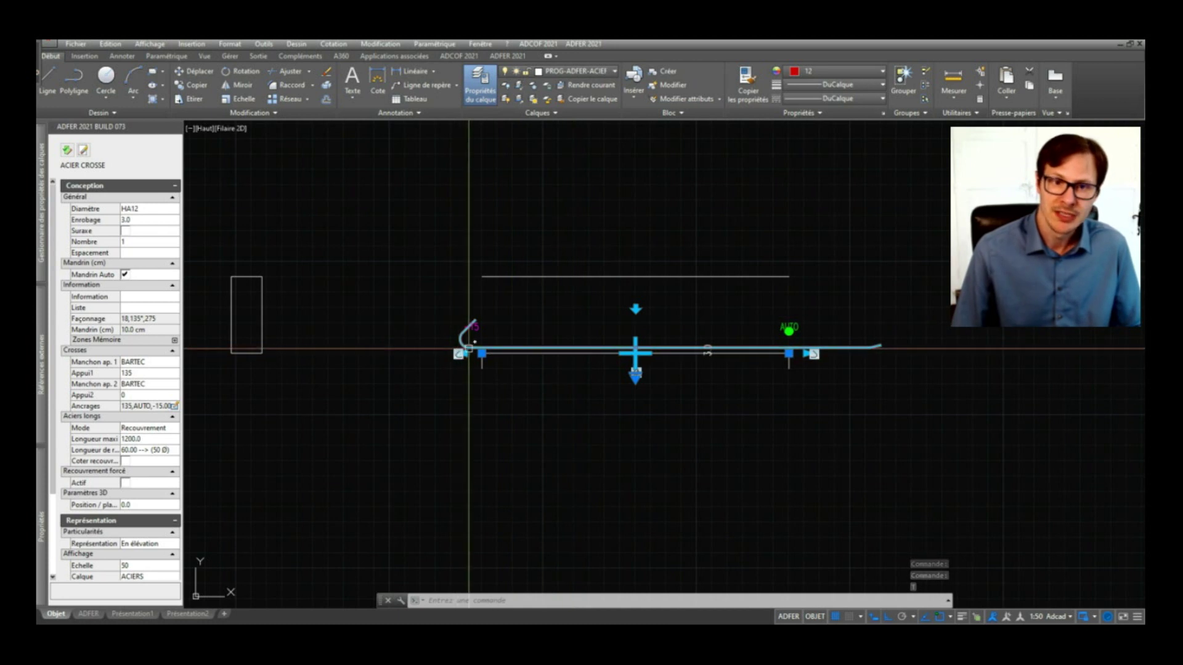
pyautogui.click(454, 356)
pyautogui.scroll(4, 454, 354)
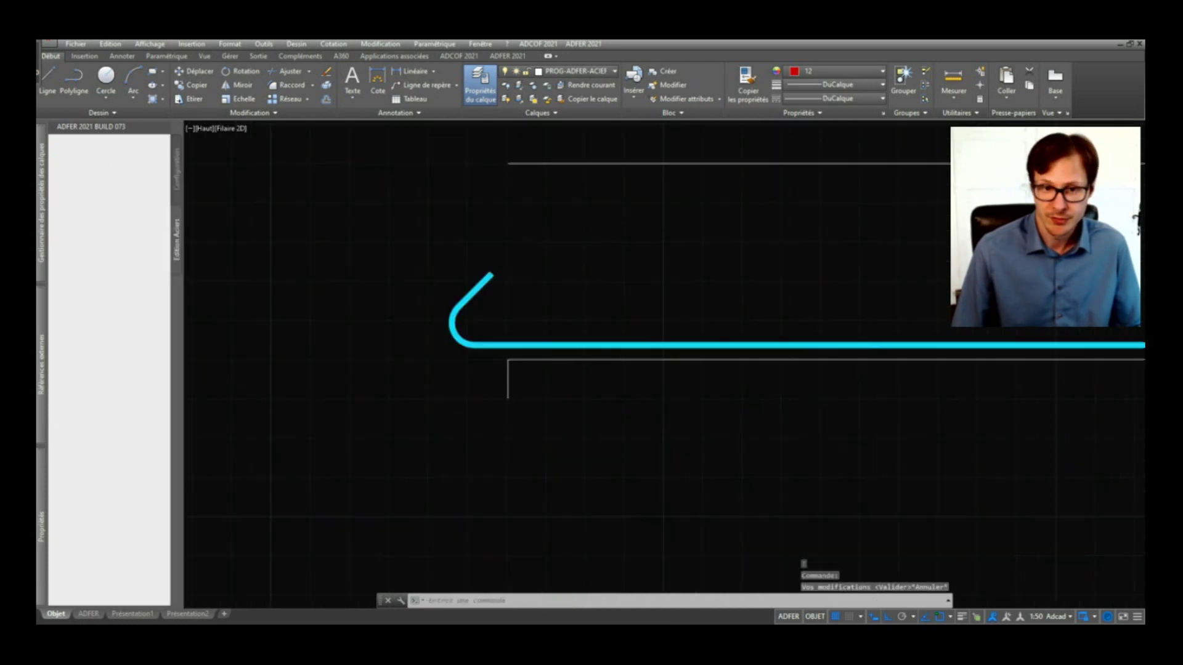
pyautogui.press('Return')
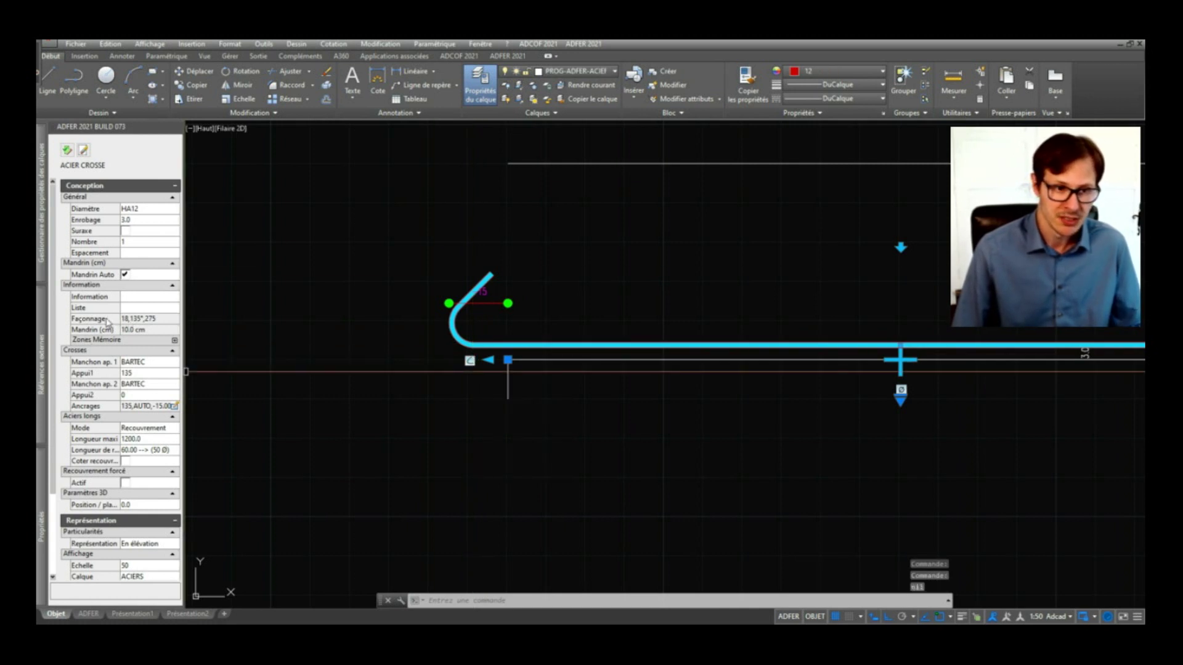
pyautogui.click(137, 406)
pyautogui.click(175, 406)
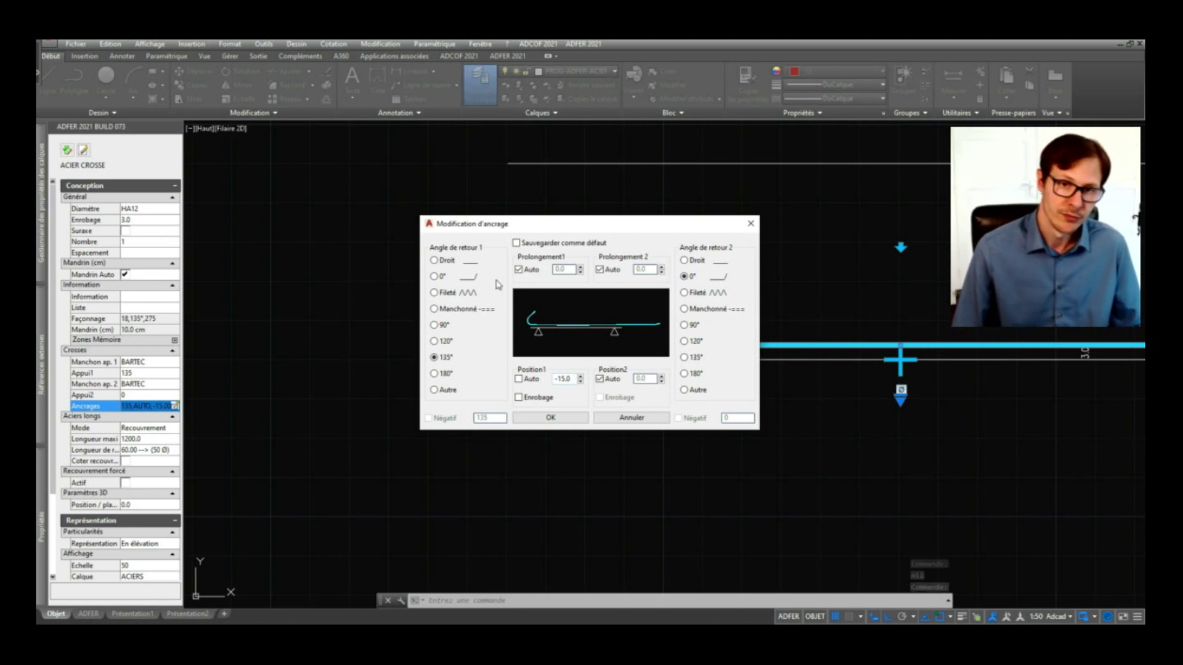
pyautogui.click(631, 417)
pyautogui.press('Escape')
pyautogui.scroll(-5, 549, 396)
pyautogui.scroll(2, 549, 396)
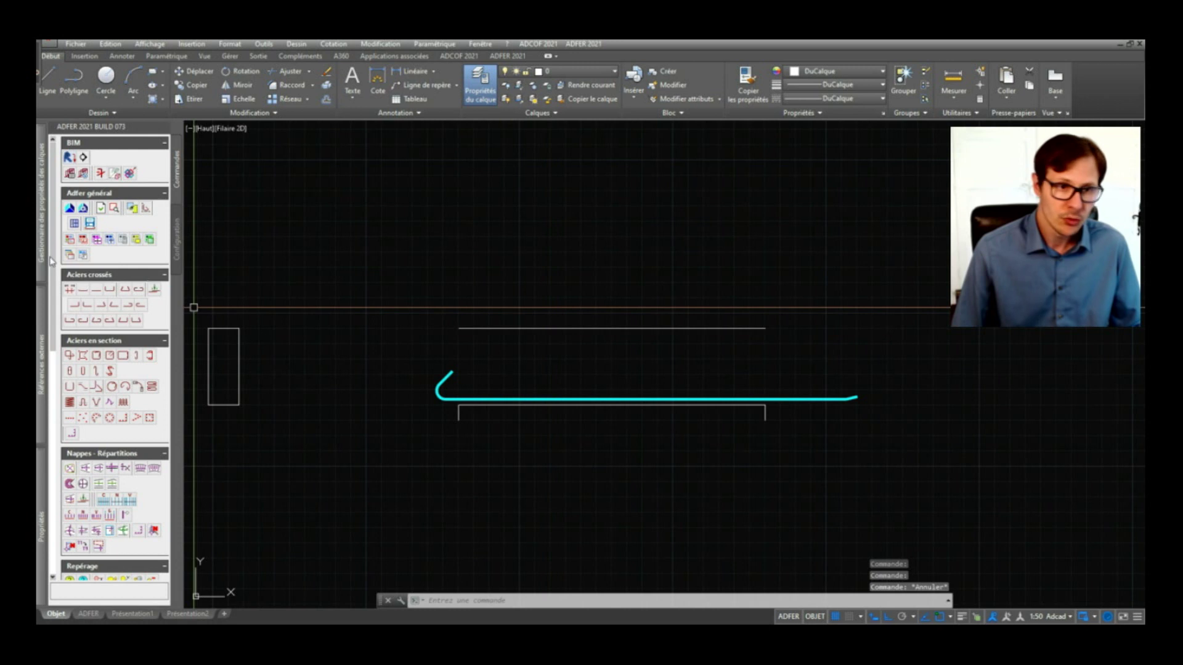
# Draw an HA10 crossed bar along the beam's upper line and select it
pyautogui.click(72, 289)
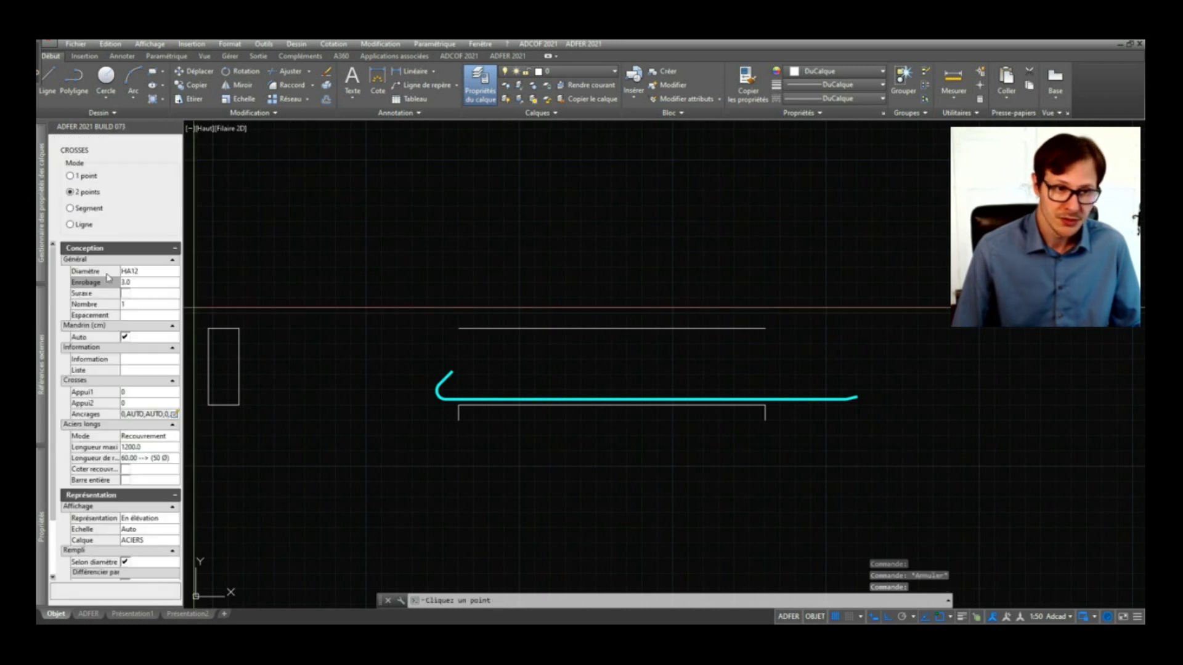
pyautogui.click(133, 272)
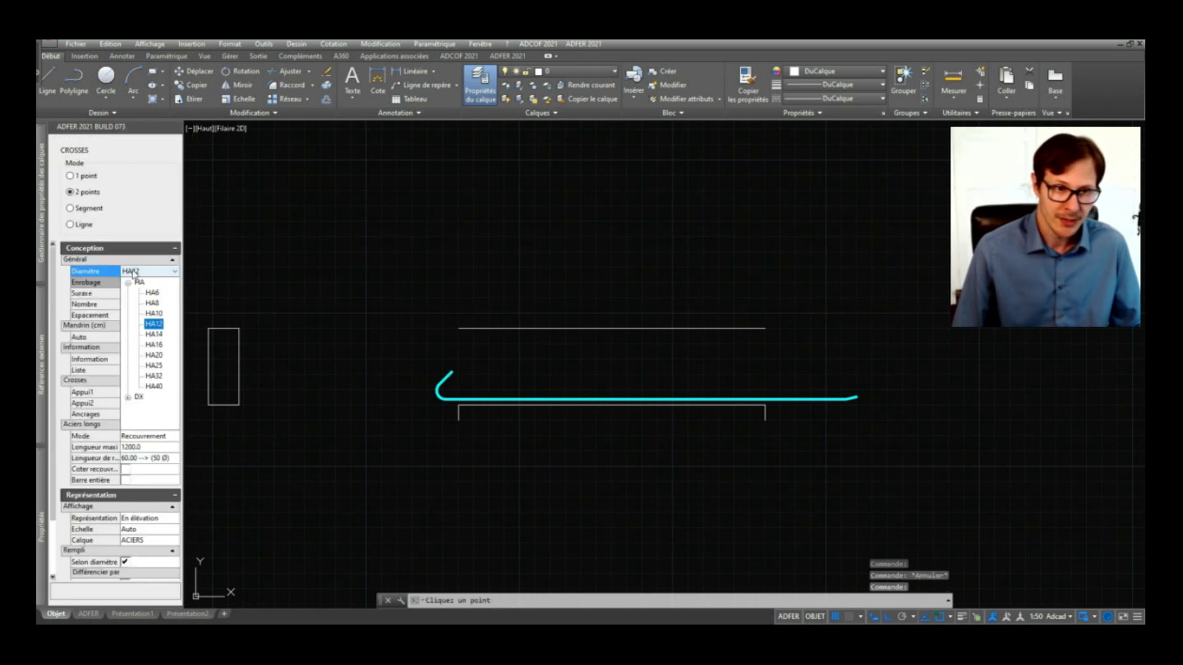
pyautogui.click(155, 314)
pyautogui.click(765, 328)
pyautogui.click(483, 331)
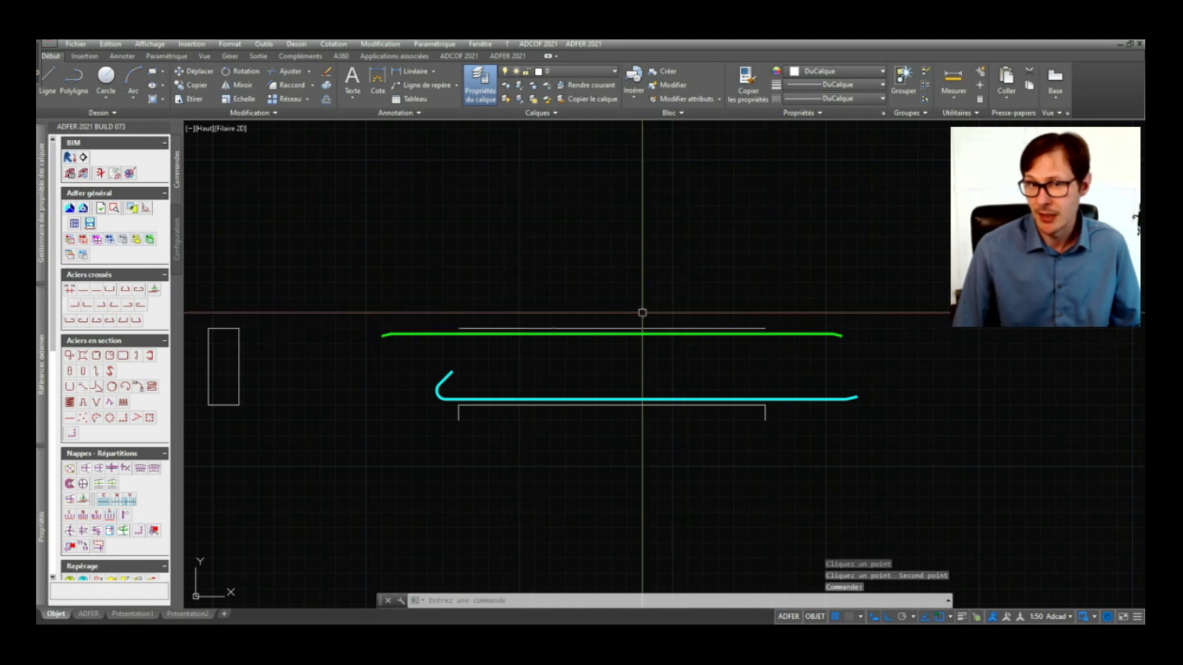
pyautogui.click(804, 334)
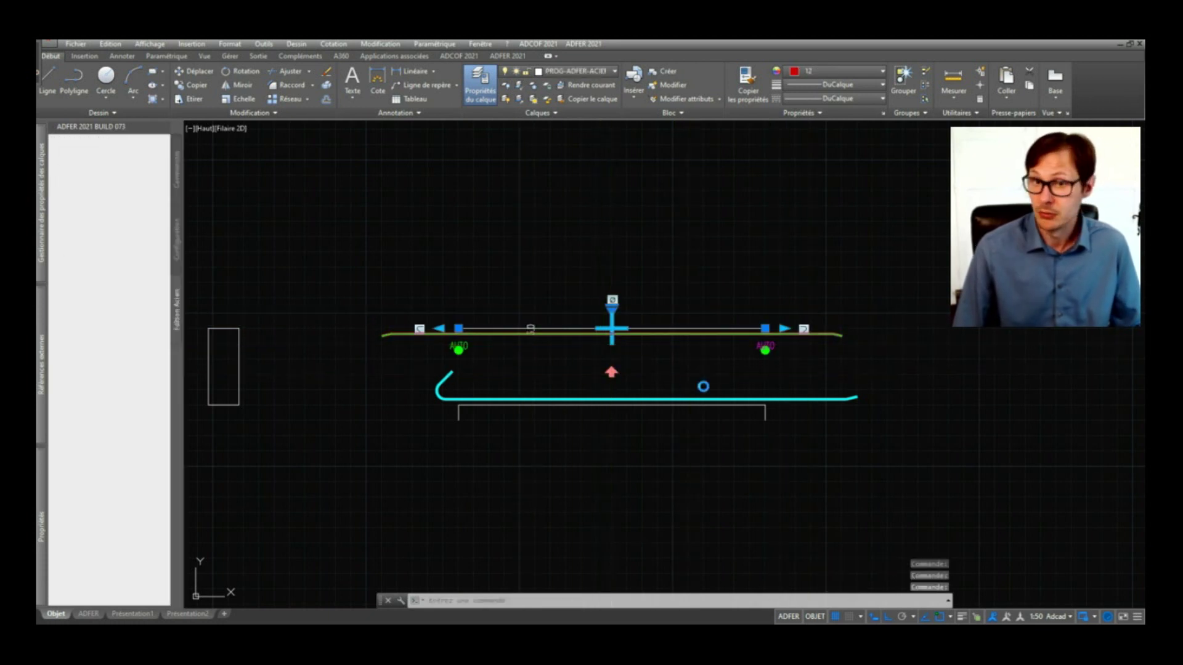
# Move the green top bar up to its new height by its grip and reselect it
pyautogui.click(624, 325)
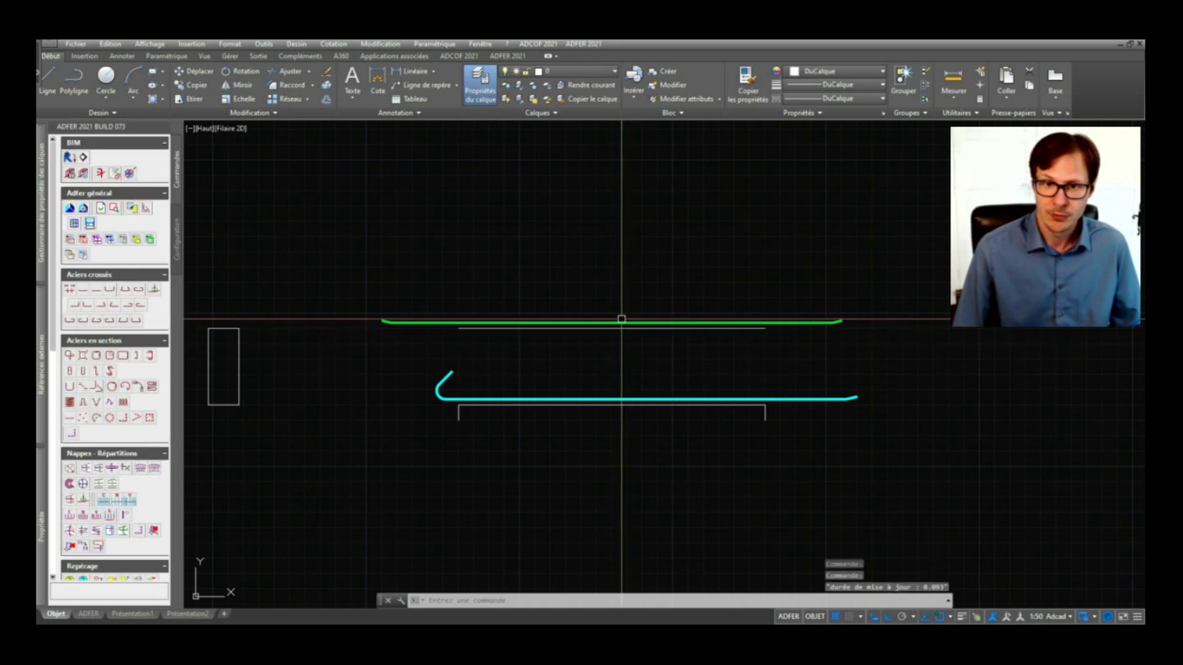
pyautogui.click(622, 321)
pyautogui.click(613, 365)
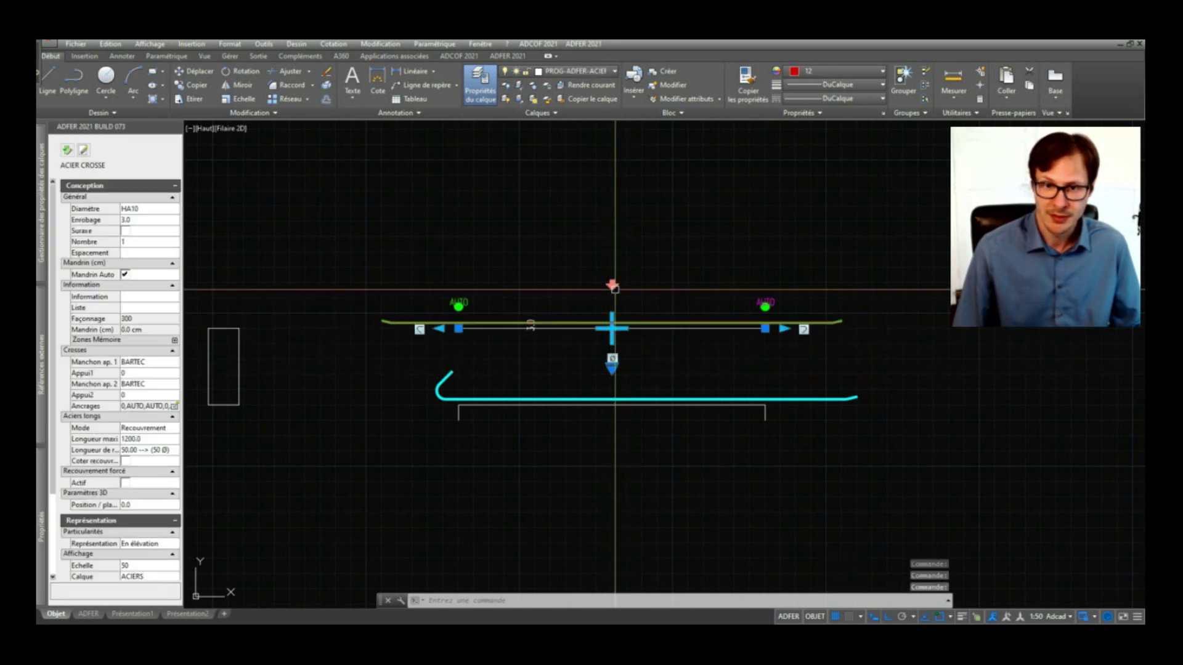
pyautogui.click(613, 285)
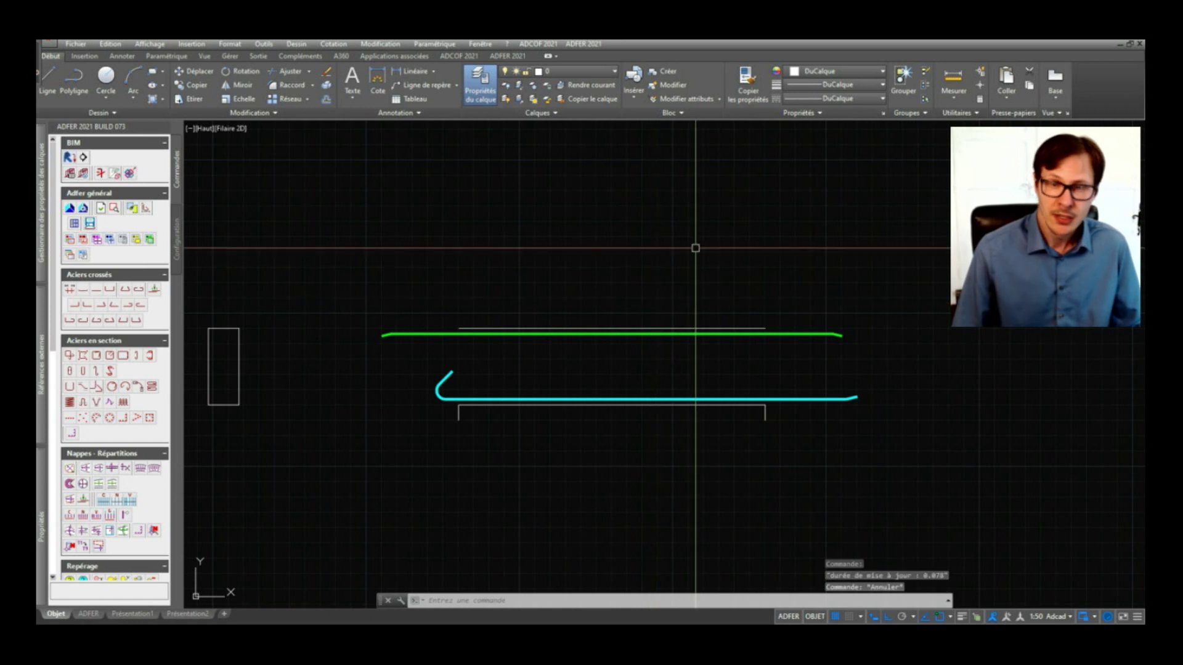
pyautogui.press('Escape')
pyautogui.press('Escape')
pyautogui.press('Escape')
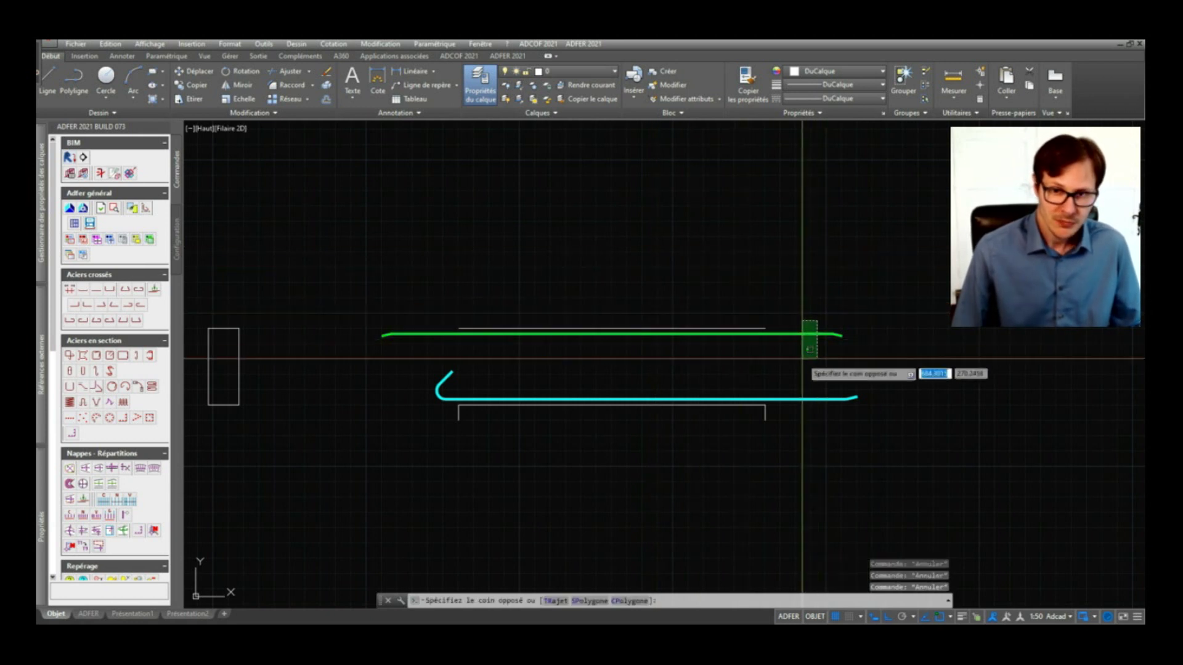
pyautogui.click(811, 336)
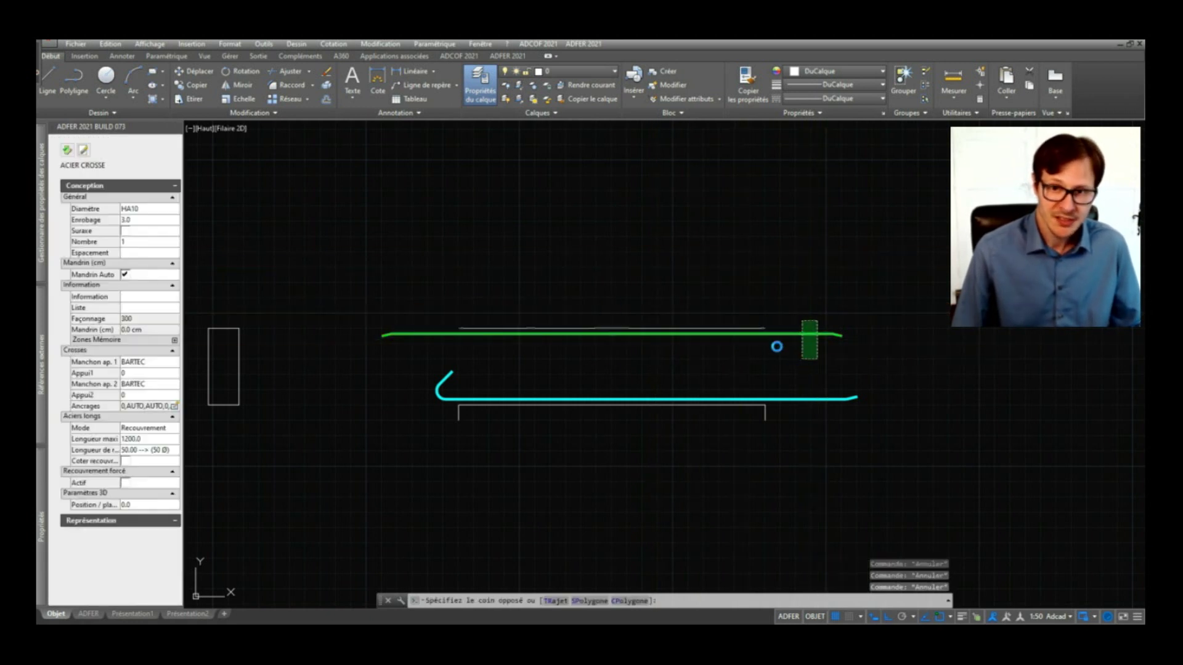
# Give the top bar's first end a 90° return hook at position -15.0
pyautogui.click(174, 407)
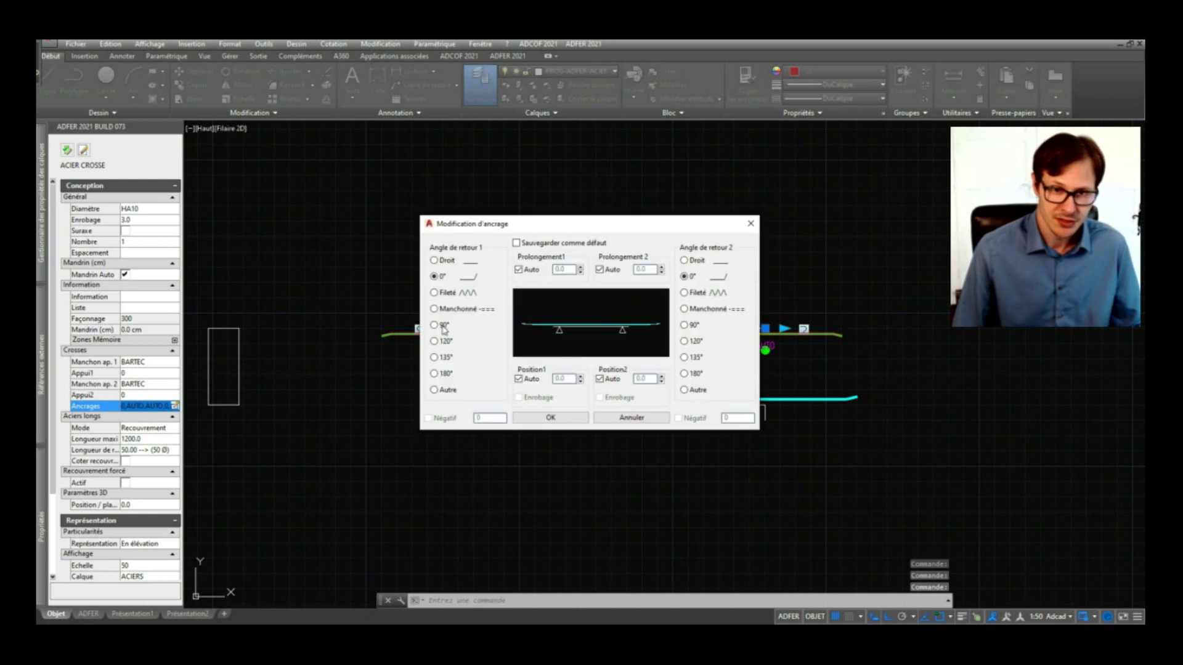
pyautogui.click(442, 326)
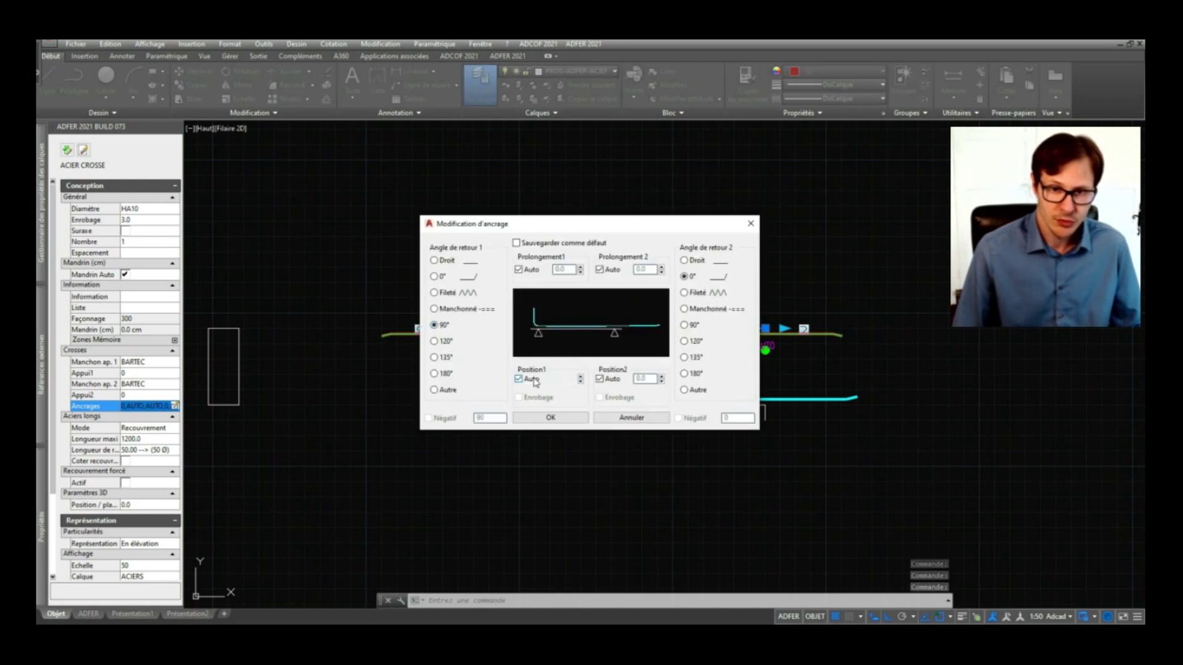
pyautogui.write('-15.0')
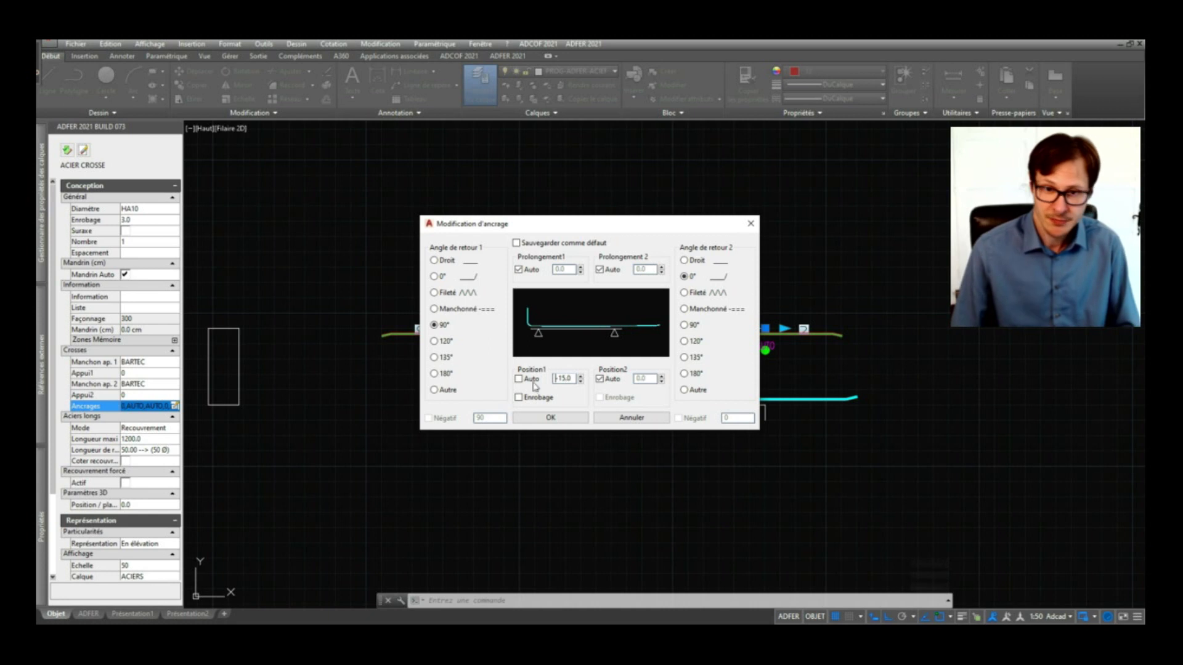
pyautogui.click(550, 417)
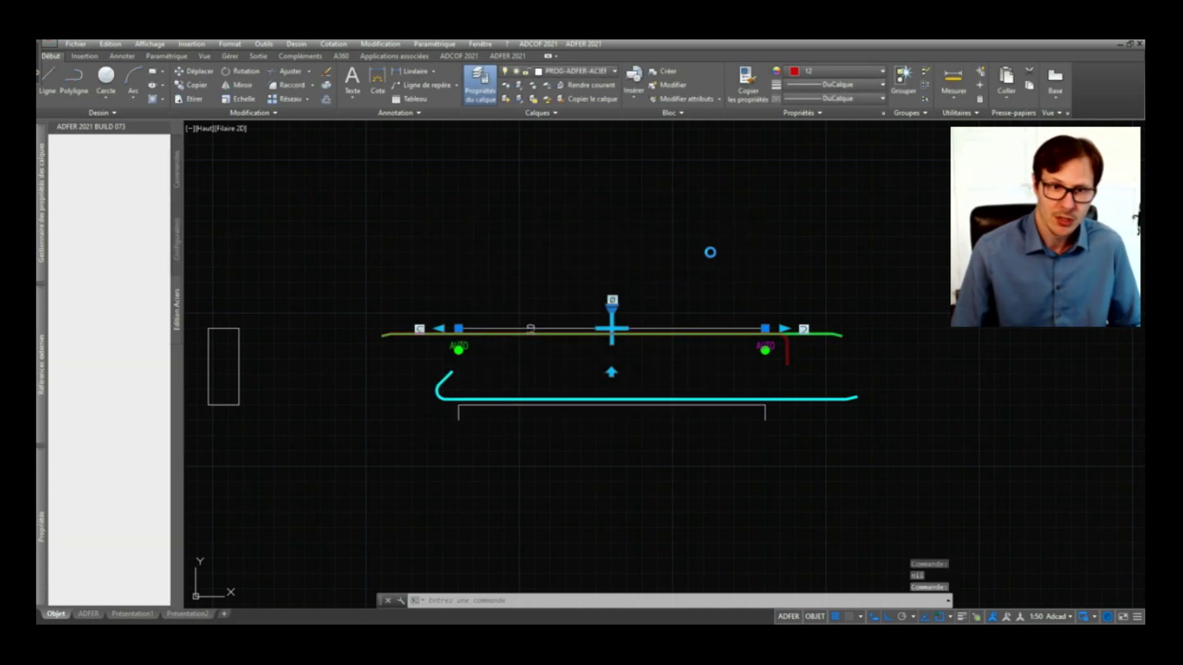
pyautogui.click(758, 335)
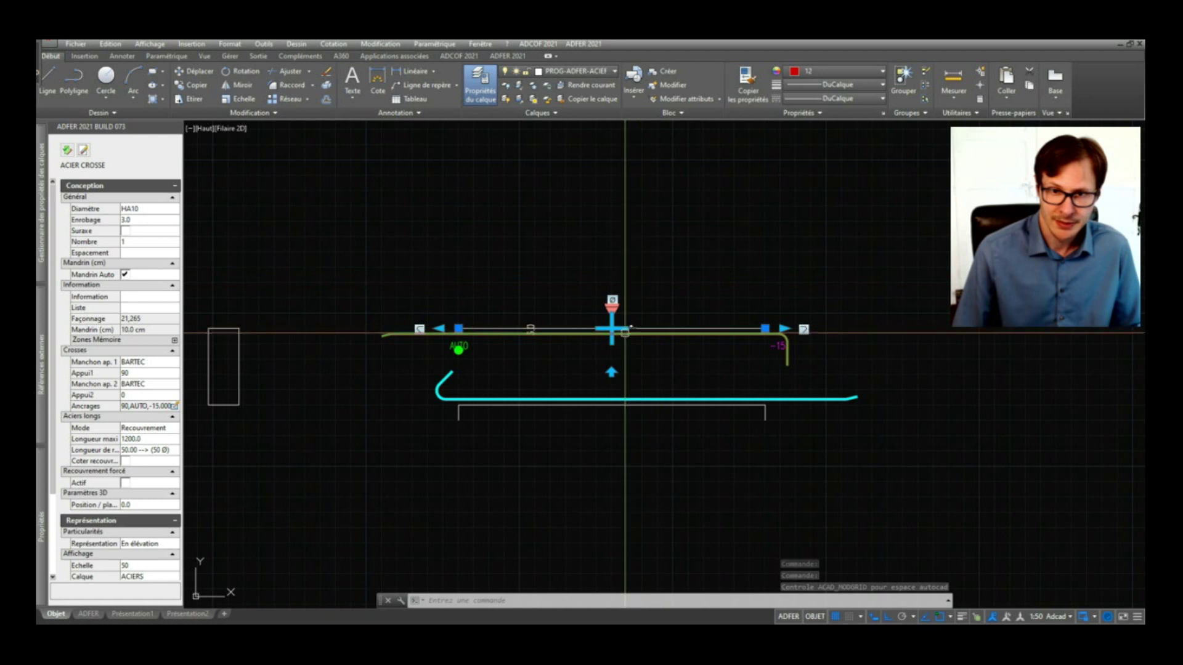
pyautogui.moveTo(612, 328)
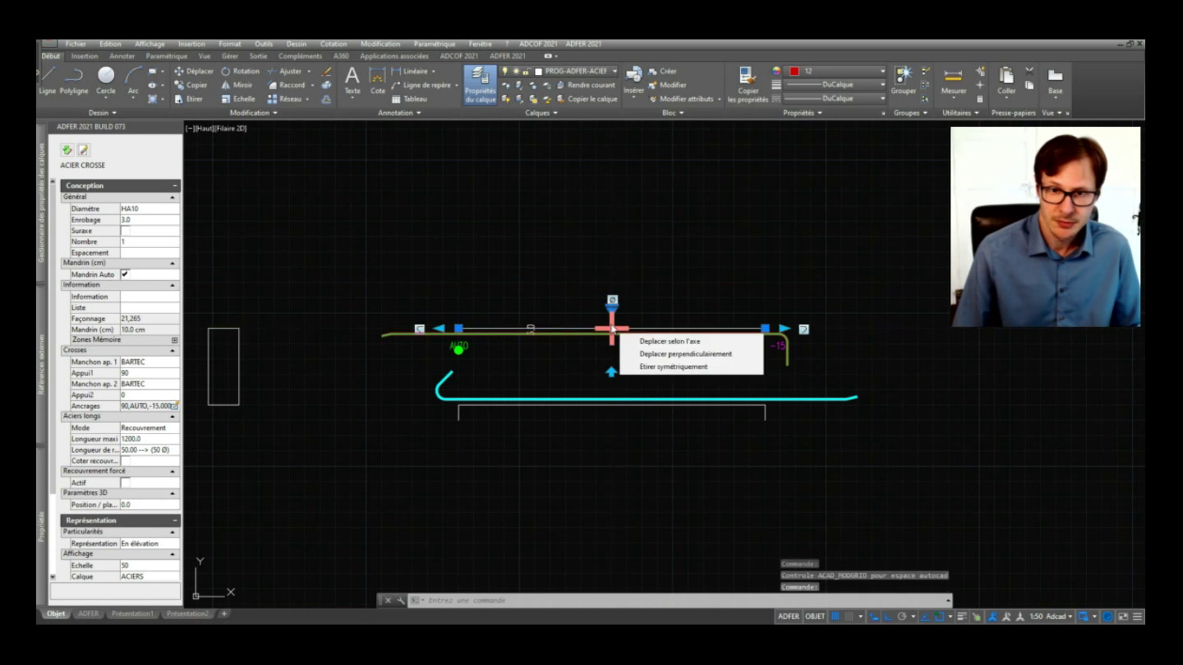
# Make the first end straight (0°, automatic) and put the 90° hook on the second end at -15
pyautogui.click(684, 354)
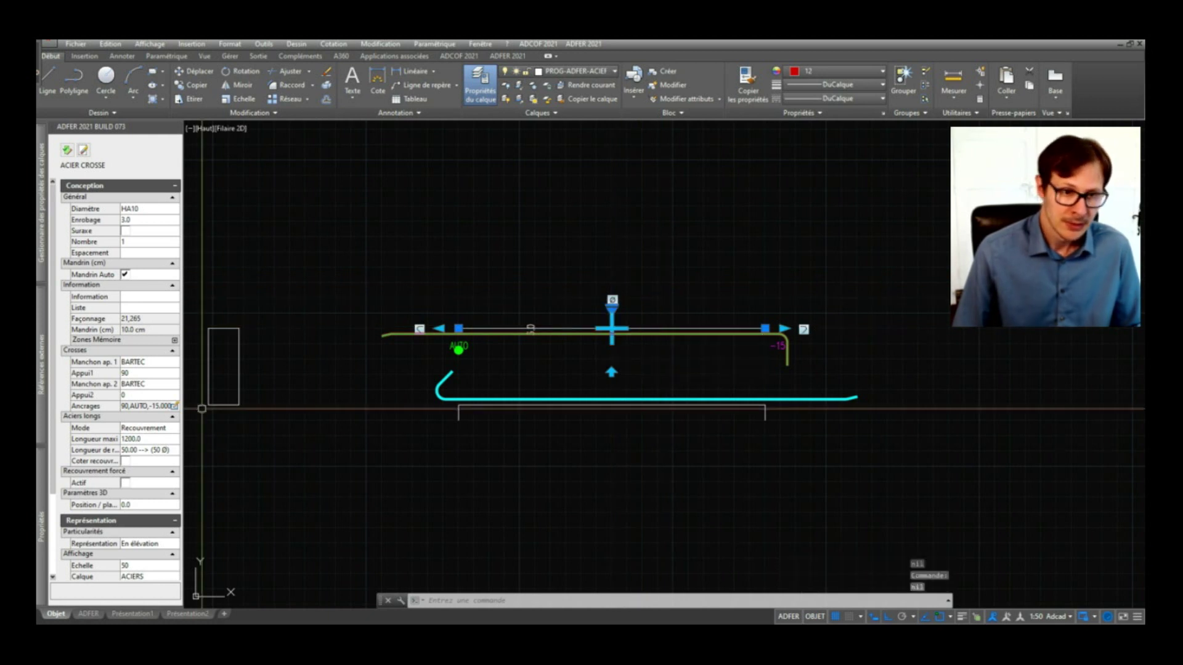
pyautogui.click(176, 406)
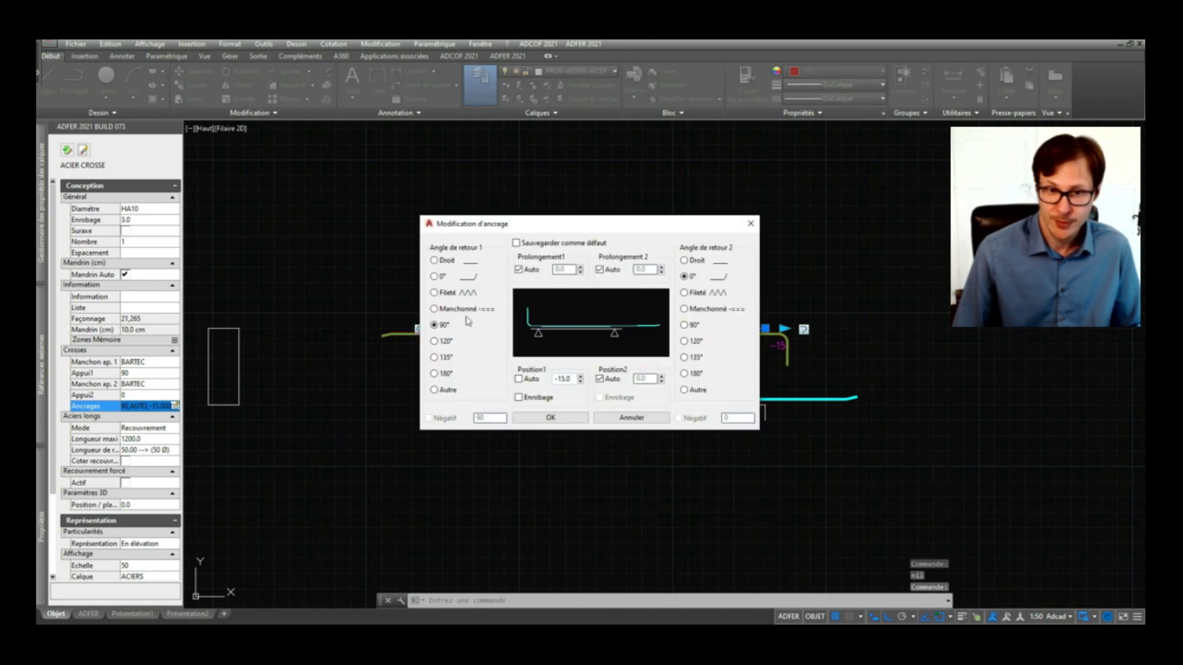
pyautogui.click(435, 277)
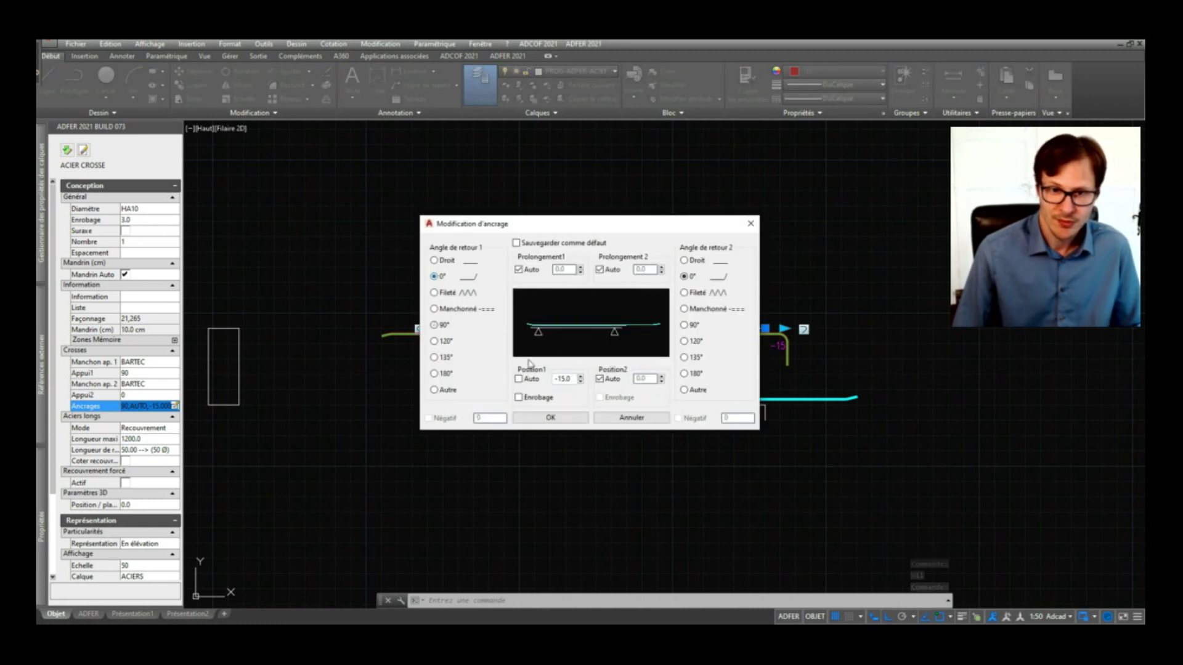
pyautogui.click(531, 380)
pyautogui.click(611, 380)
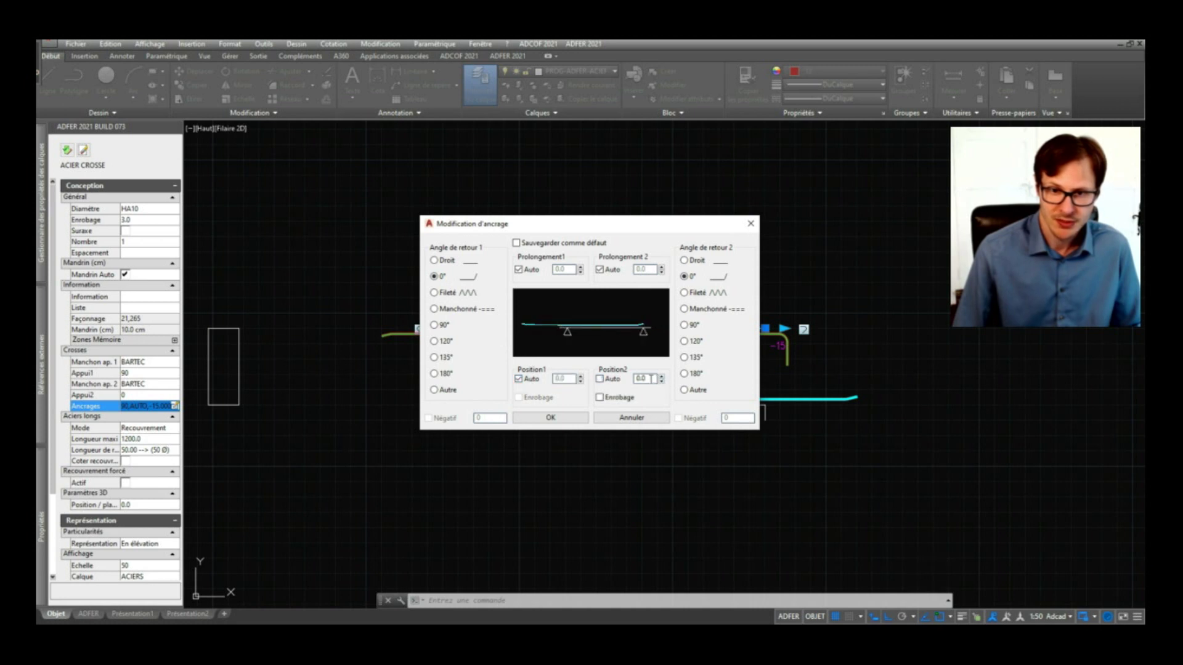
pyautogui.write('-15')
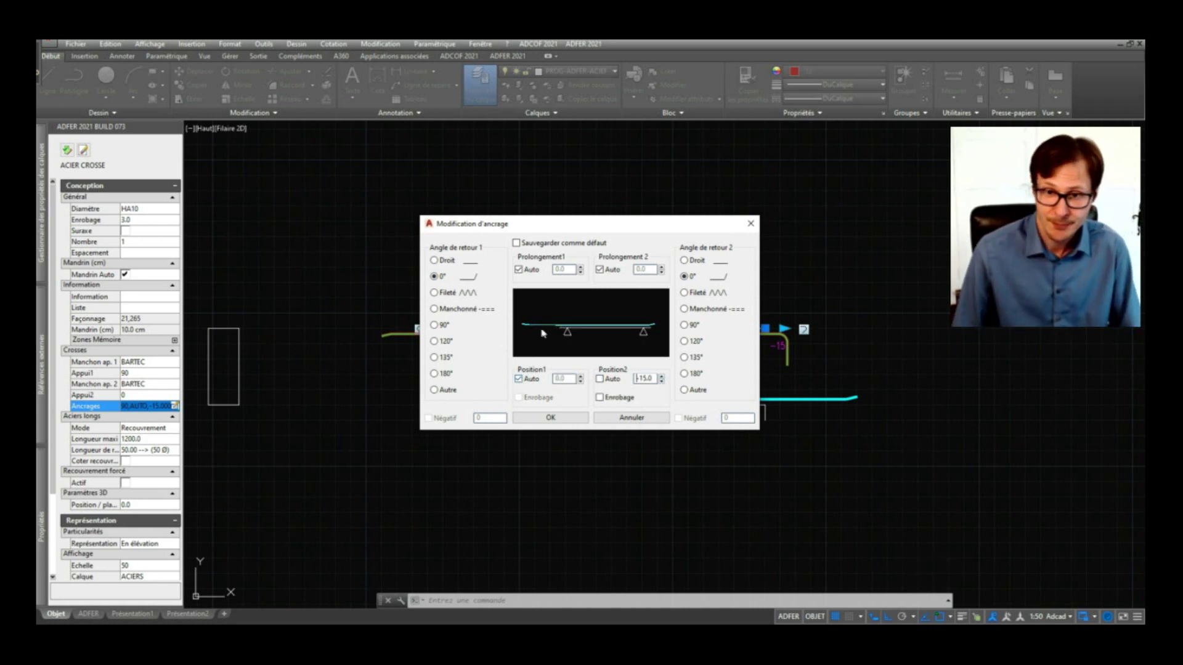
pyautogui.click(685, 325)
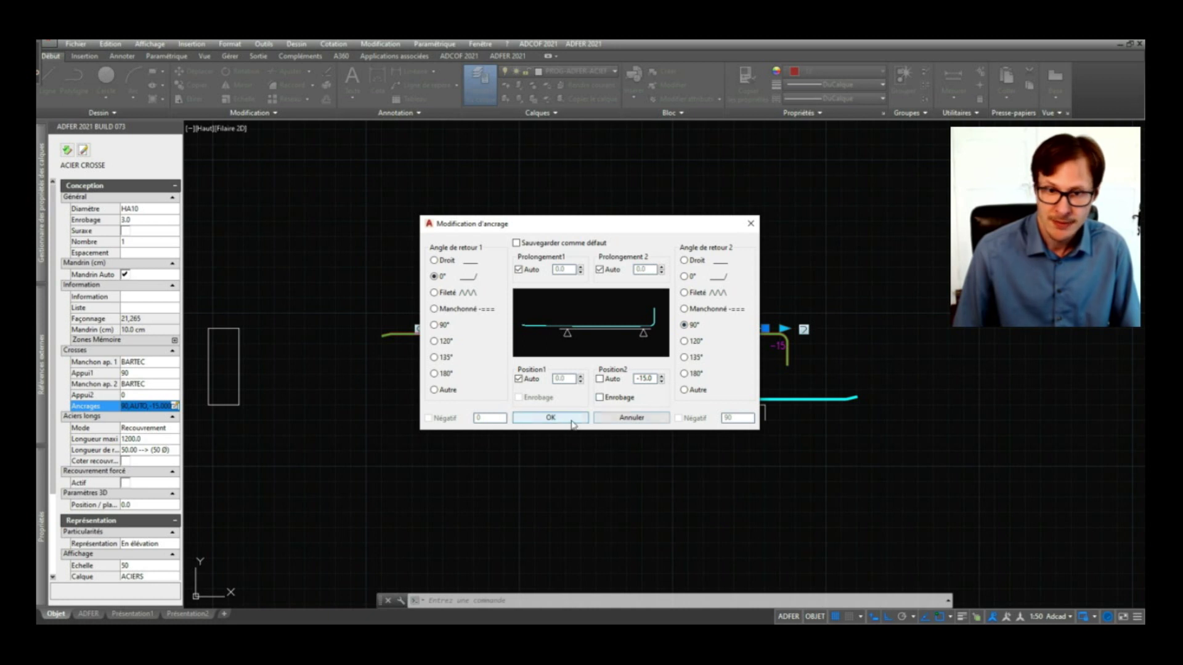
pyautogui.click(551, 417)
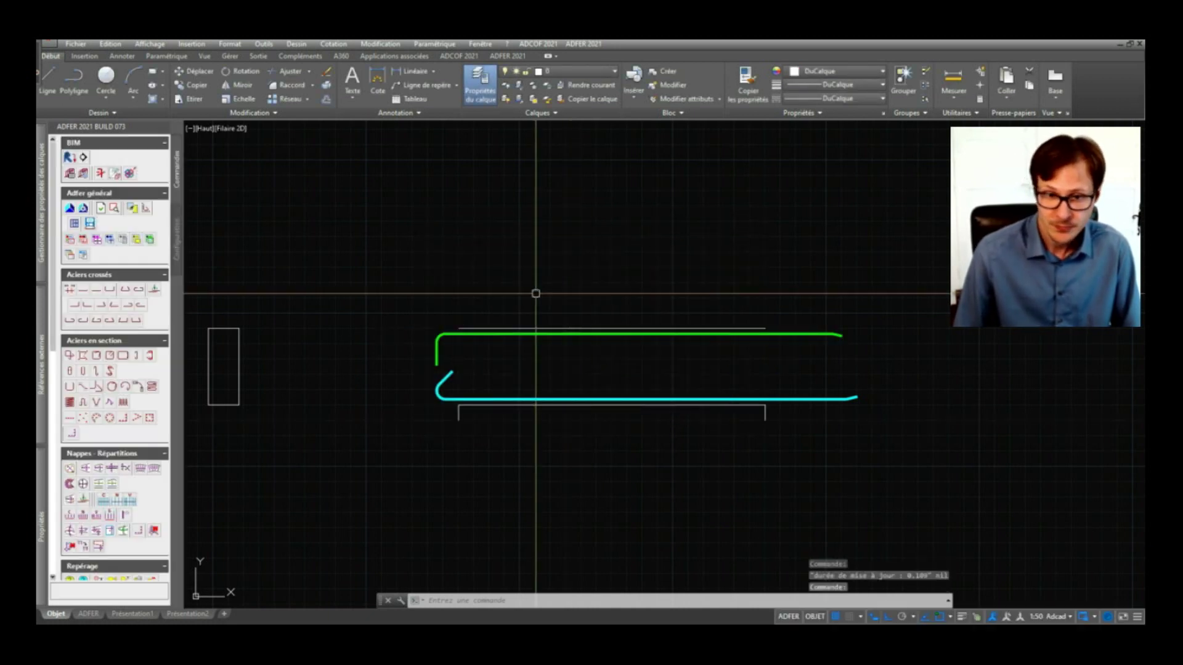
pyautogui.click(829, 333)
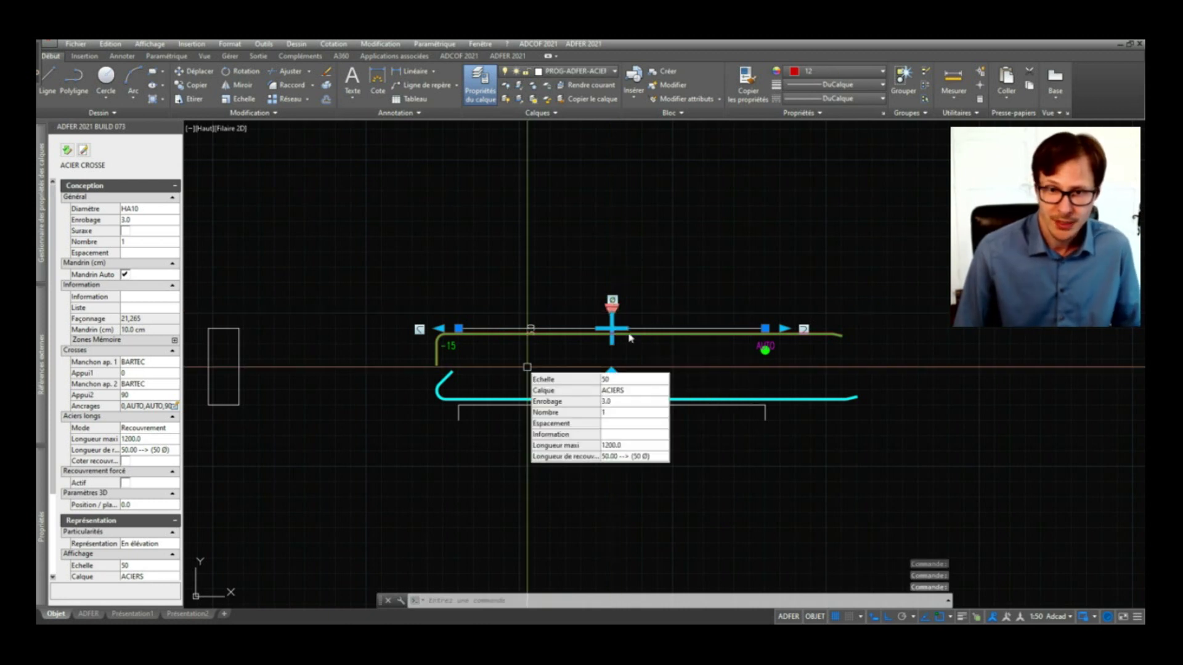
pyautogui.click(619, 321)
pyautogui.press('Escape')
pyautogui.press('Escape')
pyautogui.press('Escape')
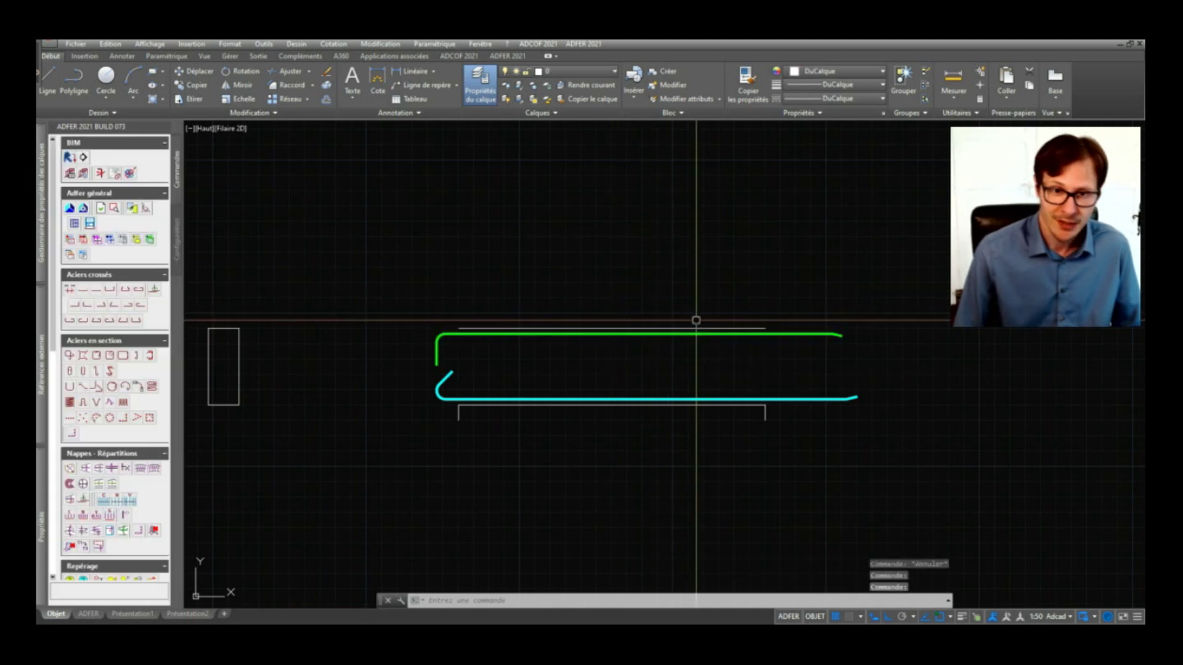
pyautogui.moveTo(391, 296)
pyautogui.mouseDown(button='middle')
pyautogui.moveTo(676, 296)
pyautogui.moveTo(593, 325)
pyautogui.mouseUp(button='middle')
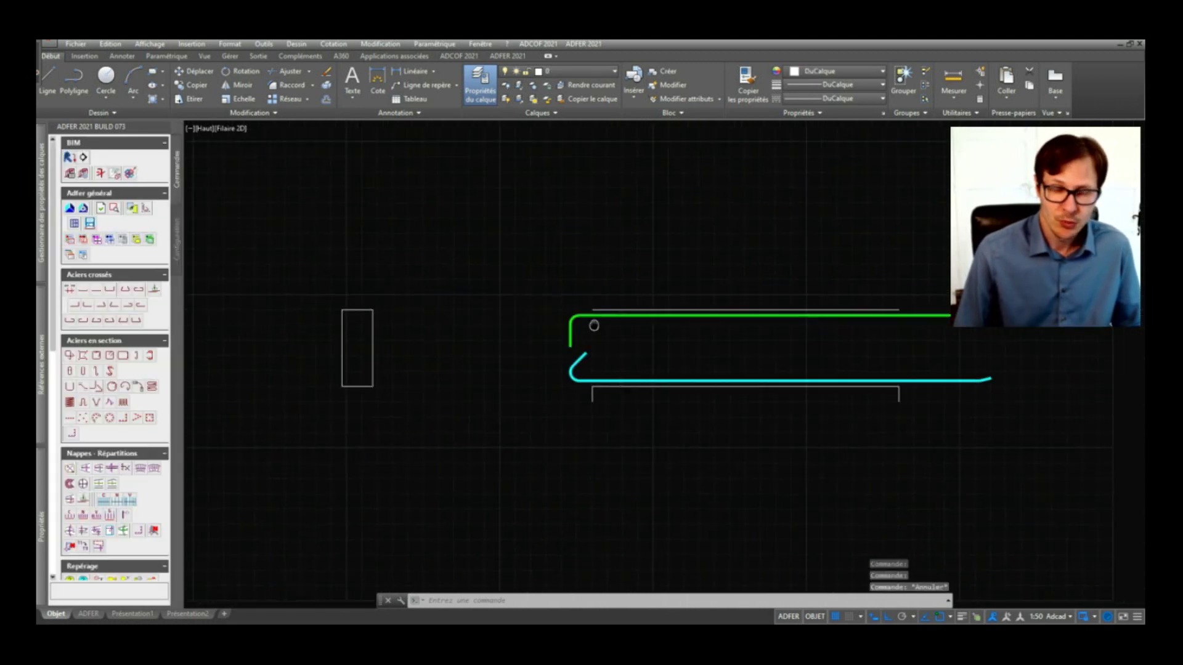
pyautogui.click(829, 316)
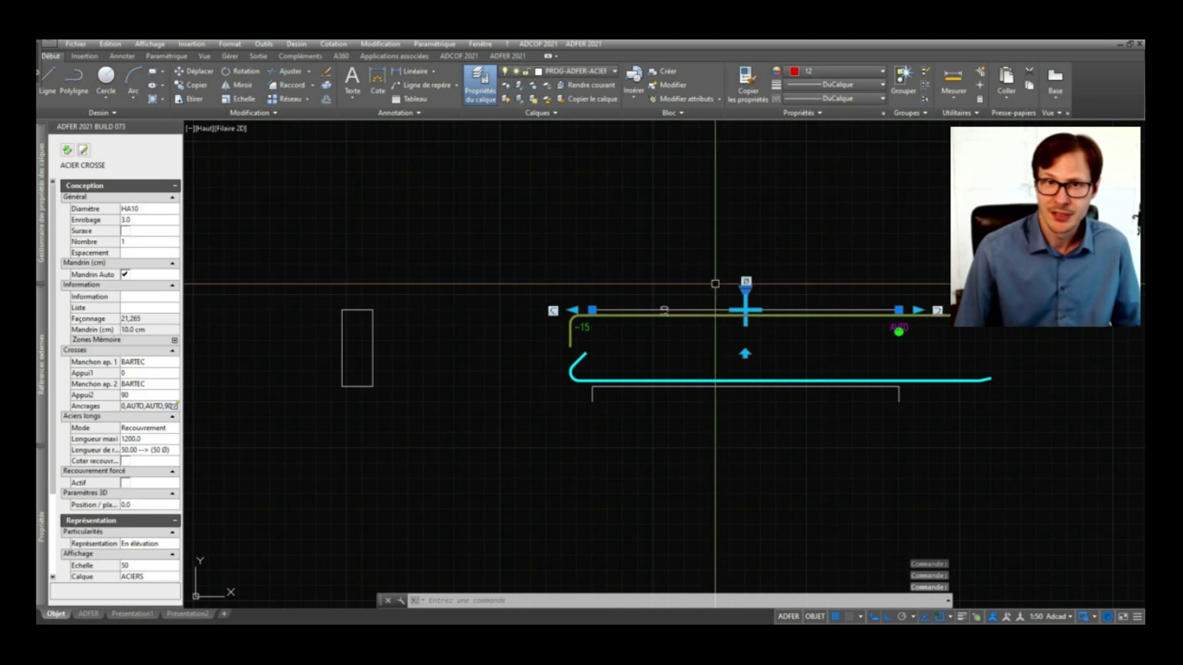
pyautogui.press('Escape')
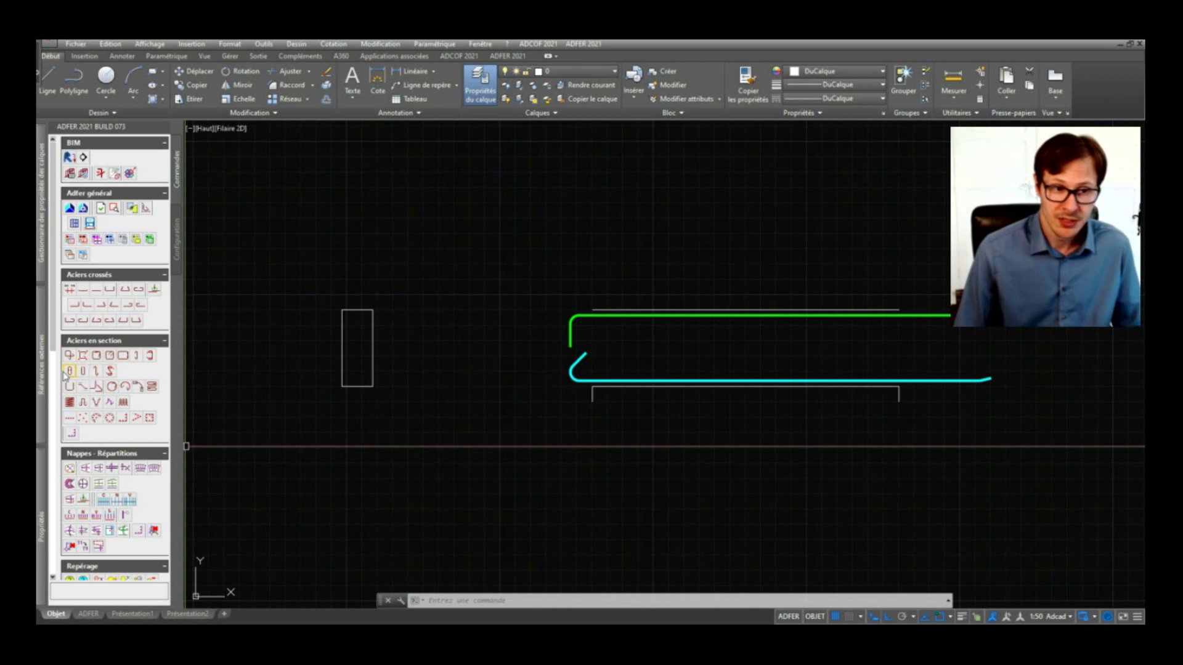
# Draw an HA6 stirrup with 135° returns between two opposite corners of the section
pyautogui.click(108, 359)
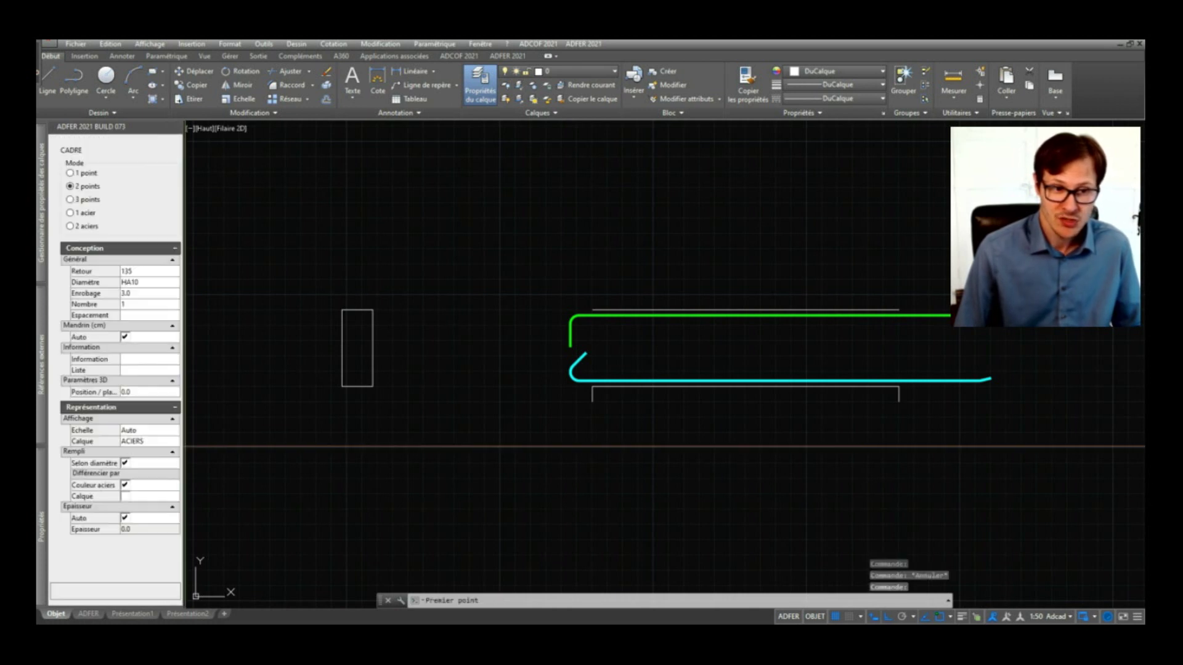
pyautogui.click(146, 284)
pyautogui.click(159, 304)
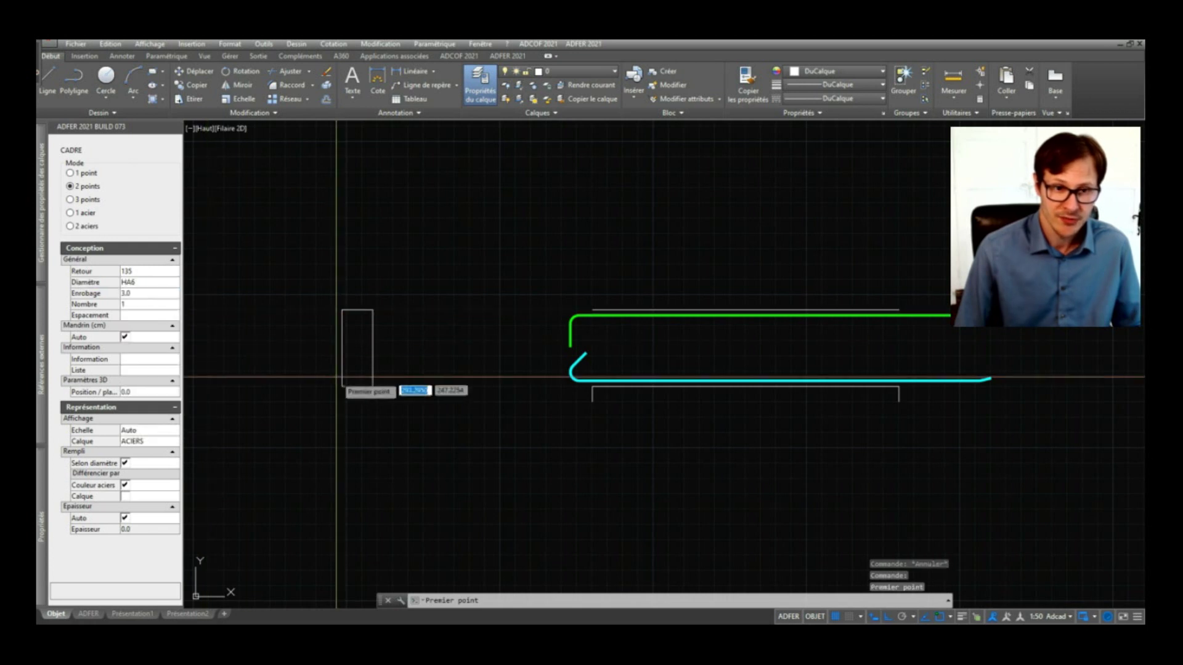
pyautogui.click(372, 386)
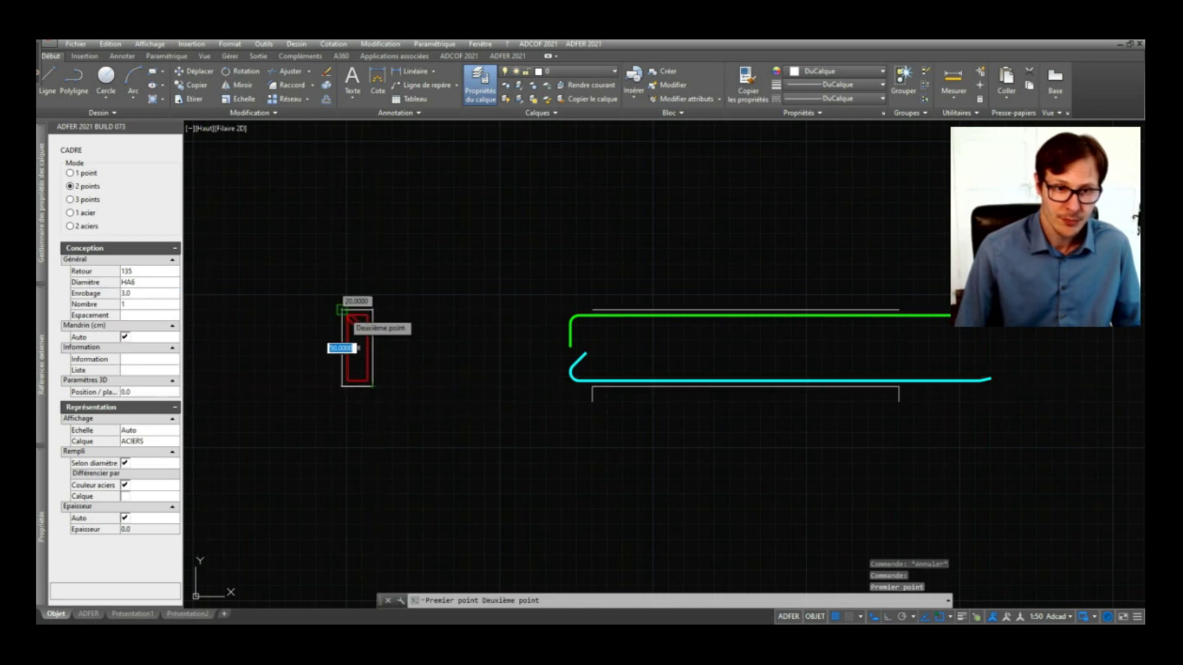
pyautogui.click(343, 310)
pyautogui.scroll(5, 358, 323)
pyautogui.click(358, 291)
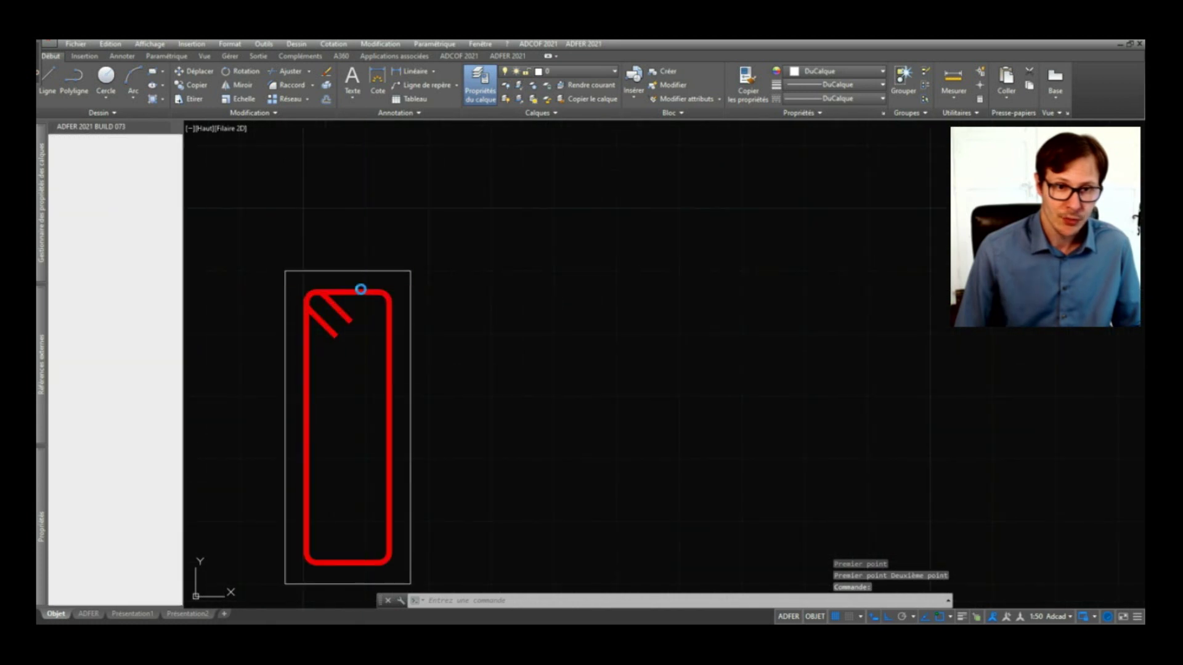
pyautogui.click(136, 220)
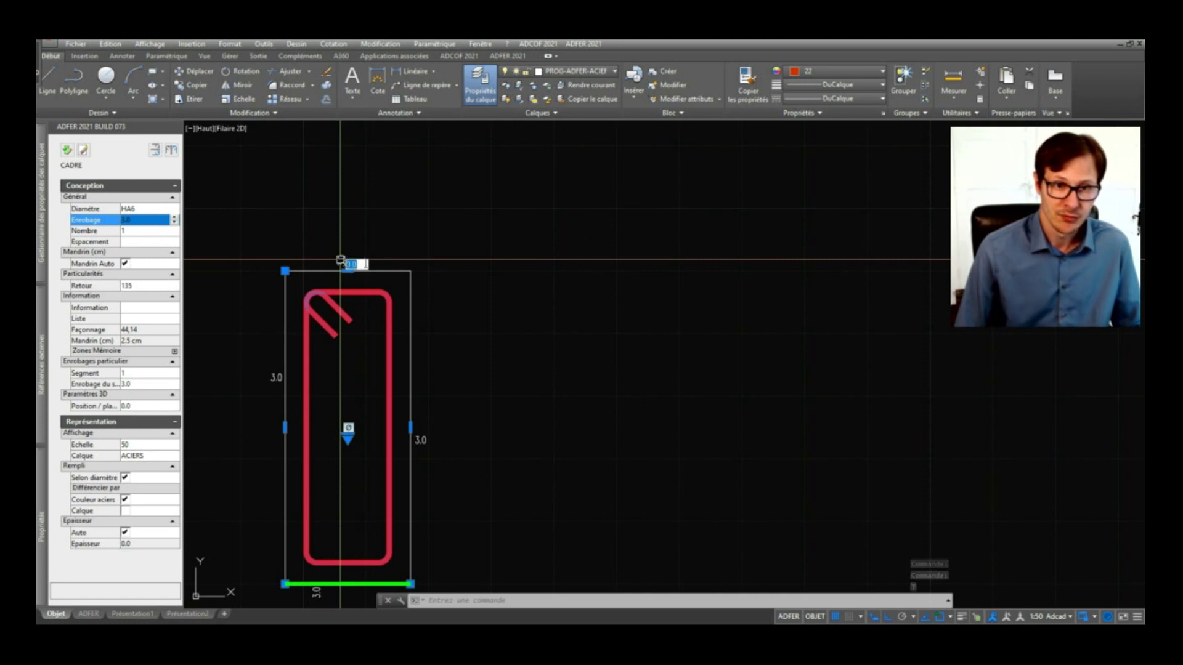
pyautogui.click(431, 234)
pyautogui.press('Escape')
pyautogui.scroll(-3, 441, 236)
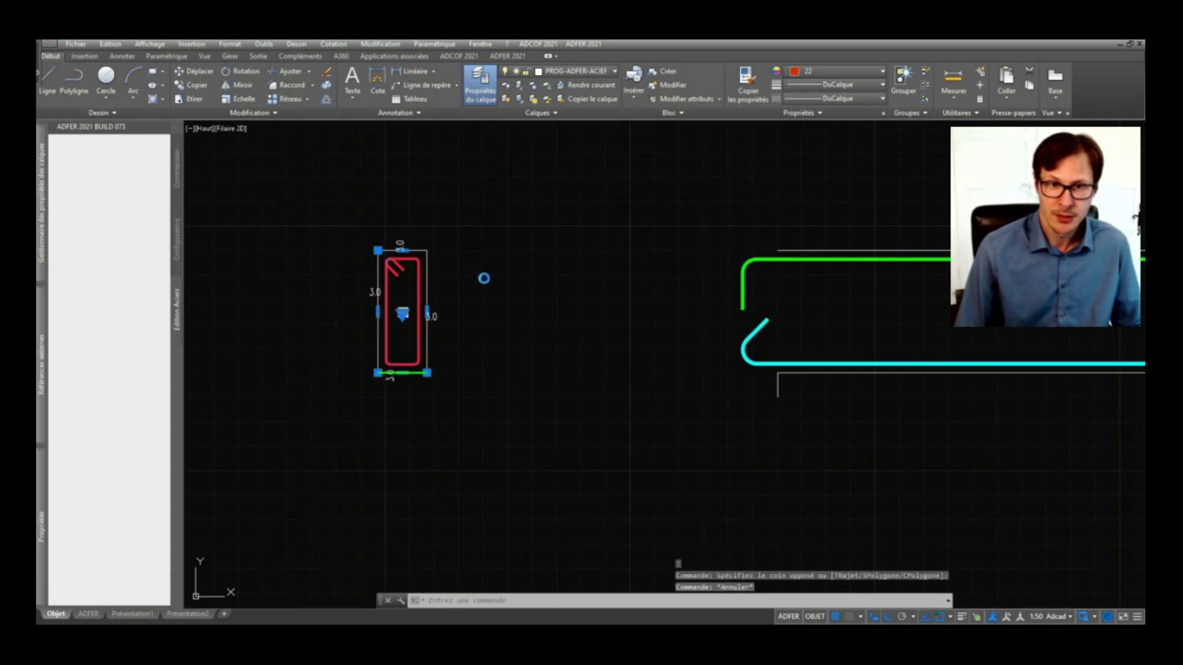
pyautogui.scroll(-3, 342, 306)
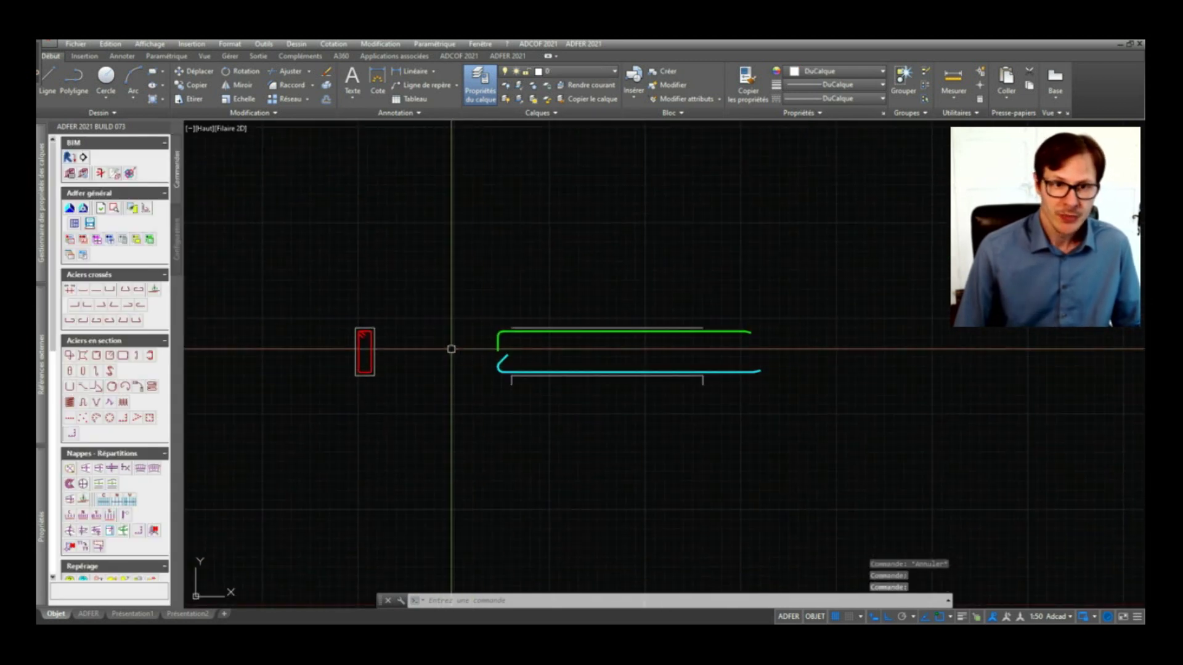
pyautogui.scroll(2, 468, 341)
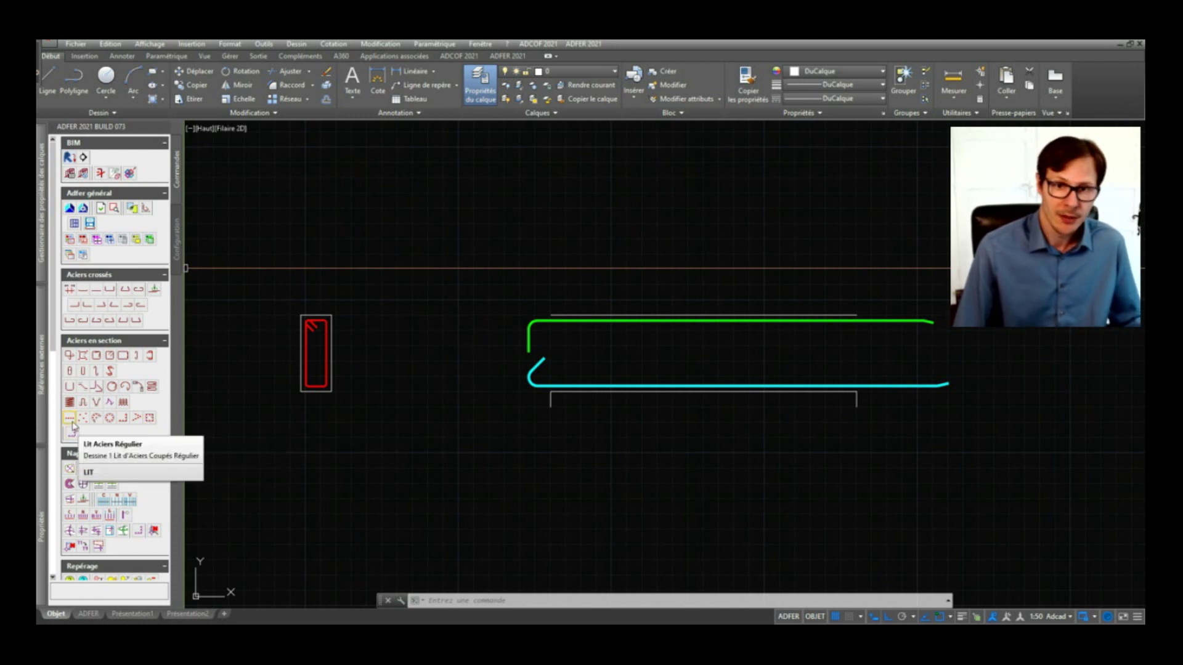
# Place a bottom layer of two HA12 bars along the stirrup's lower segment
pyautogui.click(71, 419)
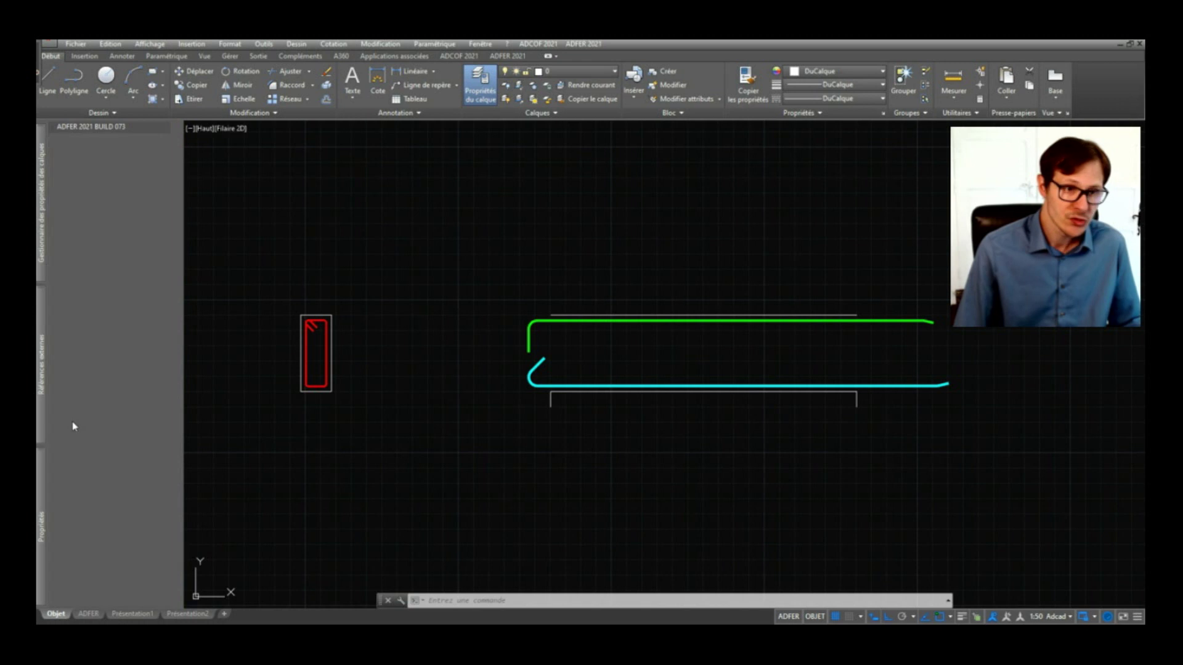
pyautogui.click(133, 272)
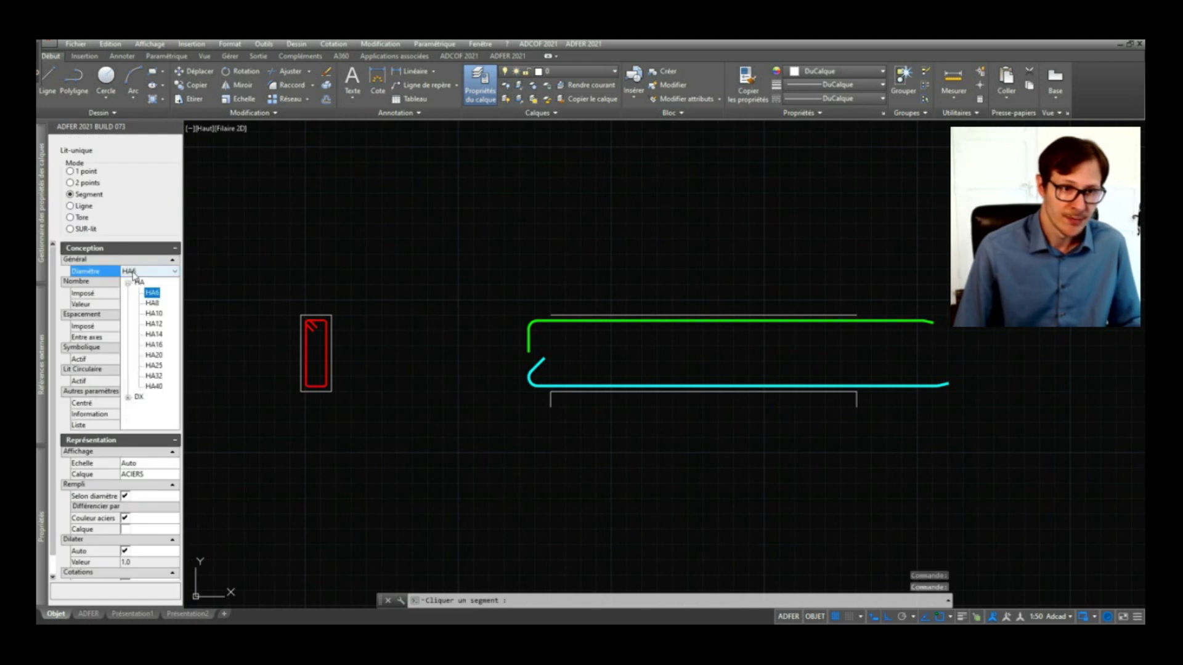
pyautogui.click(154, 324)
pyautogui.click(176, 304)
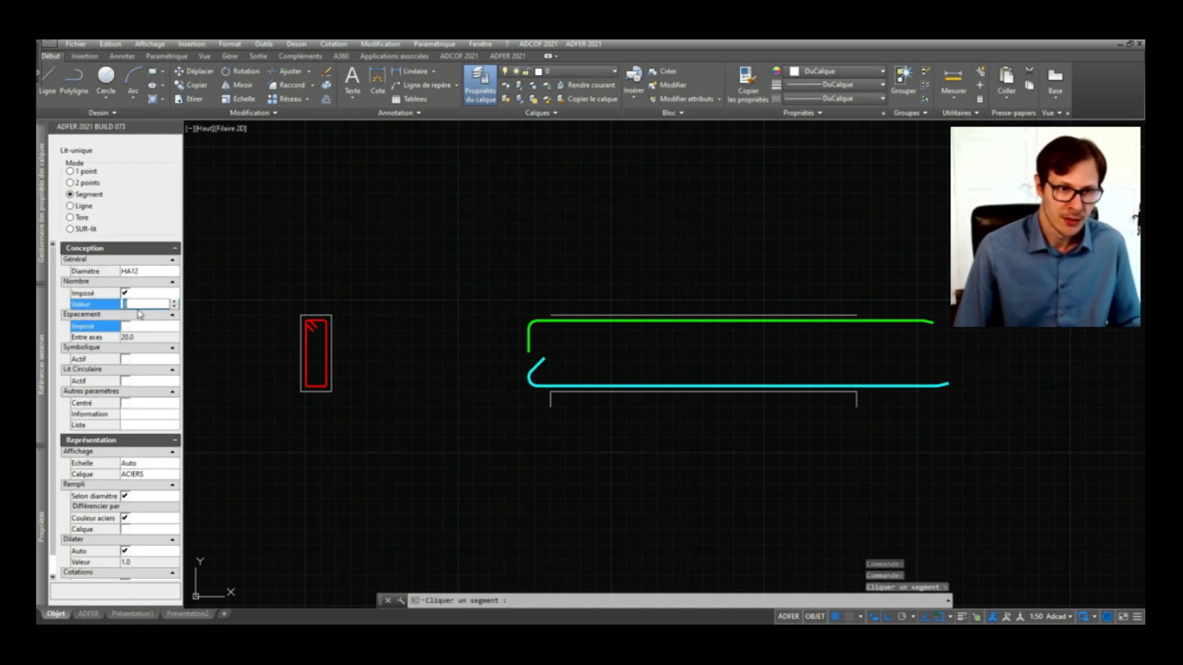
pyautogui.write('2')
pyautogui.press('Return')
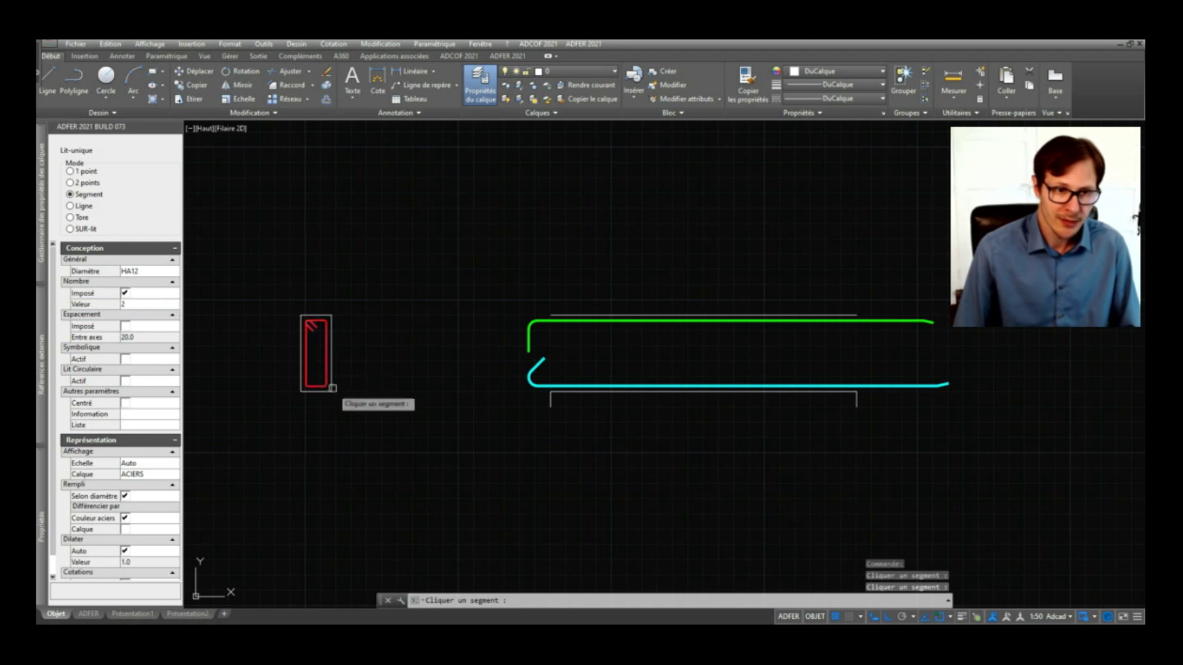
pyautogui.scroll(5, 330, 391)
pyautogui.click(285, 379)
pyautogui.scroll(2, 335, 415)
pyautogui.scroll(4, 539, 409)
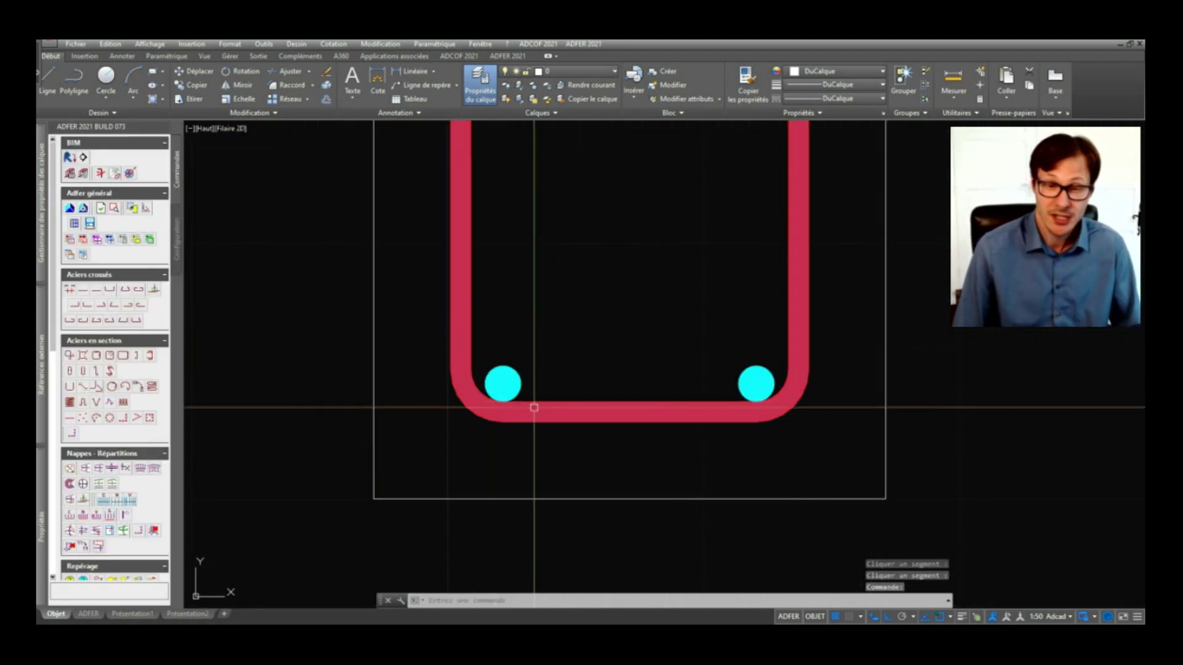
pyautogui.scroll(-4, 431, 431)
pyautogui.scroll(-3, 415, 357)
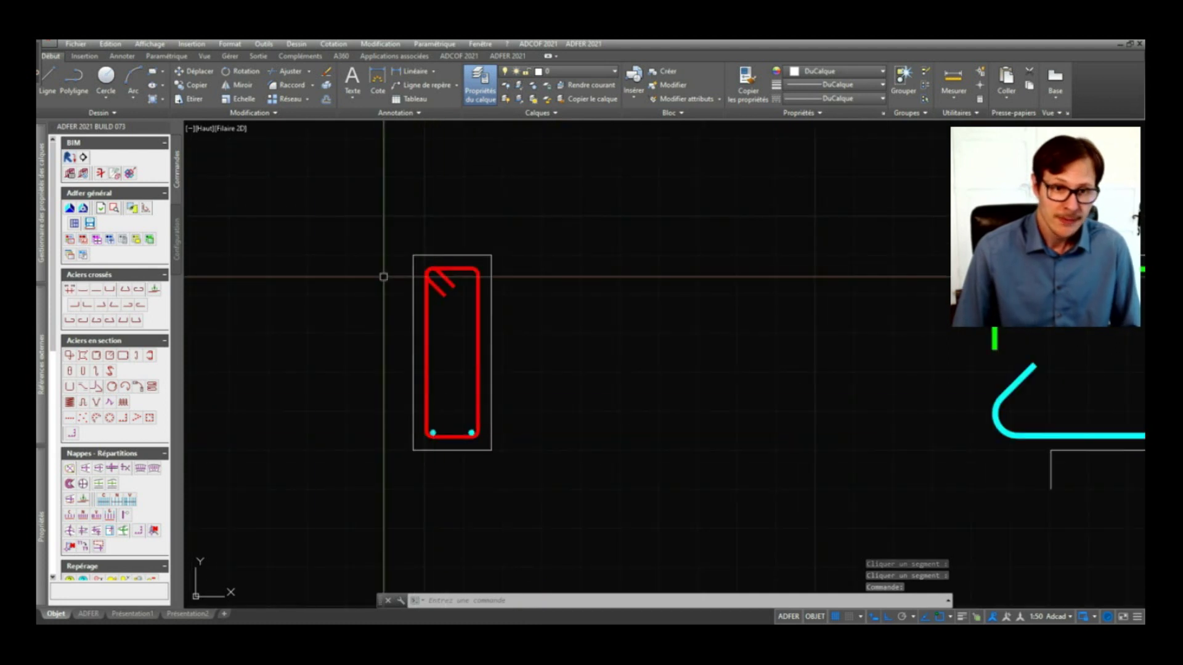
pyautogui.click(69, 418)
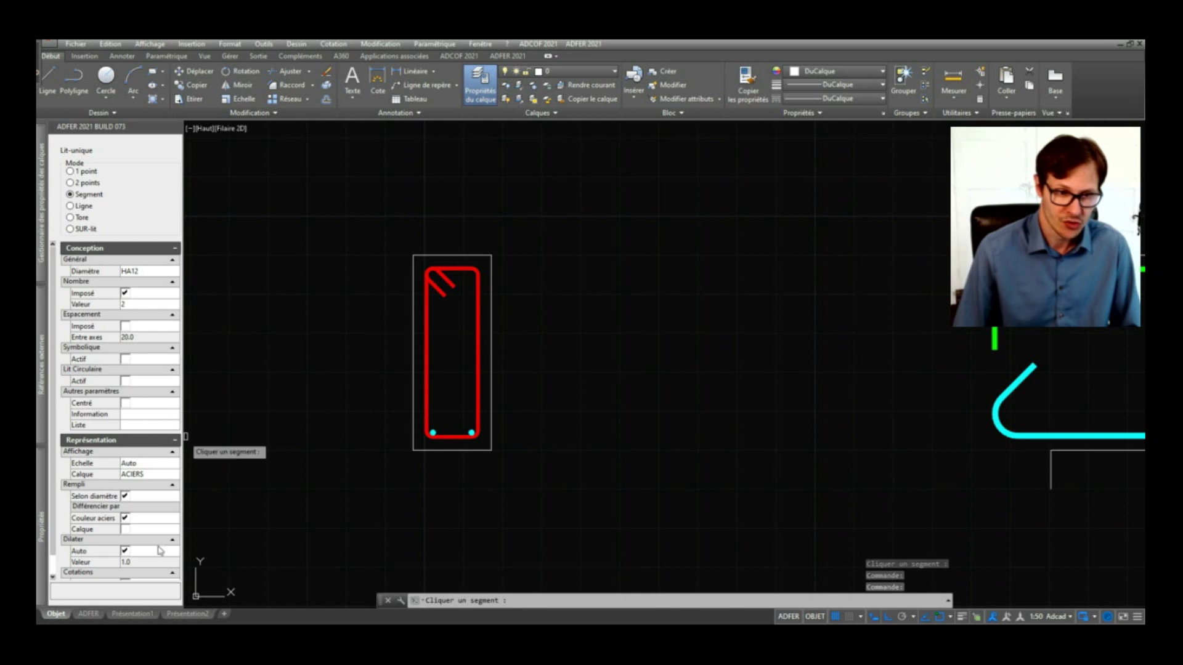
# Place a top layer of two HA10 bars along the stirrup's upper segment
pyautogui.click(143, 272)
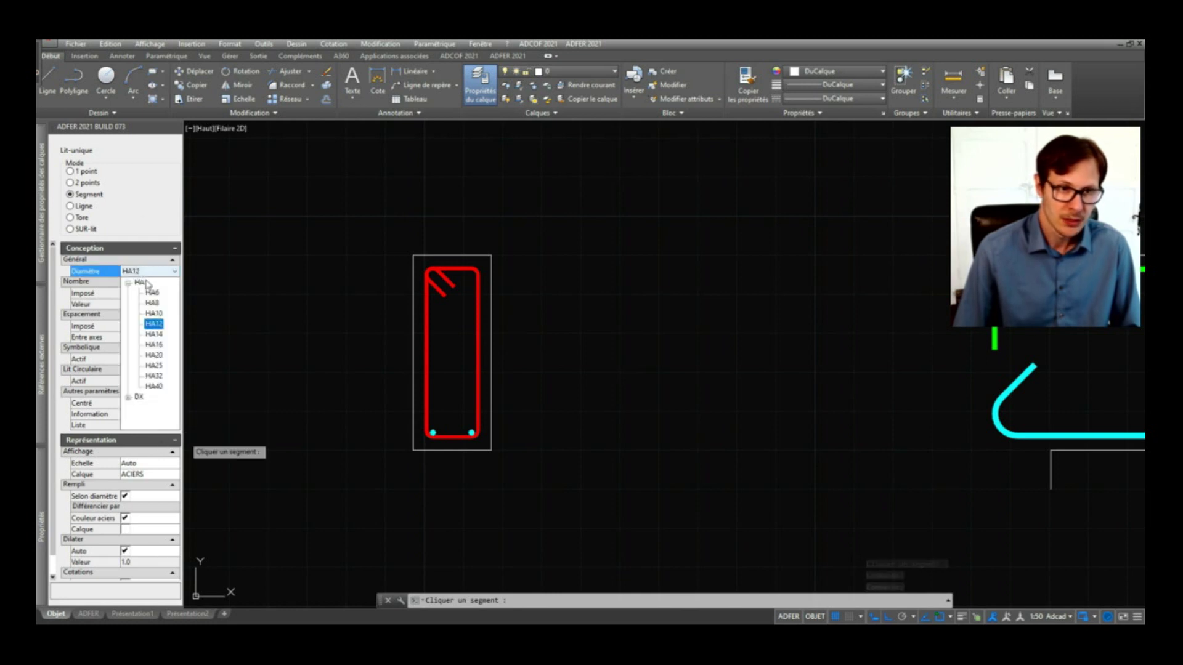
pyautogui.click(154, 314)
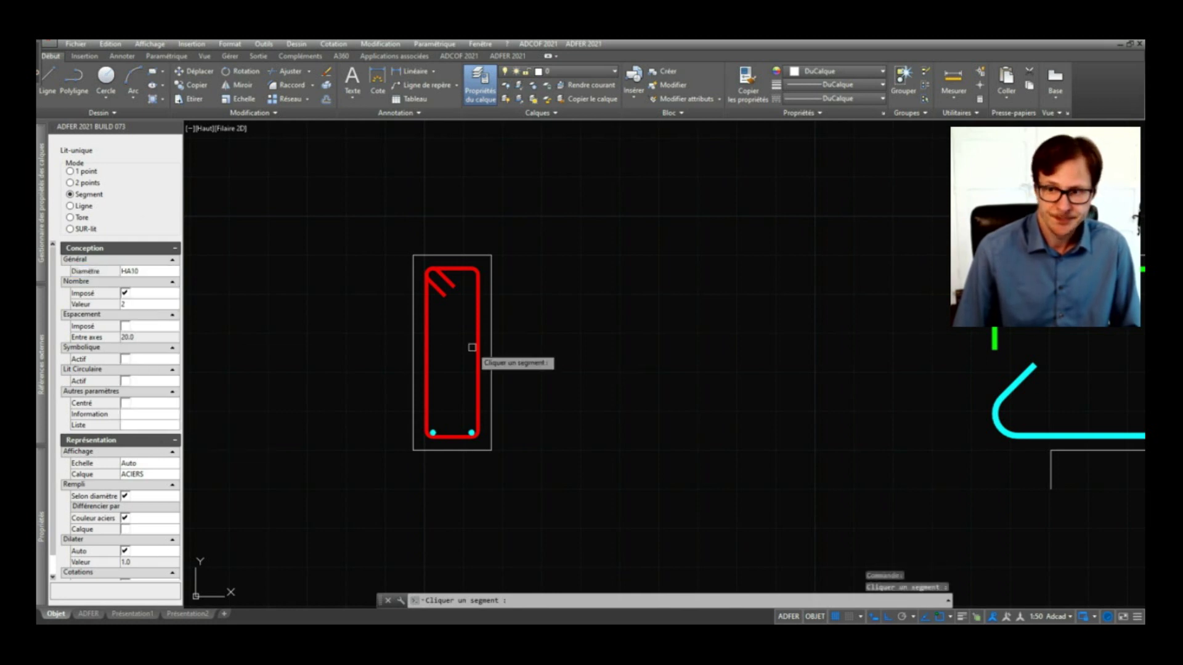
pyautogui.scroll(4, 456, 266)
pyautogui.click(456, 265)
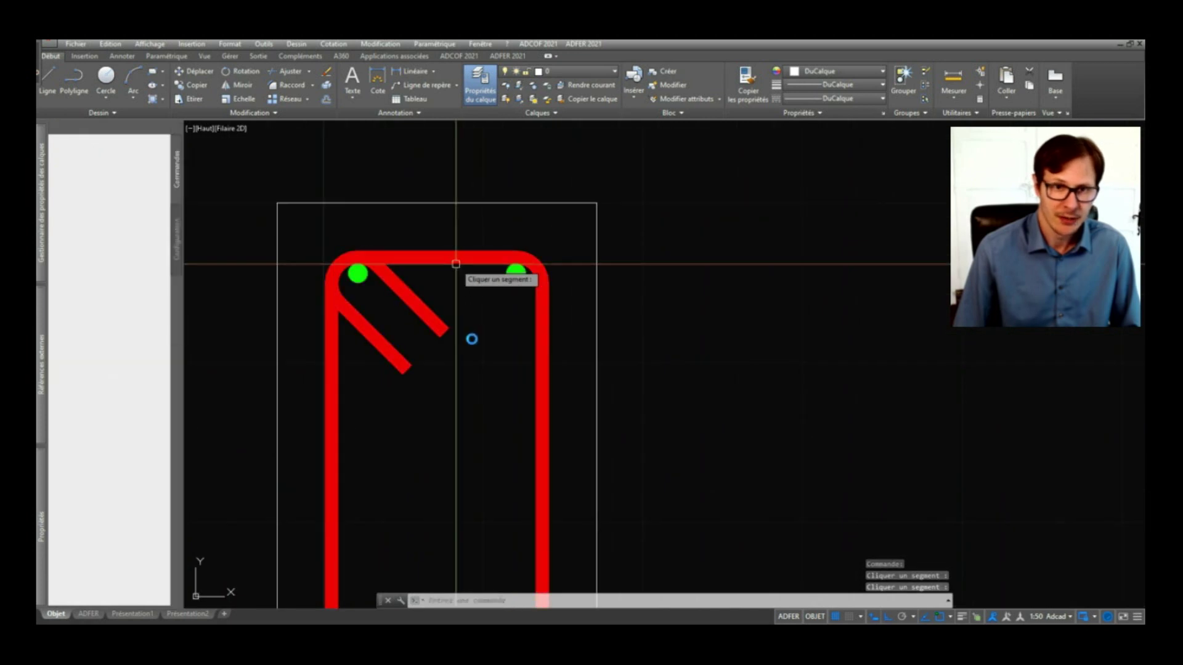
pyautogui.scroll(-4, 377, 338)
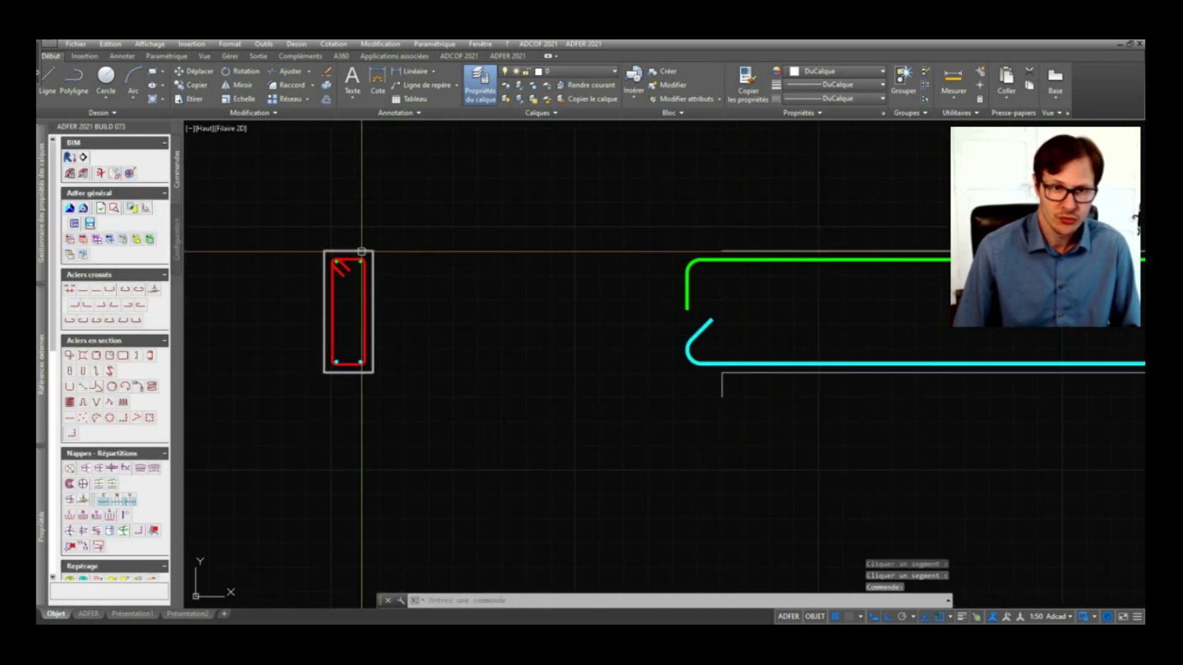
pyautogui.scroll(-4, 391, 312)
pyautogui.scroll(2, 399, 264)
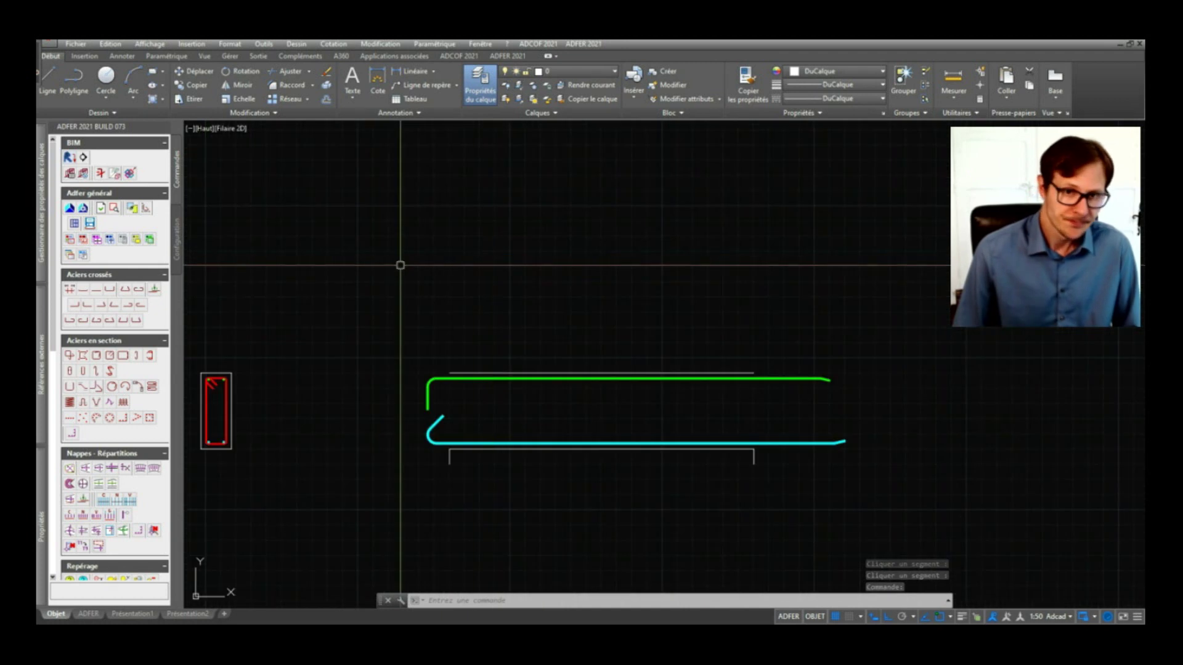
pyautogui.moveTo(399, 265); pyautogui.dragTo(539, 272, button='middle')
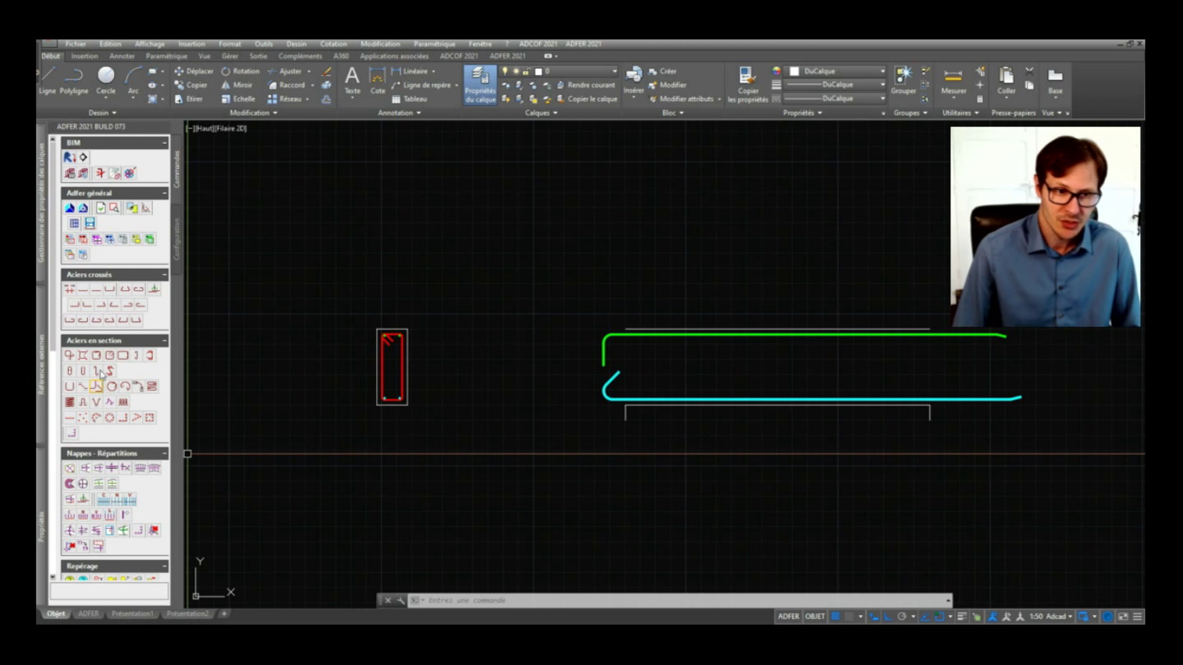
# Pan the view right to bring the beam elevation into position
pyautogui.moveTo(339, 483); pyautogui.dragTo(449, 483, button='middle')
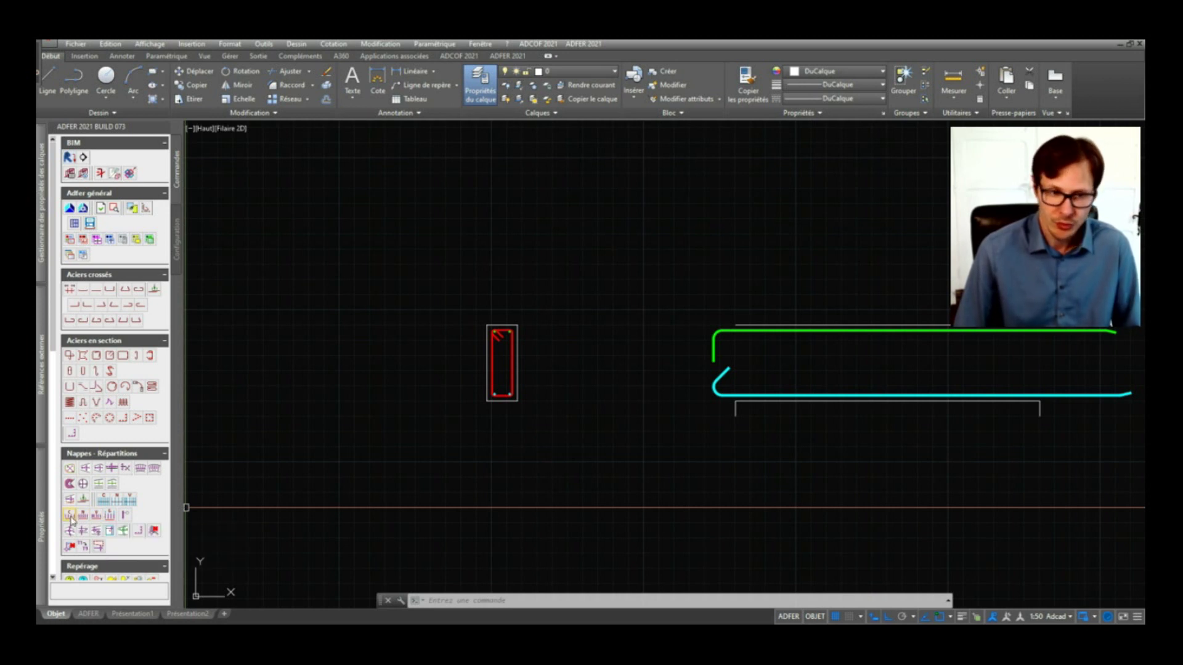
# Lay out a transverse bar distribution zone on the elevation, dimension line below the beam
pyautogui.click(69, 517)
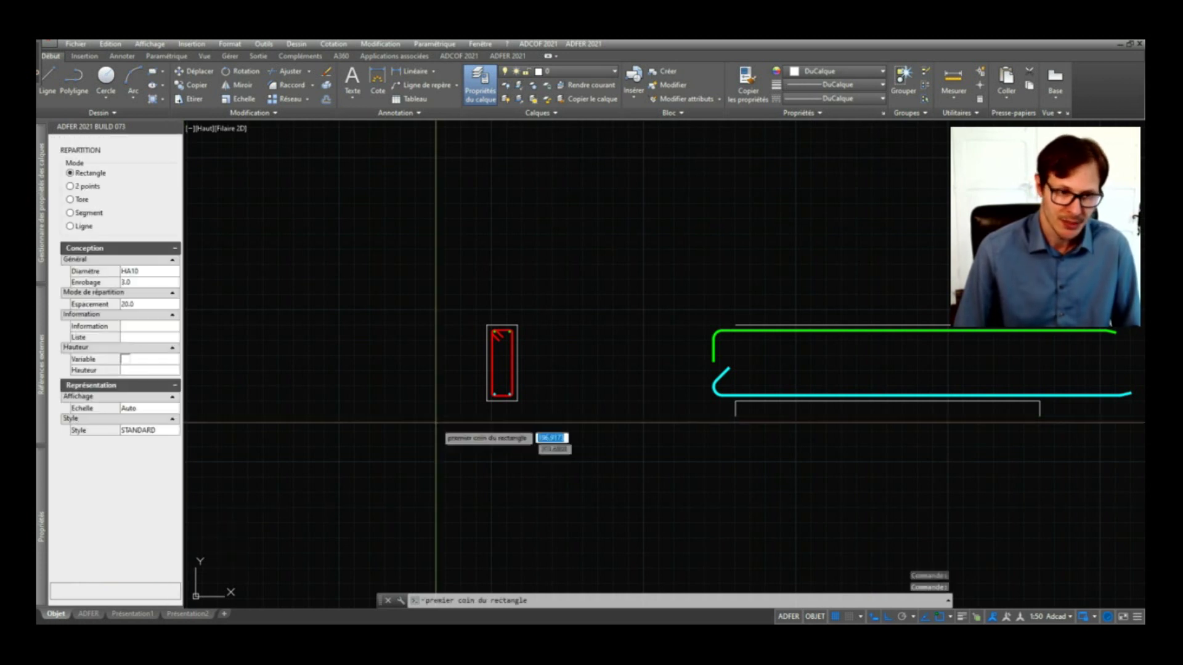
pyautogui.moveTo(436, 428); pyautogui.dragTo(246, 445, button='middle')
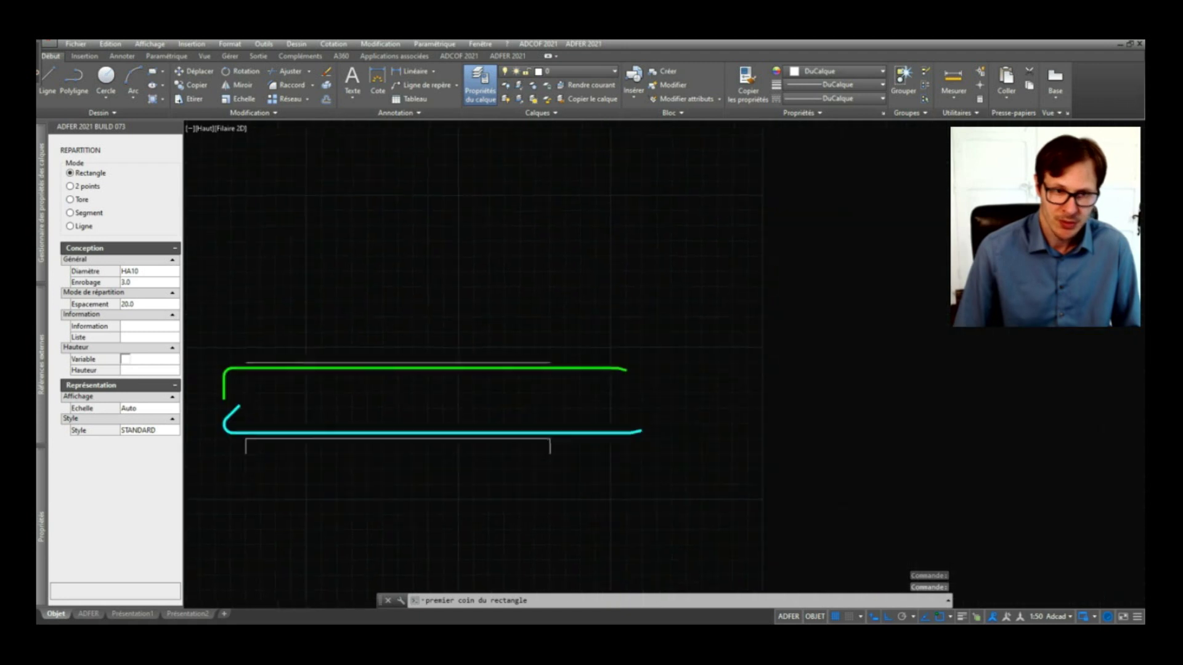
pyautogui.click(247, 439)
pyautogui.click(581, 361)
pyautogui.moveTo(457, 449)
pyautogui.mouseDown(button='middle')
pyautogui.moveTo(628, 415)
pyautogui.moveTo(686, 481)
pyautogui.mouseUp(button='middle')
pyautogui.click(629, 417)
pyautogui.press('Return')
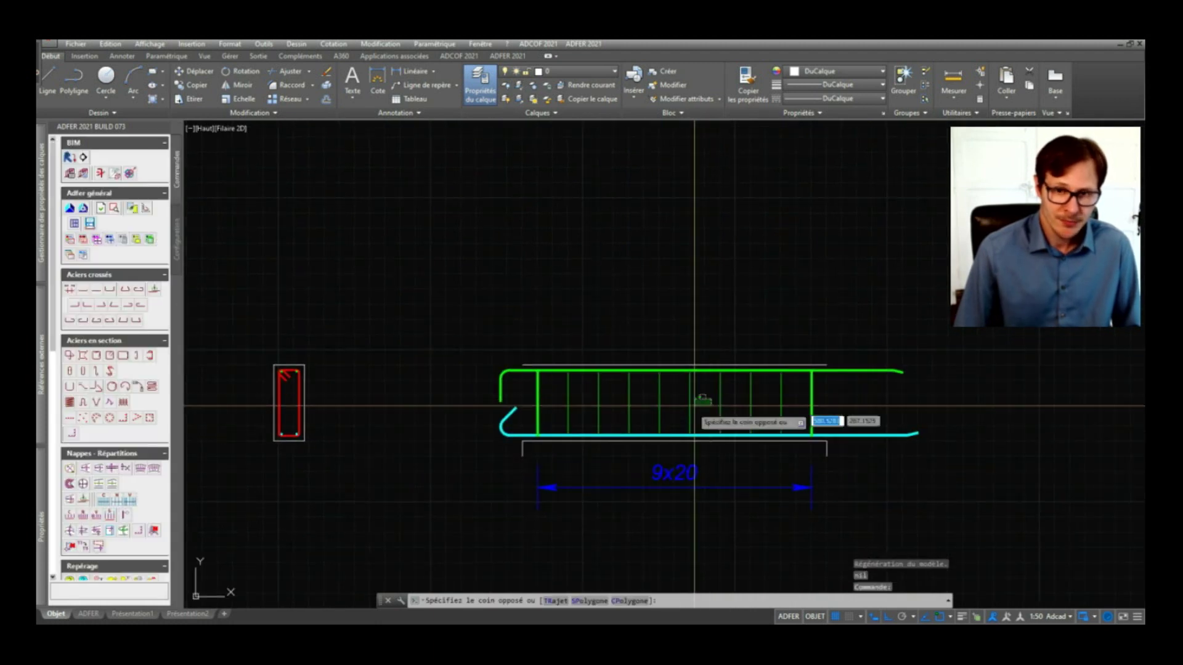
# Set the bar distribution's spacing to 15
pyautogui.click(710, 401)
pyautogui.click(645, 407)
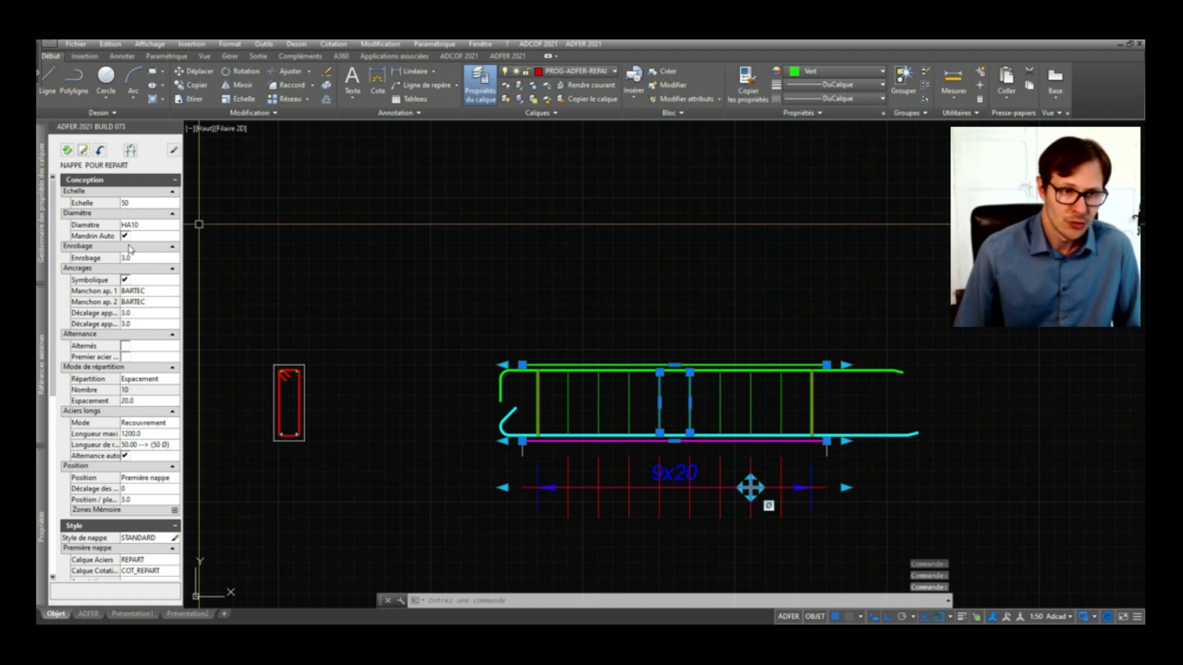
pyautogui.doubleClick(141, 401)
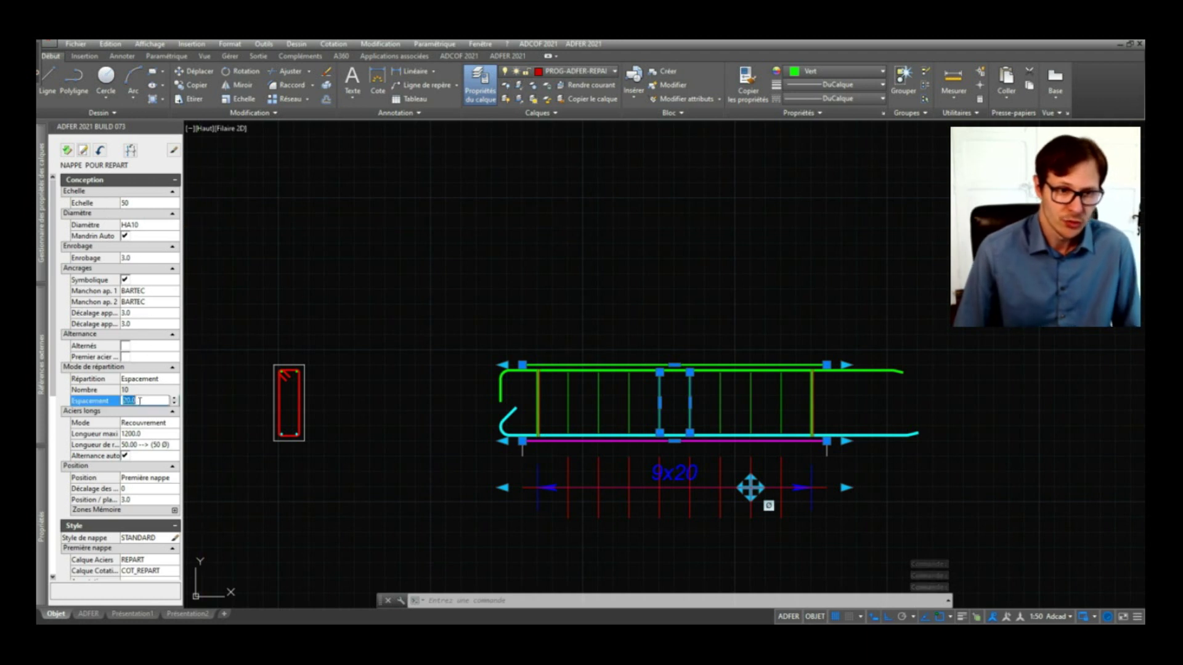
pyautogui.write('15')
pyautogui.press('Return')
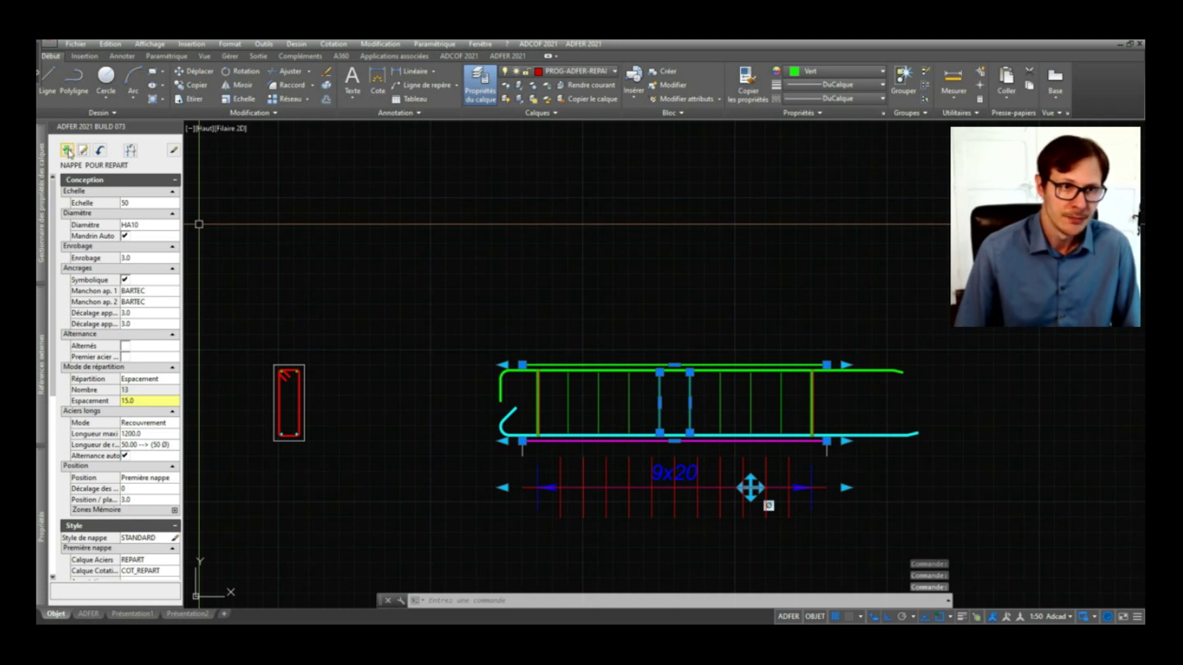
pyautogui.click(67, 151)
# Change the bar distribution's diameter to HA6
pyautogui.moveTo(653, 412); pyautogui.dragTo(739, 418, button='middle')
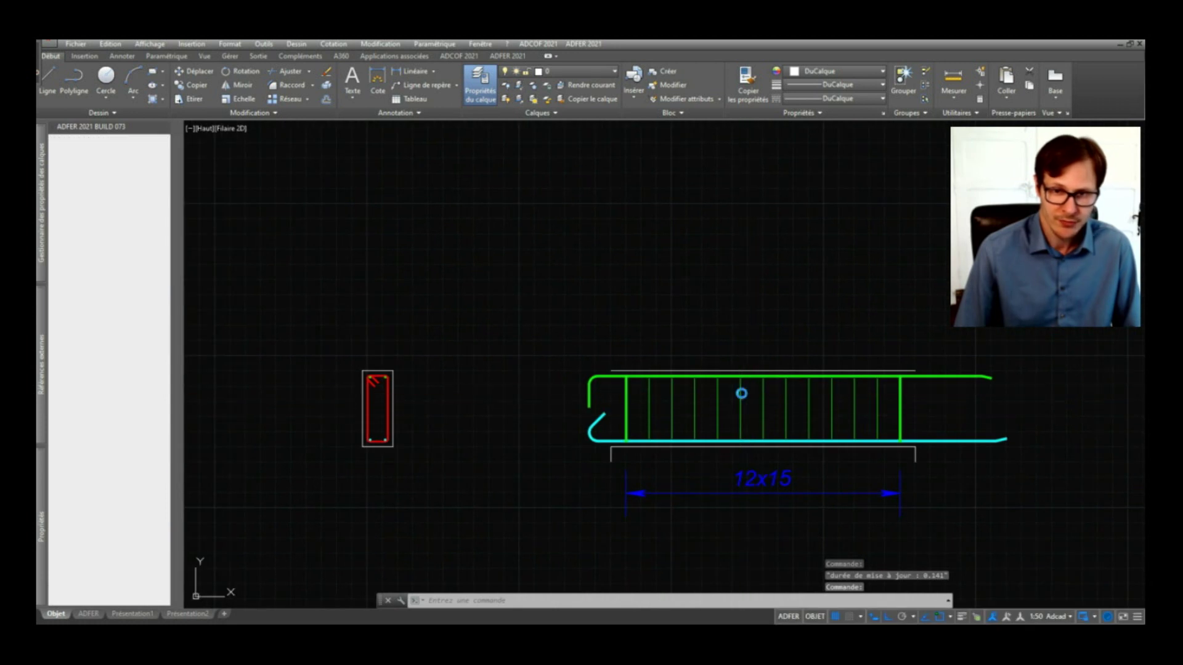
pyautogui.click(741, 393)
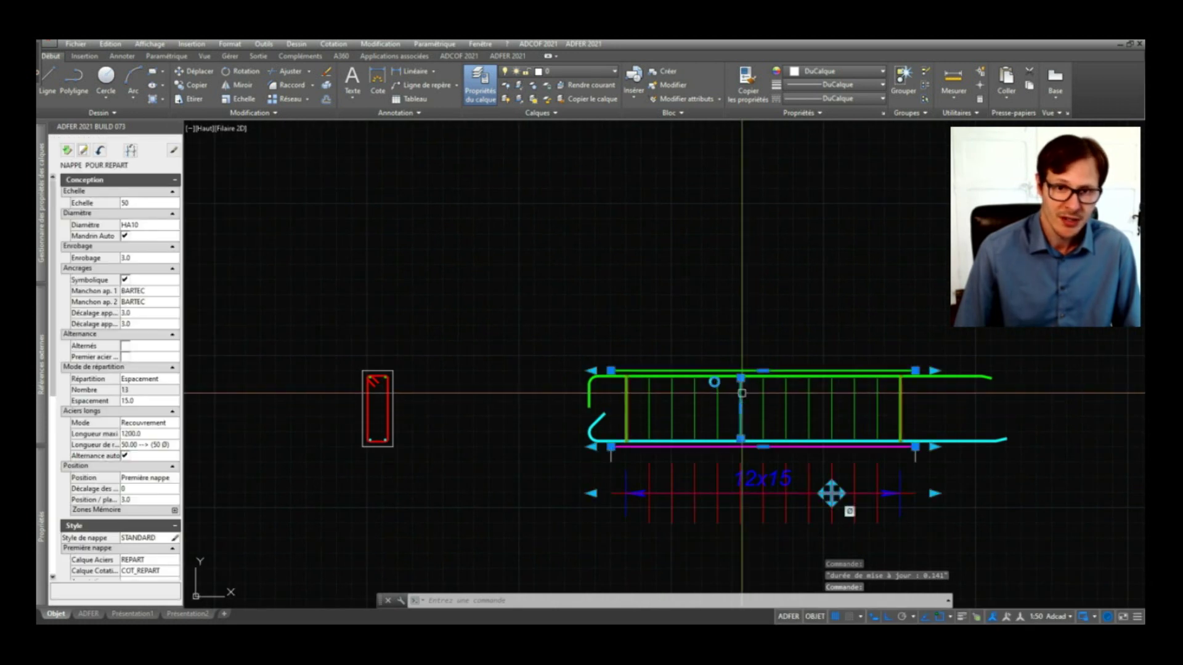
pyautogui.click(149, 226)
pyautogui.click(151, 245)
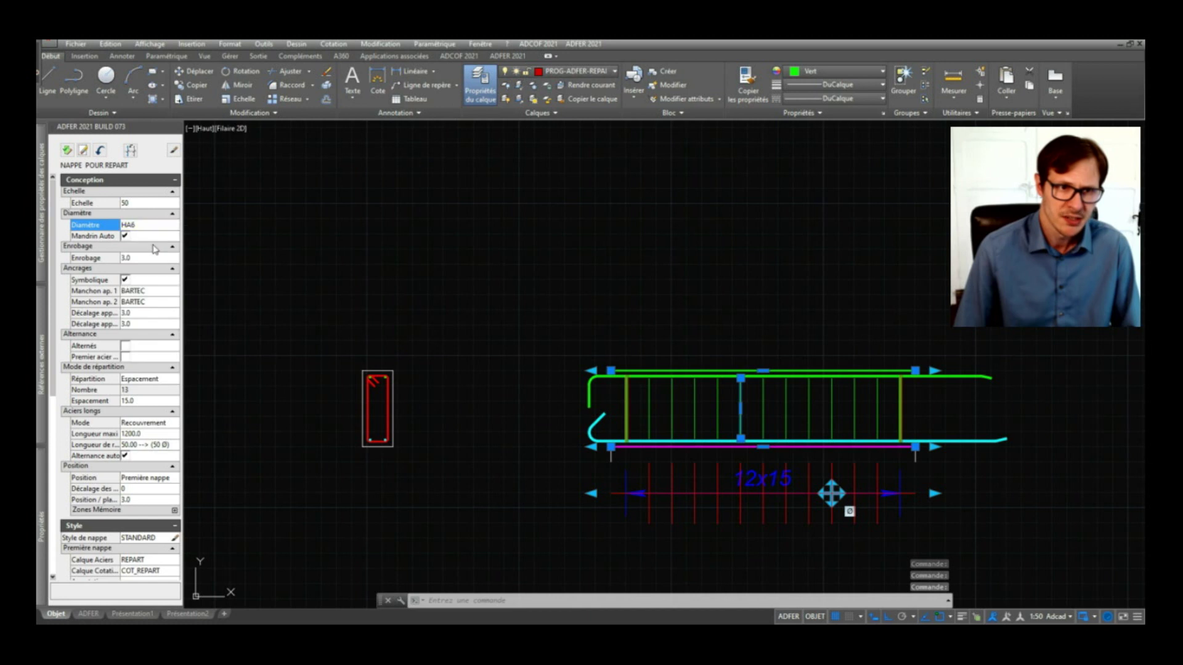
pyautogui.click(67, 151)
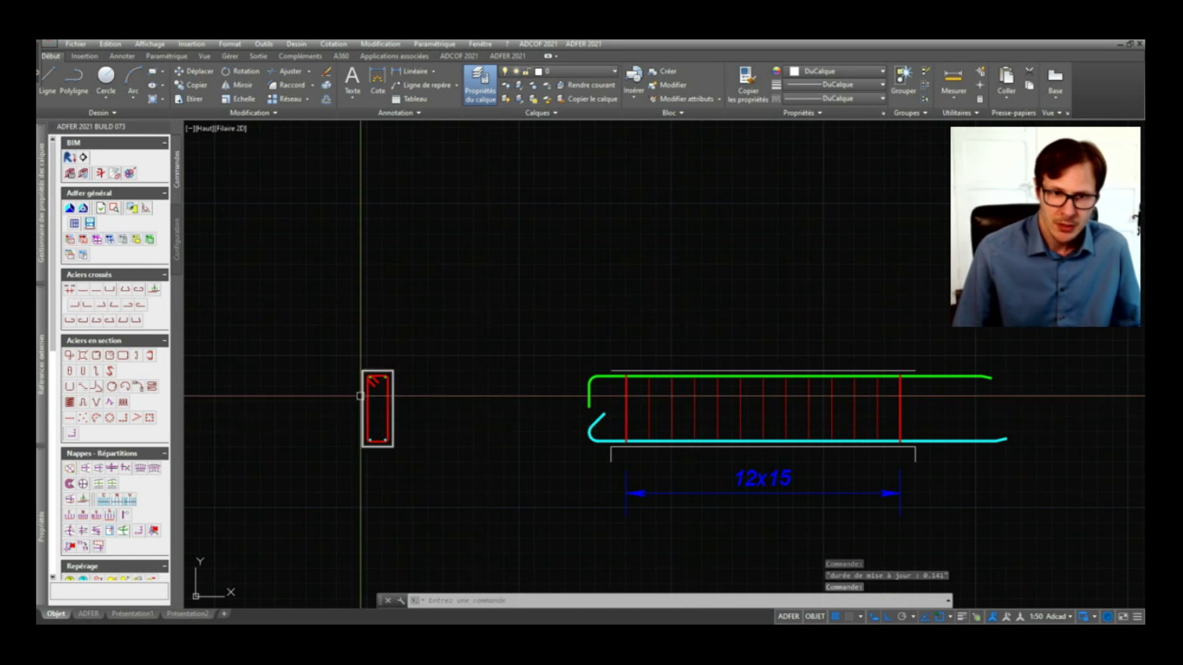
# Window-select the section and elevation drawings and rescale them to 1/25
pyautogui.moveTo(634, 456)
pyautogui.mouseDown(button='middle')
pyautogui.moveTo(531, 362)
pyautogui.moveTo(637, 391)
pyautogui.mouseUp(button='middle')
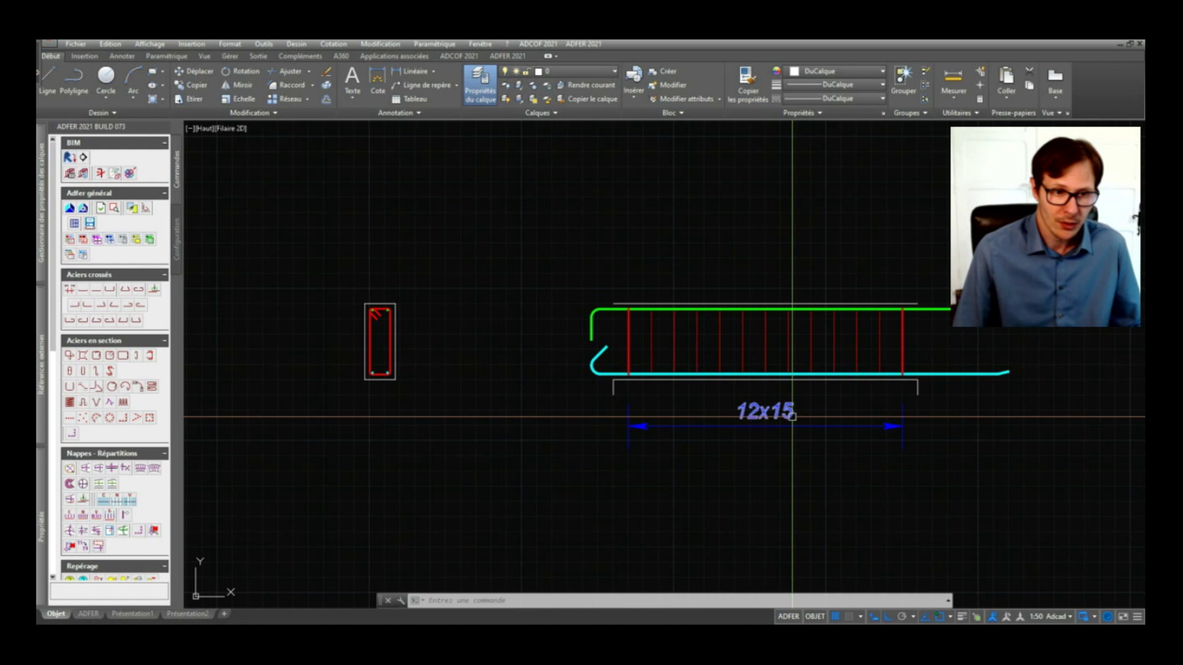
pyautogui.scroll(-5, 133, 408)
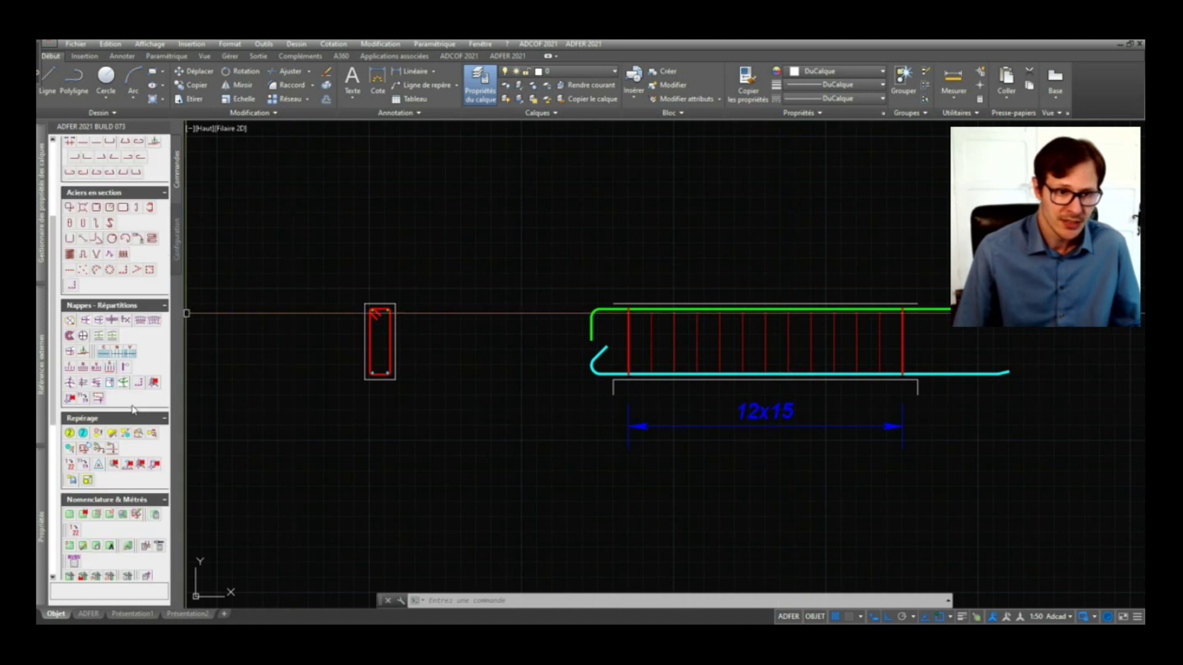
pyautogui.click(91, 478)
pyautogui.click(985, 234)
pyautogui.click(264, 496)
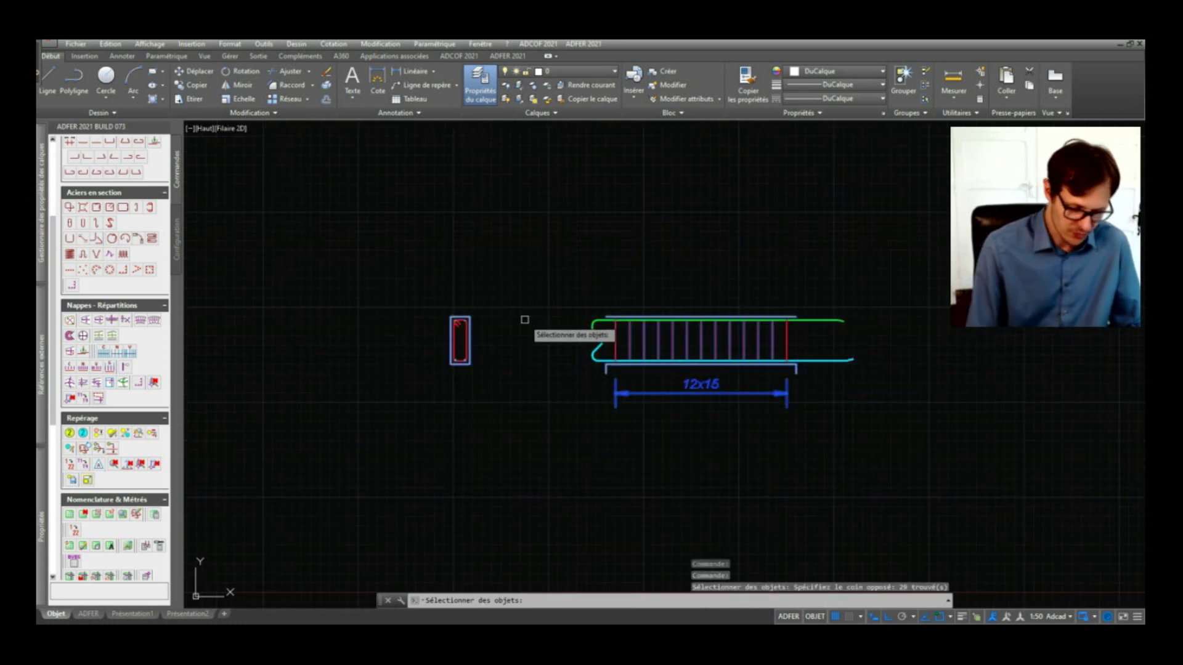
pyautogui.press('Return')
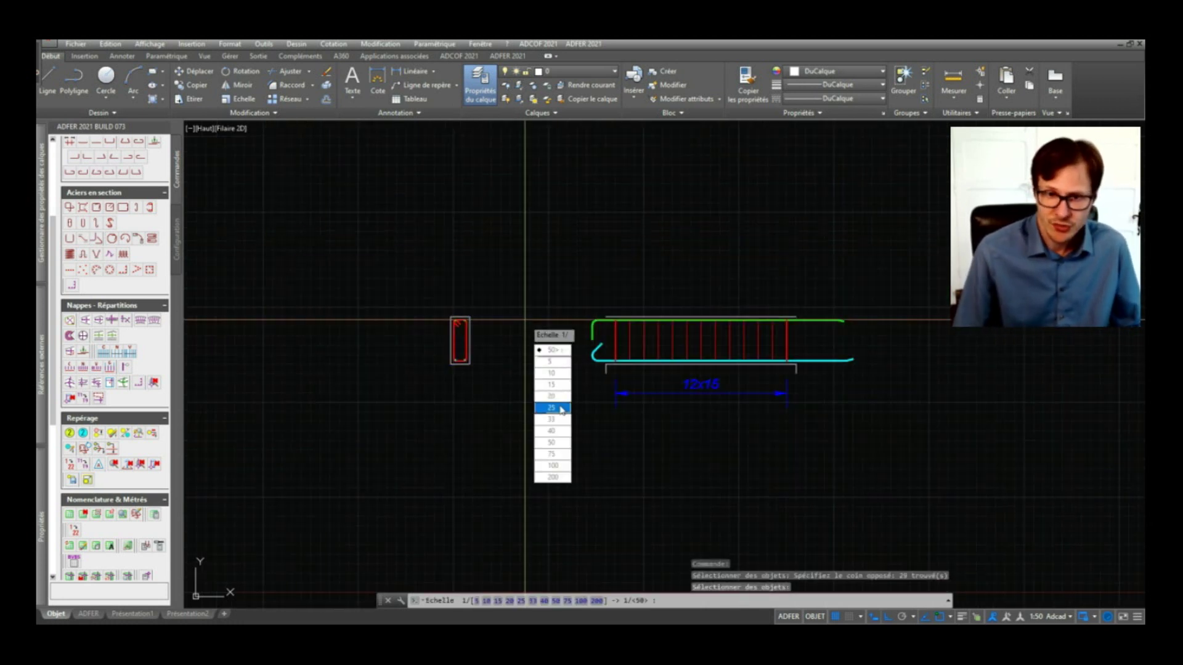
pyautogui.click(561, 409)
# Recentre the view and inspect the 12x15 spacing label, then cancel the selection
pyautogui.scroll(2, 733, 353)
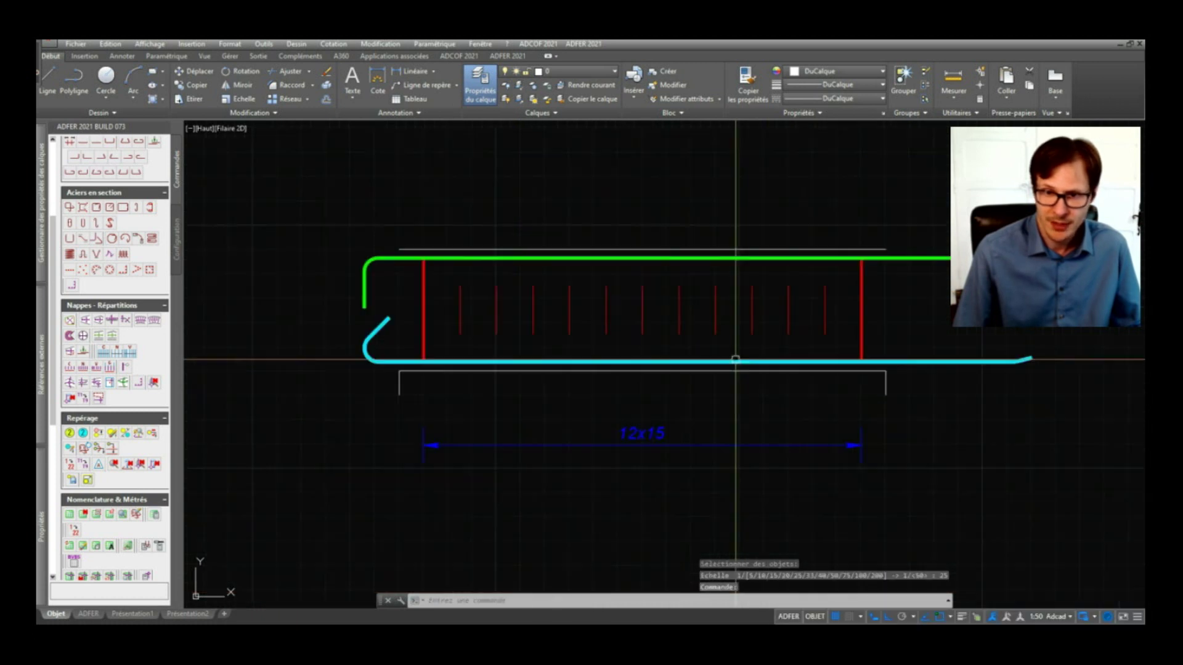
pyautogui.moveTo(757, 369); pyautogui.dragTo(1126, 382, button='middle')
pyautogui.moveTo(998, 410)
pyautogui.mouseDown(button='middle')
pyautogui.moveTo(828, 414)
pyautogui.moveTo(699, 362)
pyautogui.mouseUp(button='middle')
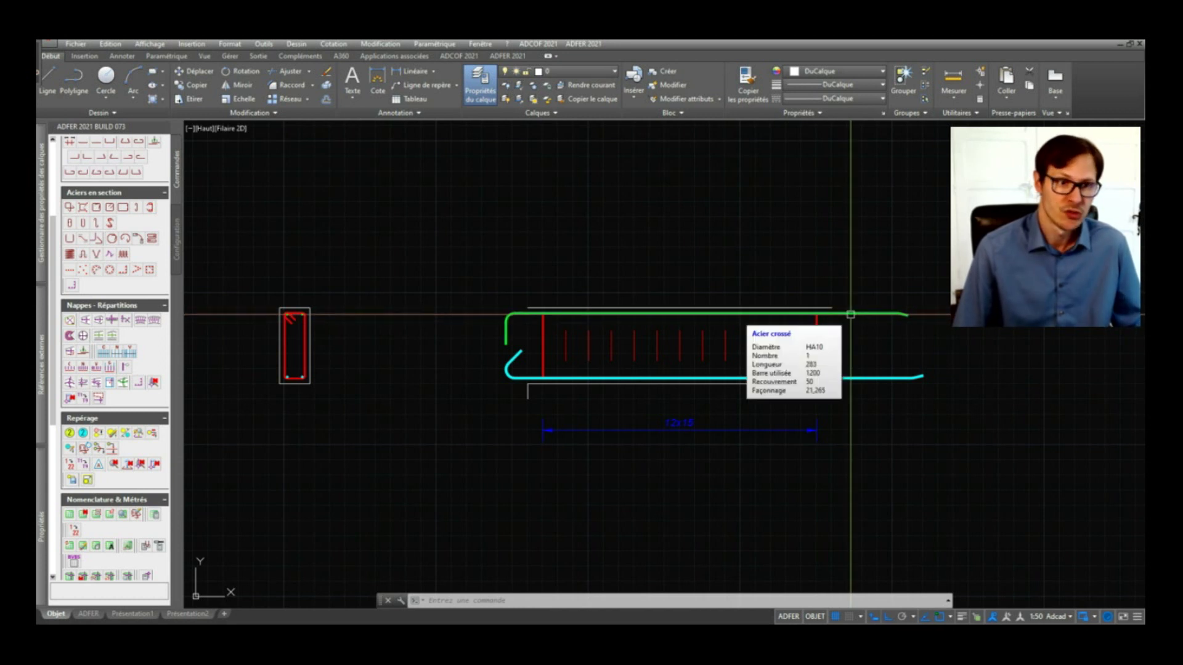
pyautogui.click(689, 425)
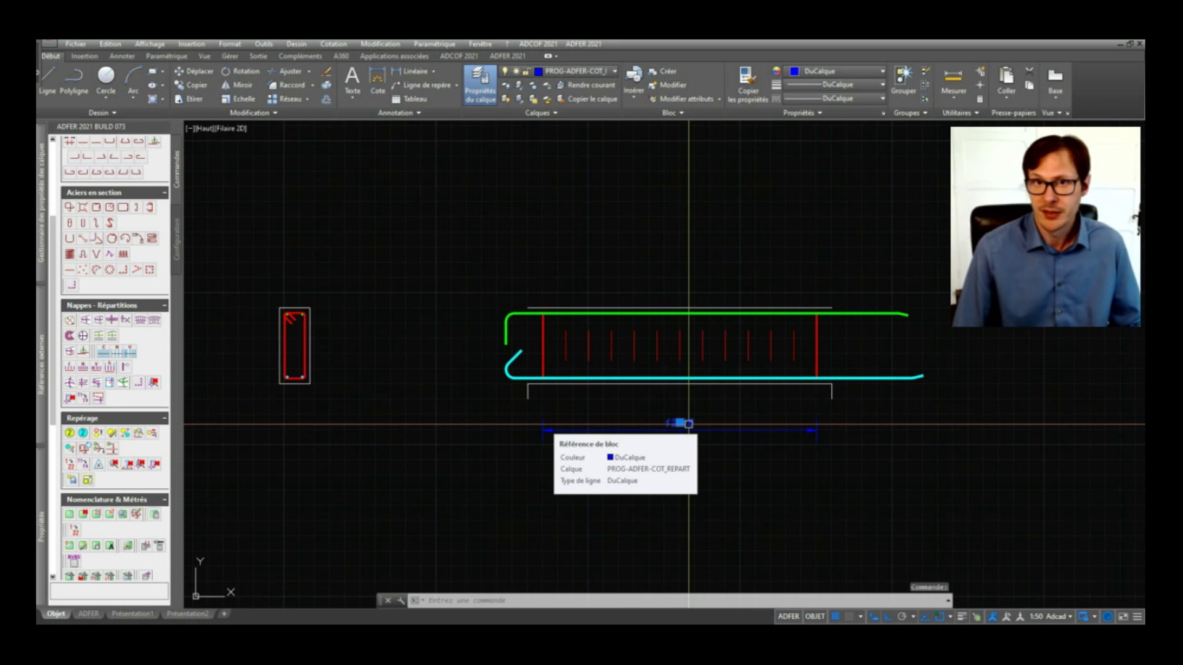
pyautogui.press('Escape')
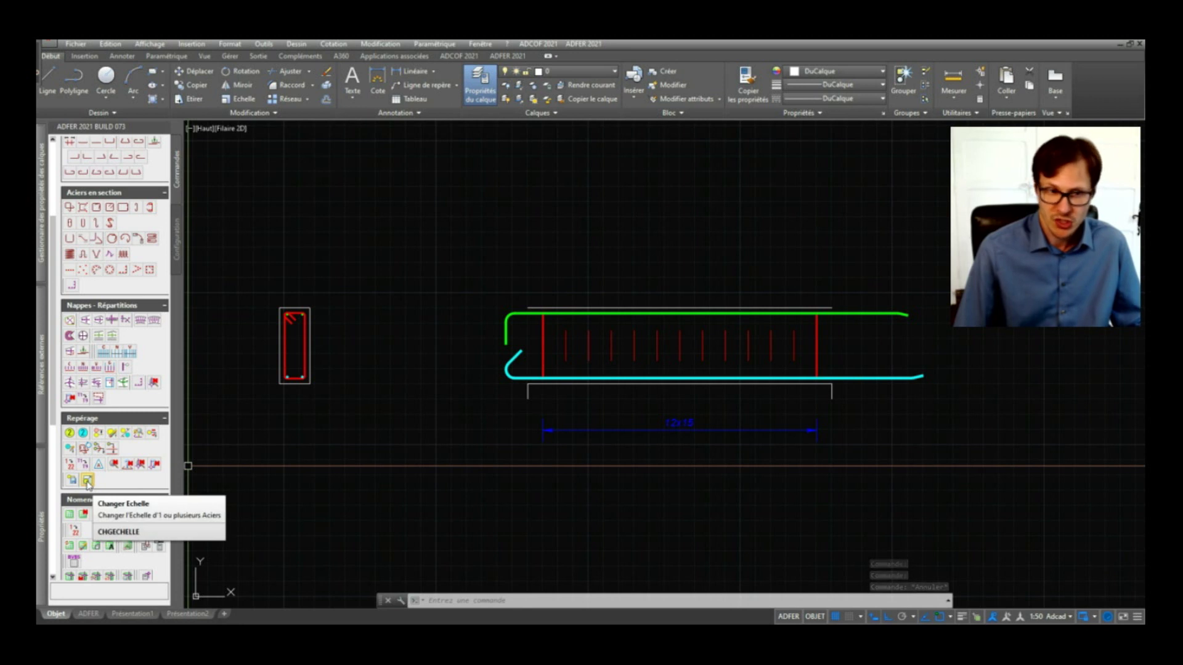
pyautogui.scroll(-5, 98, 469)
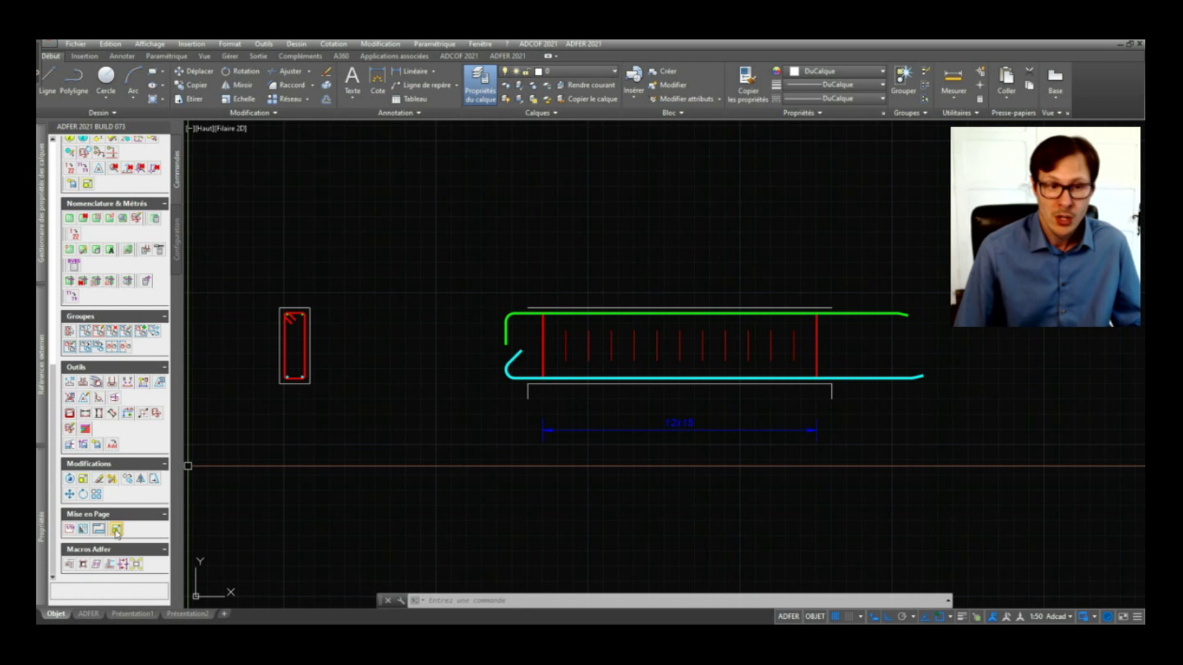
pyautogui.scroll(3, 81, 335)
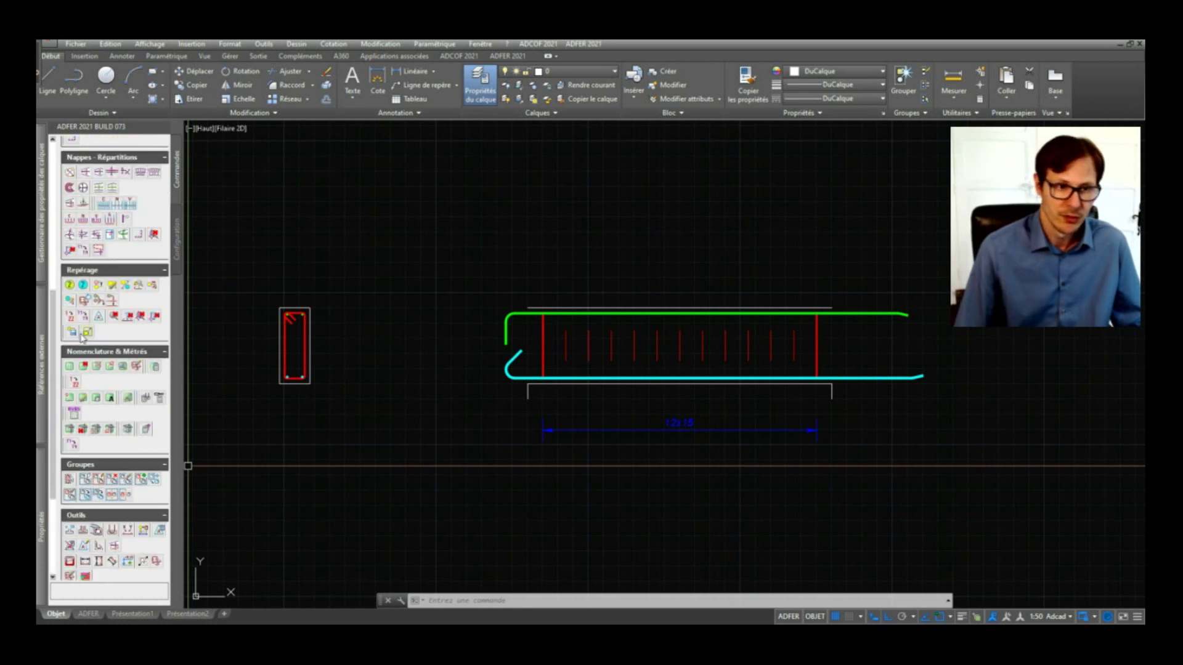
# Window-select all 29 rebars and set their scale to 1/25
pyautogui.click(87, 332)
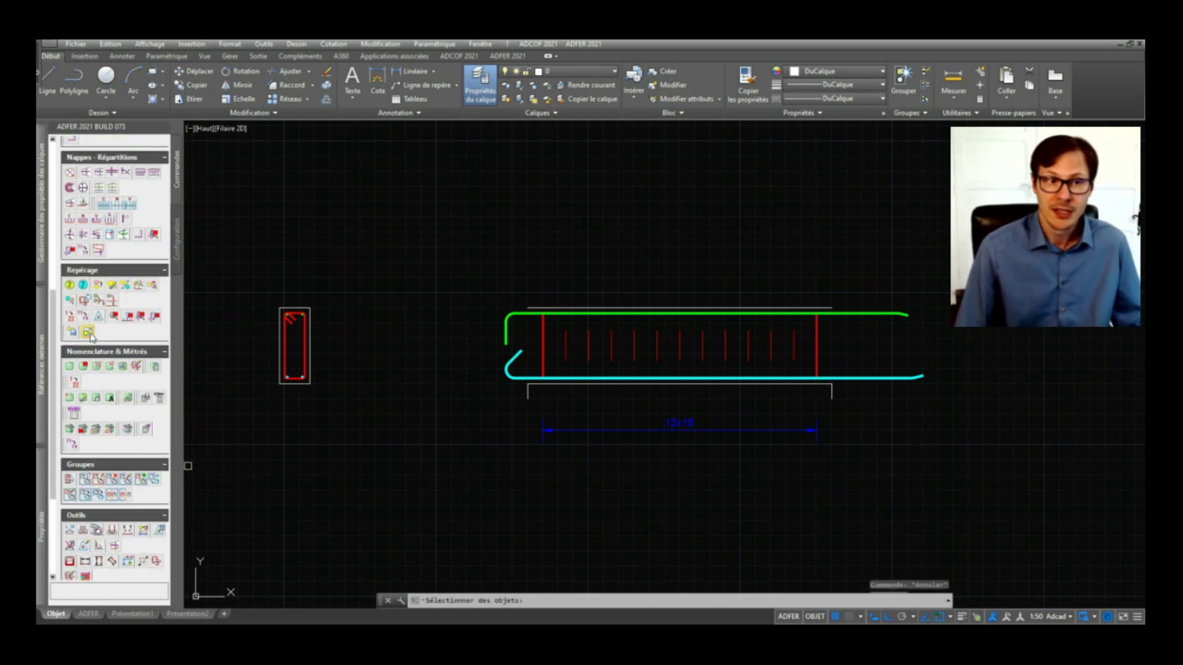
pyautogui.scroll(-3, 777, 345)
pyautogui.click(860, 265)
pyautogui.click(432, 439)
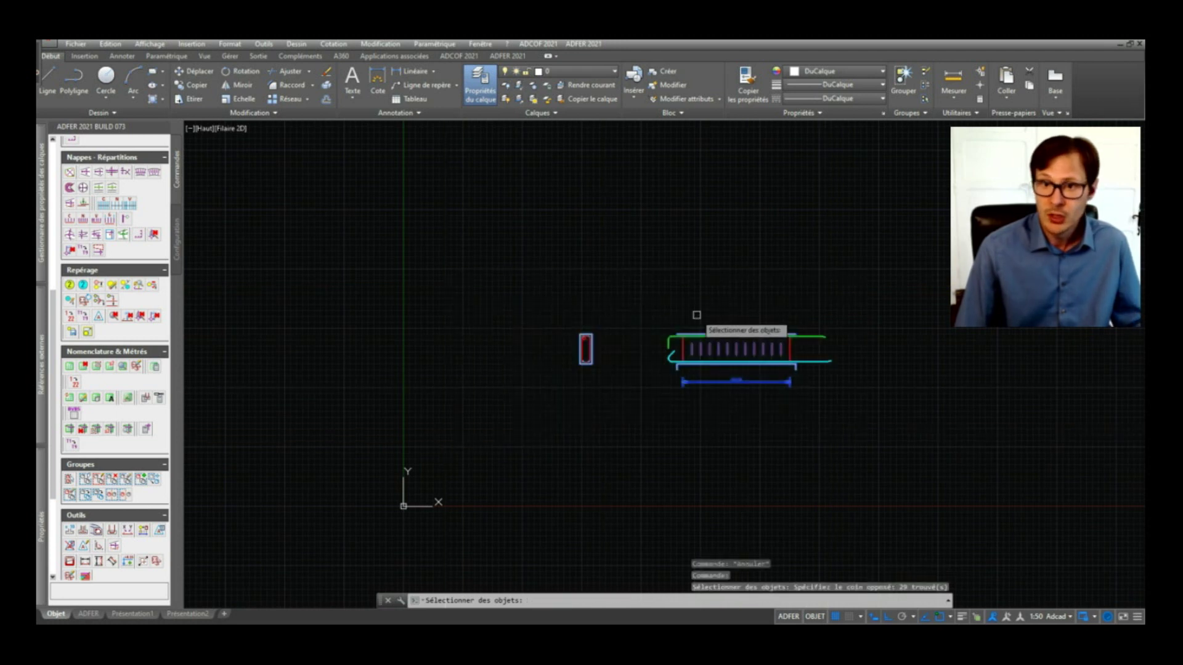
pyautogui.press('Return')
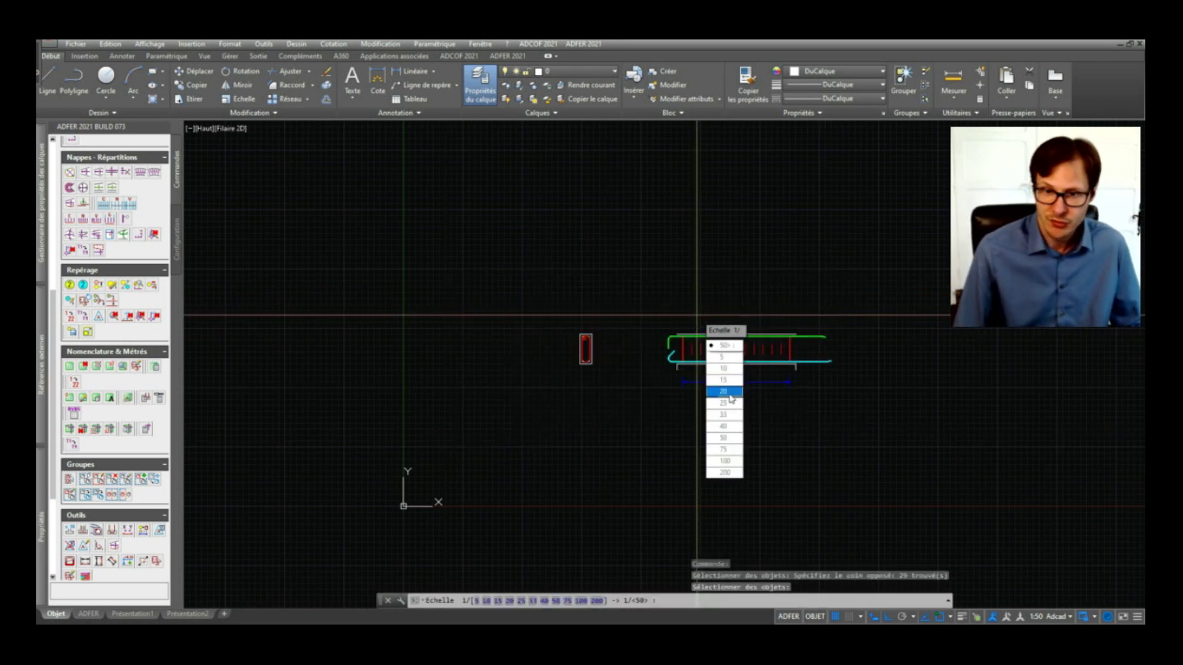
pyautogui.click(727, 403)
pyautogui.scroll(5, 793, 333)
pyautogui.scroll(-2, 793, 333)
pyautogui.moveTo(591, 385); pyautogui.dragTo(708, 377, button='middle')
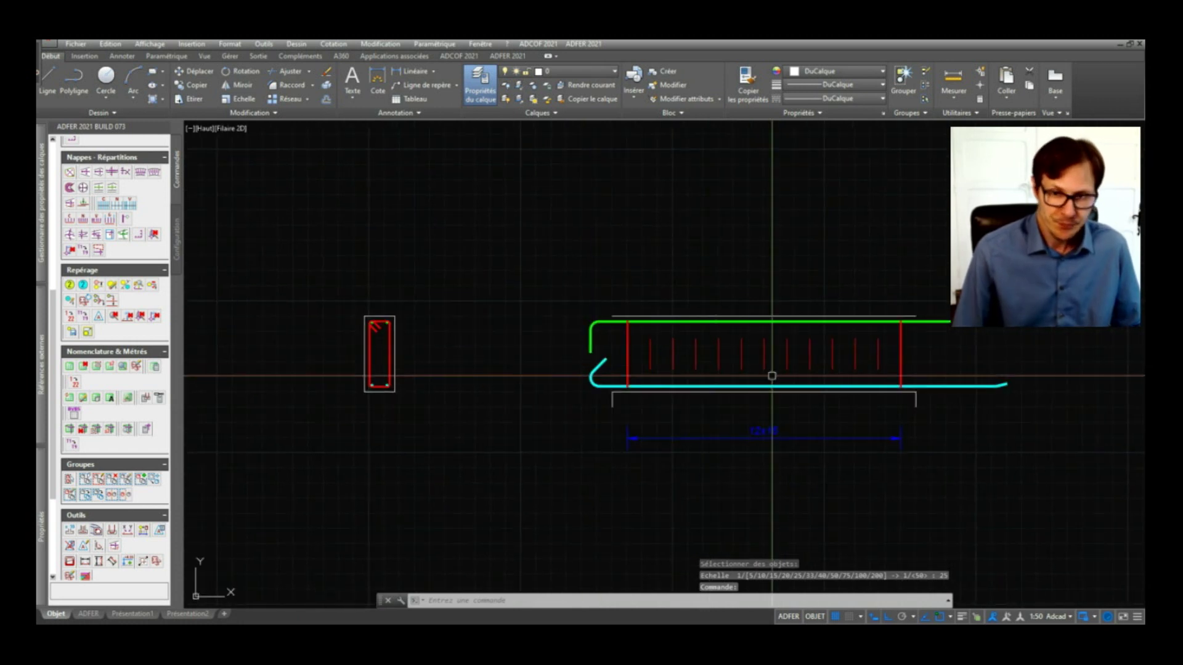
pyautogui.moveTo(825, 391); pyautogui.dragTo(765, 372, button='middle')
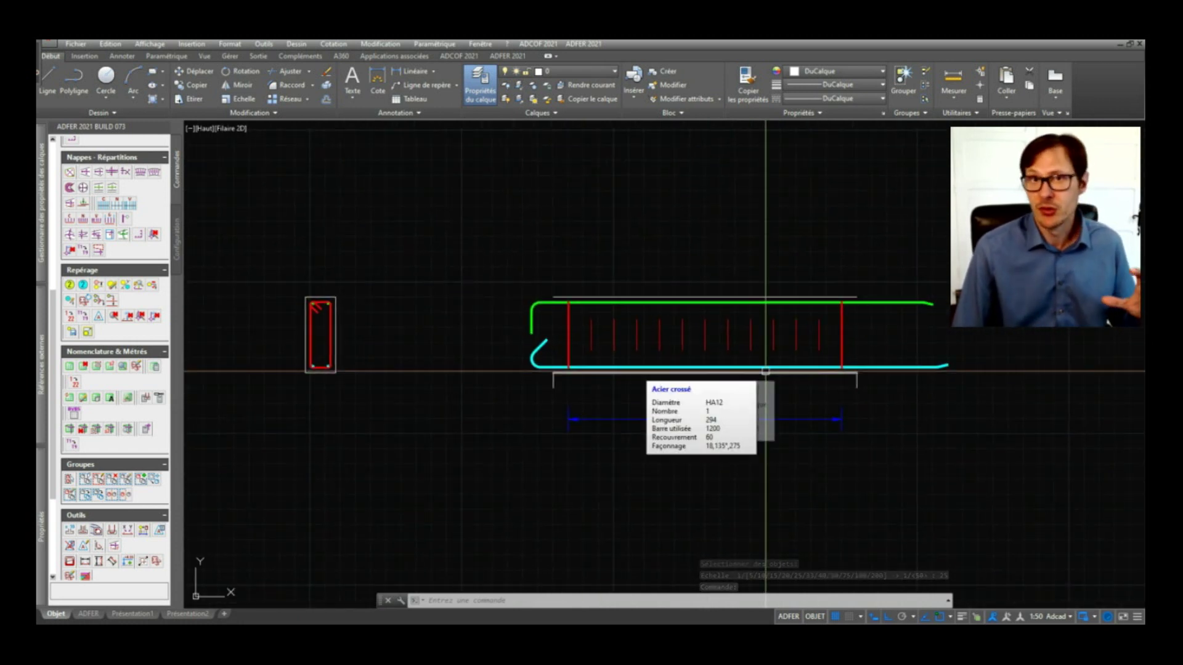
# Launch the Vrais Repères true-marking command to label a rebar
pyautogui.moveTo(767, 374)
pyautogui.mouseDown(button='middle')
pyautogui.moveTo(799, 408)
pyautogui.moveTo(812, 393)
pyautogui.mouseUp(button='middle')
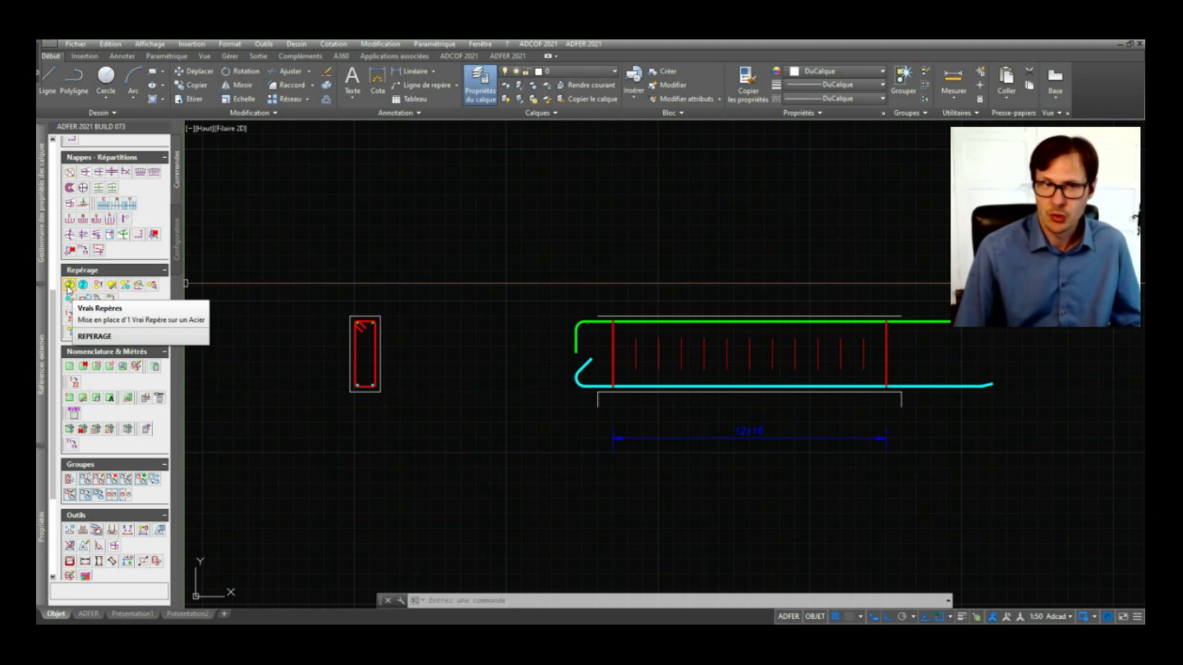
pyautogui.click(70, 285)
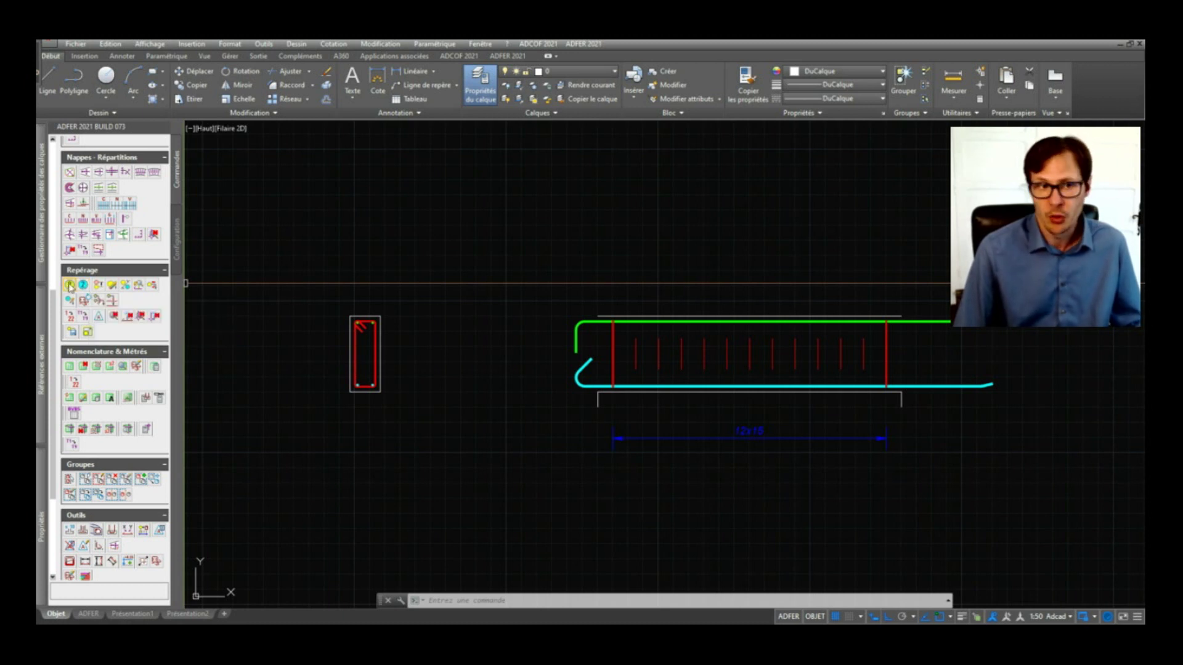
pyautogui.click(70, 285)
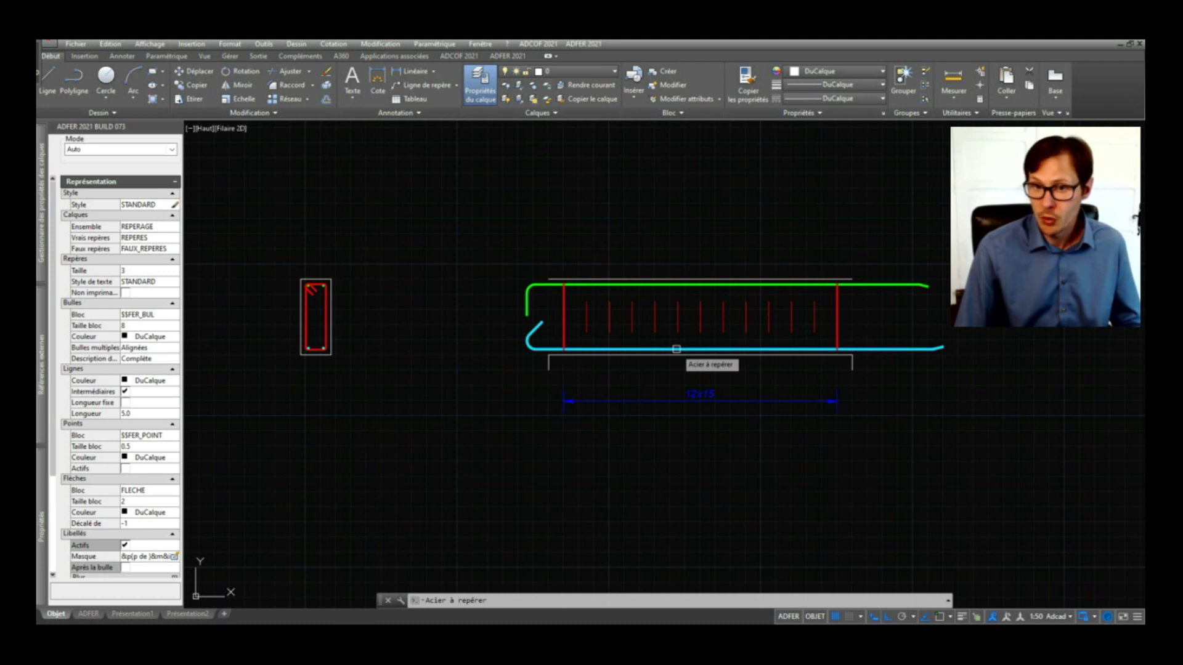
# Mark the bottom HA12 bar in elevation as mark 1 with leader and bubble
pyautogui.click(676, 349)
pyautogui.scroll(4, 684, 369)
pyautogui.scroll(-4, 684, 370)
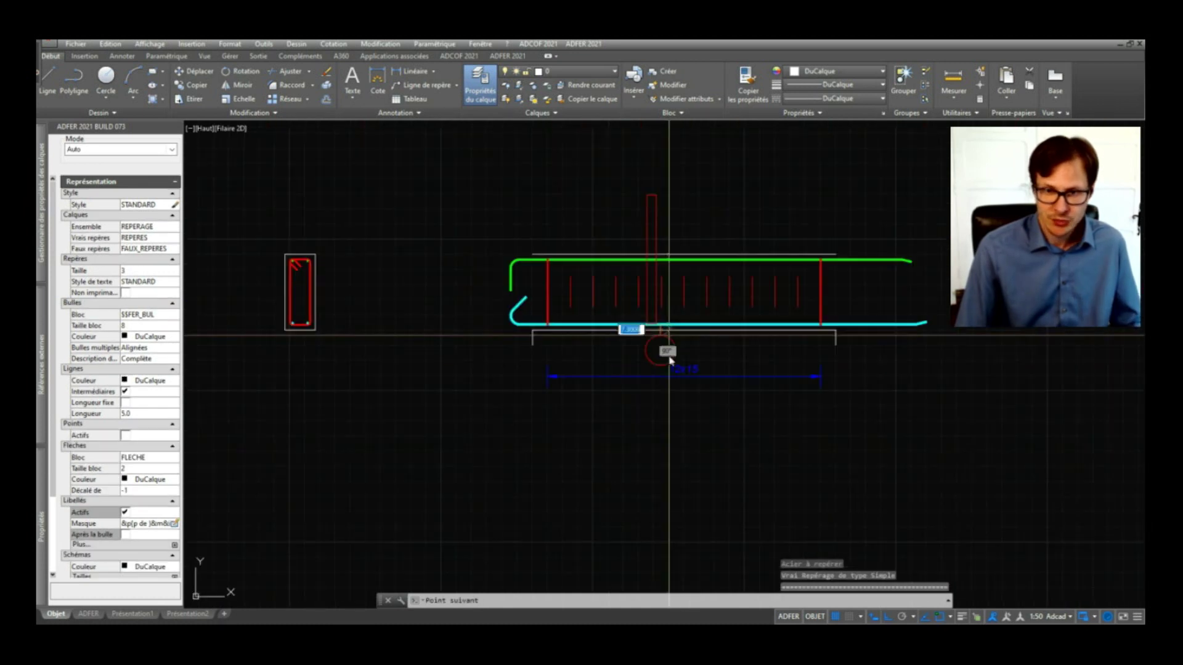
pyautogui.click(665, 423)
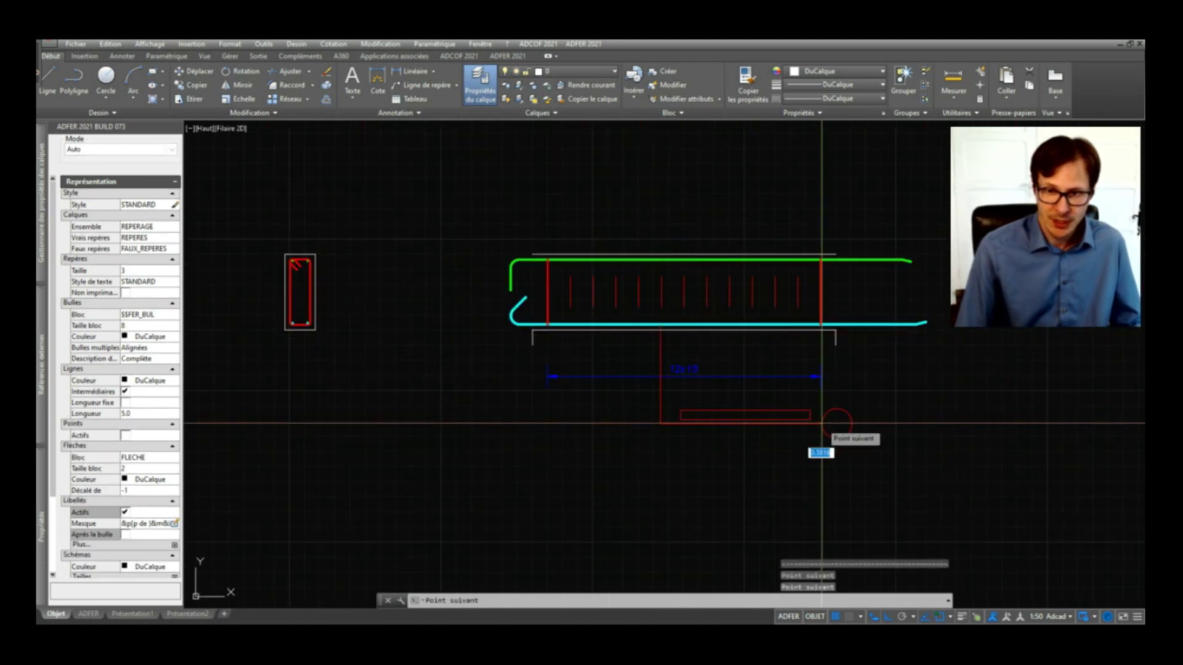
pyautogui.click(820, 424)
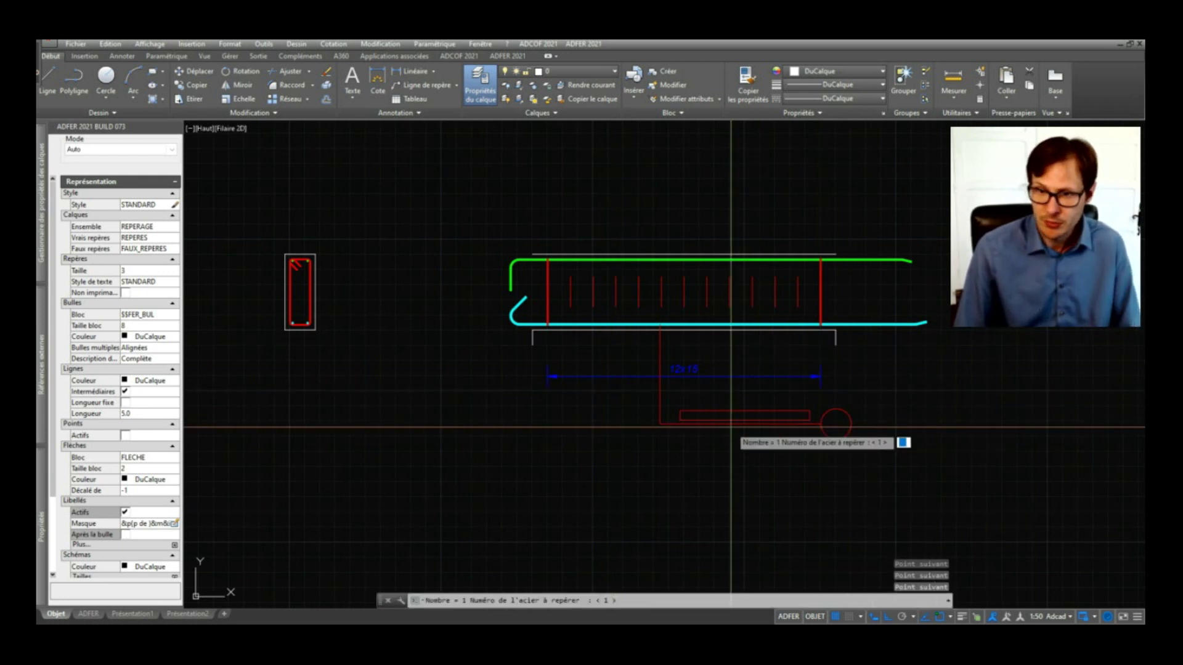
pyautogui.press('Return')
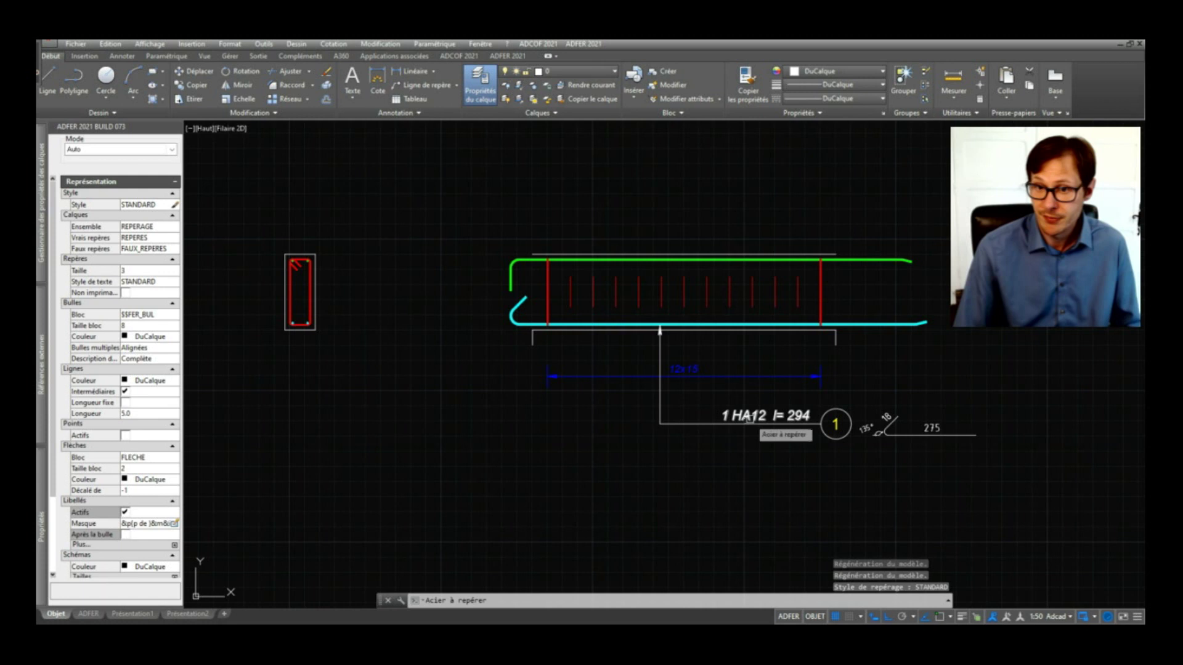
# Label the HA12 bar in the section as mark 1 as well, then end marking
pyautogui.moveTo(832, 424)
pyautogui.mouseDown(button='middle')
pyautogui.moveTo(715, 425)
pyautogui.moveTo(813, 424)
pyautogui.mouseUp(button='middle')
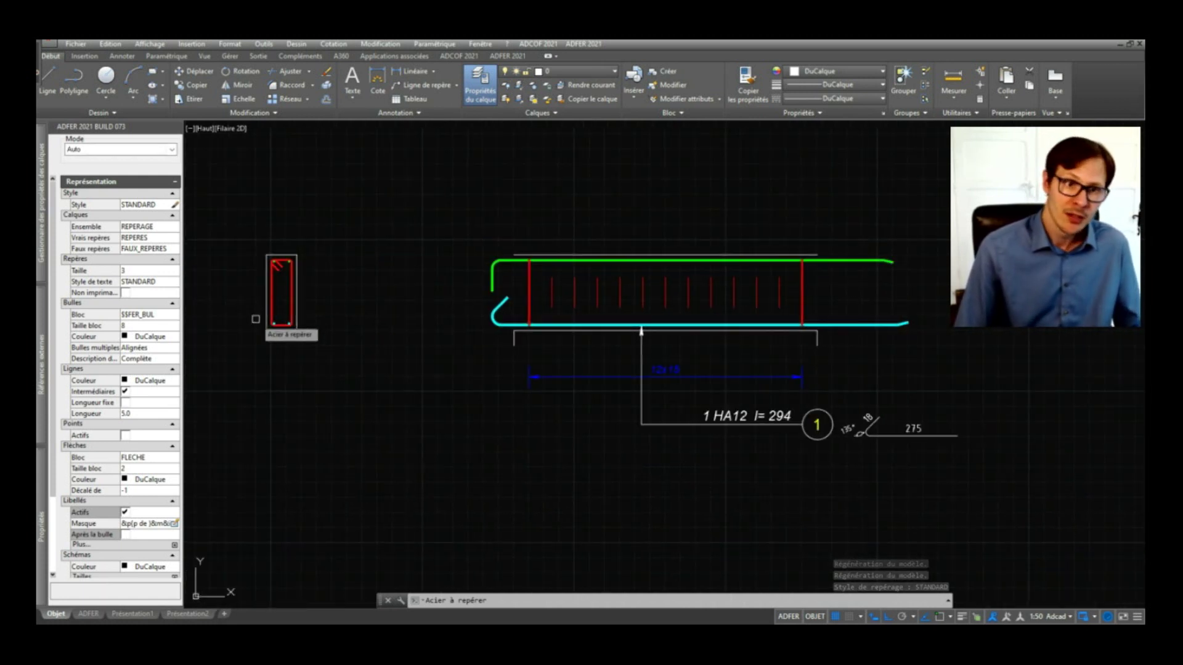
pyautogui.scroll(5, 264, 315)
pyautogui.click(299, 348)
pyautogui.scroll(-4, 326, 357)
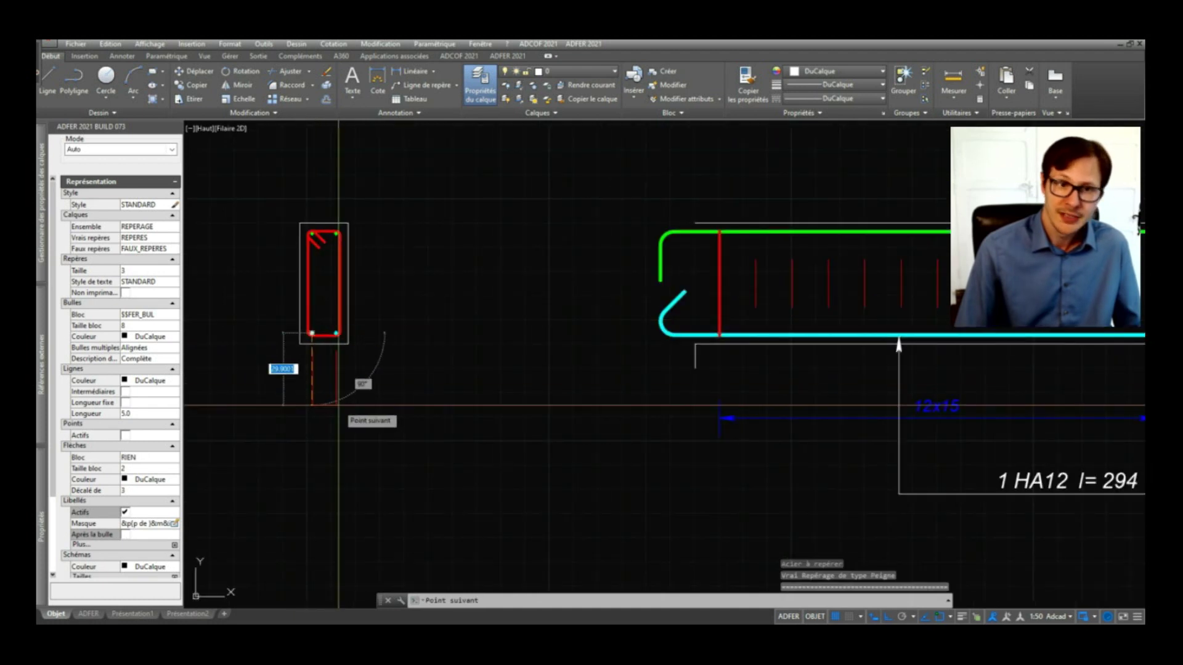
pyautogui.click(357, 400)
pyautogui.click(595, 408)
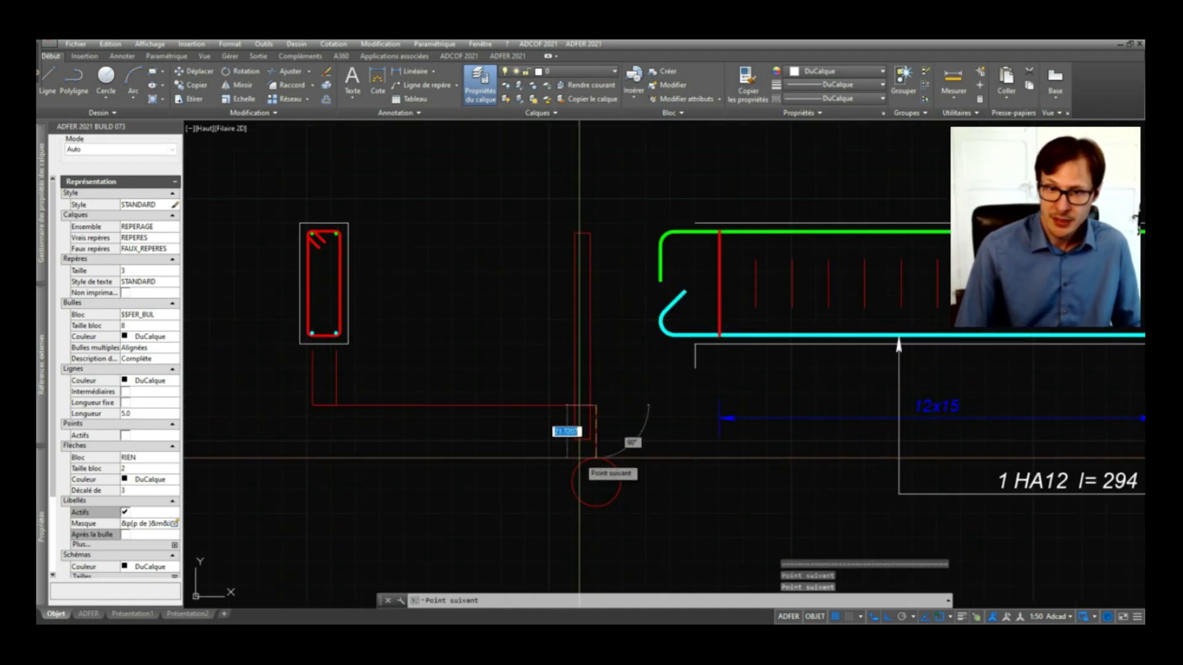
pyautogui.press('Return')
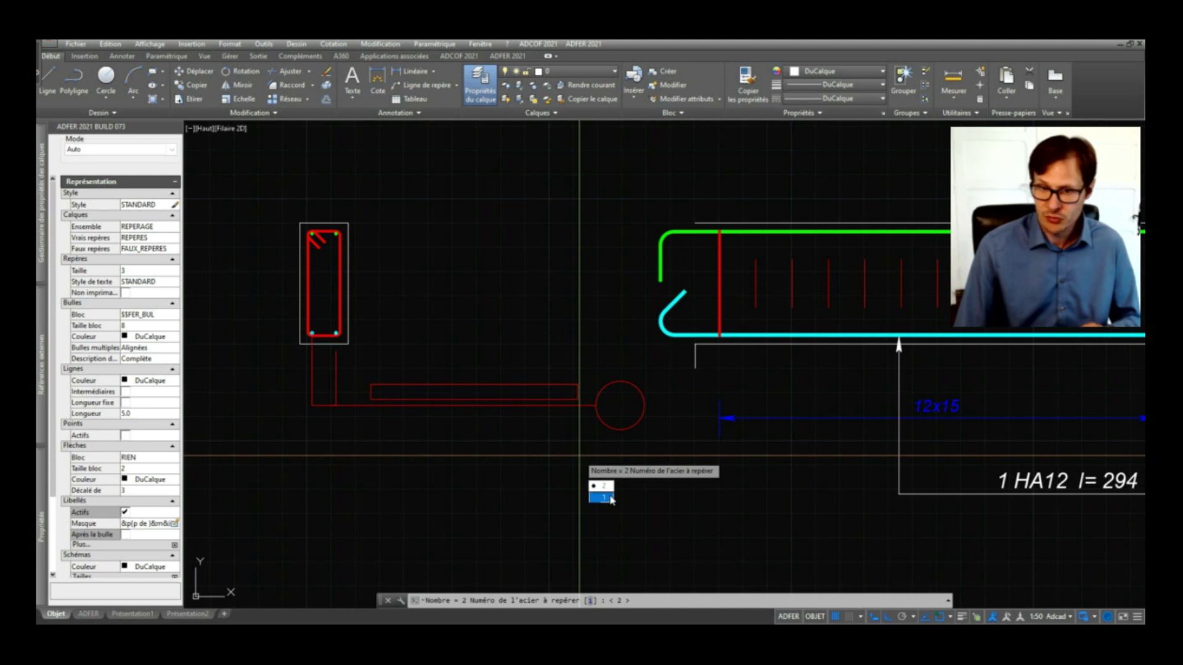
pyautogui.click(609, 498)
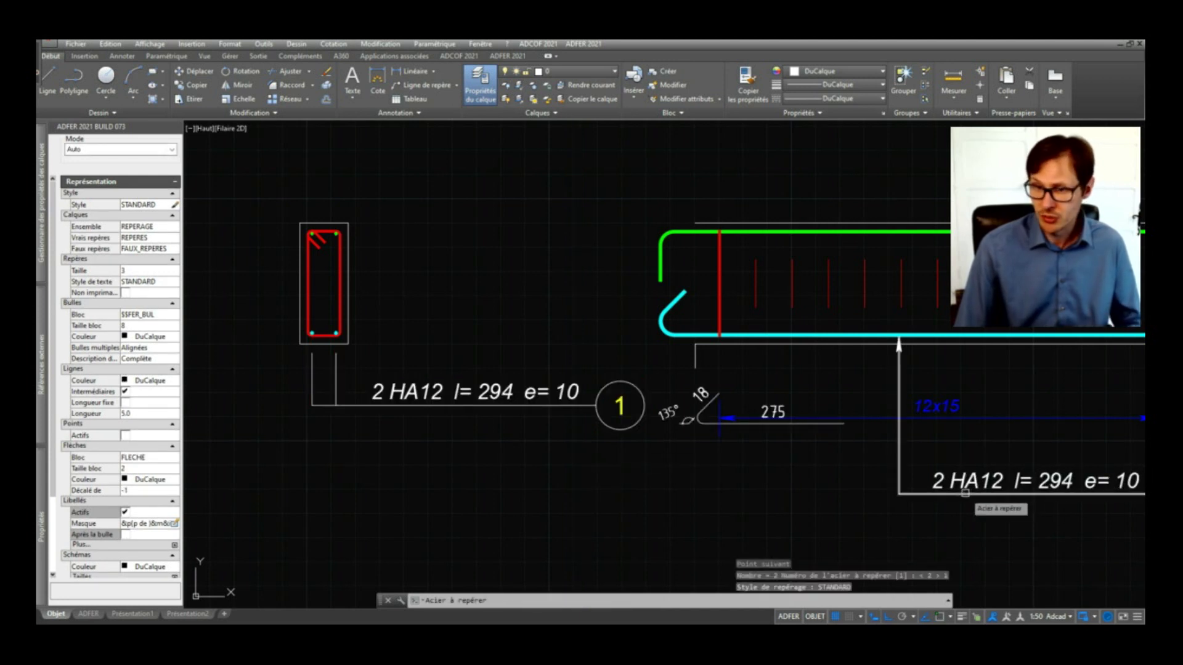
pyautogui.scroll(-2, 654, 431)
pyautogui.press('Return')
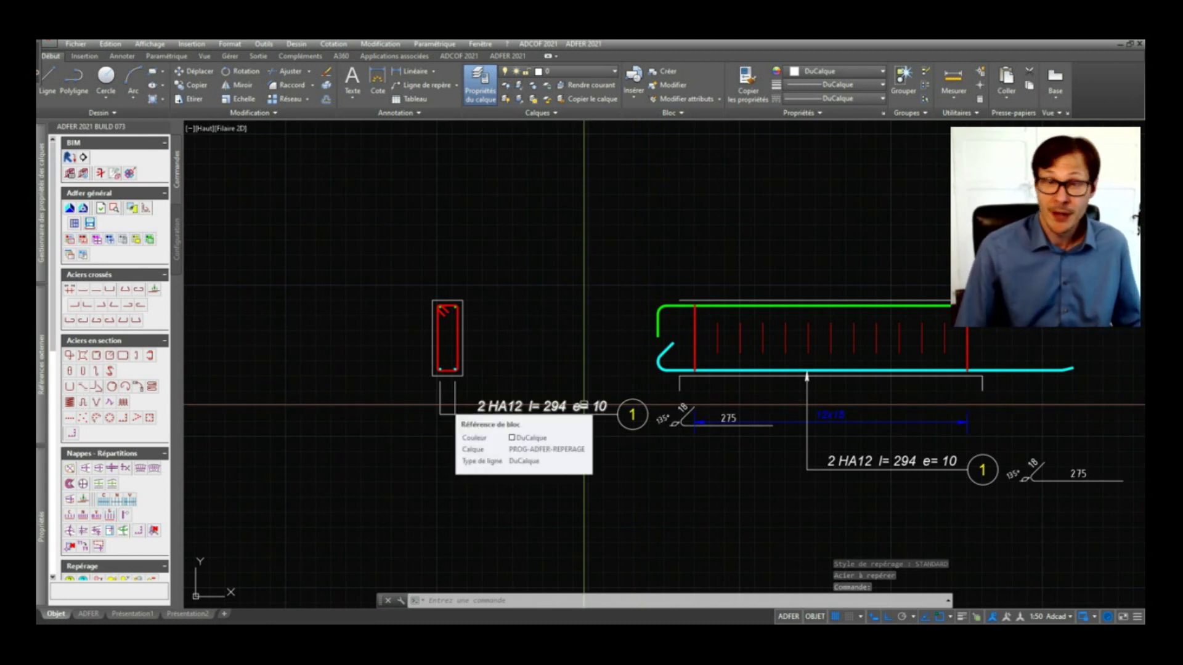
pyautogui.moveTo(764, 451); pyautogui.dragTo(733, 449, button='middle')
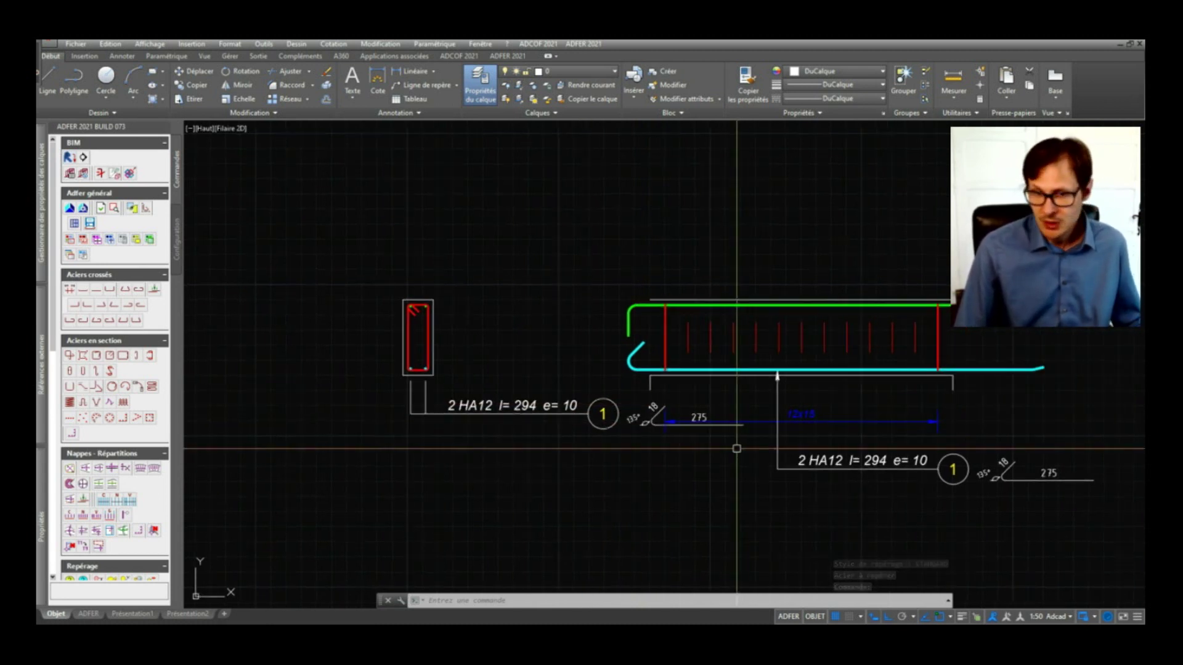
pyautogui.click(484, 405)
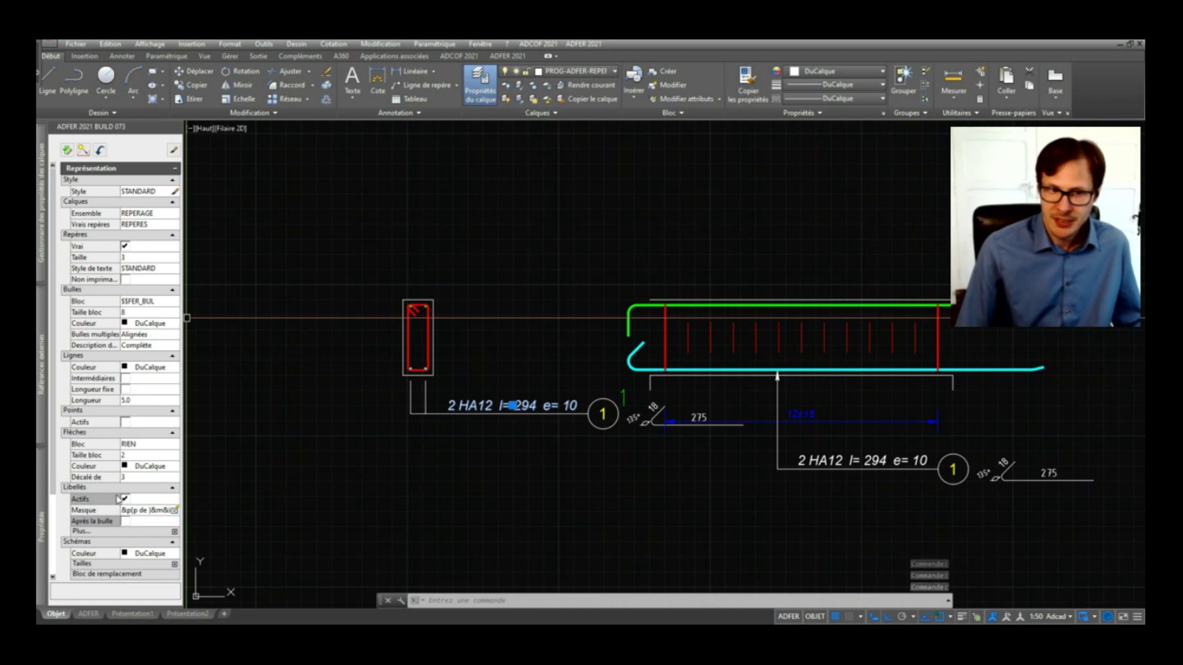
pyautogui.click(125, 499)
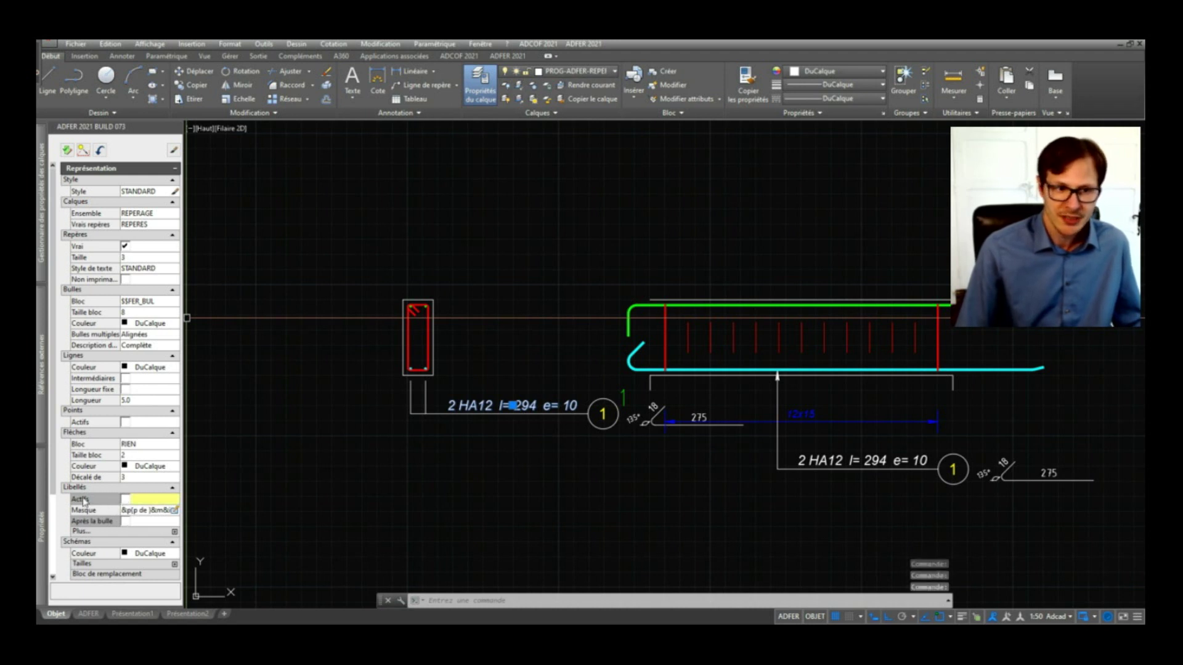
pyautogui.click(67, 150)
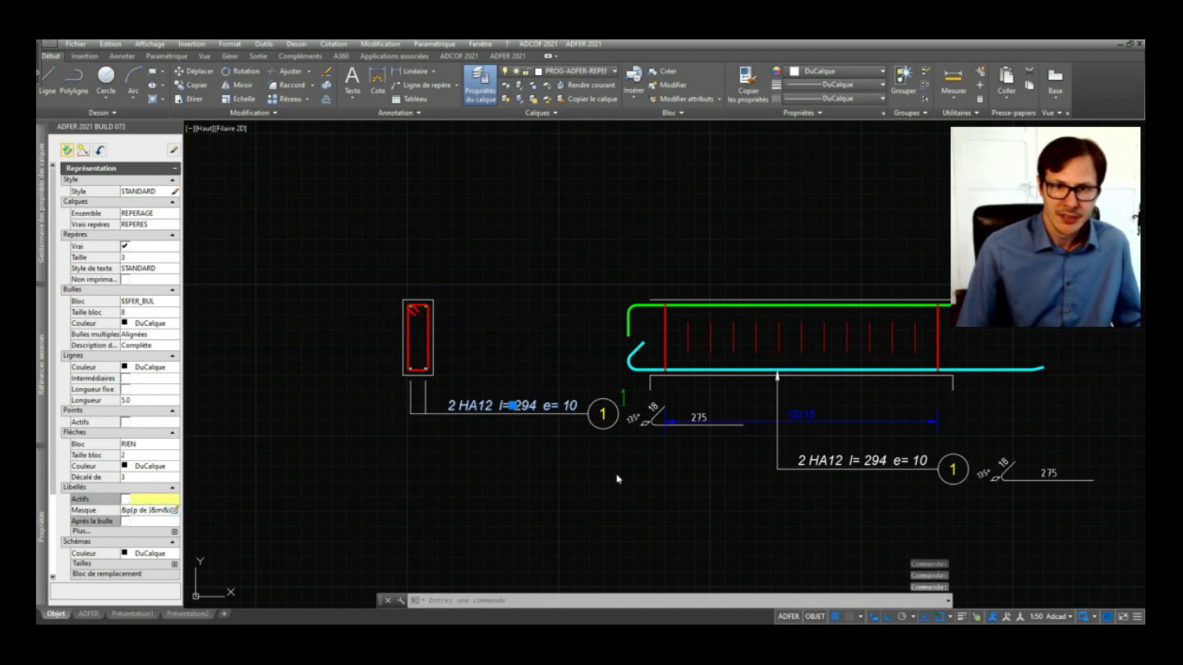
pyautogui.scroll(3, 616, 414)
pyautogui.write('et')
pyautogui.press('Return')
pyautogui.click(647, 385)
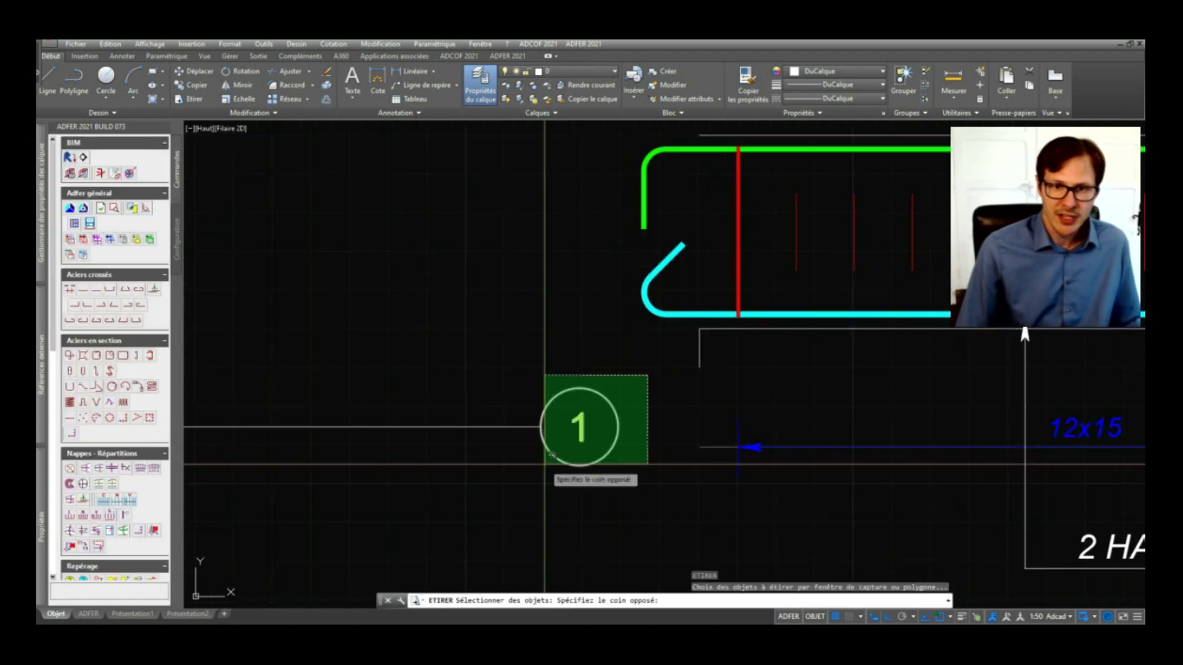
pyautogui.click(542, 474)
pyautogui.scroll(-3, 555, 431)
pyautogui.click(628, 468)
pyautogui.click(483, 487)
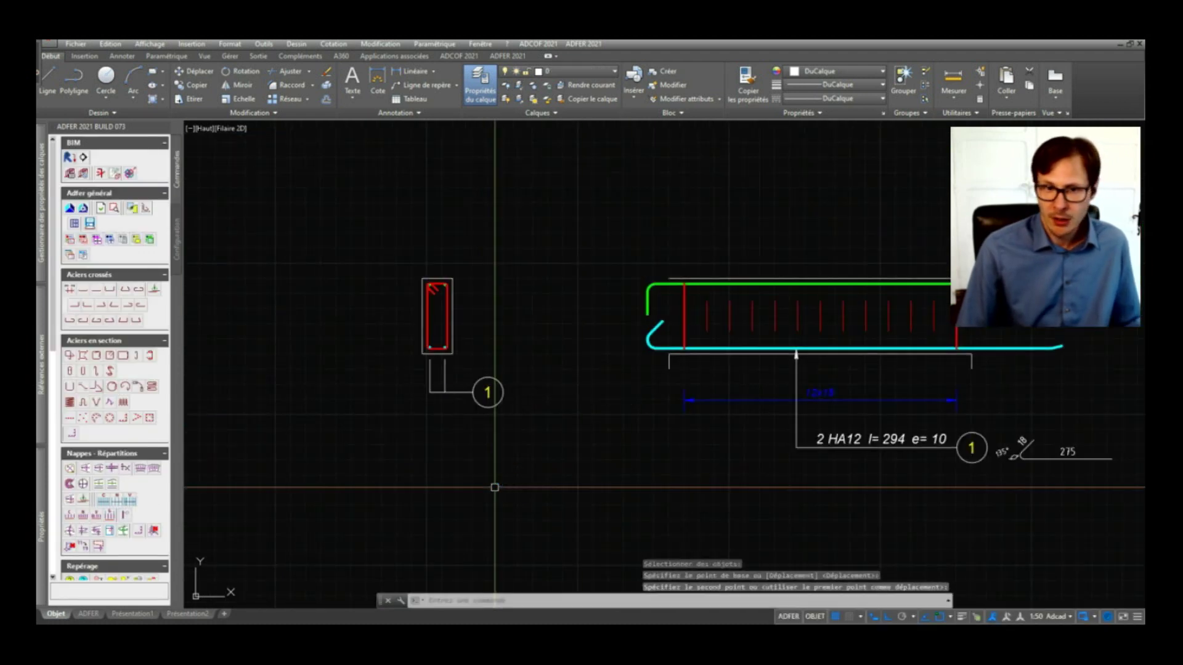
pyautogui.scroll(2, 486, 396)
pyautogui.scroll(1, 464, 403)
pyautogui.scroll(-2, 471, 409)
pyautogui.scroll(2, 479, 419)
pyautogui.scroll(-3, 468, 419)
pyautogui.scroll(2, 451, 406)
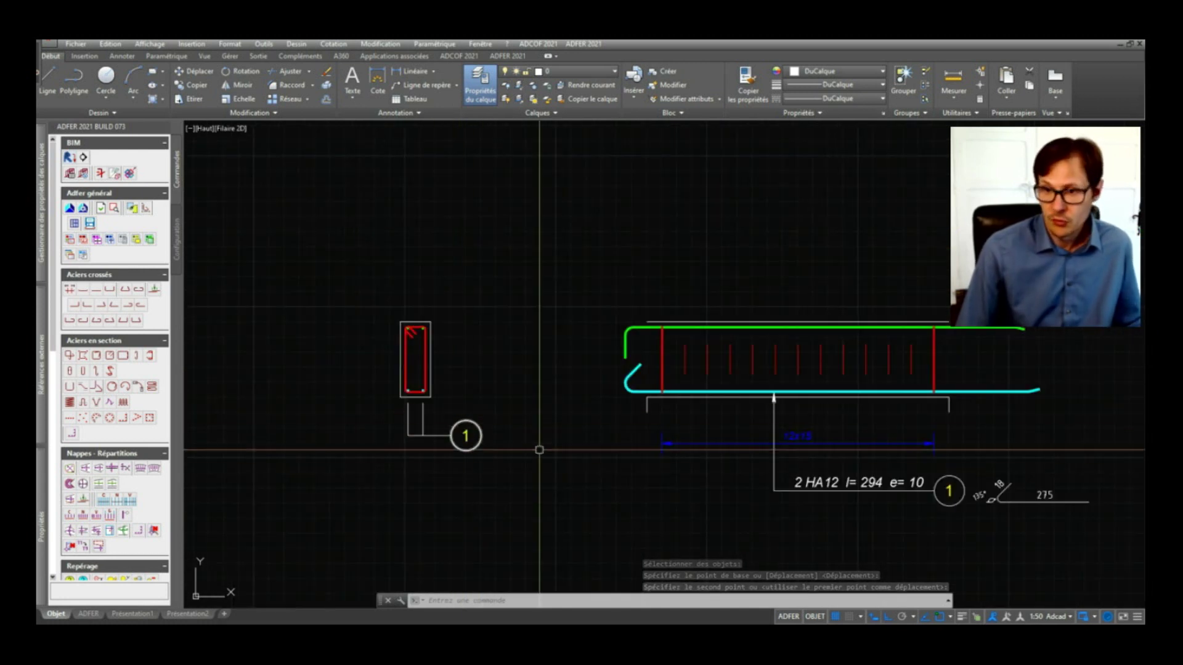
pyautogui.scroll(-3, 727, 462)
pyautogui.scroll(3, 758, 462)
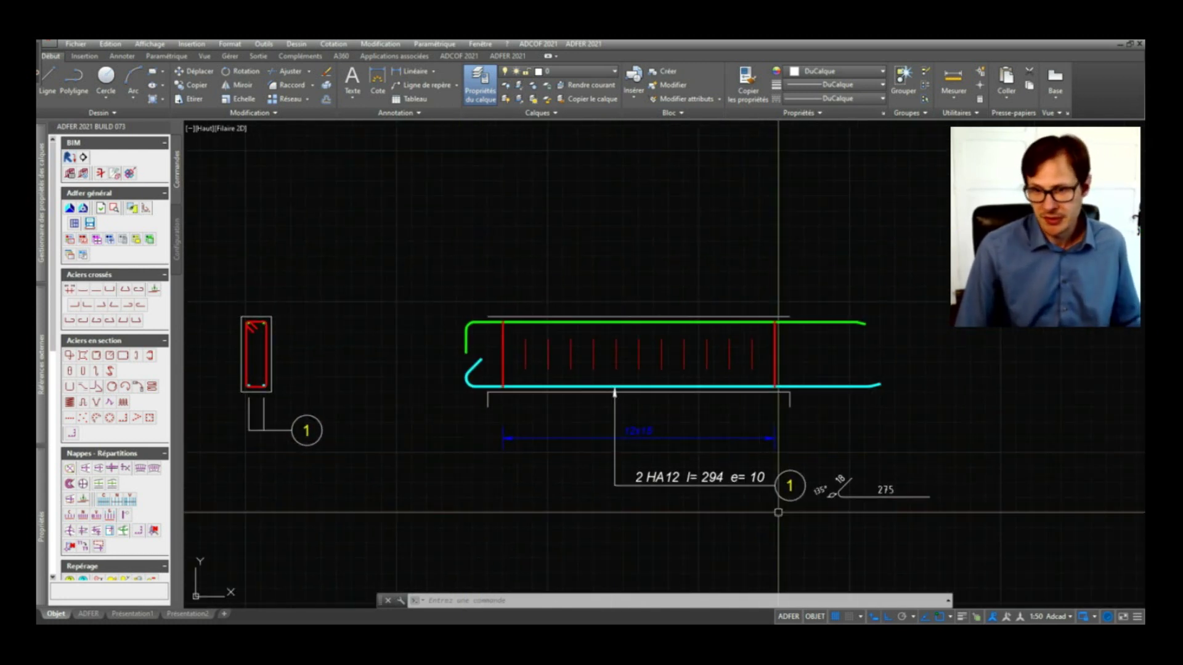
pyautogui.scroll(-1, 468, 493)
pyautogui.scroll(1, 435, 386)
pyautogui.moveTo(436, 386); pyautogui.dragTo(515, 381, button='middle')
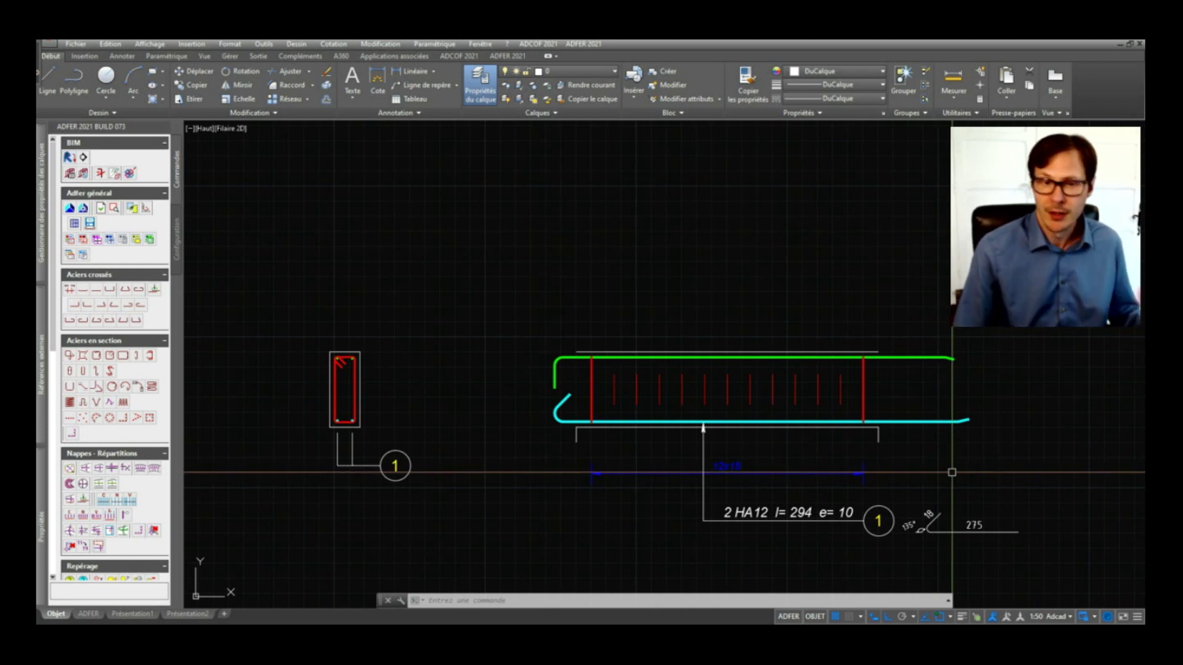
pyautogui.scroll(-2, 83, 530)
# Label the top HA10 bar in elevation as mark 2, 1 HA10 l=283
pyautogui.click(70, 508)
pyautogui.click(701, 358)
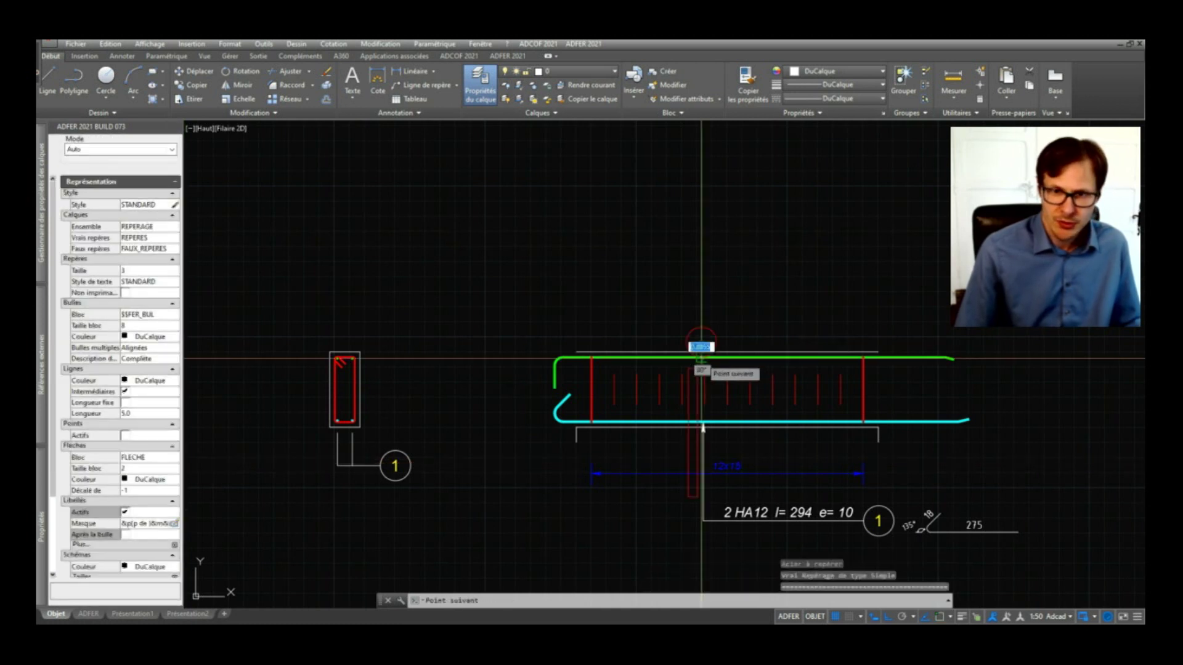
pyautogui.click(701, 293)
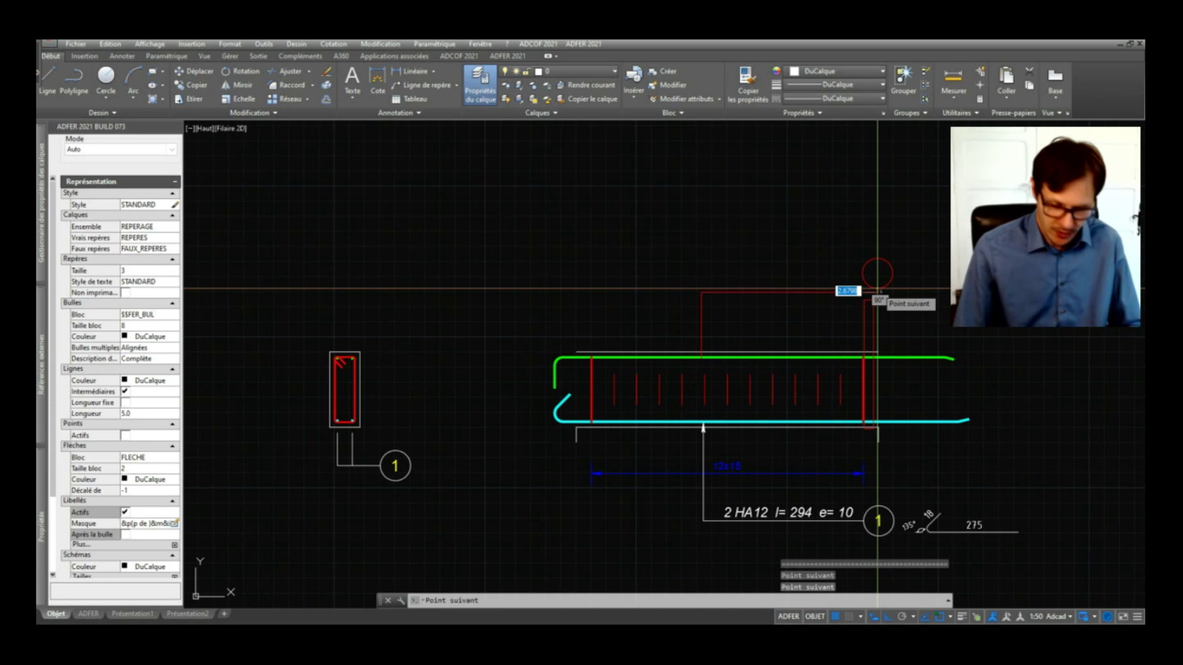
pyautogui.click(877, 289)
pyautogui.press('Return')
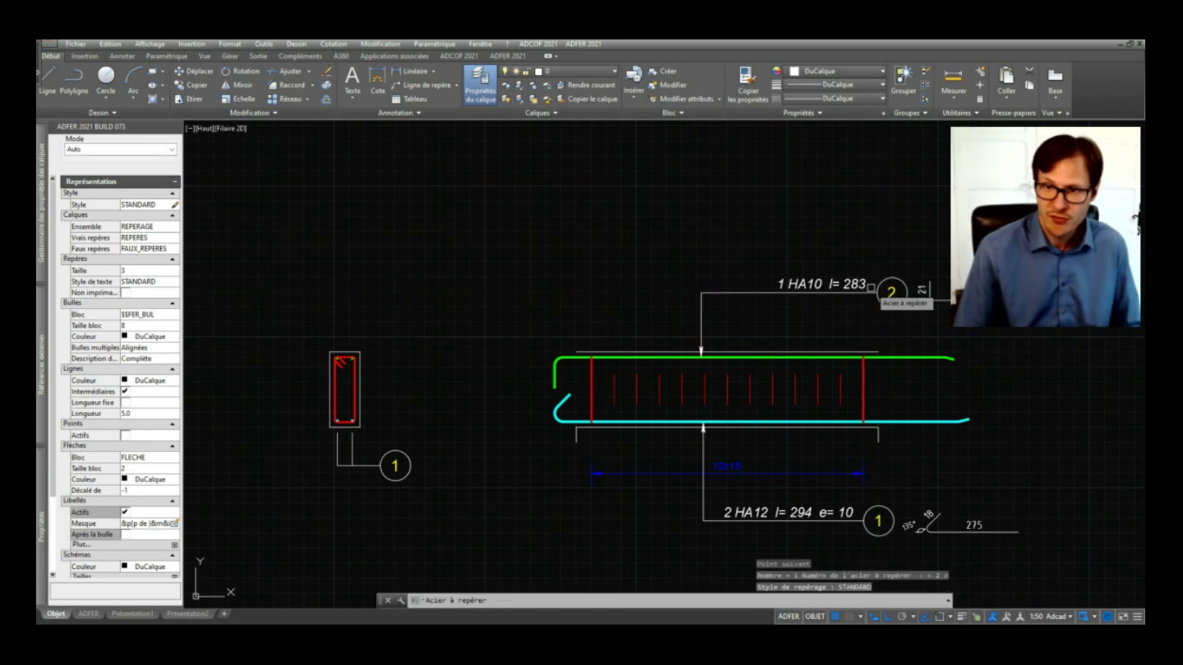
# Mark the top bar in the section with Libellés off and bubble number 2
pyautogui.scroll(3, 335, 353)
pyautogui.scroll(2, 333, 400)
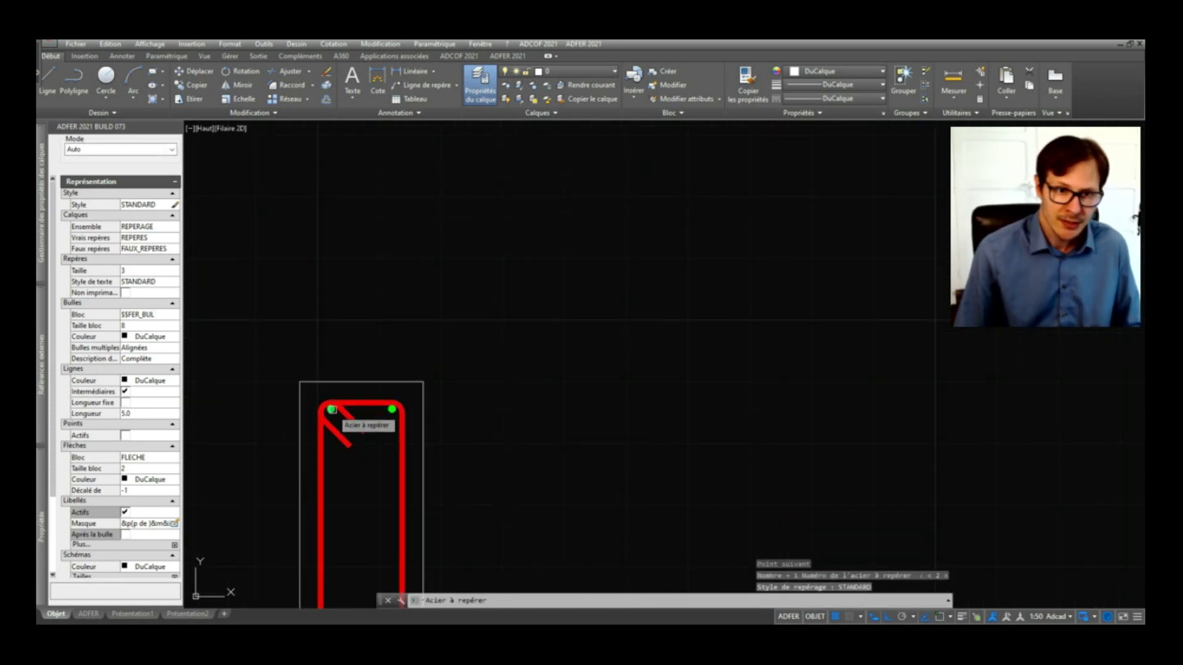
pyautogui.click(331, 409)
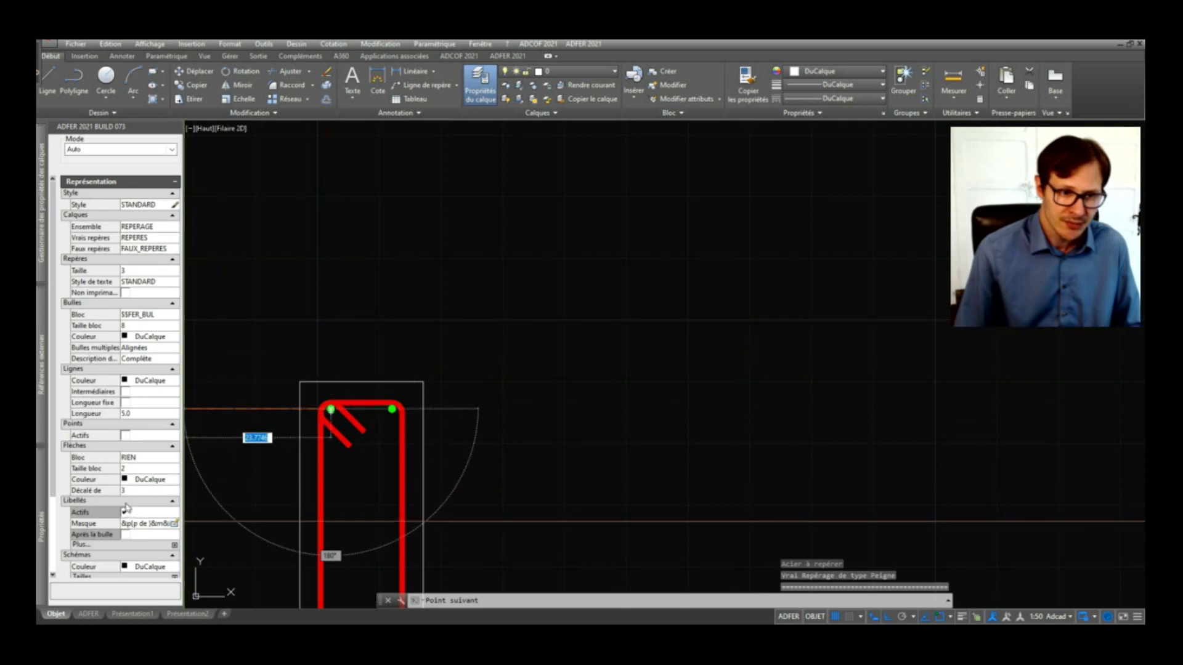
pyautogui.click(127, 512)
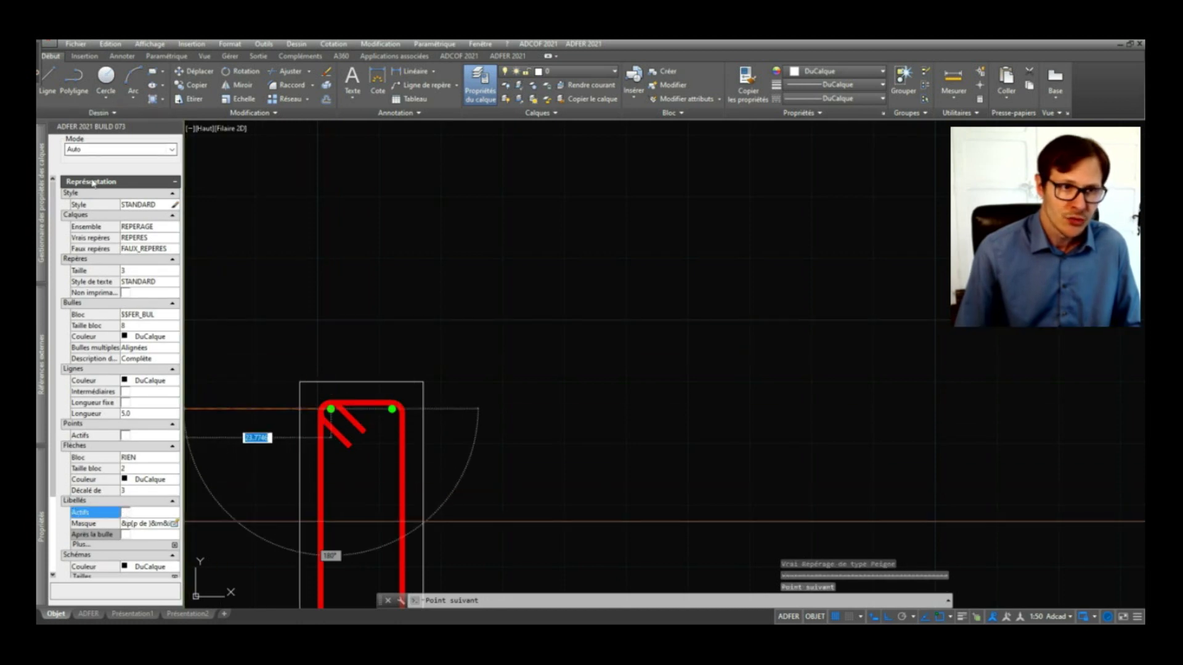
pyautogui.scroll(-3, 454, 306)
pyautogui.click(377, 268)
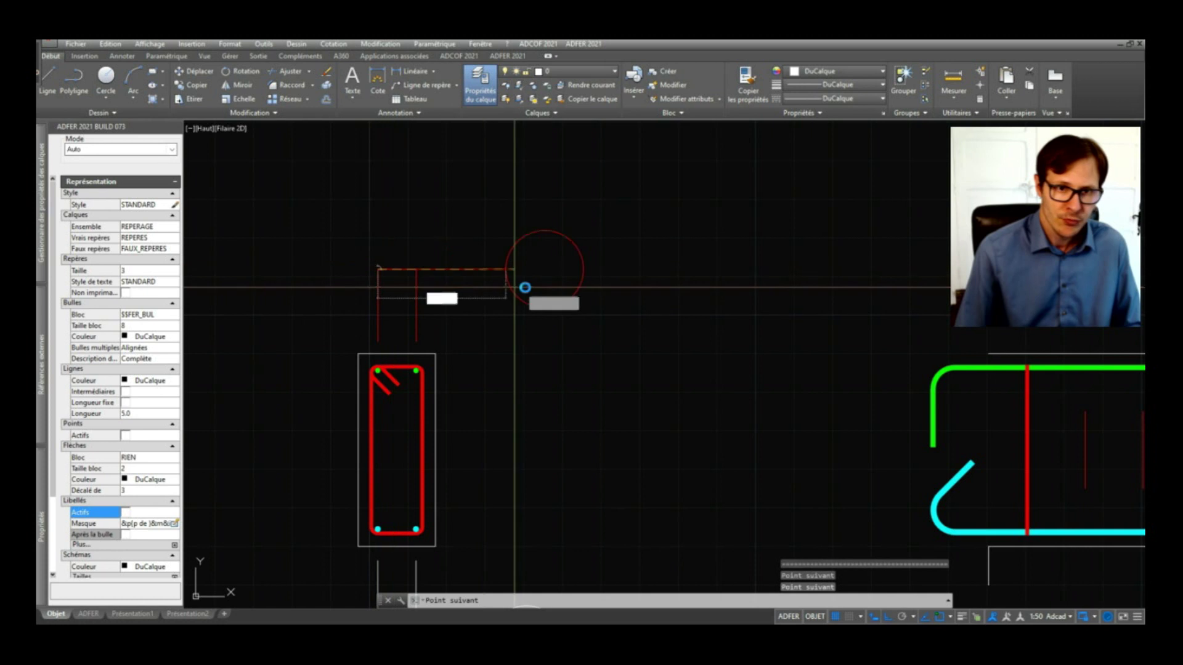
pyautogui.click(545, 285)
pyautogui.press('Return')
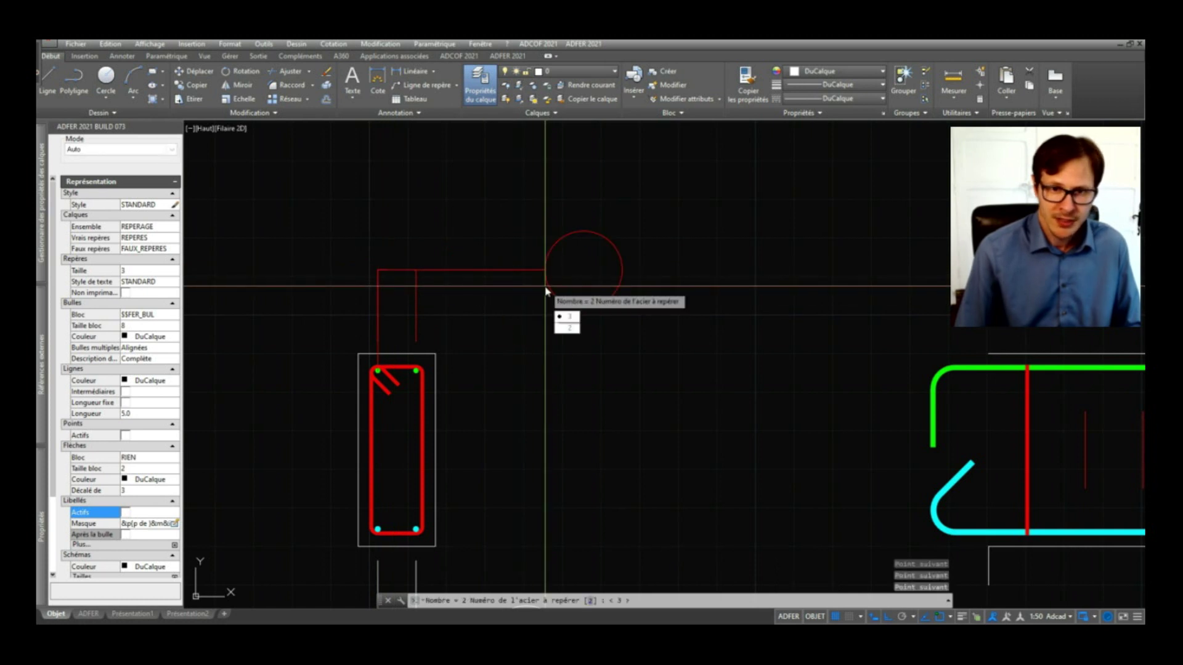
pyautogui.click(567, 328)
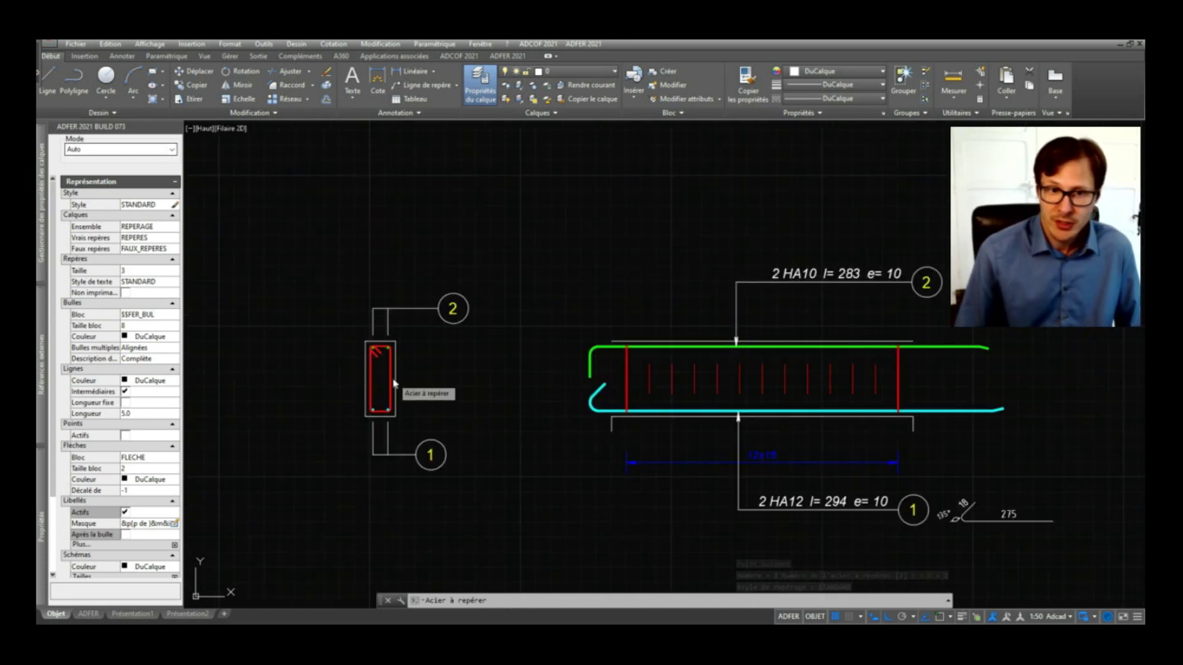
# Place mark 3 on the HA6 stirrup in the section
pyautogui.click(393, 383)
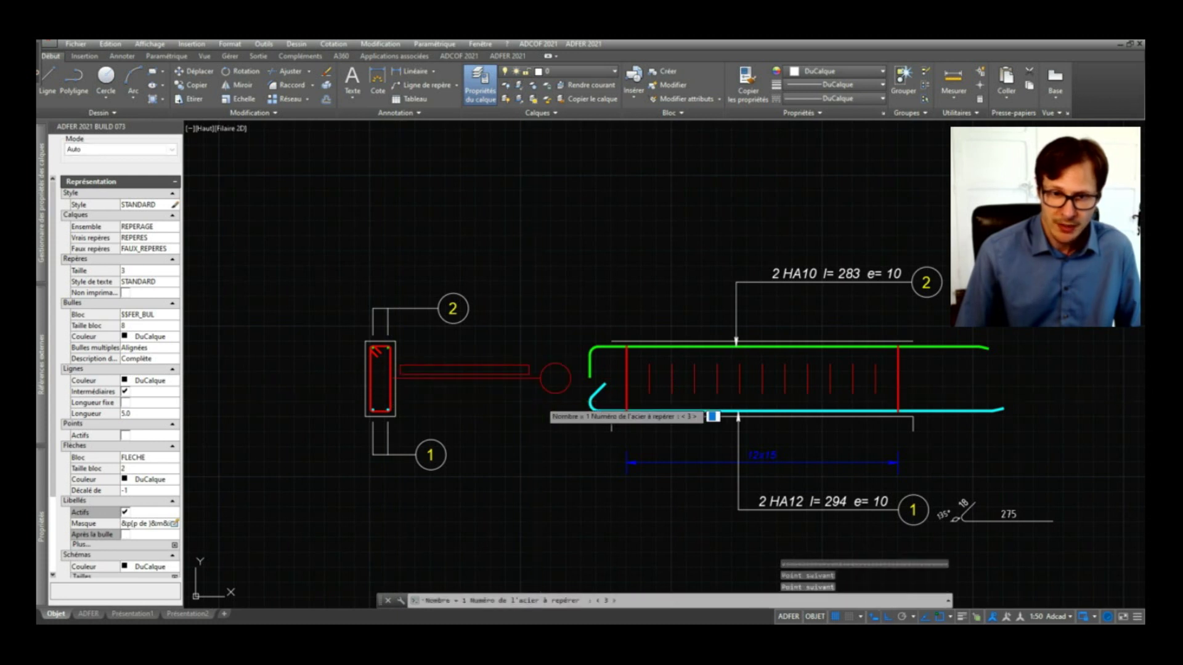
pyautogui.press('Return')
pyautogui.moveTo(628, 378); pyautogui.dragTo(562, 352, button='middle')
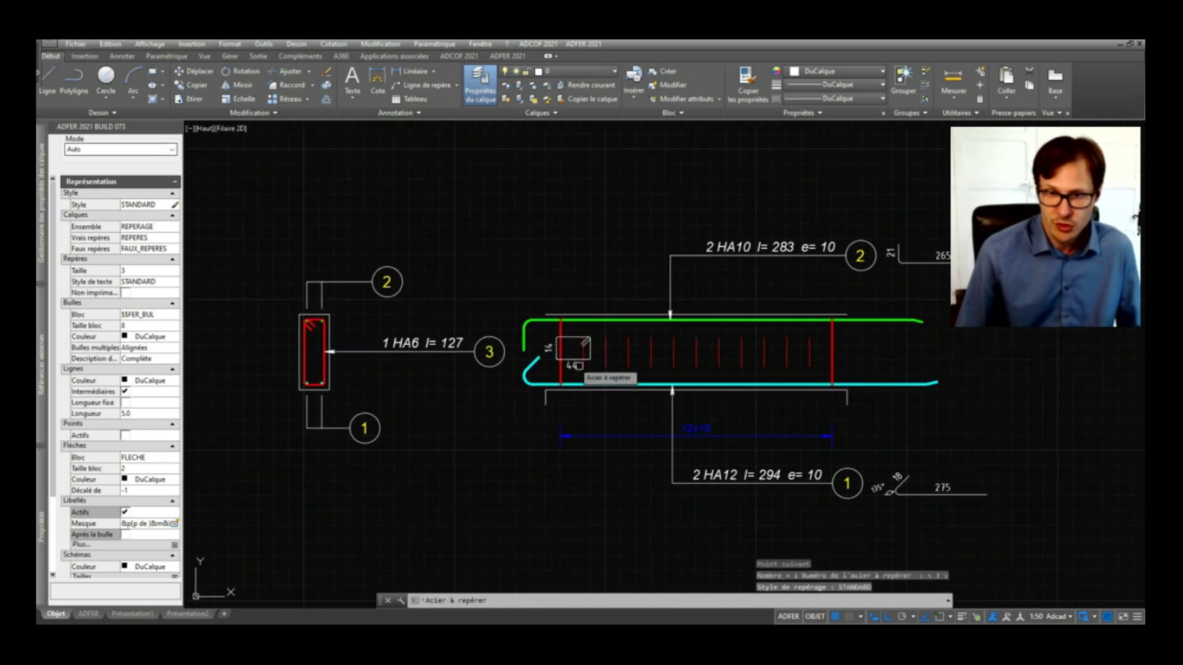
pyautogui.moveTo(811, 430); pyautogui.dragTo(684, 407, button='middle')
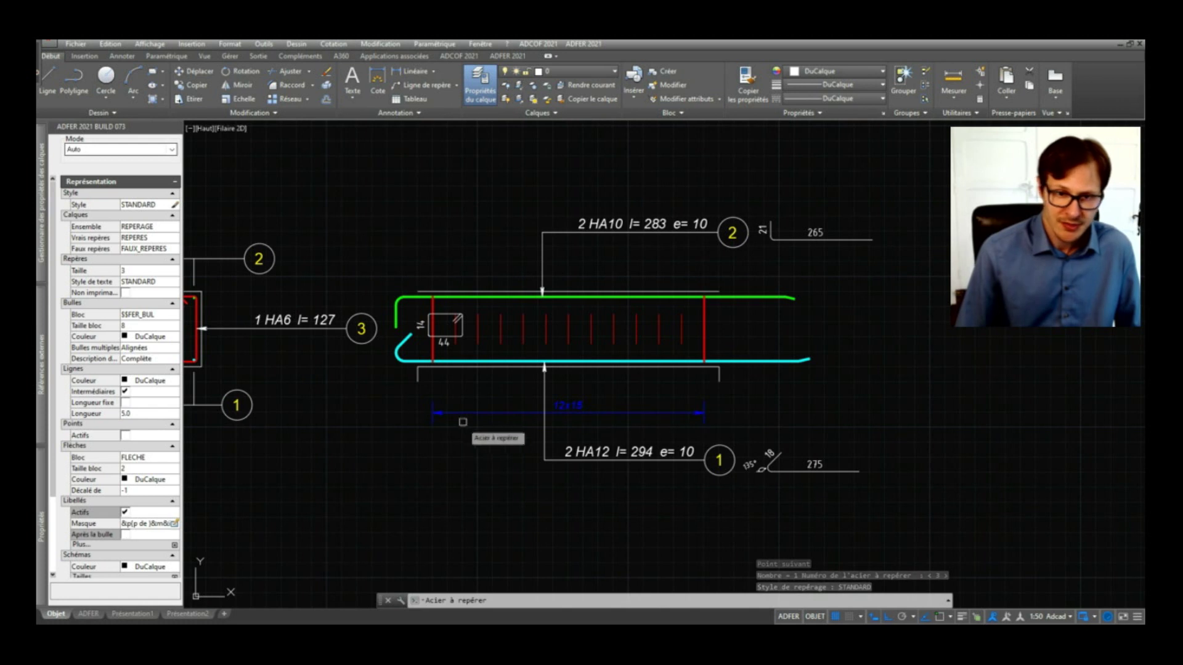
# Label the stirrup distribution line in elevation as mark 3, with Libellés off
pyautogui.click(465, 413)
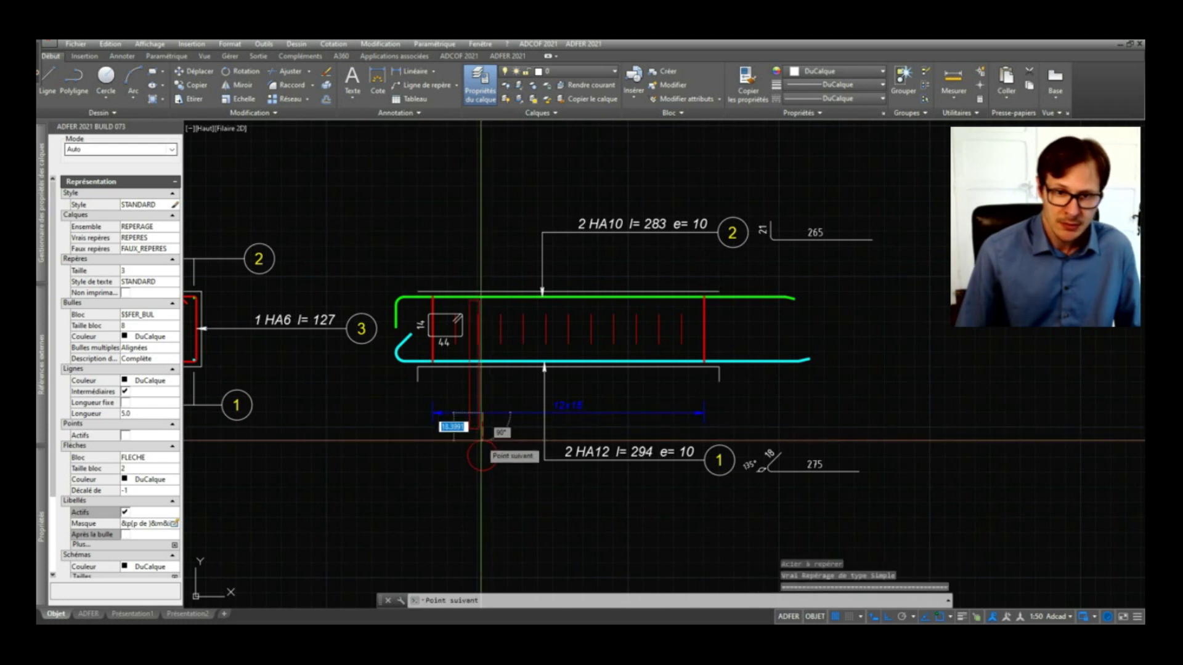
pyautogui.click(125, 512)
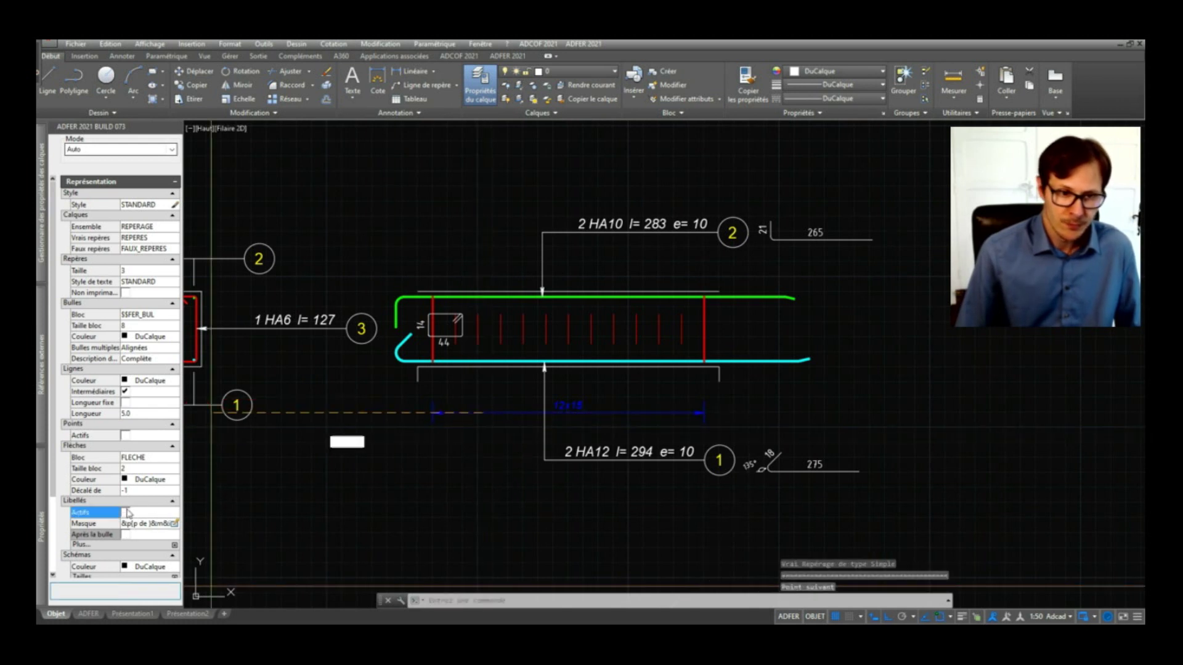
pyautogui.scroll(2, 486, 428)
pyautogui.click(487, 431)
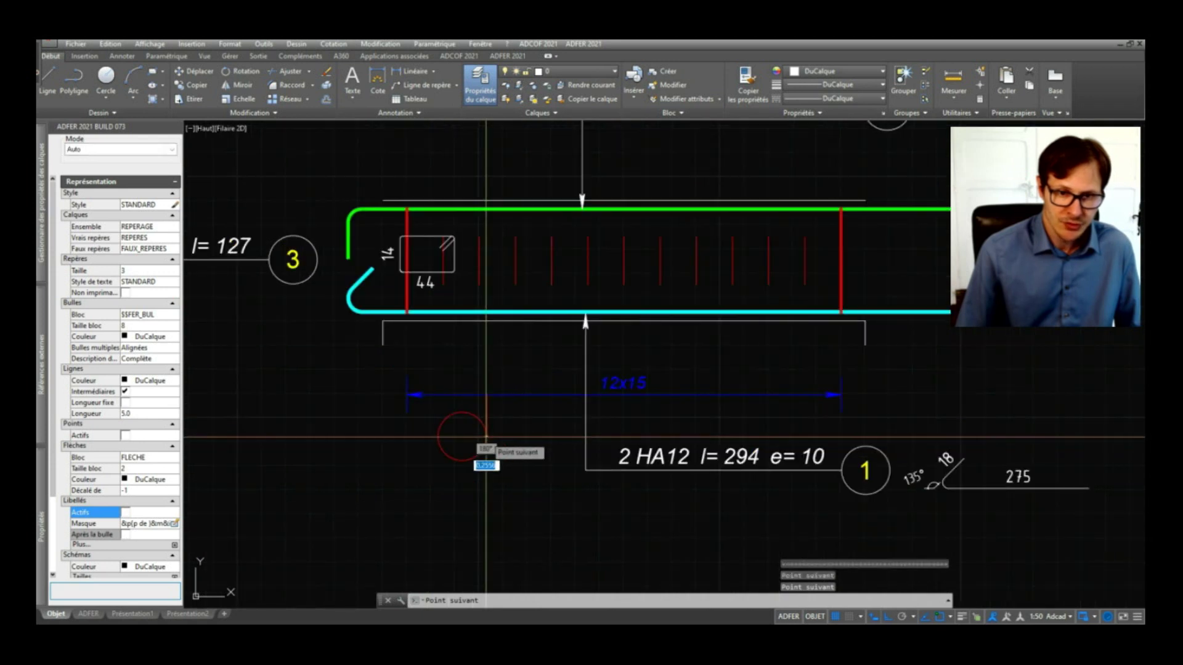
pyautogui.click(502, 435)
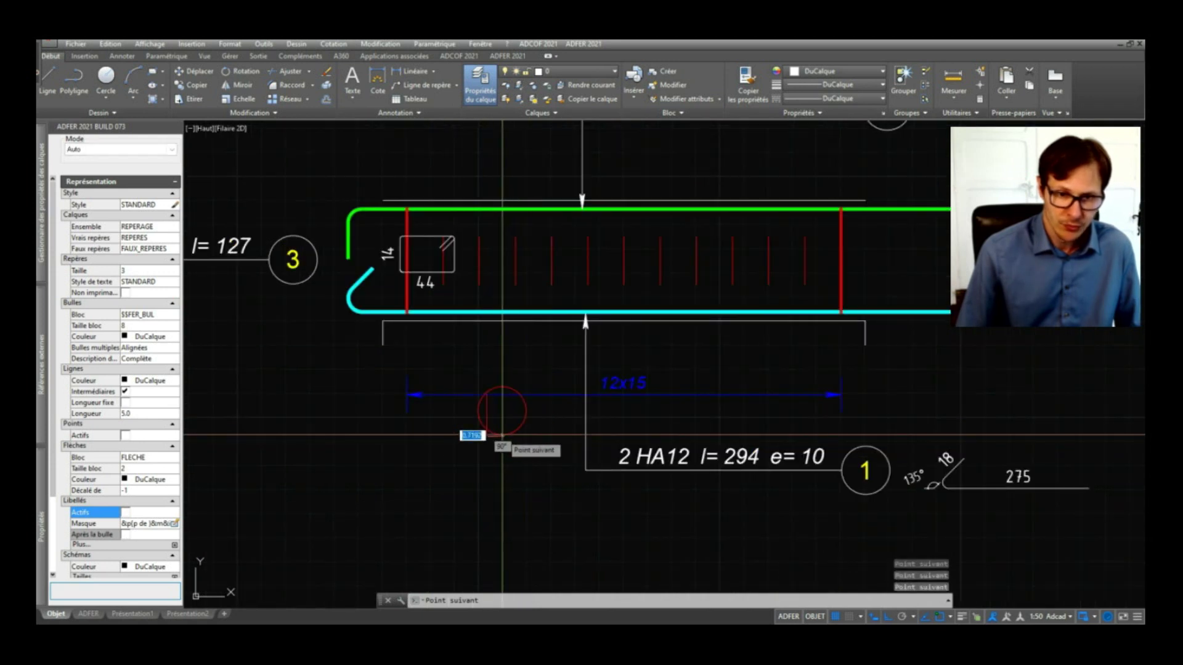
pyautogui.press('Return')
pyautogui.click(525, 477)
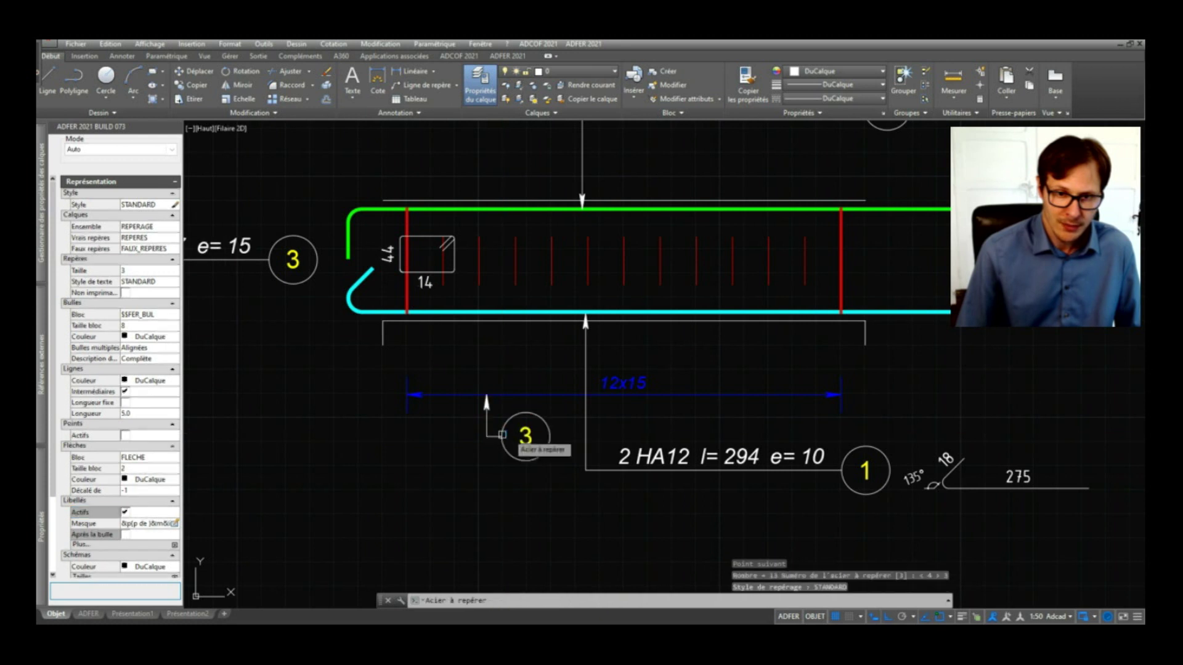
pyautogui.scroll(-2, 725, 402)
pyautogui.press('Escape')
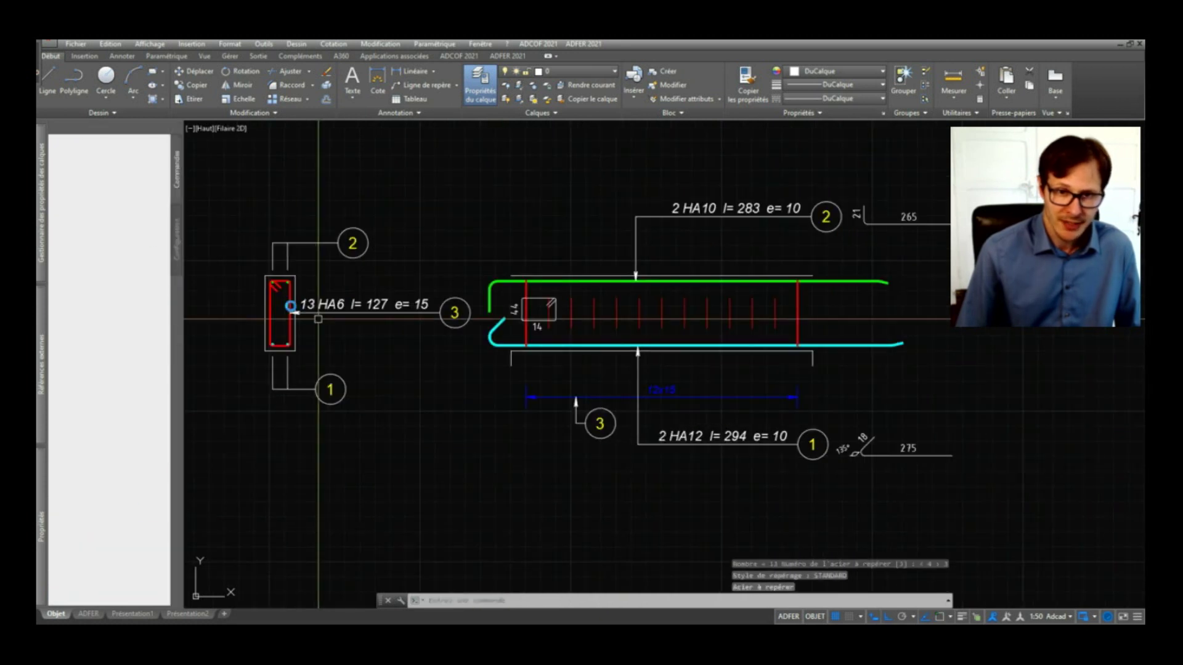
pyautogui.moveTo(512, 347); pyautogui.dragTo(641, 377, button='middle')
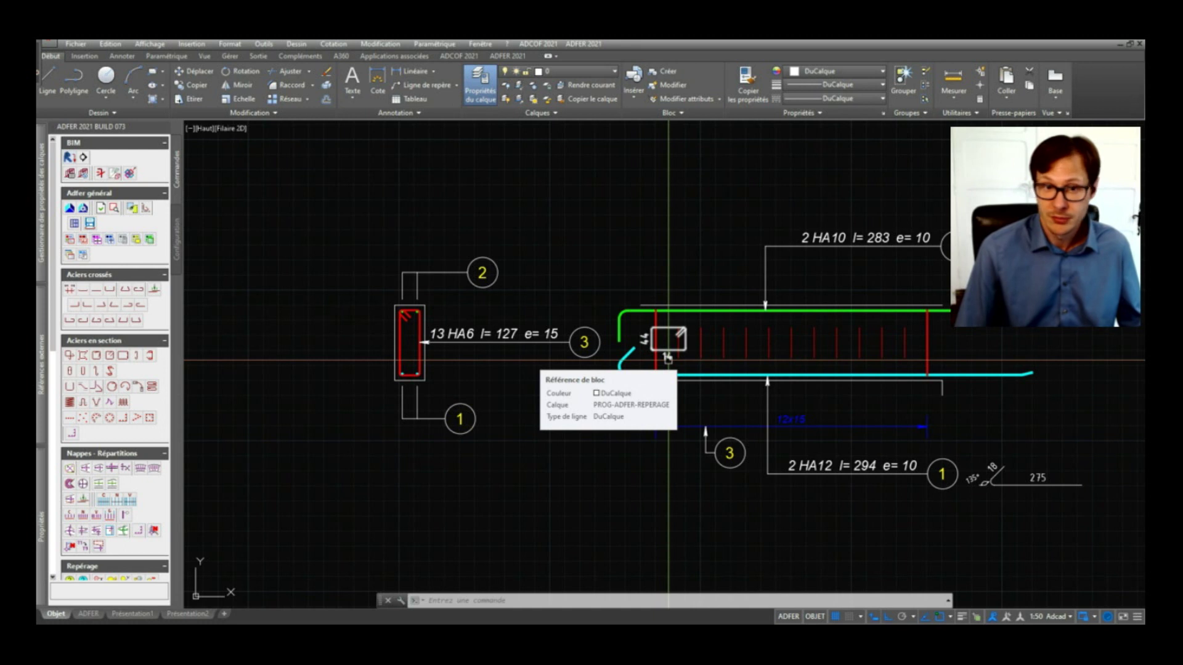
pyautogui.click(668, 358)
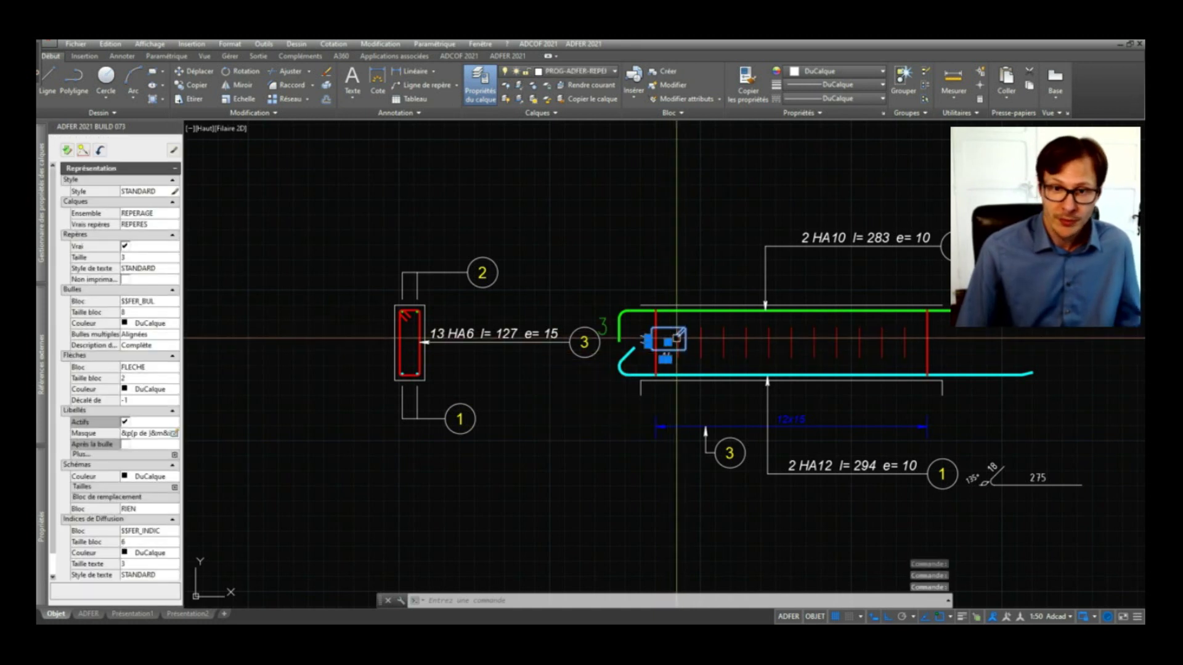
pyautogui.click(669, 340)
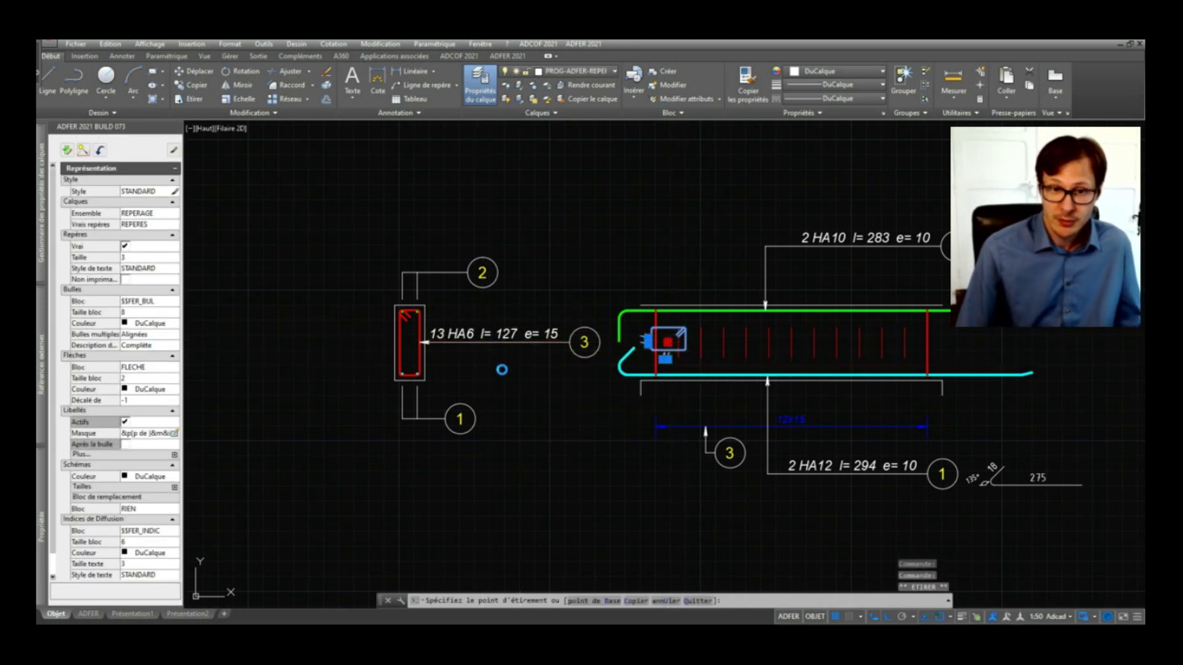
pyautogui.click(501, 340)
pyautogui.scroll(4, 502, 344)
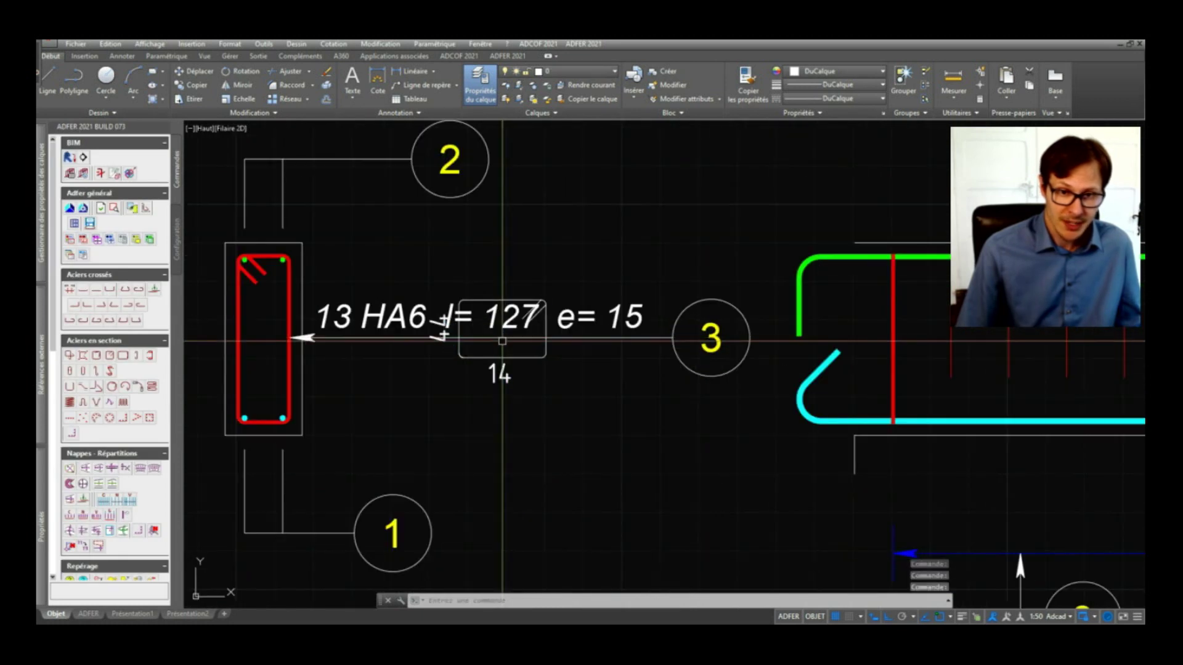
pyautogui.click(500, 357)
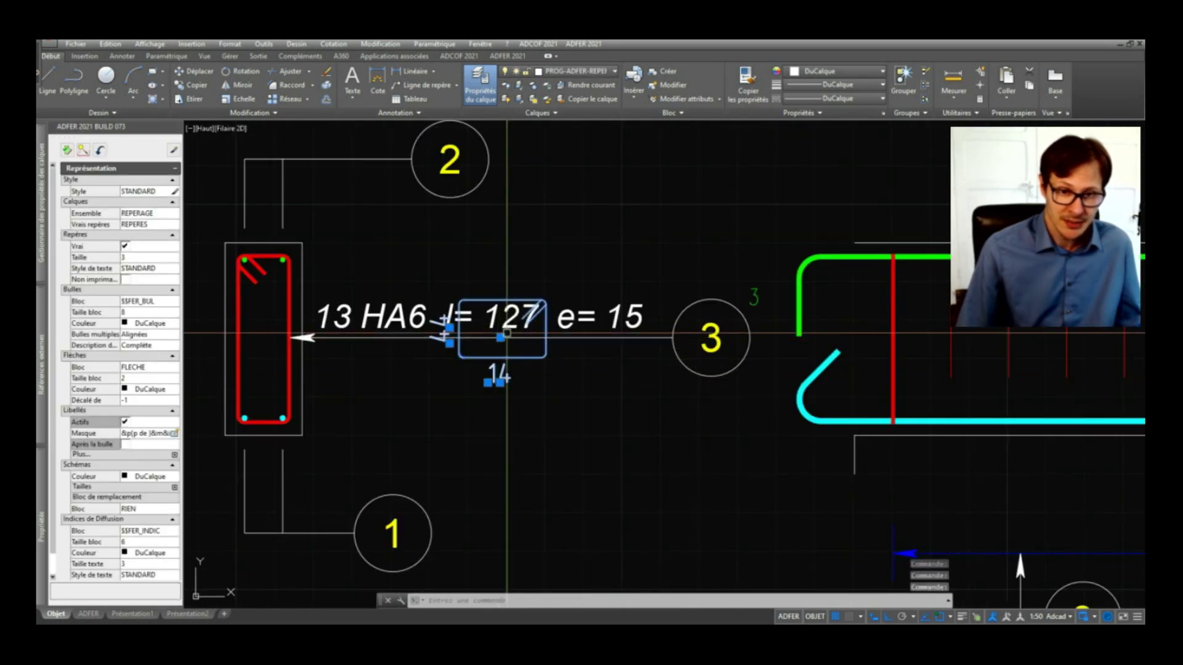
pyautogui.click(500, 337)
pyautogui.click(500, 394)
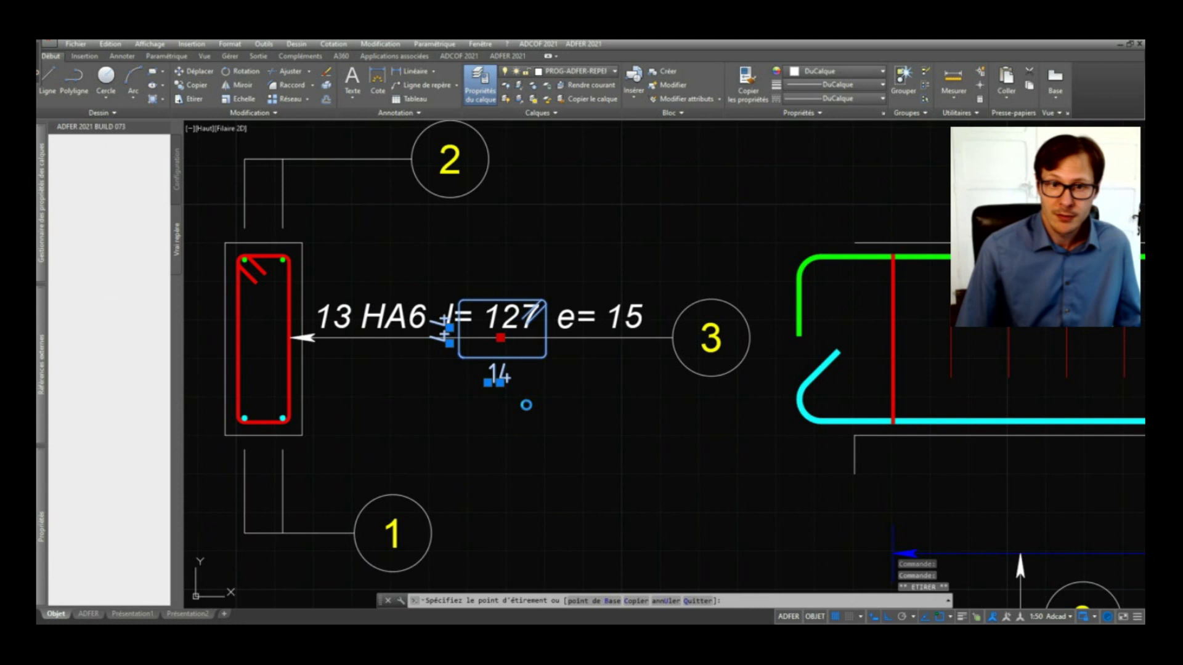
pyautogui.scroll(-4, 495, 485)
pyautogui.press('Escape')
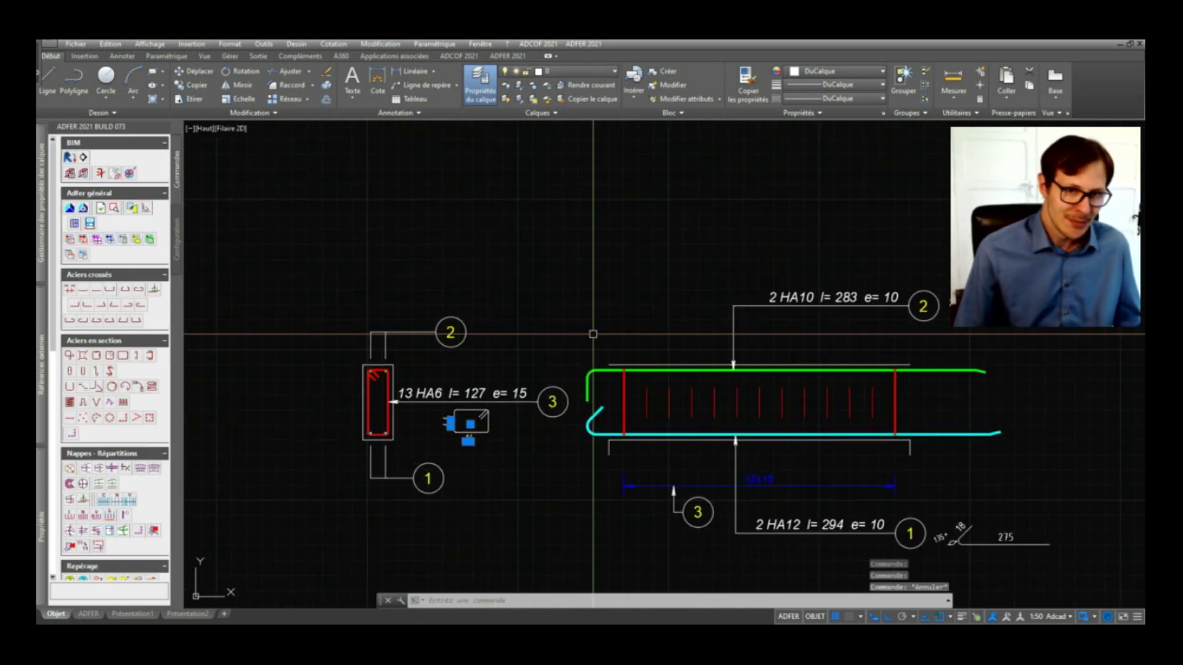
pyautogui.scroll(4, 470, 433)
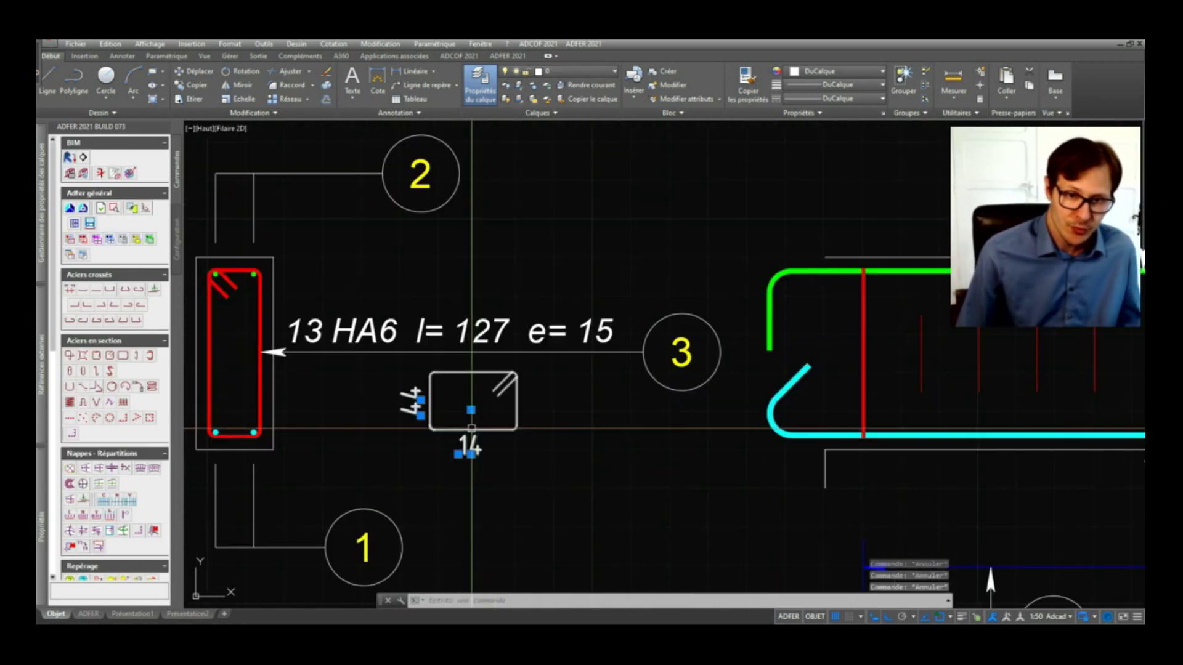
pyautogui.scroll(-4, 567, 488)
pyautogui.press('Escape')
pyautogui.press('Escape')
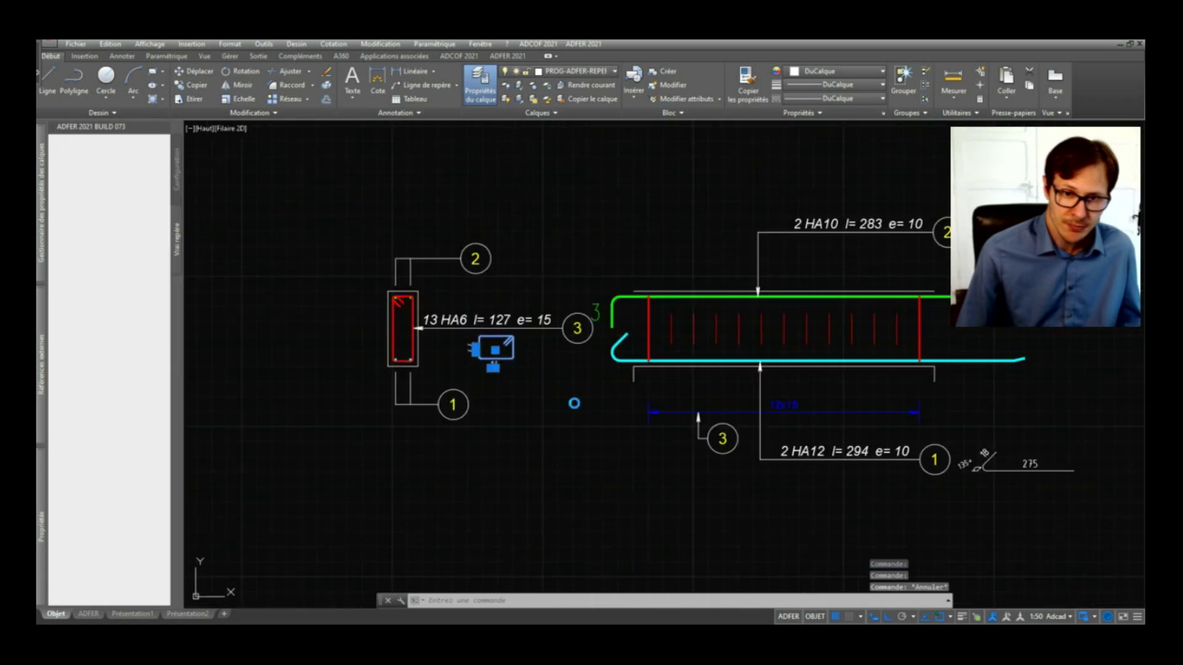
pyautogui.scroll(-3, 570, 413)
pyautogui.scroll(3, 567, 423)
pyautogui.moveTo(620, 383); pyautogui.dragTo(588, 422, button='middle')
pyautogui.press('Escape')
pyautogui.scroll(-4, 713, 409)
pyautogui.scroll(2, 462, 414)
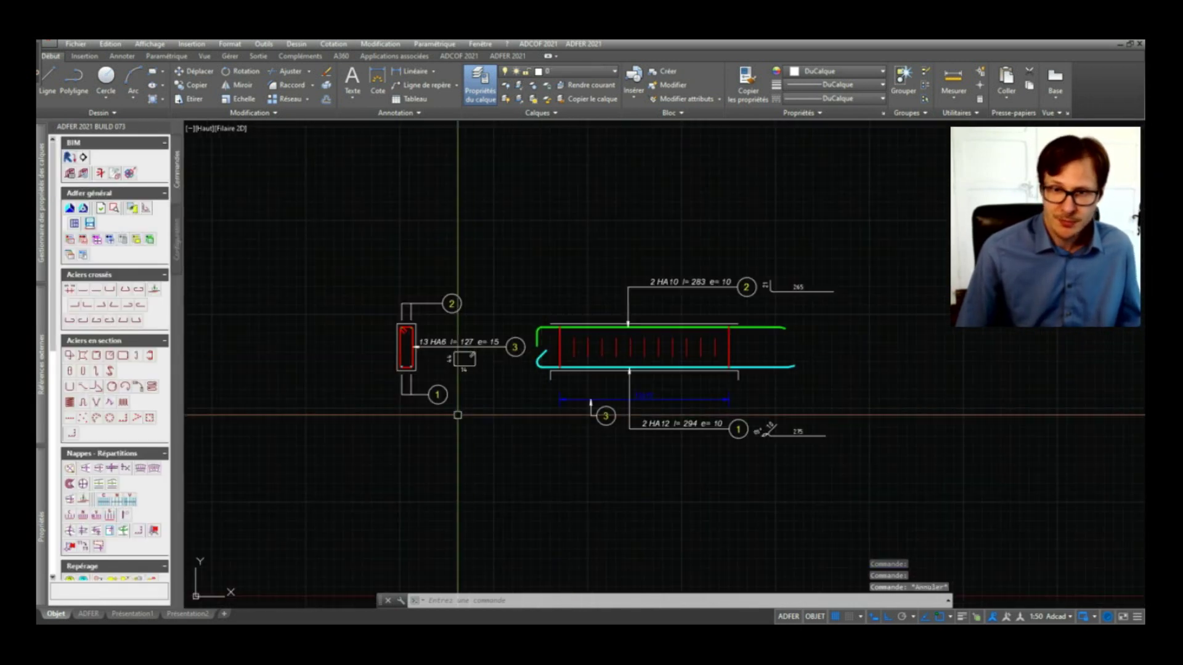
pyautogui.moveTo(462, 414); pyautogui.dragTo(489, 404, button='middle')
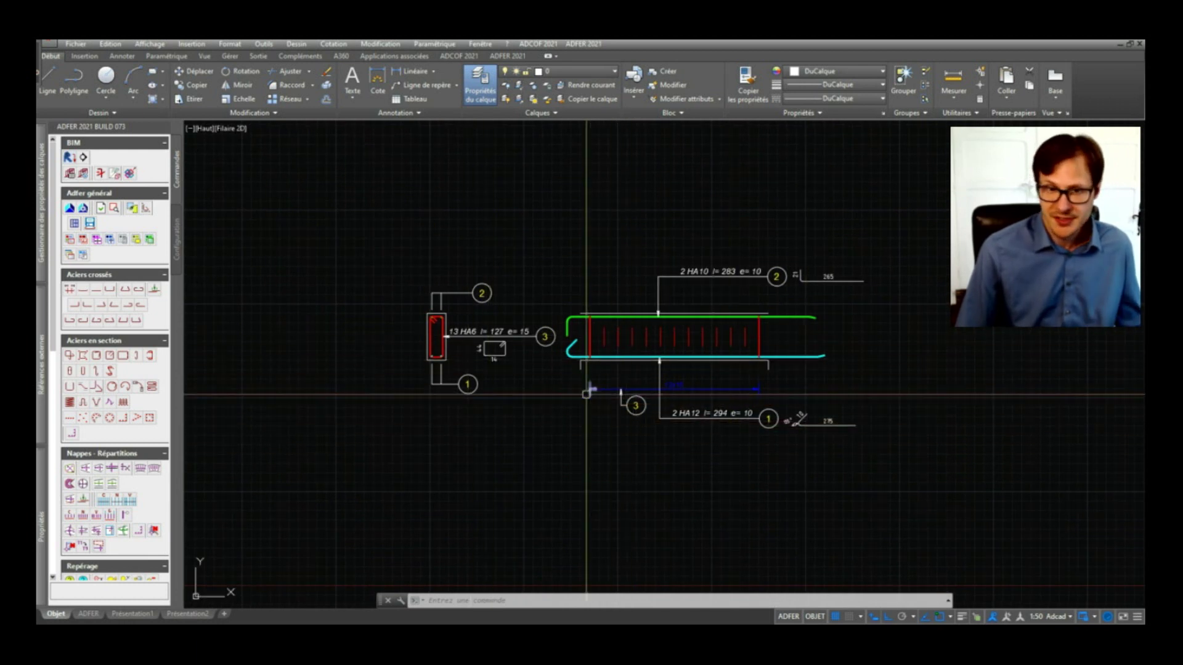
pyautogui.scroll(2, 674, 388)
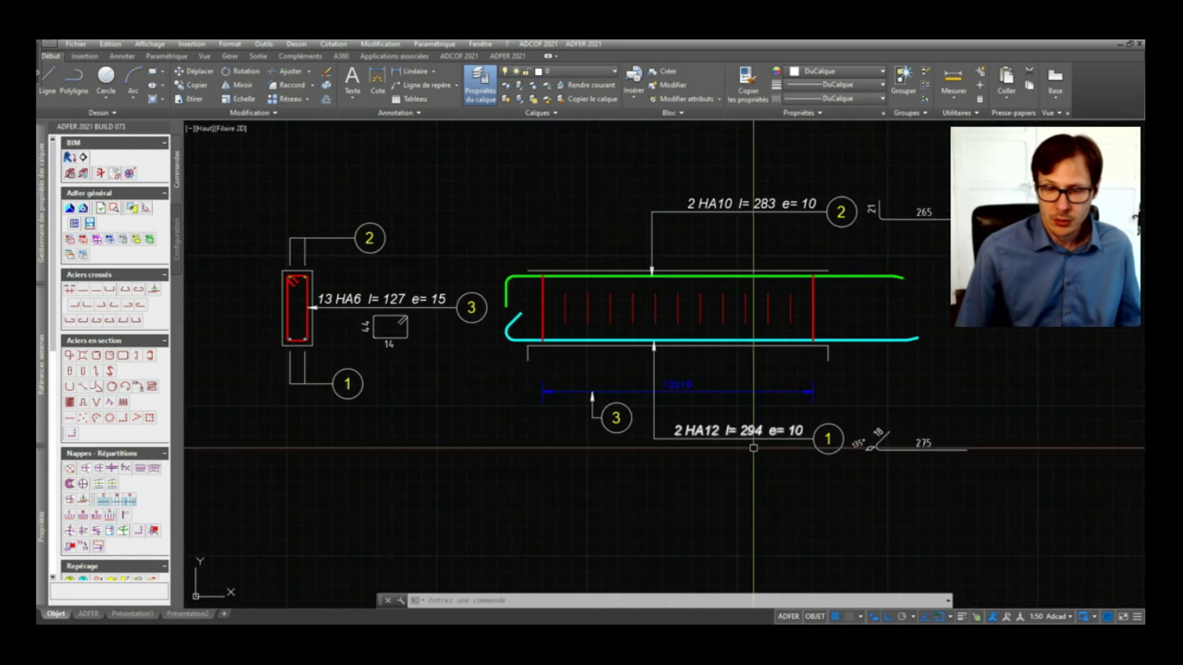
pyautogui.moveTo(478, 364)
pyautogui.mouseDown(button='middle')
pyautogui.moveTo(527, 383)
pyautogui.moveTo(428, 413)
pyautogui.mouseUp(button='middle')
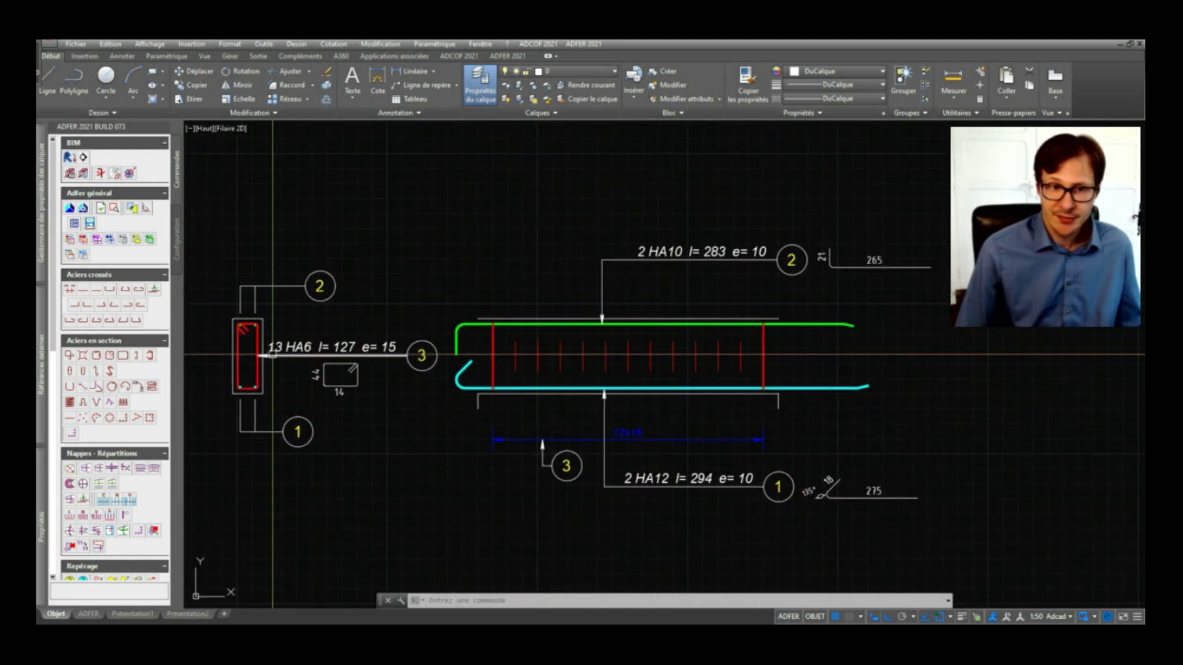
# Change the stirrup distribution's Espacement from 15 to 20, giving 10 HA6 e=20
pyautogui.click(514, 353)
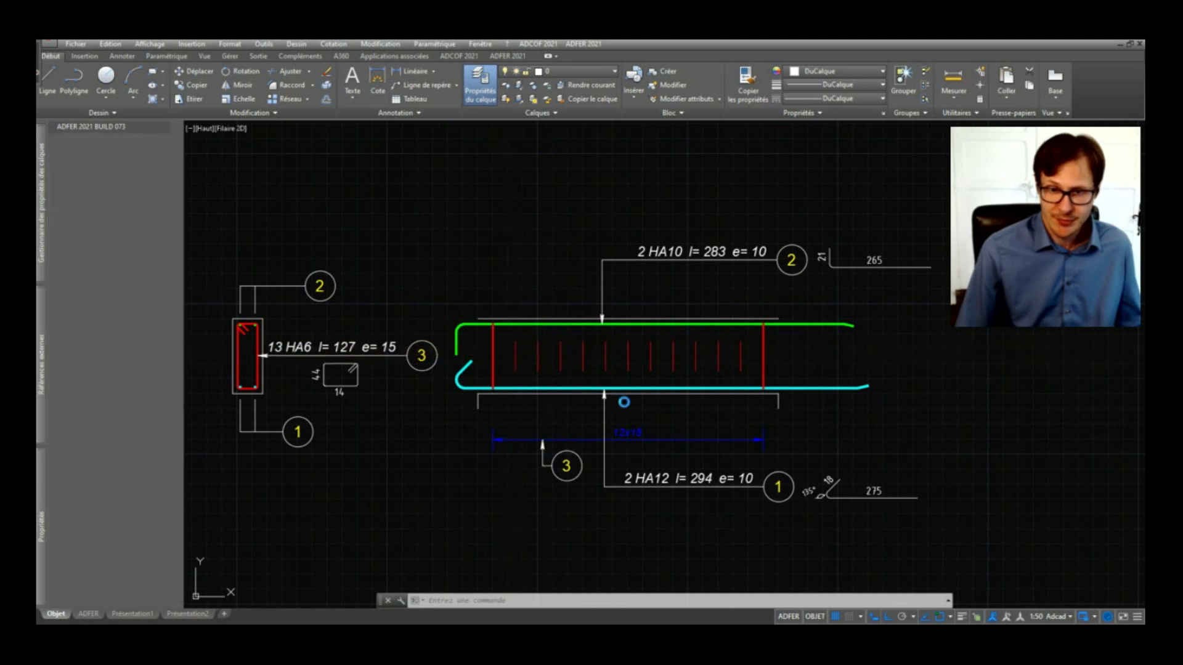
pyautogui.click(144, 402)
pyautogui.write('20')
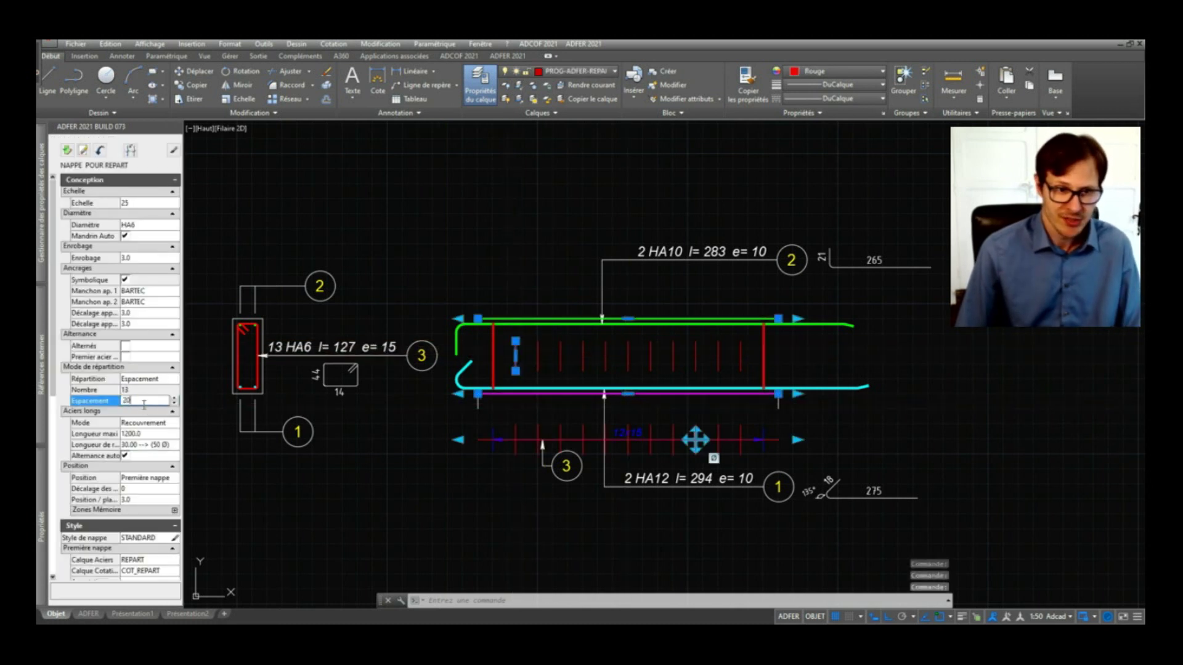
pyautogui.click(67, 150)
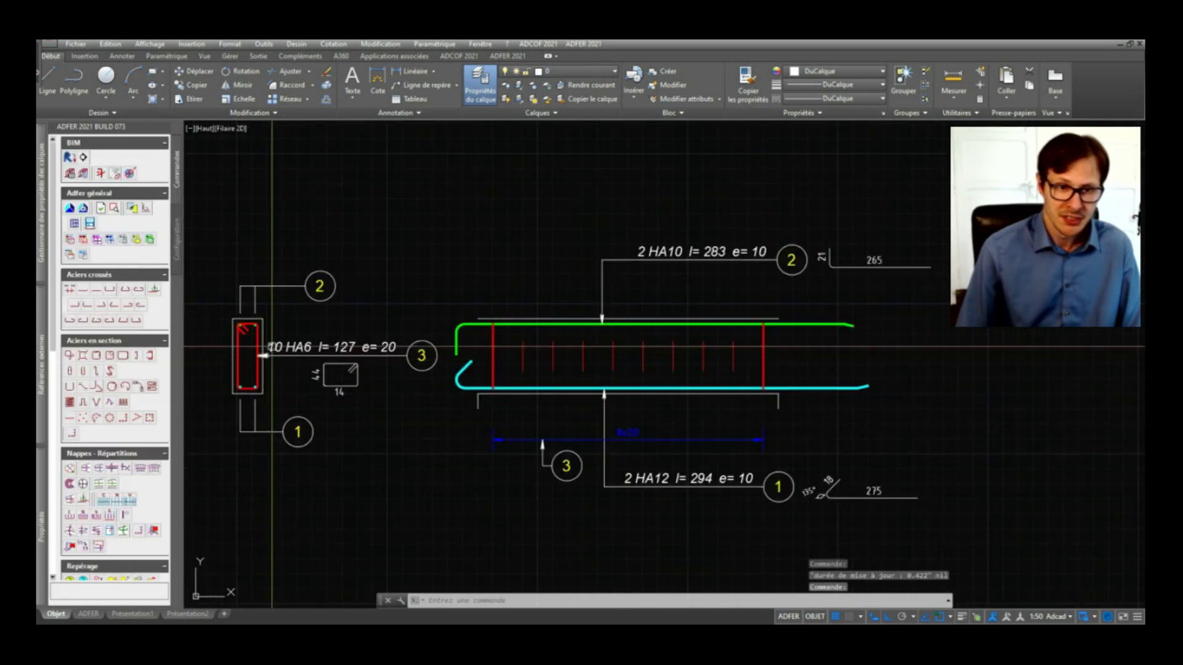
pyautogui.scroll(5, 271, 348)
pyautogui.scroll(-3, 284, 348)
pyautogui.scroll(1, 470, 347)
pyautogui.scroll(-3, 470, 347)
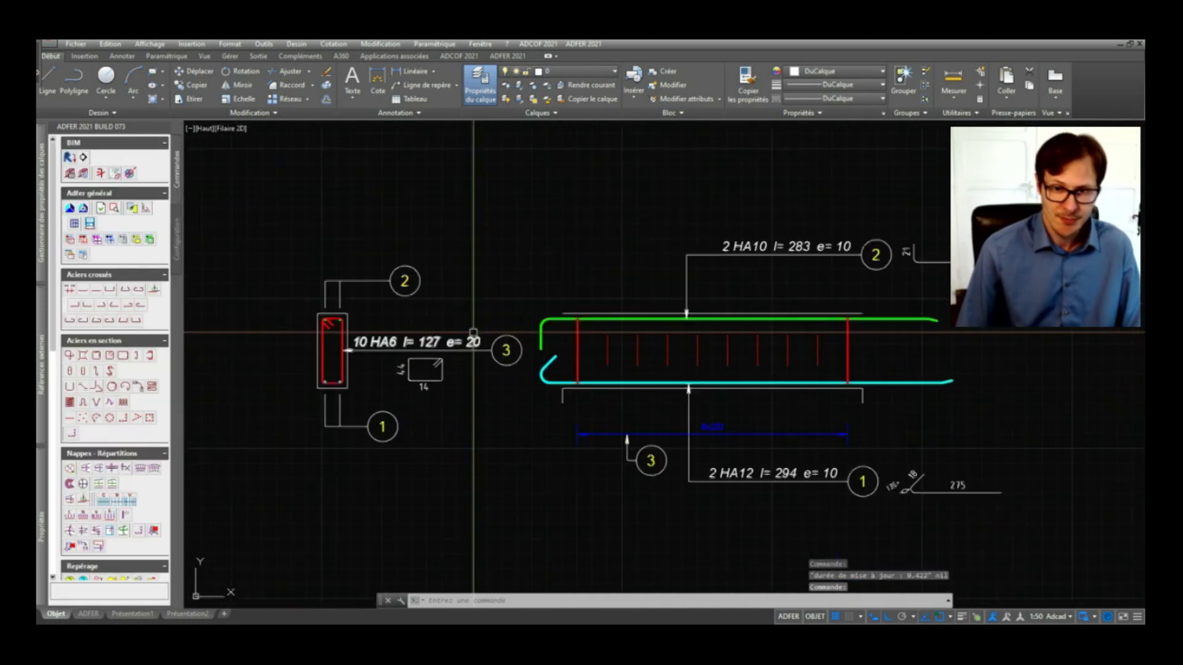
pyautogui.scroll(-1, 615, 454)
pyautogui.scroll(2, 396, 419)
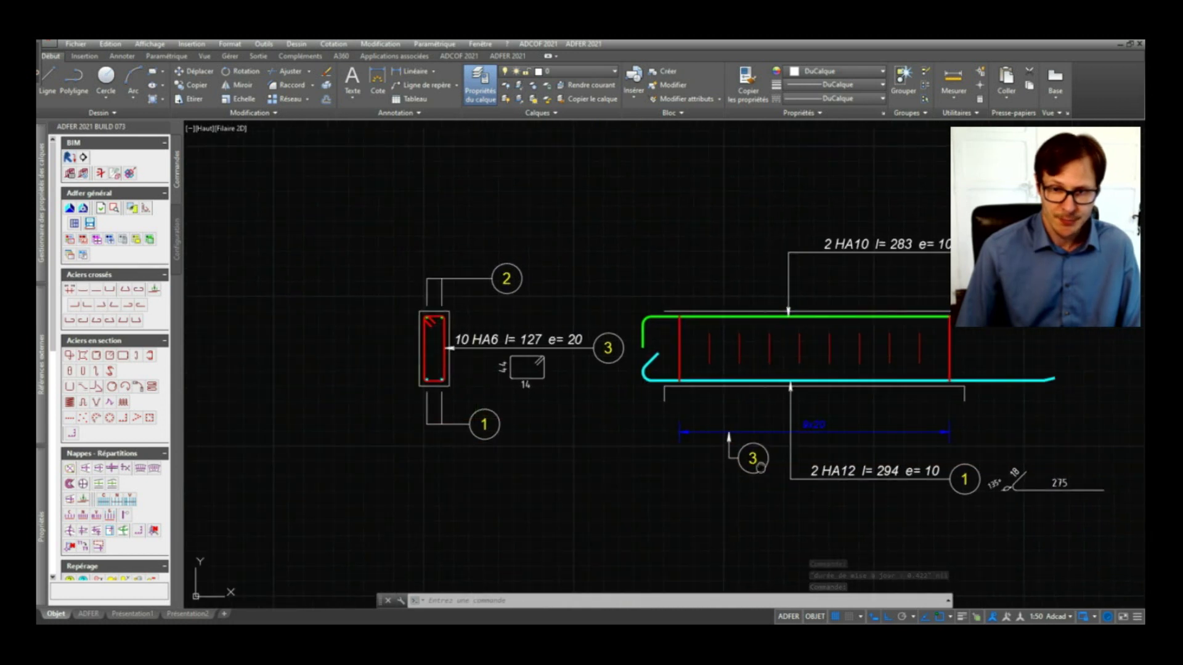
pyautogui.scroll(-1, 317, 422)
pyautogui.scroll(2, 302, 370)
pyautogui.scroll(3, 325, 333)
# Set the bottom bar bed in the section to 3 bars
pyautogui.click(324, 333)
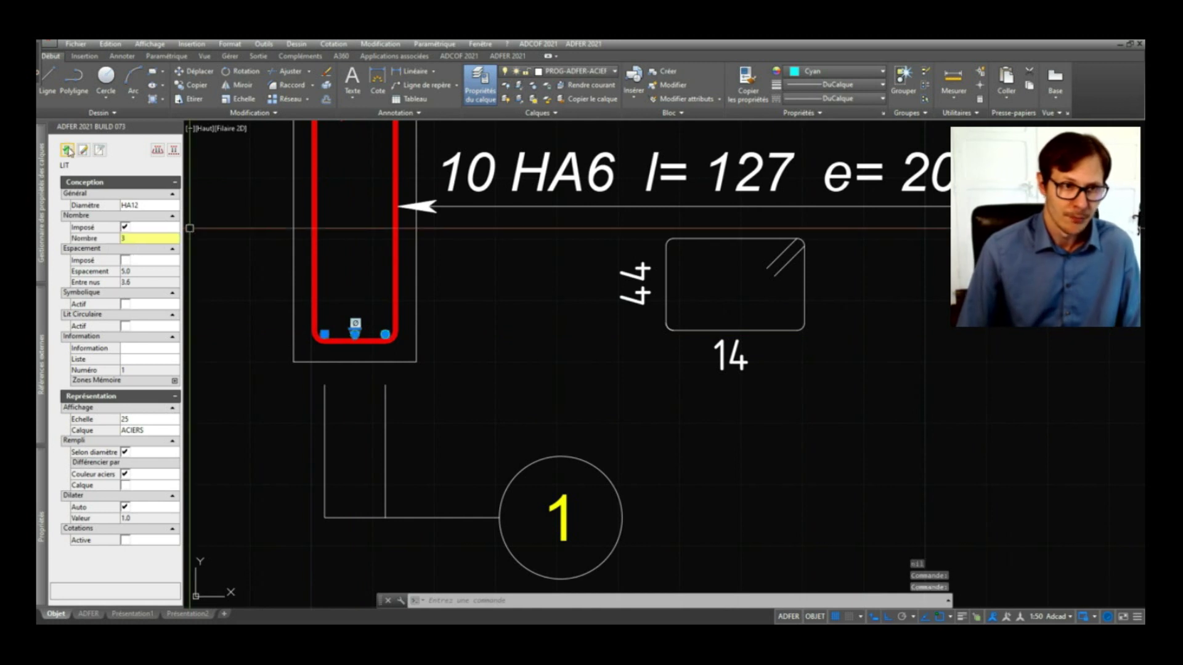
pyautogui.click(68, 151)
pyautogui.scroll(-3, 462, 343)
pyautogui.press('Escape')
pyautogui.scroll(5, 164, 408)
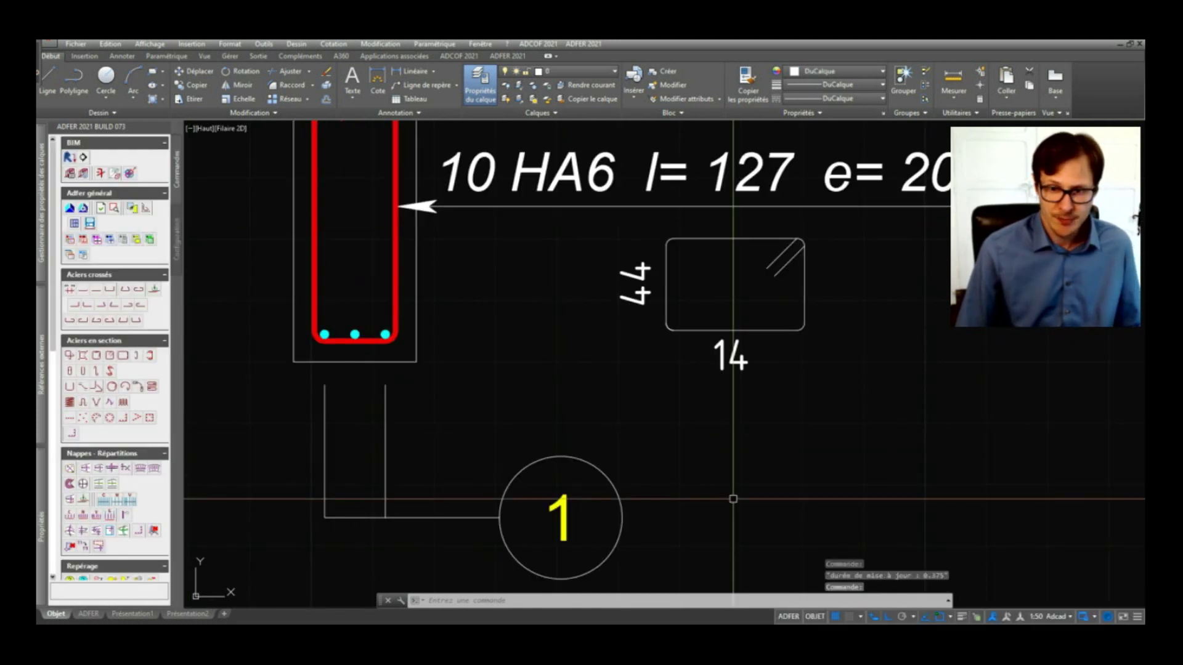
pyautogui.scroll(-8, 735, 401)
pyautogui.scroll(5, 891, 478)
pyautogui.scroll(-5, 891, 479)
pyautogui.scroll(7, 678, 394)
pyautogui.scroll(2, 631, 452)
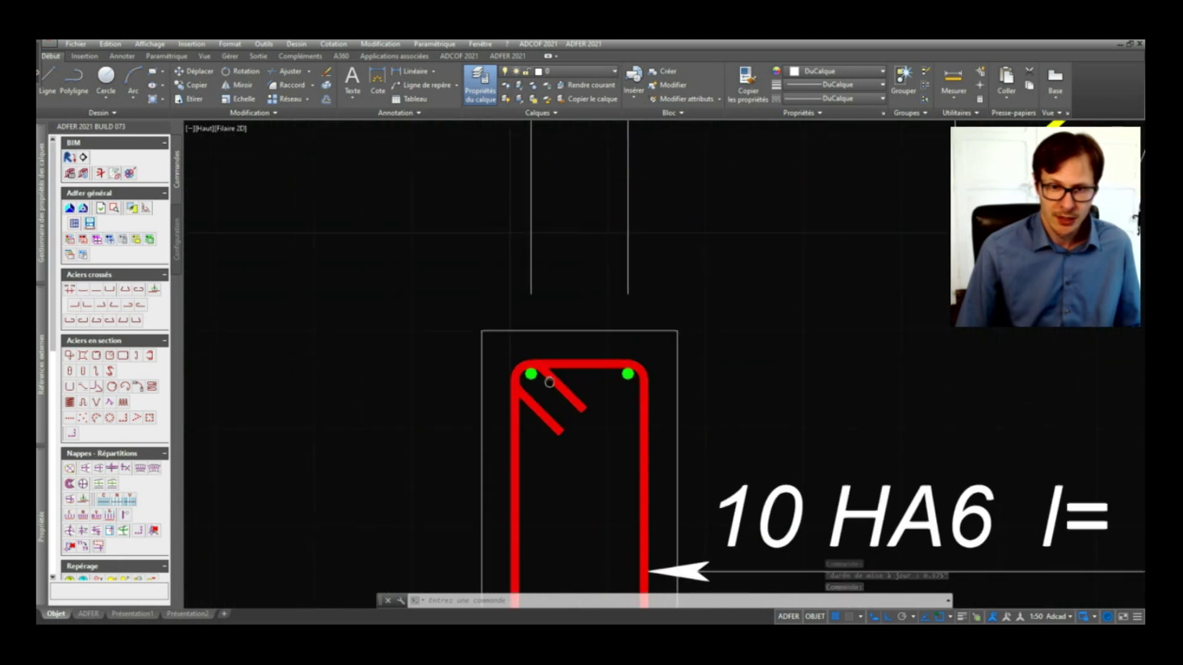
# Set the top bar bed to 3 bars, giving 3 HA10 l=283 e=5
pyautogui.click(527, 372)
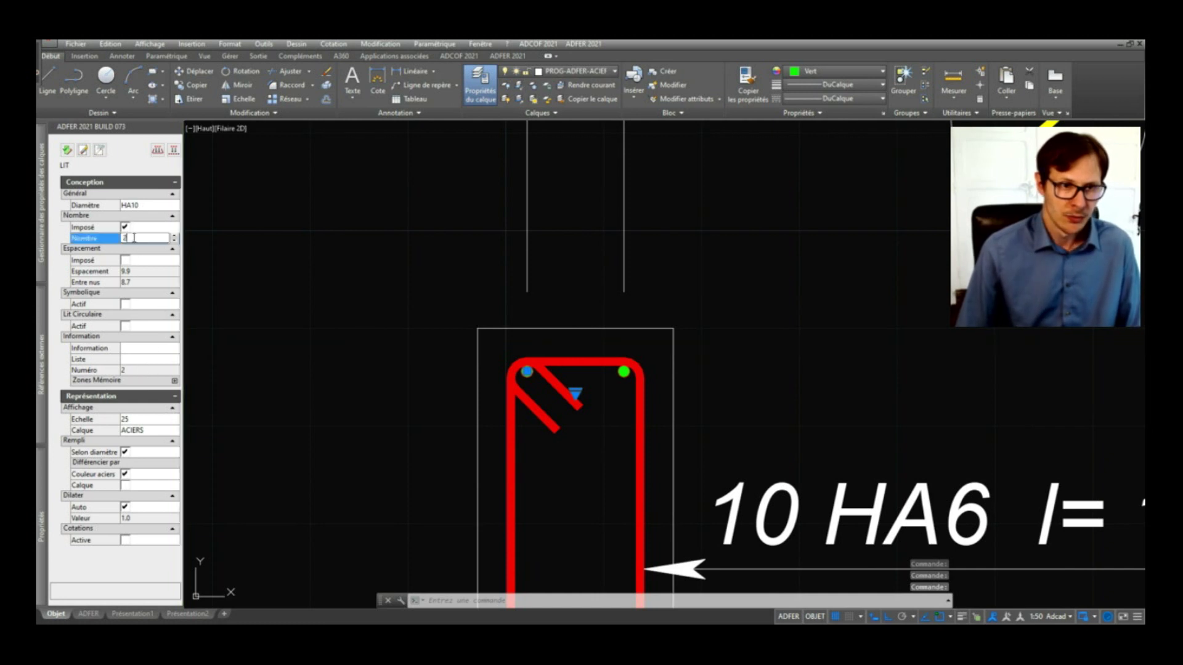
pyautogui.write('3')
pyautogui.press('Return')
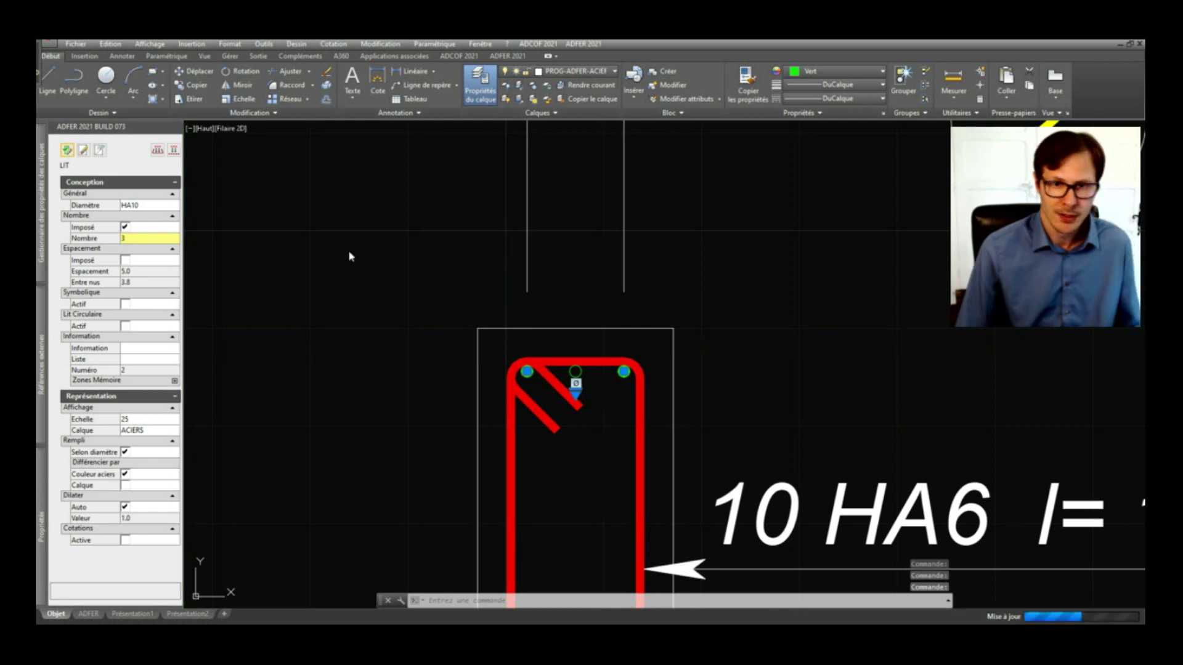
pyautogui.press('Escape')
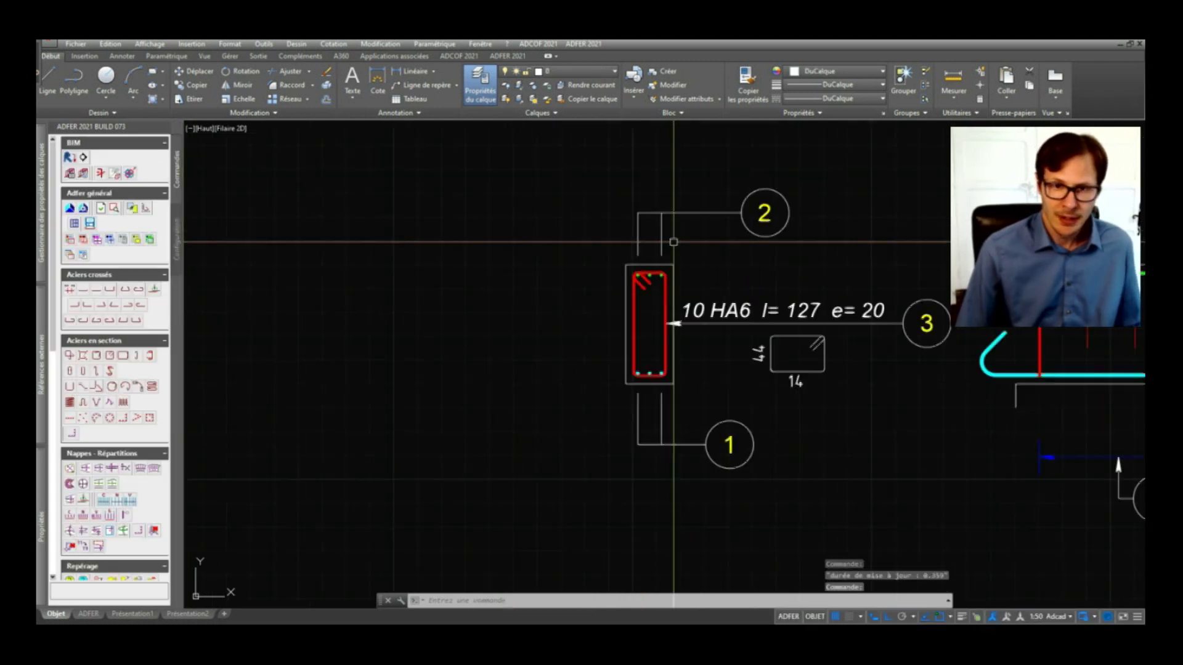
pyautogui.scroll(-2, 395, 266)
pyautogui.moveTo(584, 334)
pyautogui.mouseDown(button='middle')
pyautogui.moveTo(309, 343)
pyautogui.moveTo(381, 352)
pyautogui.mouseUp(button='middle')
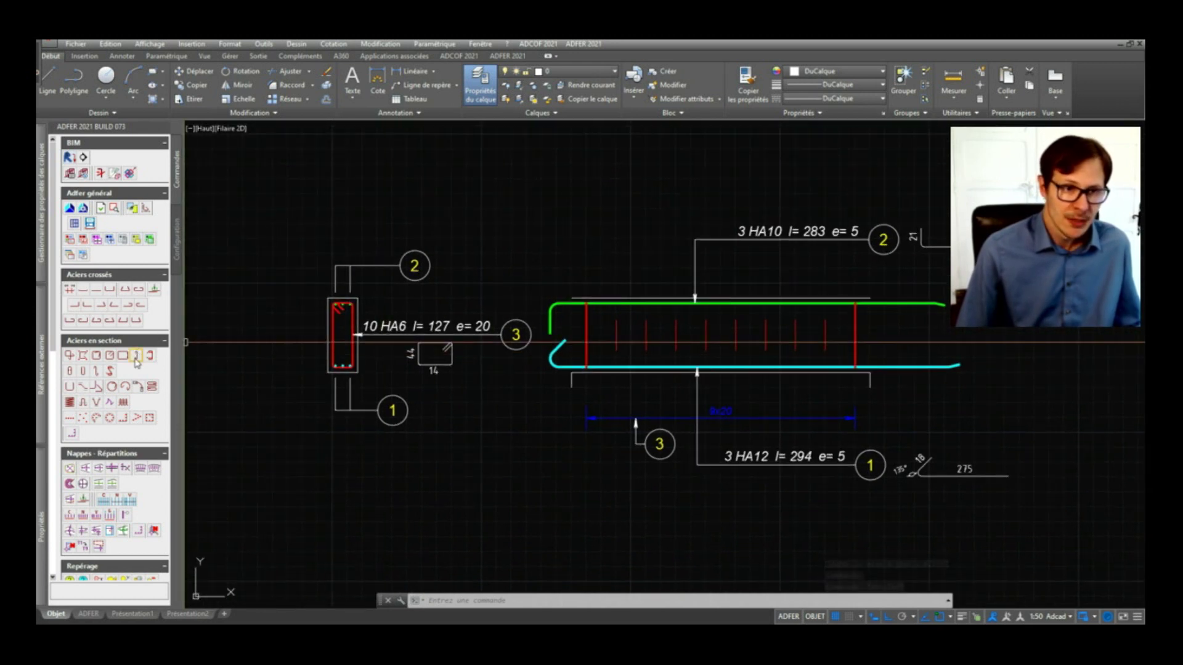
pyautogui.click(136, 356)
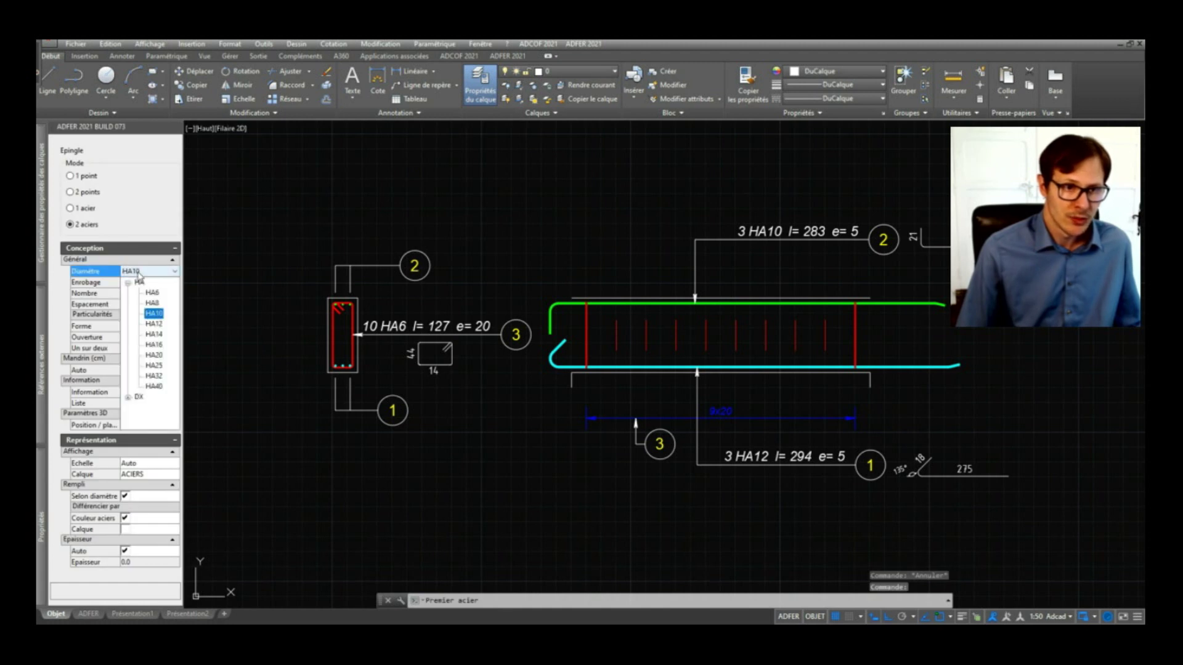
# Add a vertical HA6 pin from the bottom-middle bar to the top-middle bar
pyautogui.click(158, 293)
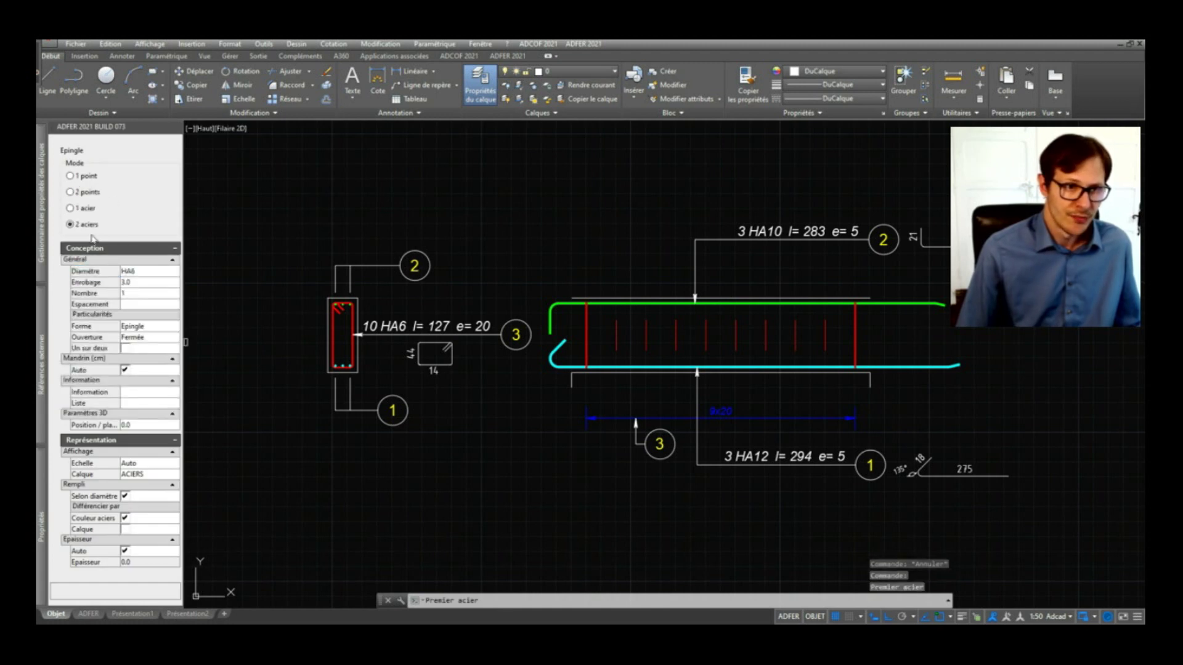
pyautogui.scroll(4, 339, 332)
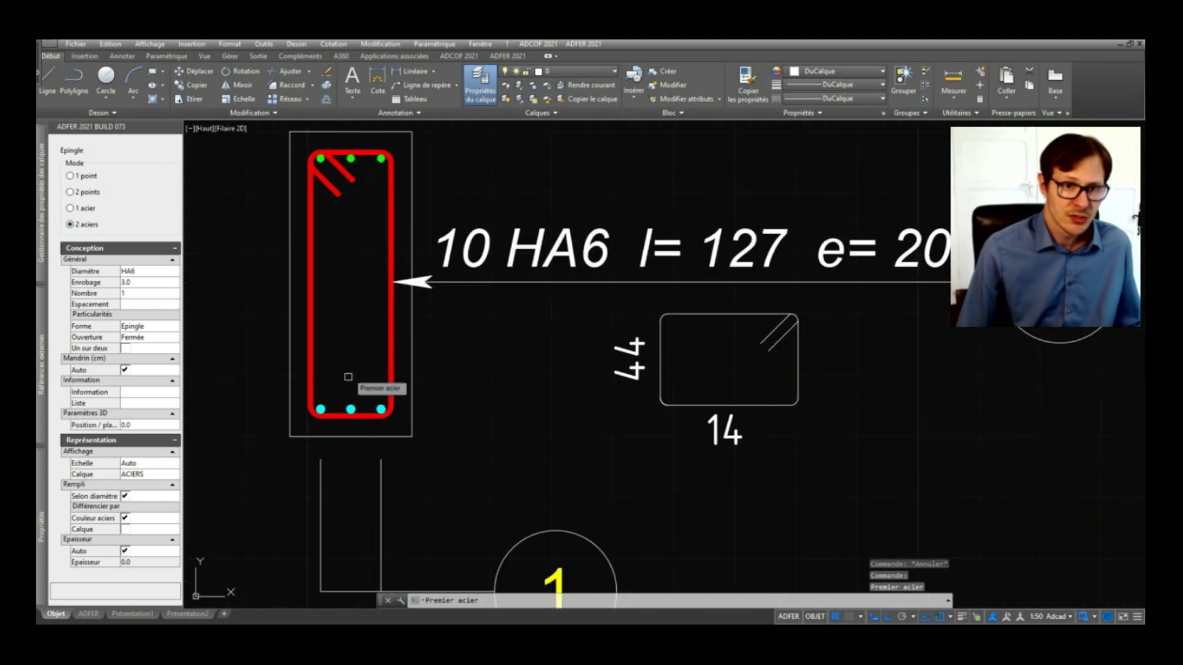
pyautogui.scroll(4, 356, 391)
pyautogui.click(356, 428)
pyautogui.scroll(-4, 381, 428)
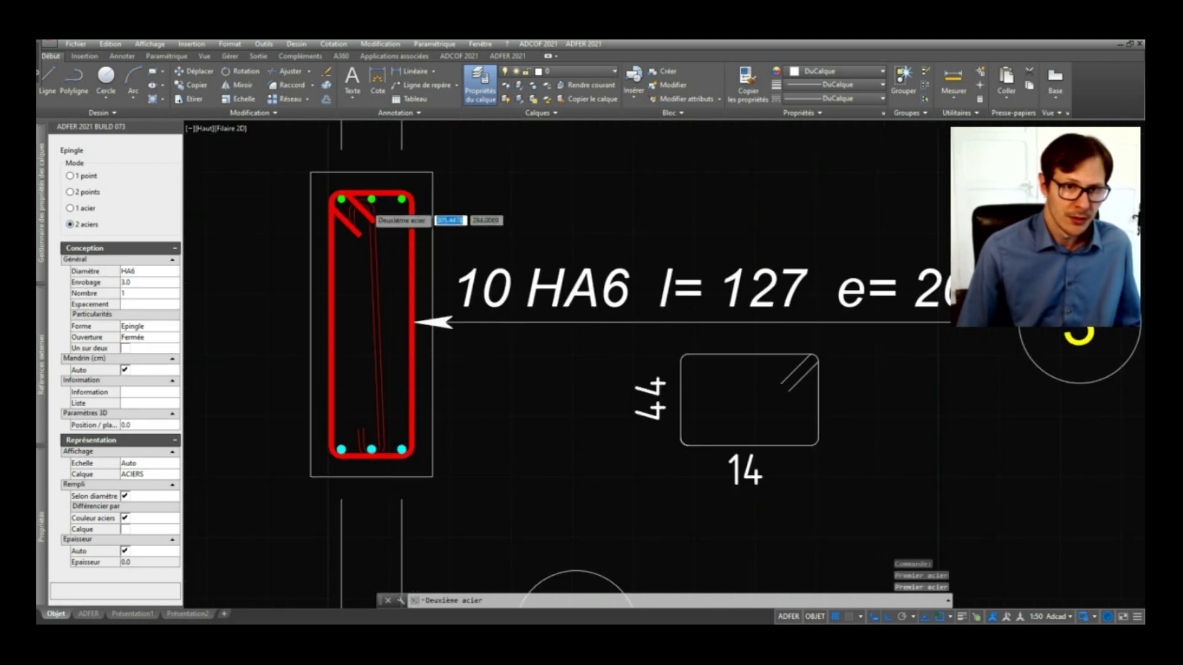
pyautogui.scroll(2, 369, 205)
pyautogui.scroll(4, 376, 196)
pyautogui.click(381, 190)
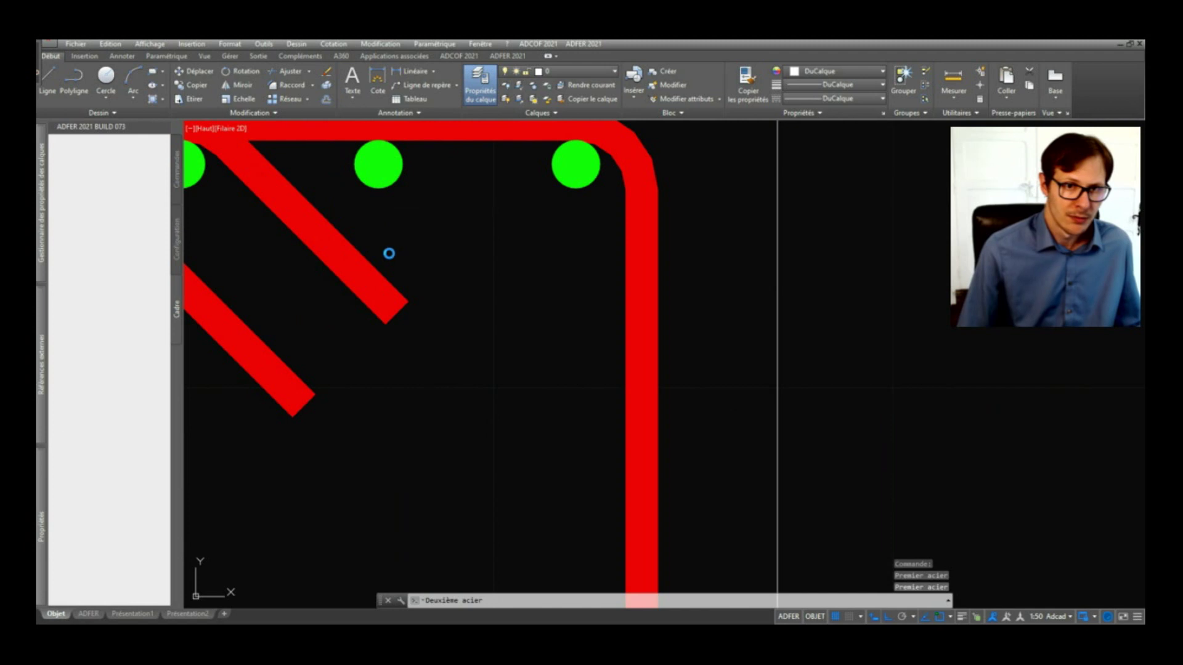
pyautogui.scroll(-5, 406, 245)
pyautogui.scroll(-2, 439, 332)
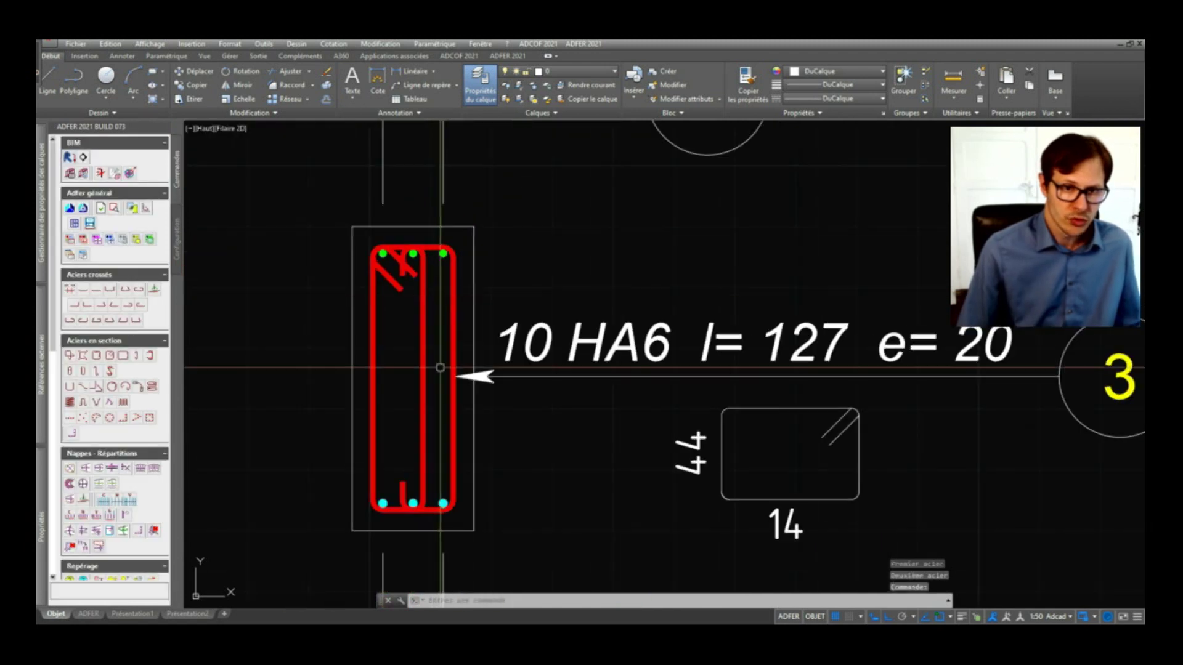
pyautogui.moveTo(412, 269); pyautogui.dragTo(515, 253, button='middle')
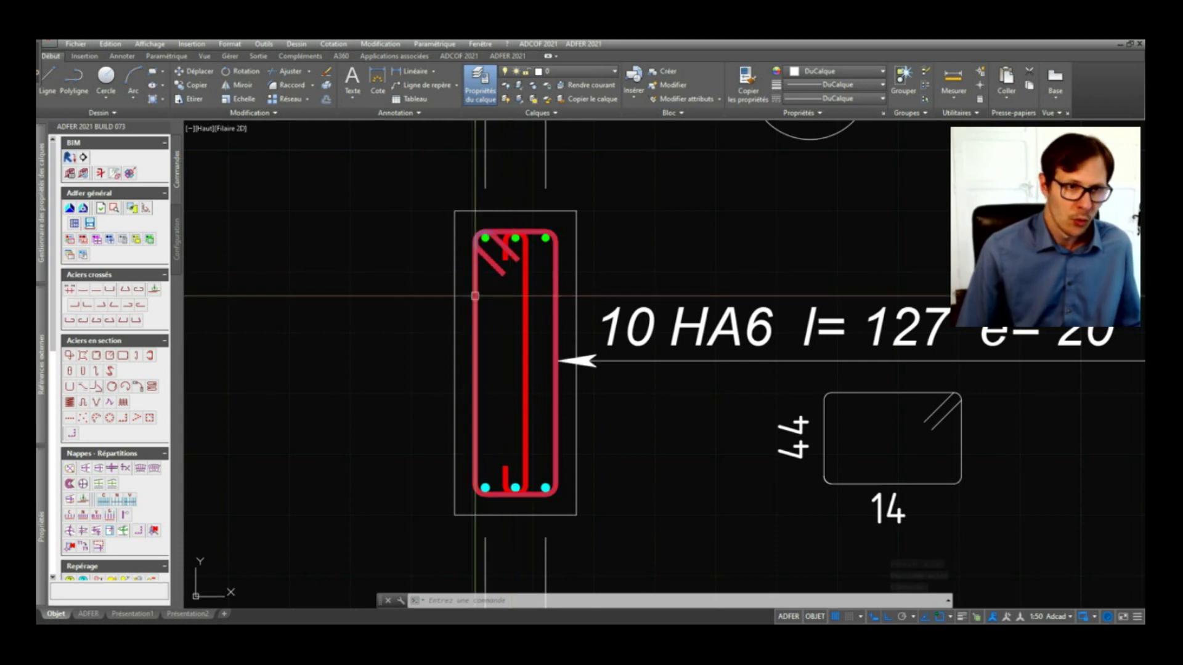
pyautogui.scroll(-2, 467, 374)
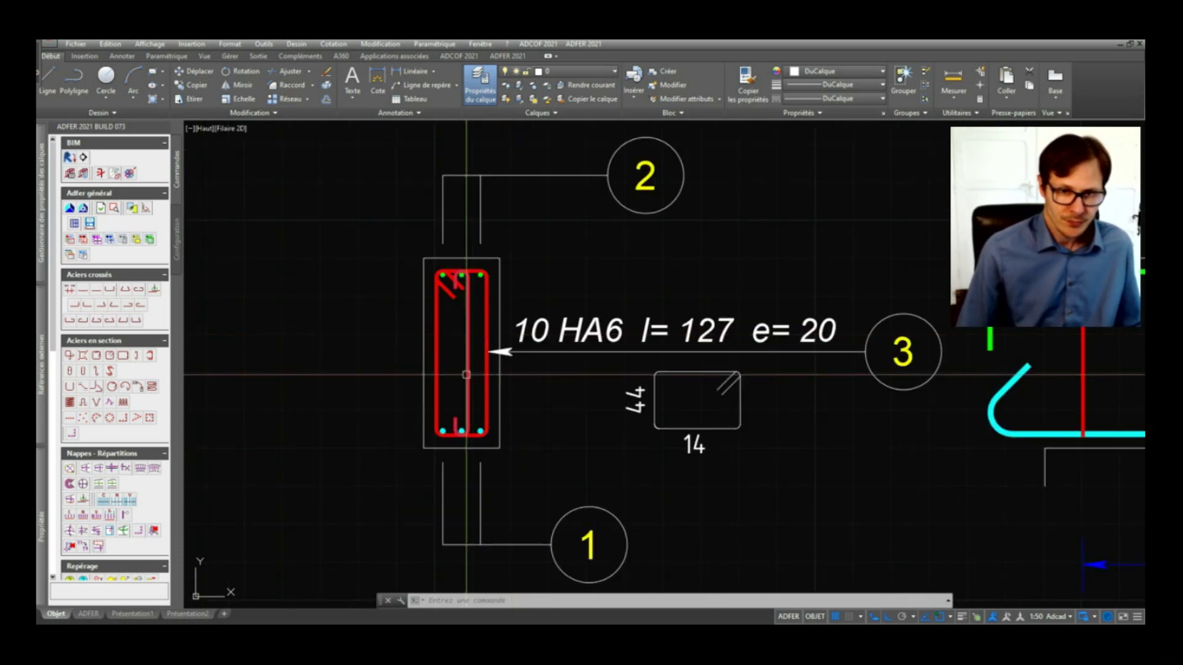
pyautogui.scroll(-3, 563, 306)
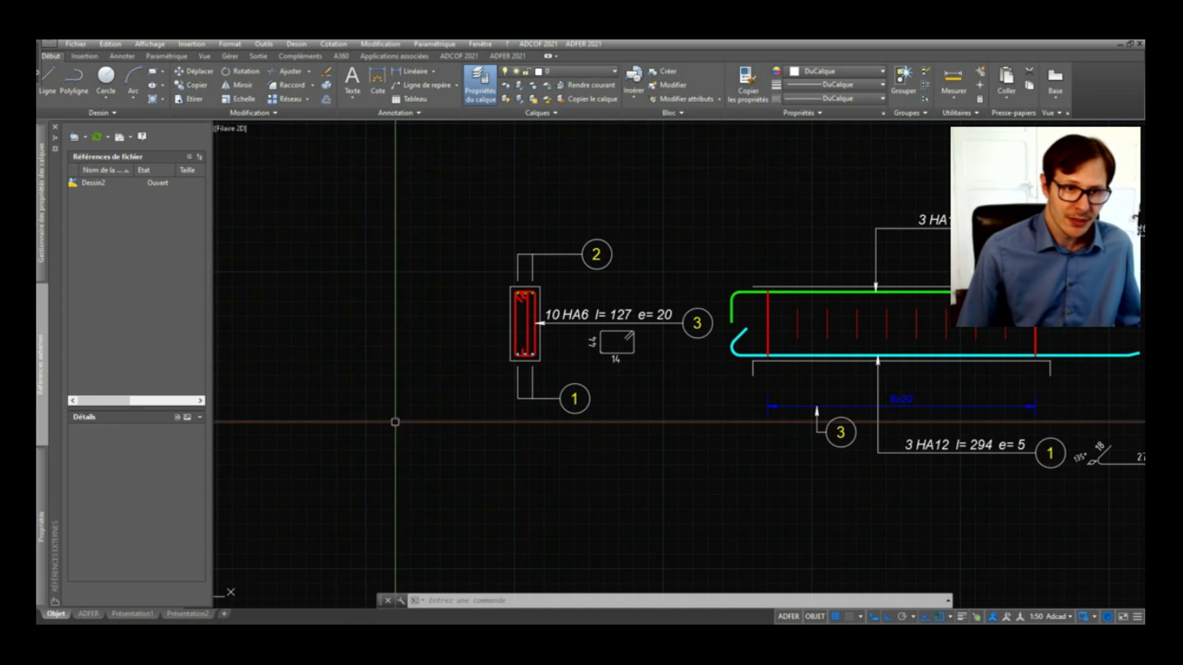
pyautogui.moveTo(395, 422); pyautogui.dragTo(507, 408, button='middle')
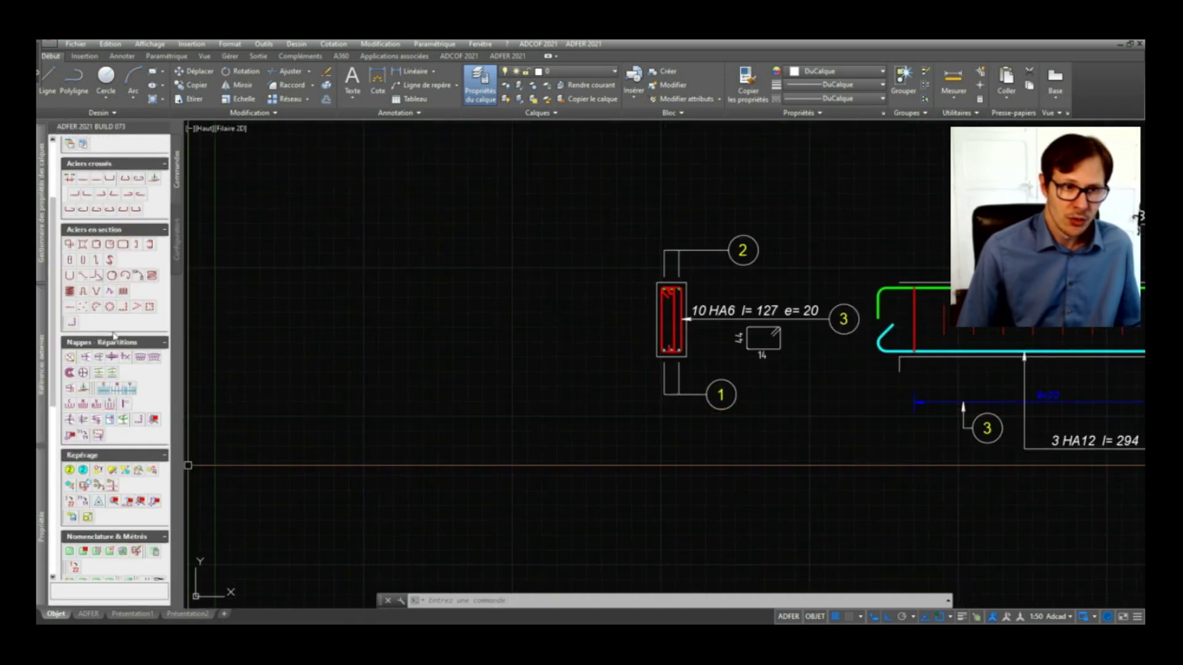
# Start marking a bar in the section, then cancel the command
pyautogui.click(70, 471)
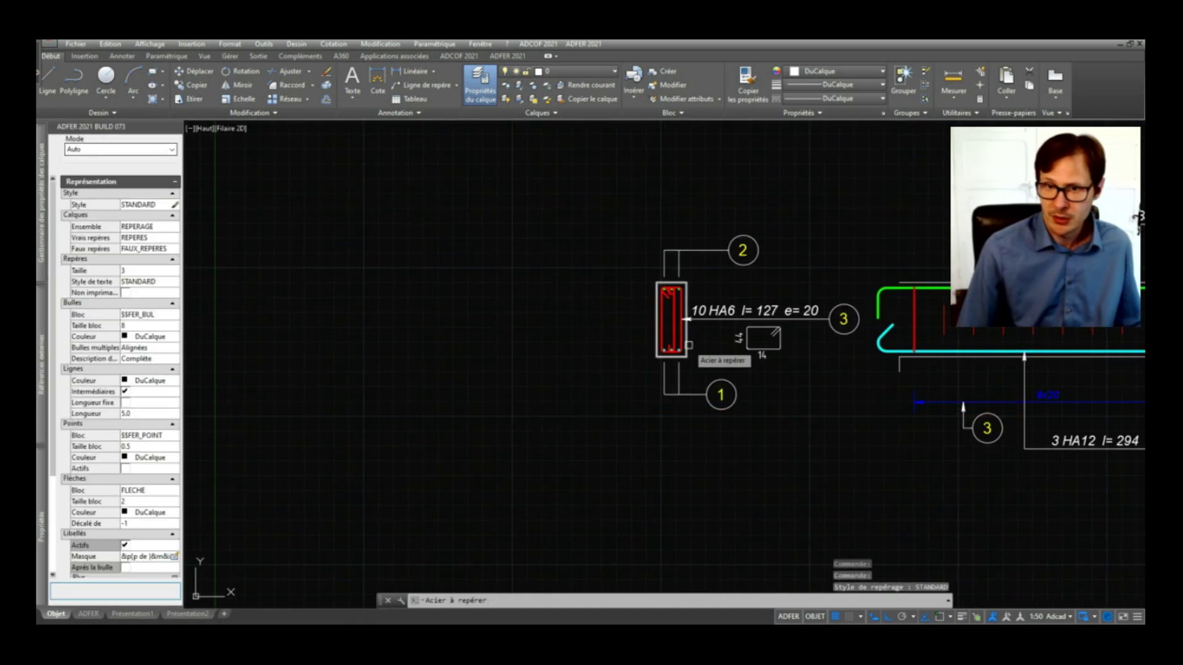
pyautogui.scroll(2, 670, 322)
pyautogui.click(683, 322)
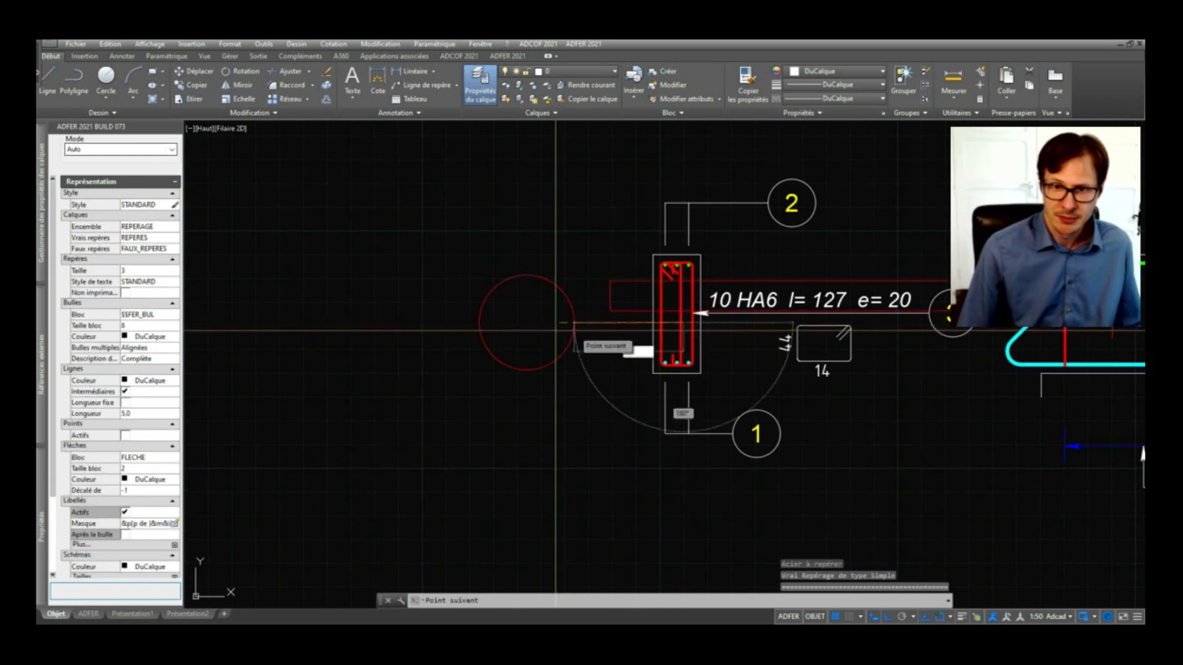
pyautogui.scroll(-2, 513, 339)
pyautogui.press('Escape')
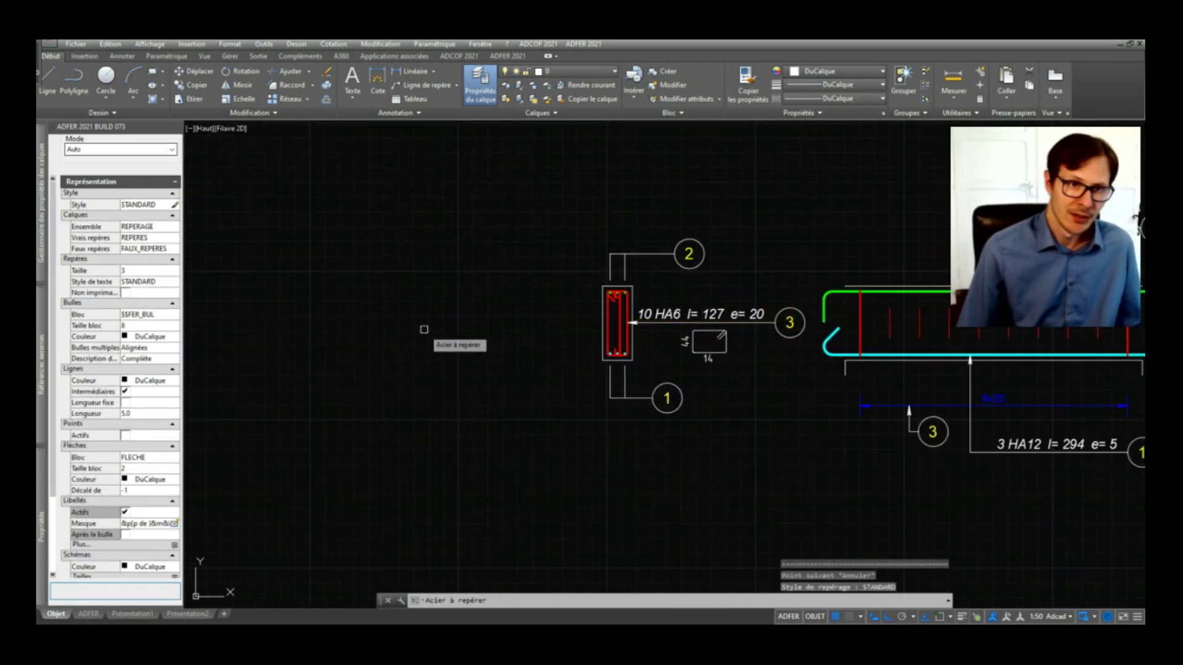
pyautogui.press('Escape')
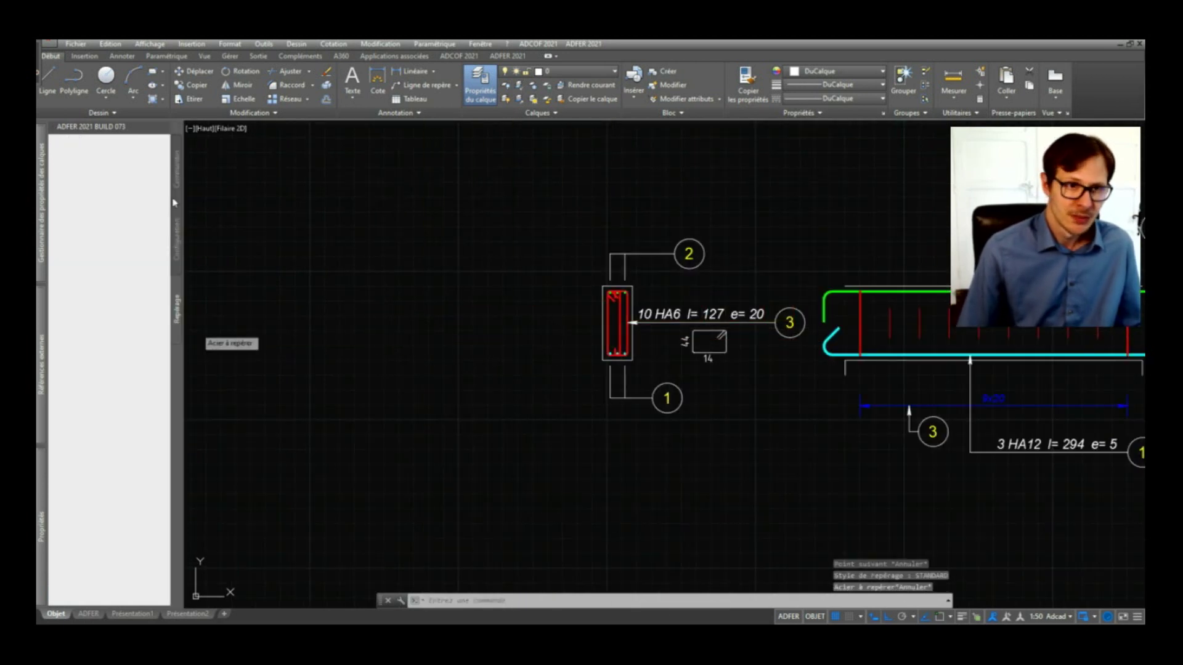
# Set Echelle par défaut to 25 in Configuration and rescale the label to 1/25
pyautogui.click(179, 244)
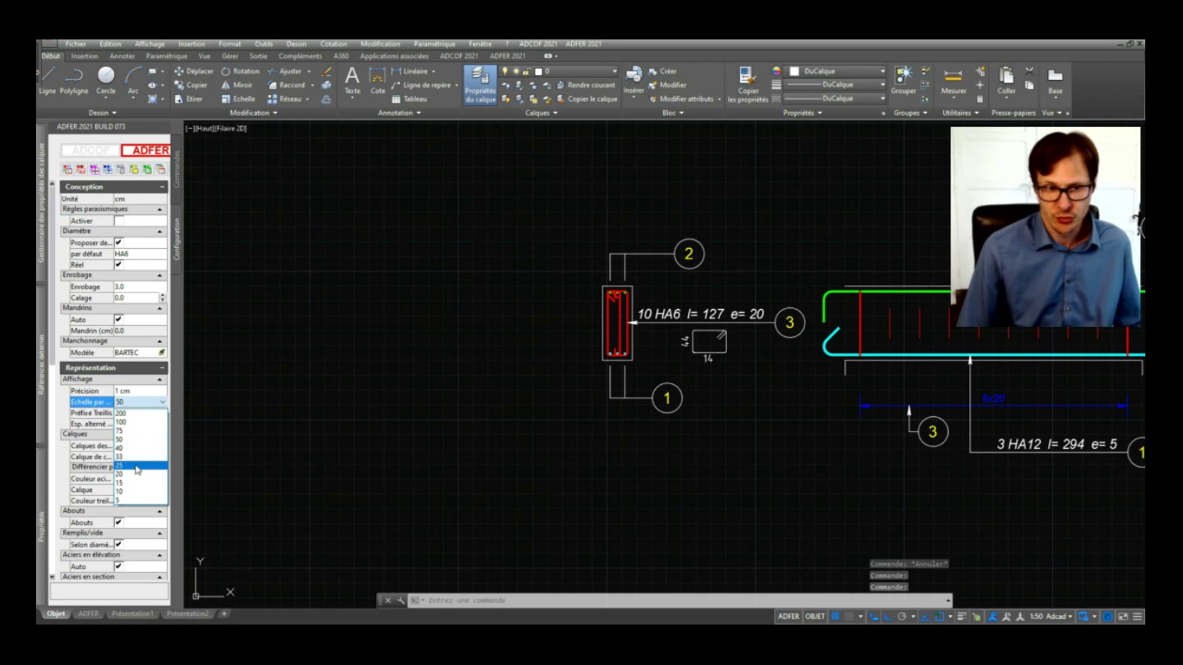
pyautogui.click(138, 467)
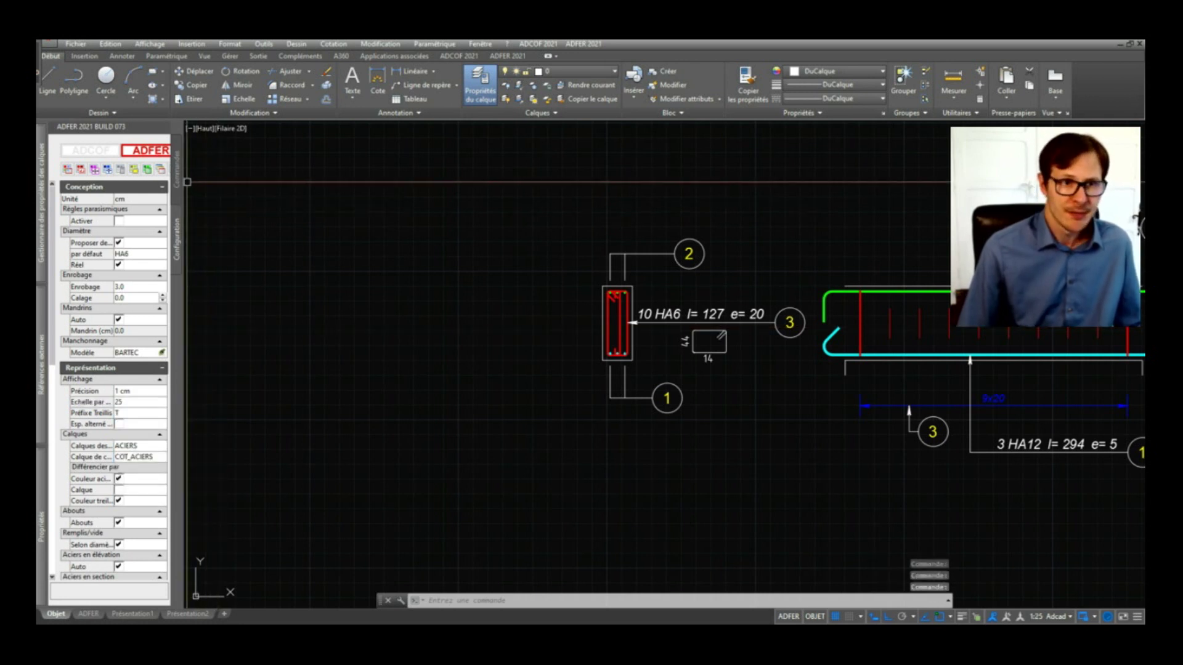
pyautogui.click(179, 196)
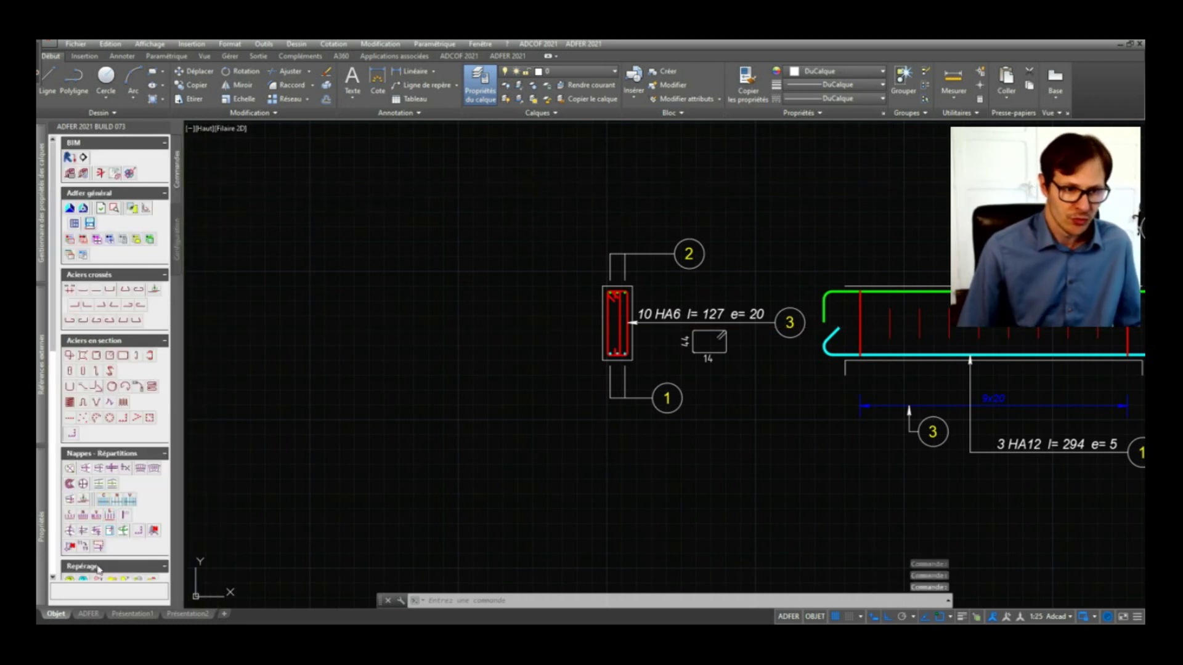
pyautogui.scroll(-3, 99, 568)
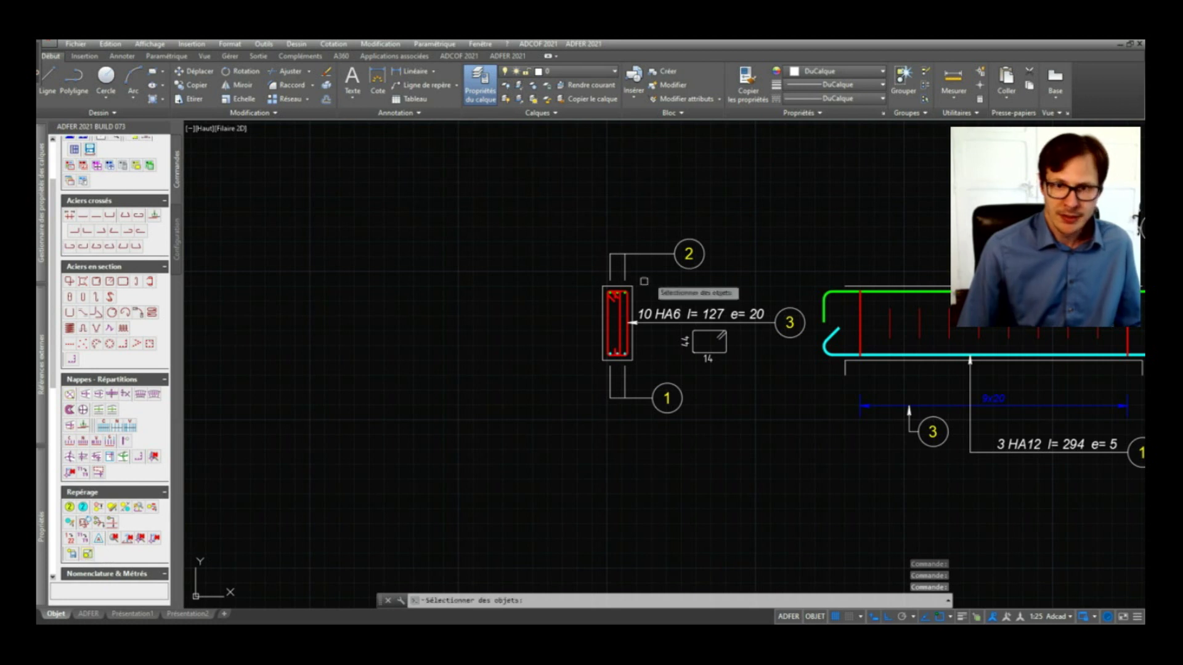
pyautogui.scroll(2, 626, 307)
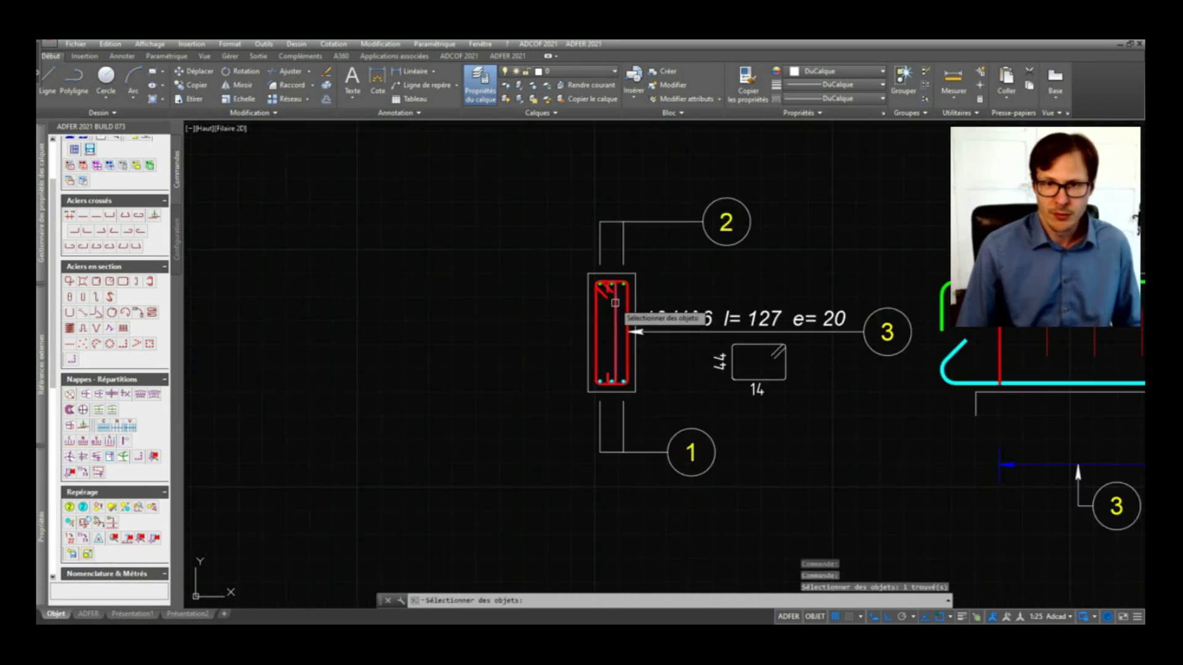
pyautogui.press('Return')
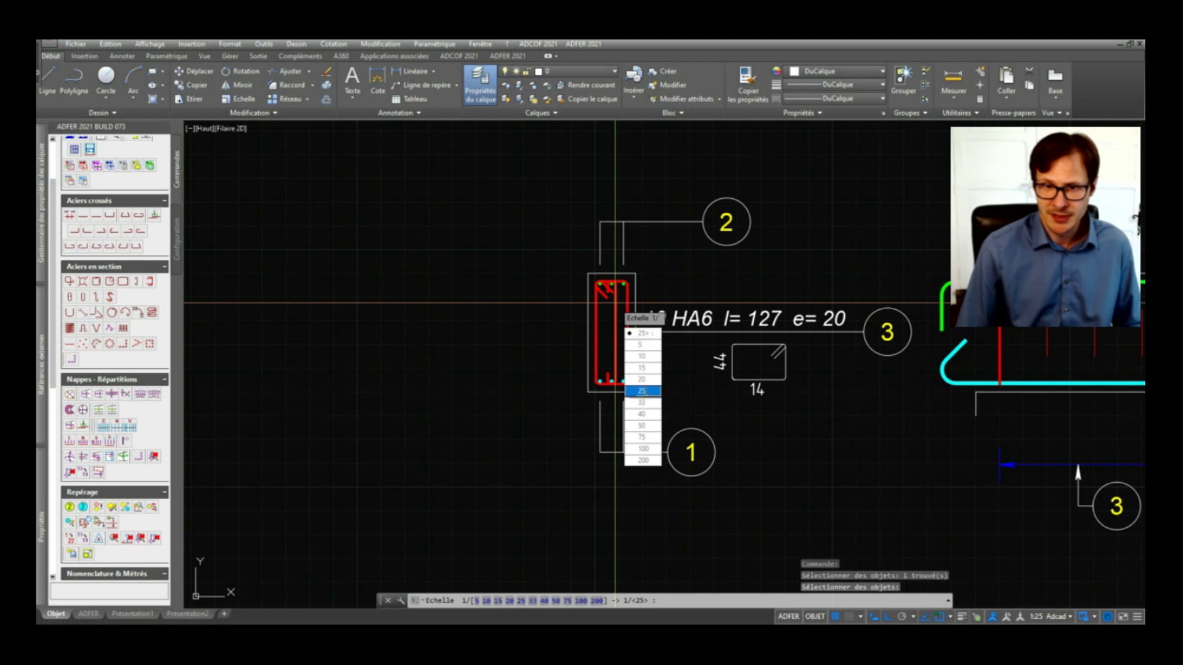
pyautogui.click(642, 391)
pyautogui.click(68, 507)
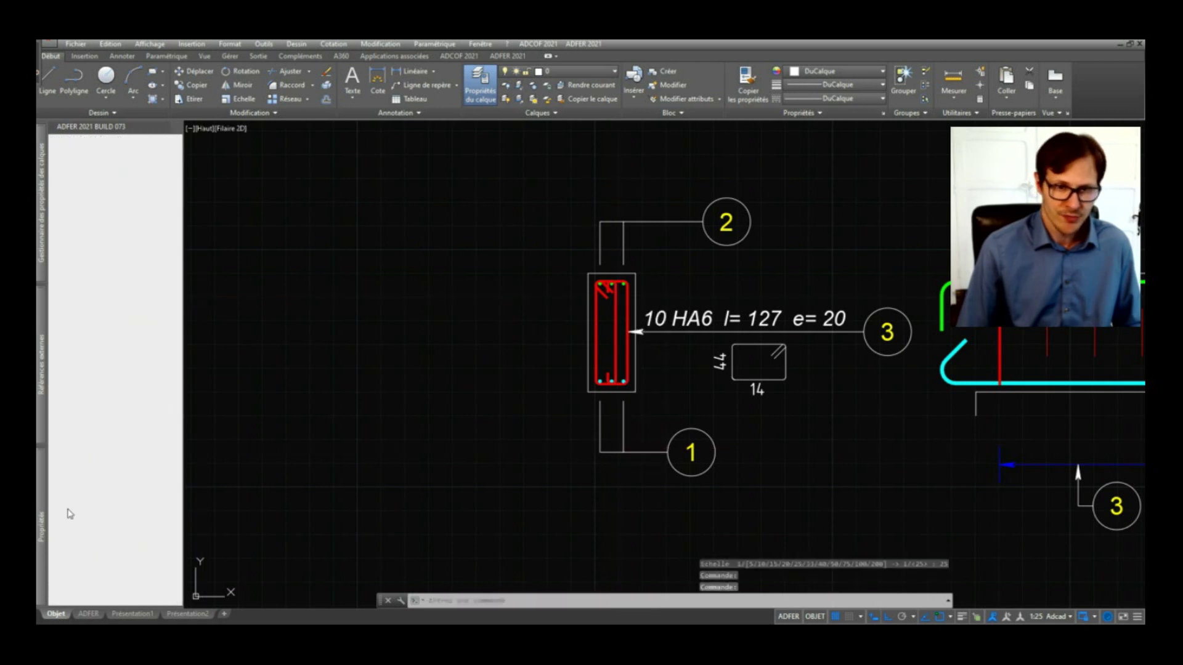
# Label the pin in the section as mark 4, 1 HA6 l=56
pyautogui.click(616, 319)
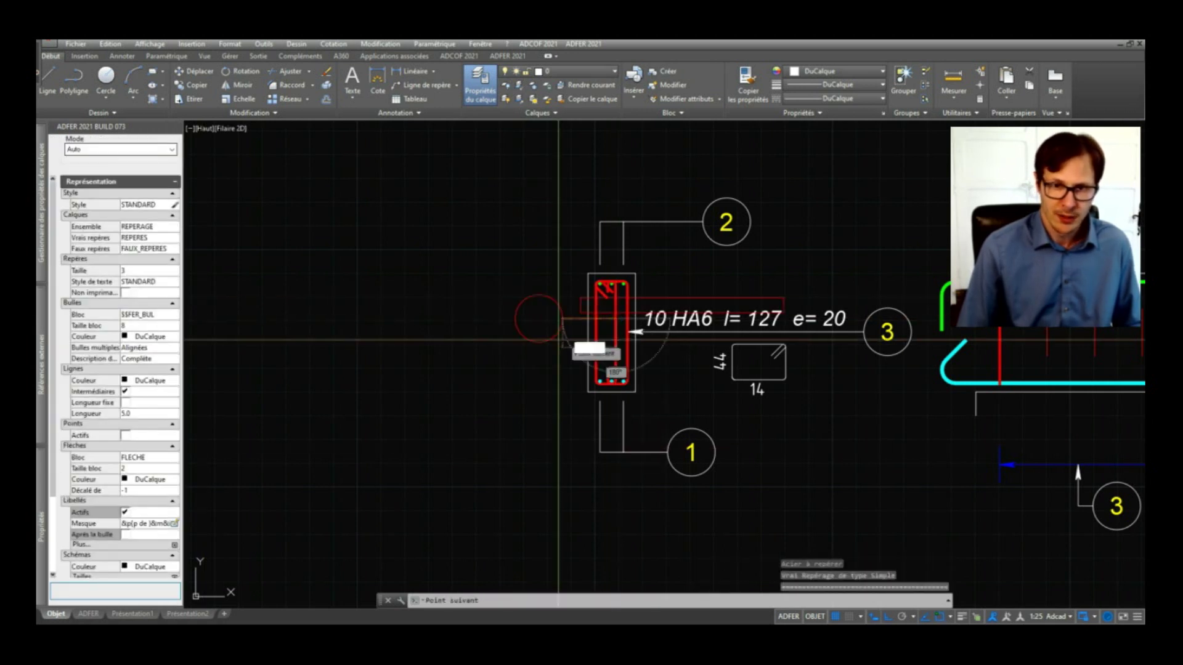
pyautogui.press('Return')
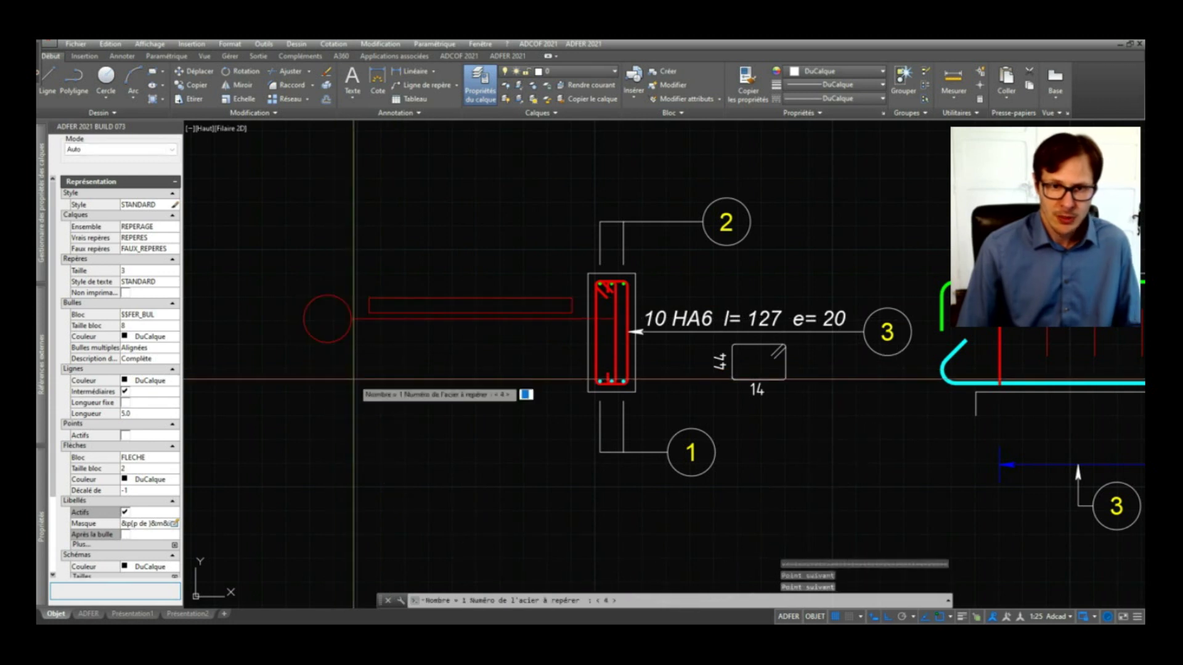
pyautogui.press('Return')
# Delete the old mark 3 callout from the elevation
pyautogui.scroll(-4, 364, 308)
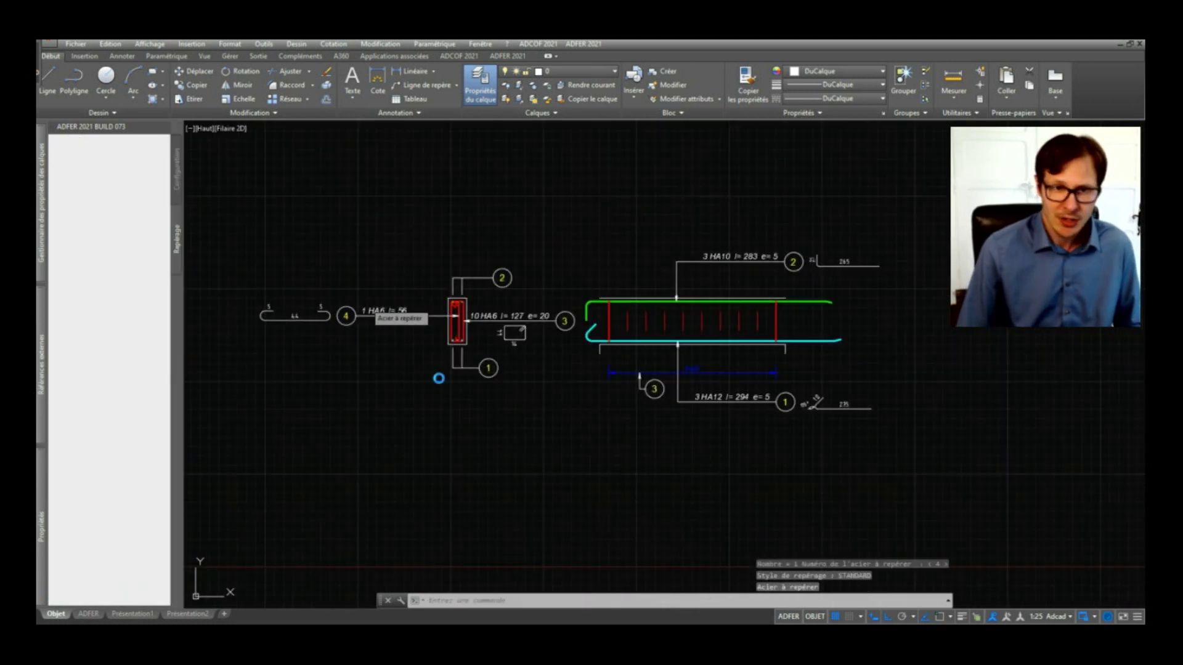
pyautogui.click(654, 388)
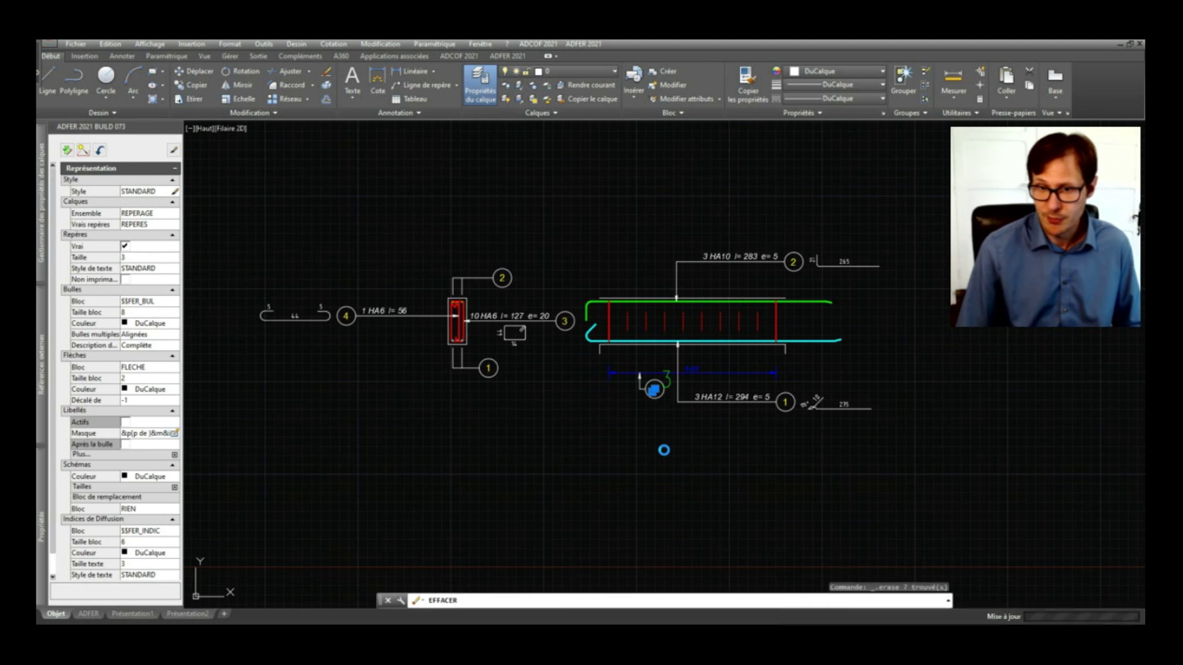
pyautogui.press('Delete')
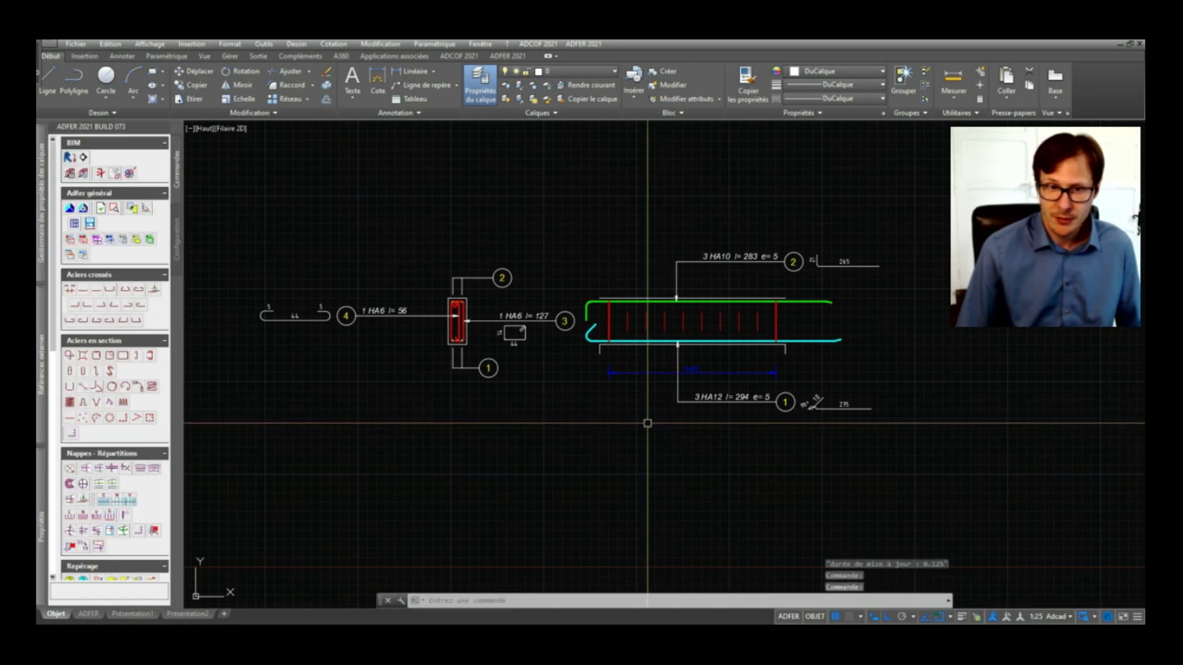
pyautogui.scroll(-5, 106, 414)
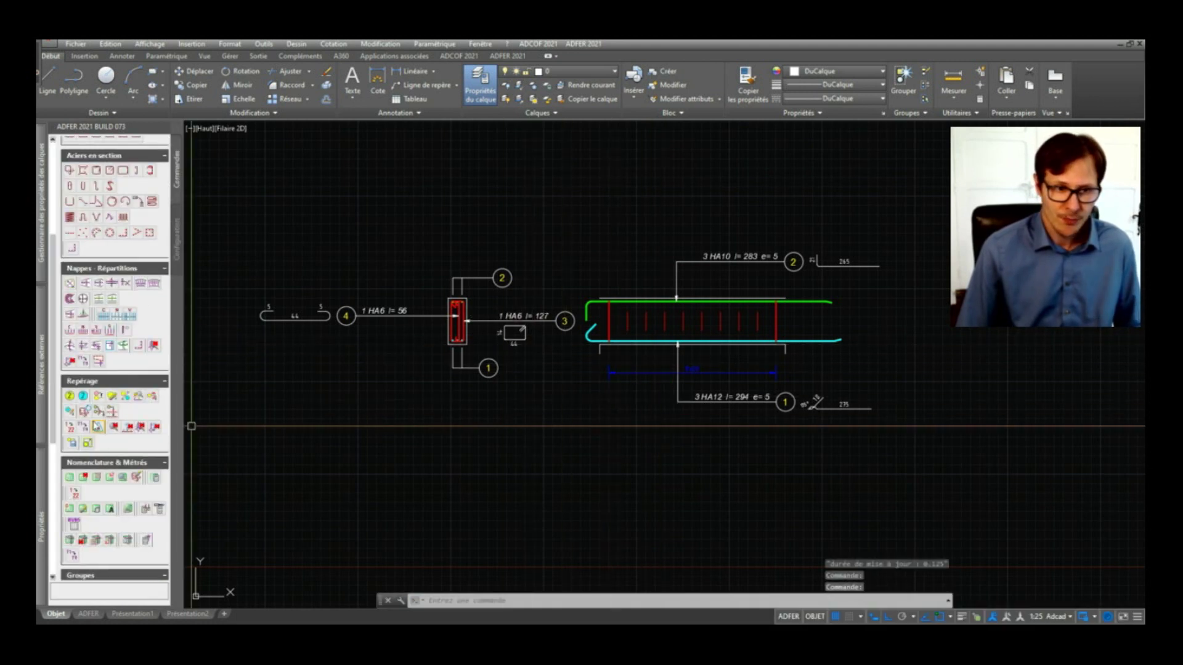
# Start a Repérage callout on the 9x20 stirrup distribution, Libellés Actifs off, leader below it
pyautogui.click(70, 399)
pyautogui.scroll(4, 609, 351)
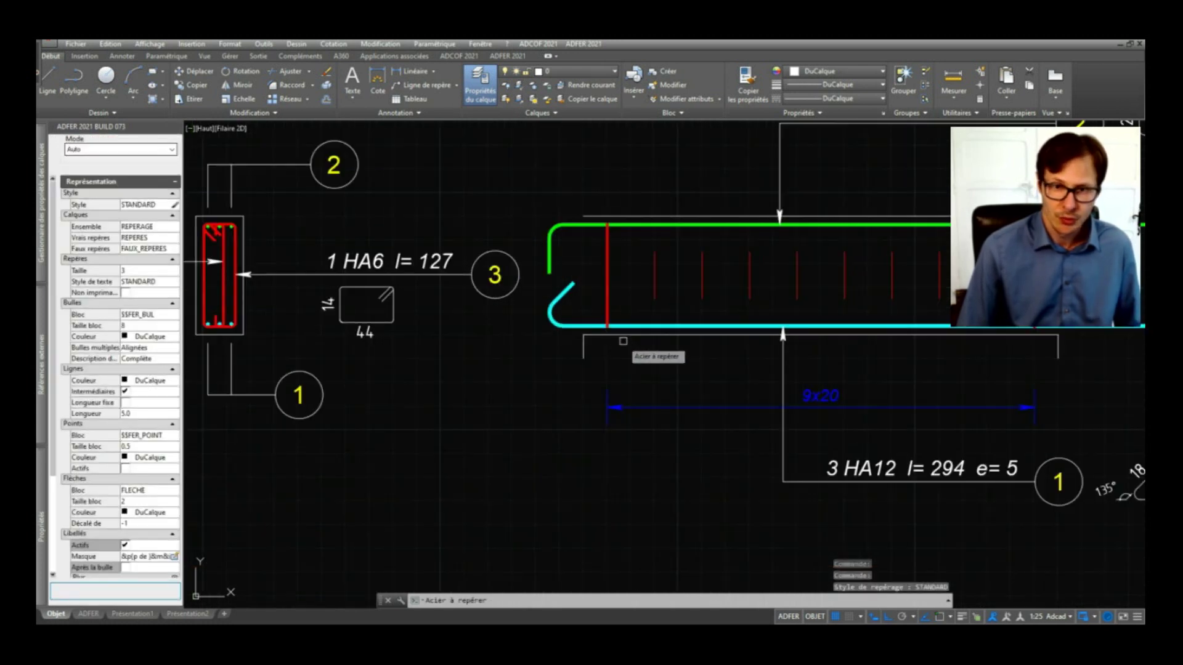
pyautogui.click(665, 406)
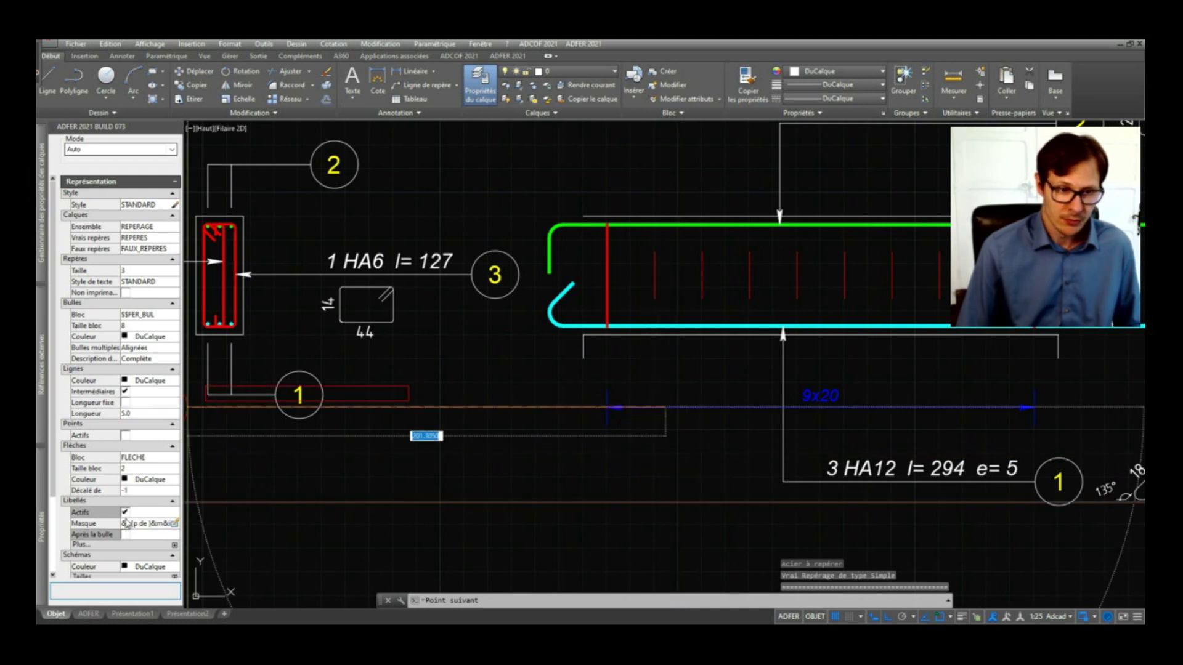
pyautogui.click(125, 512)
pyautogui.scroll(-2, 416, 266)
pyautogui.scroll(2, 589, 383)
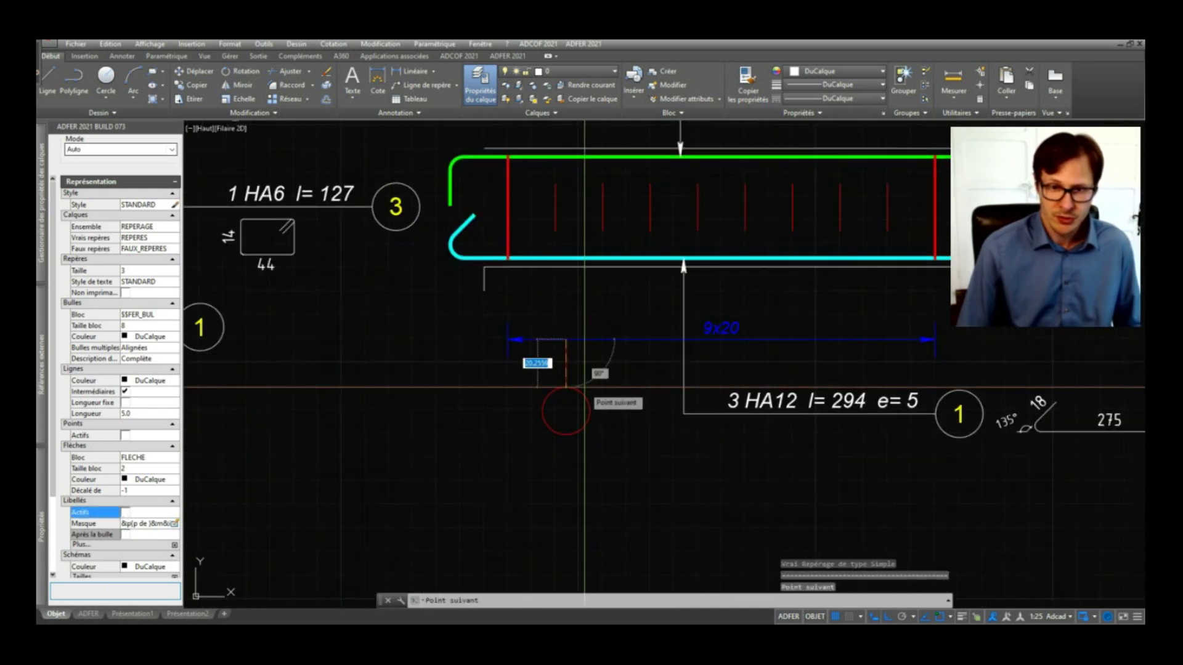
pyautogui.click(593, 388)
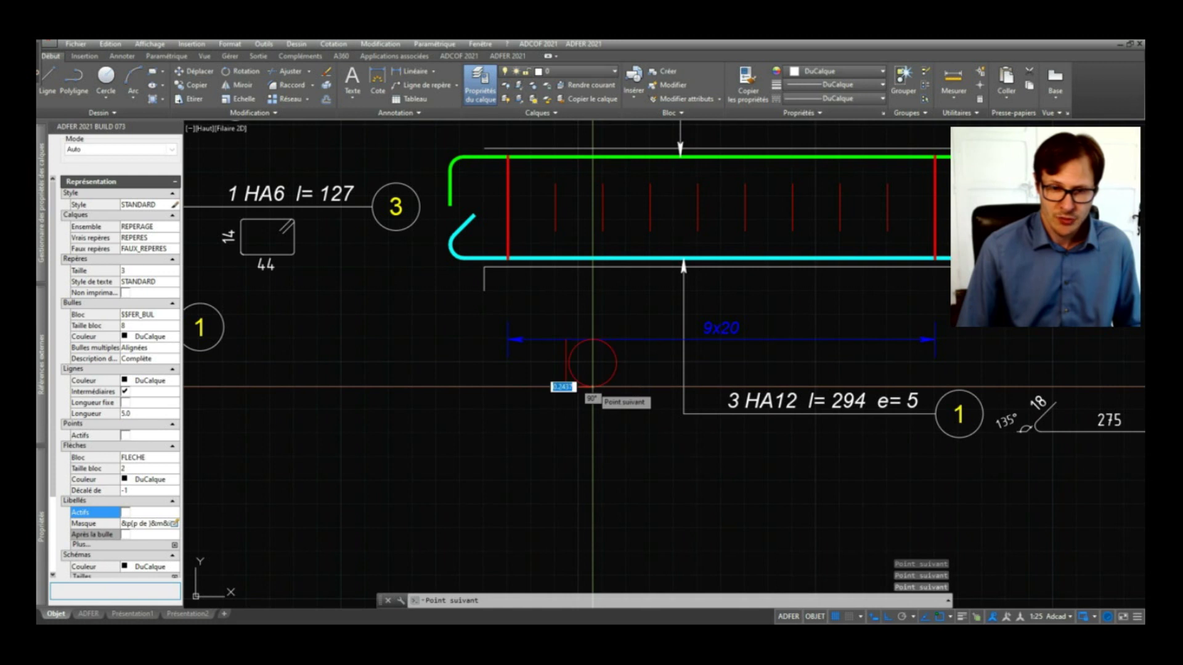
pyautogui.press('Return')
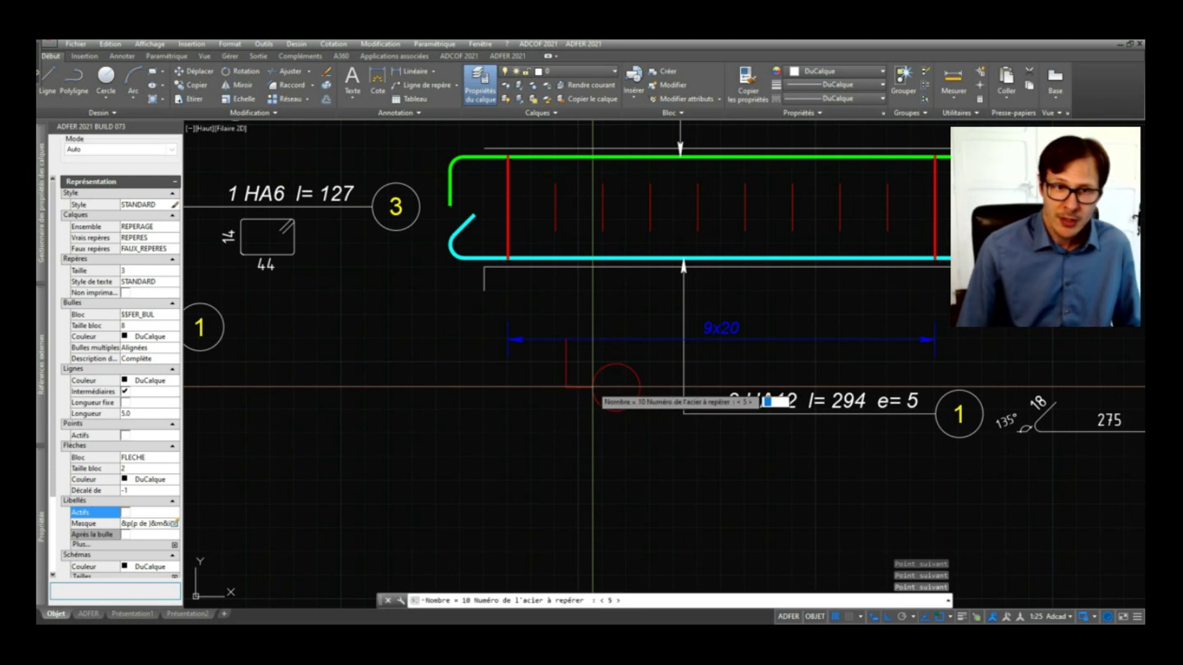
# Enter marks 3,4 so both bubbles read 10 HA6 e=20, then reframe the beam detail
pyautogui.scroll(-4, 593, 386)
pyautogui.scroll(4, 599, 383)
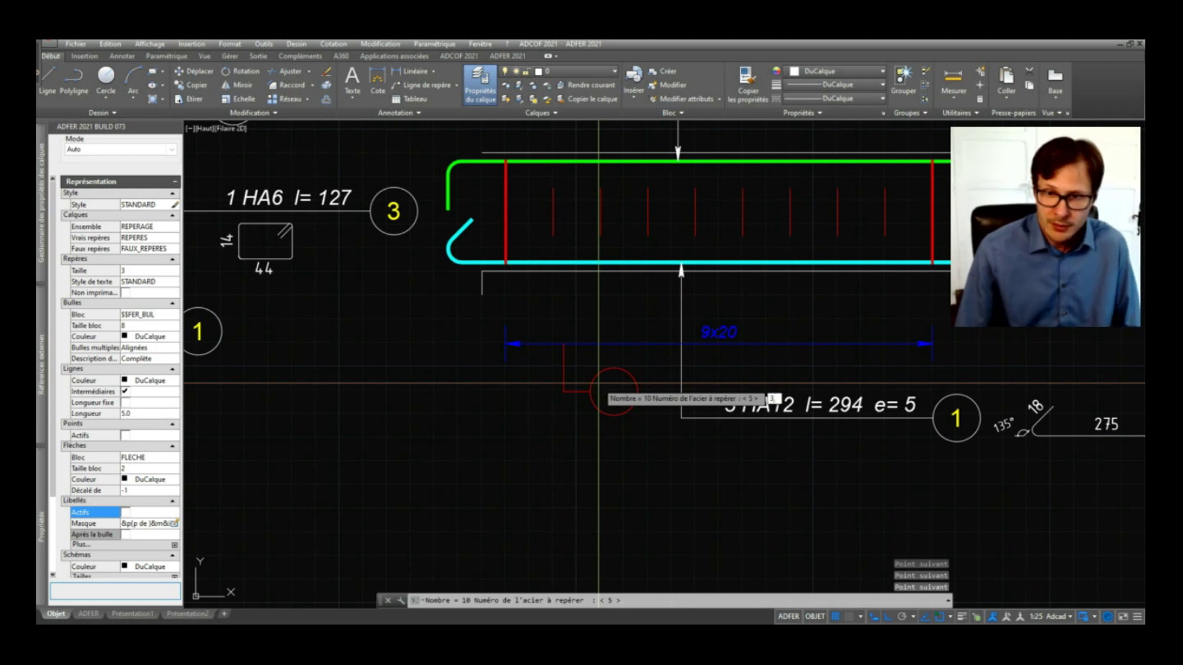
pyautogui.press('Return')
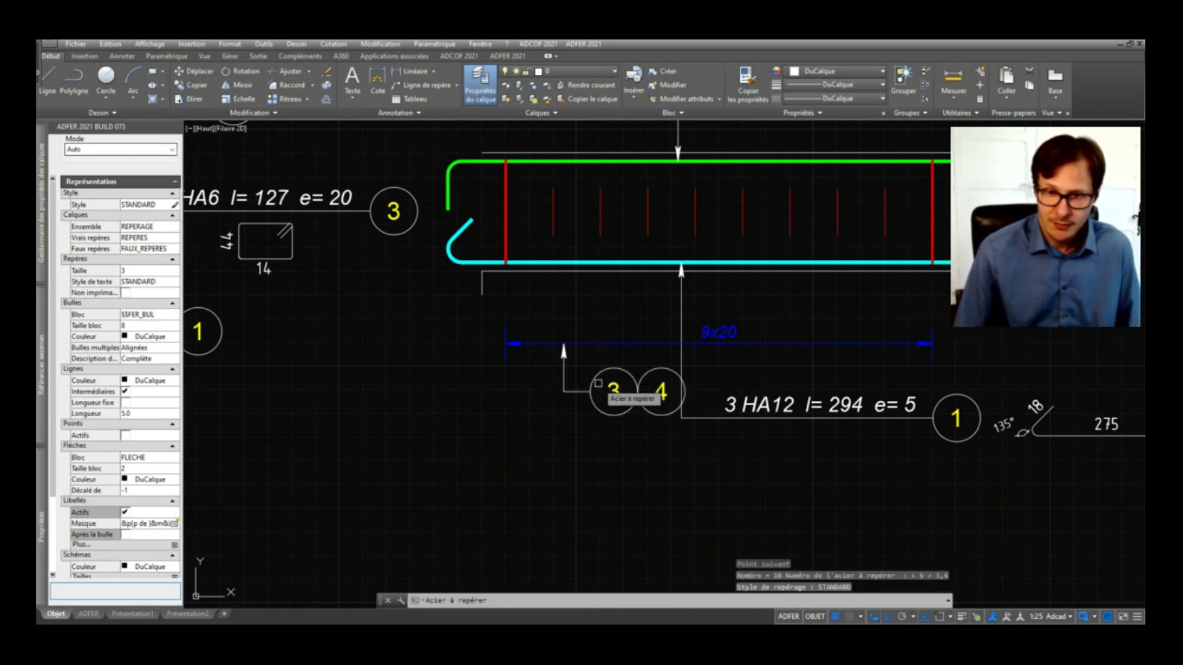
pyautogui.scroll(-2, 598, 384)
pyautogui.moveTo(508, 344); pyautogui.dragTo(616, 369, button='middle')
pyautogui.press('Escape')
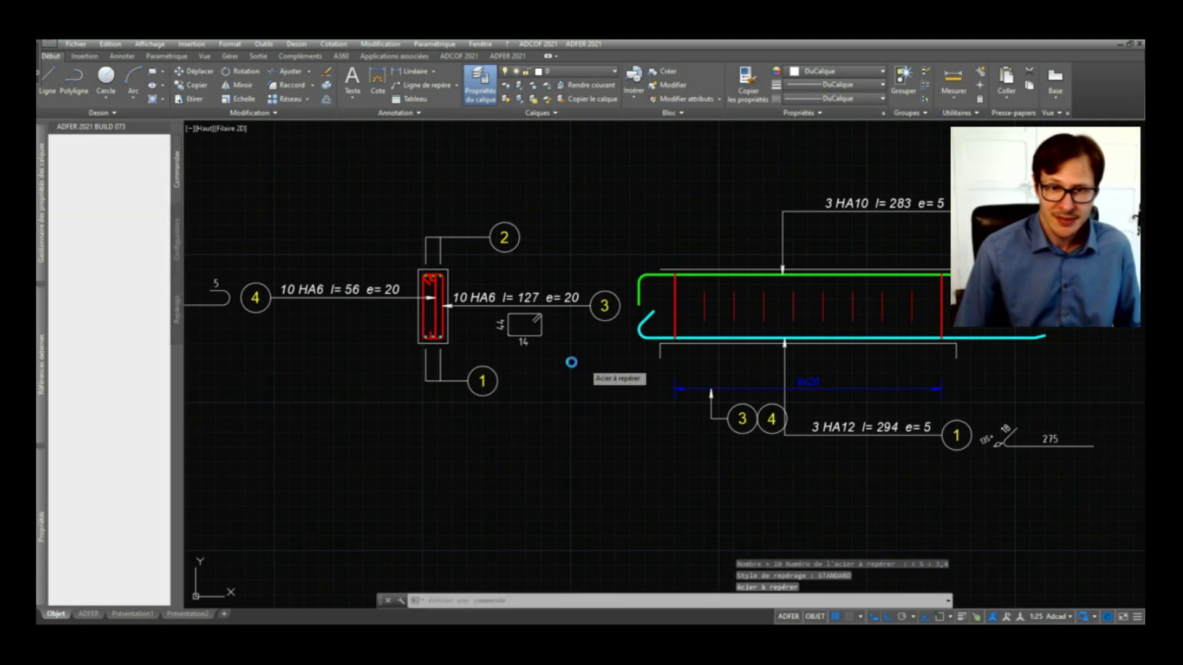
pyautogui.scroll(2, 585, 363)
pyautogui.scroll(2, 762, 406)
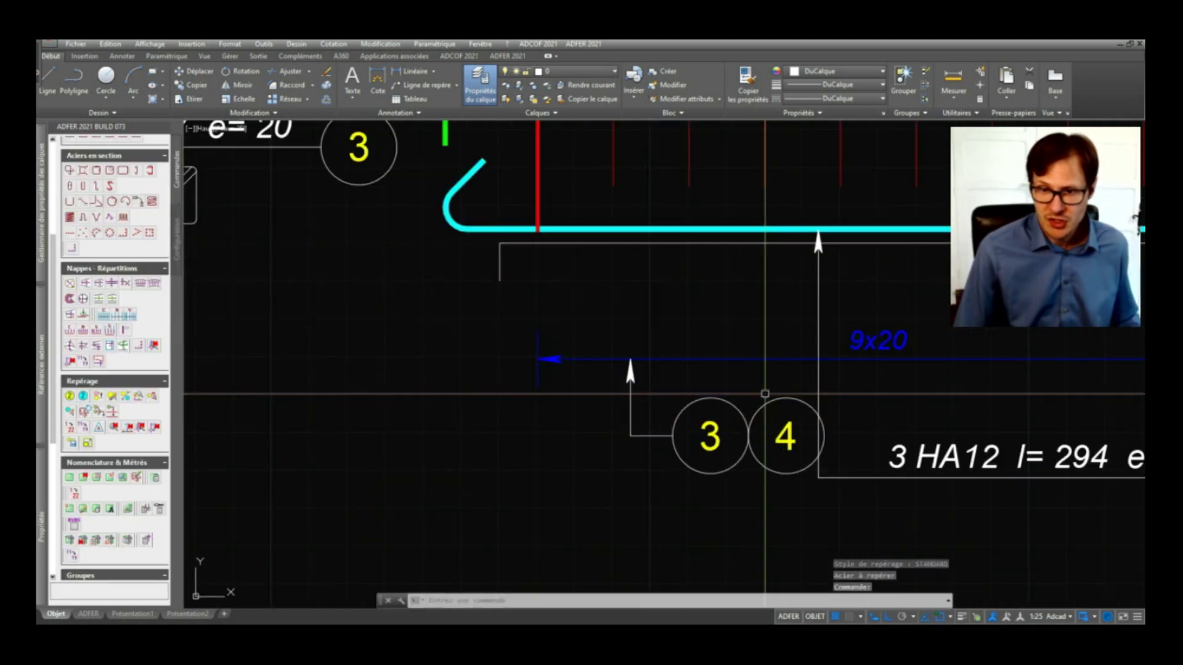
# Stretch the 3–4 bubbles leftward with ET, then undo the unwanted result
pyautogui.click(774, 387)
pyautogui.press('Escape')
pyautogui.write('ET')
pyautogui.press('Return')
pyautogui.click(852, 386)
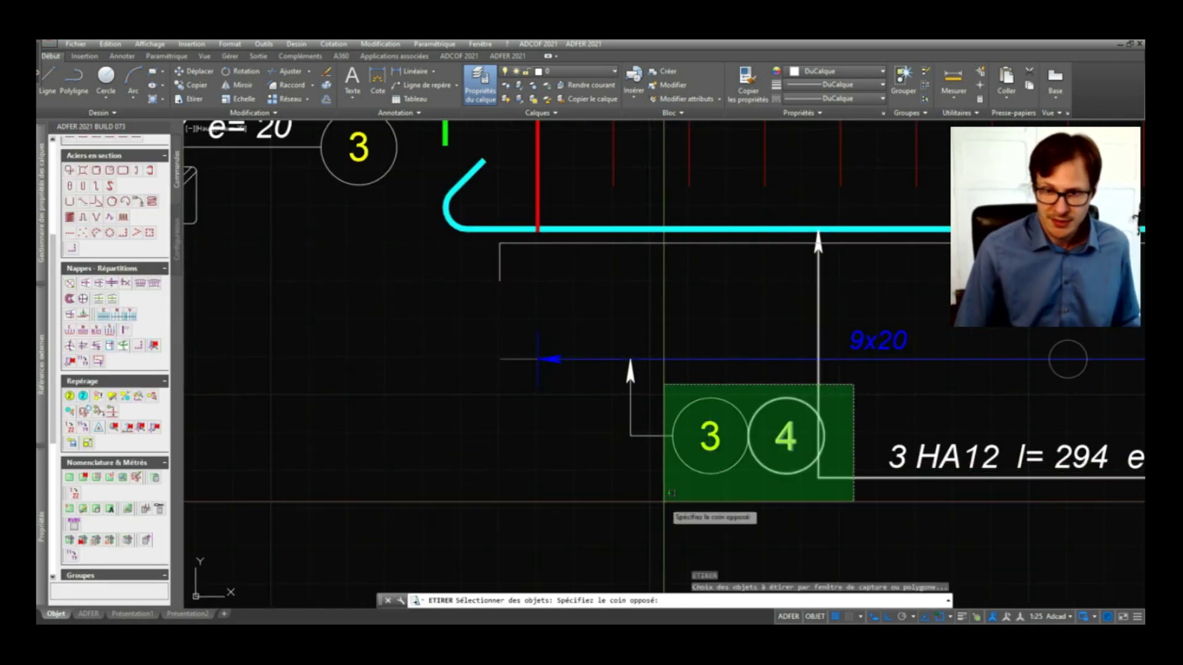
pyautogui.click(660, 496)
pyautogui.press('Return')
pyautogui.click(720, 522)
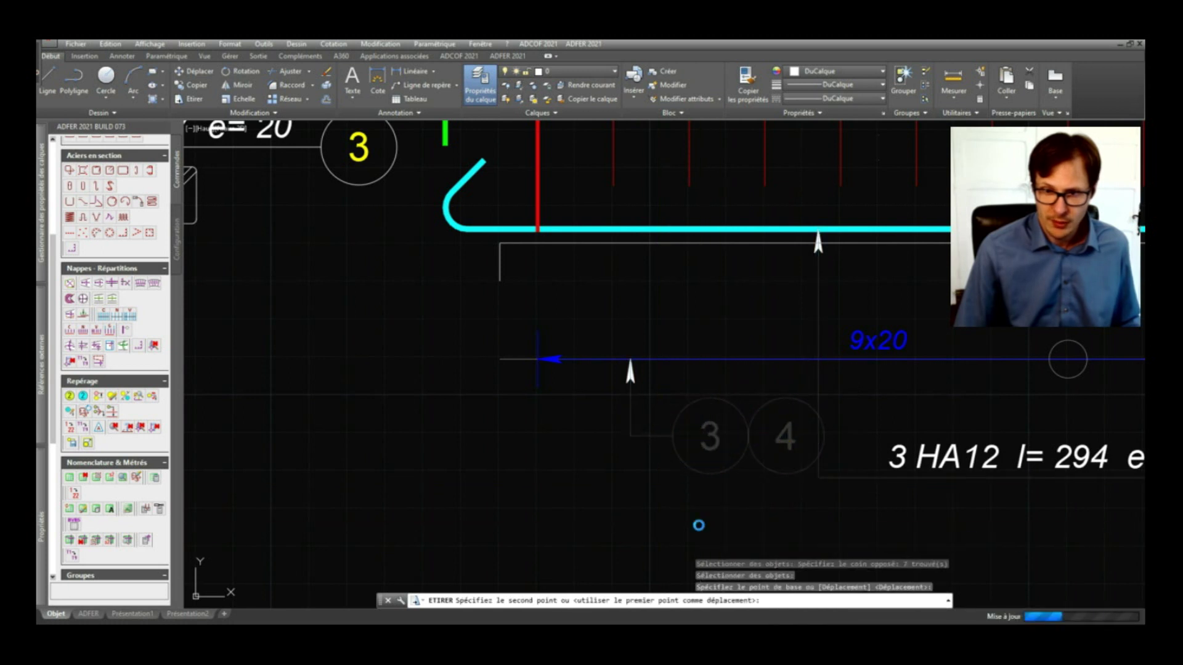
pyautogui.click(697, 525)
pyautogui.hotkey('ctrl', 'z')
# Retry stretching the bubbles with ET, undoing it because only bubble 3 moved
pyautogui.scroll(-3, 678, 434)
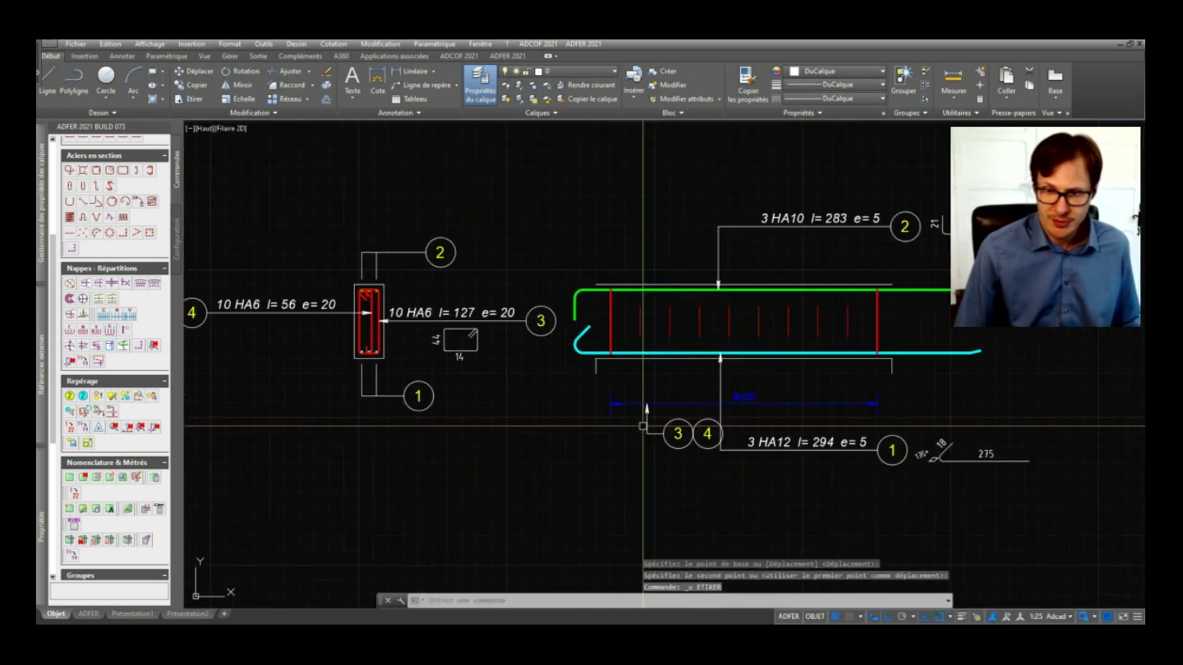
pyautogui.scroll(5, 678, 434)
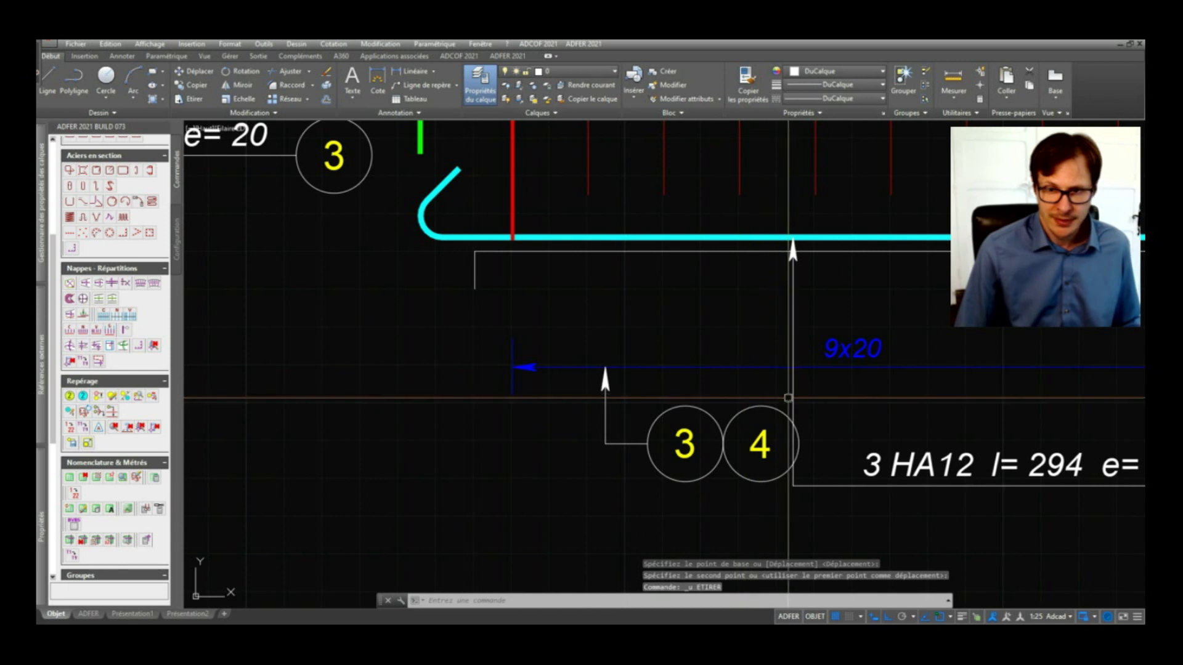
pyautogui.write('ET')
pyautogui.press('Return')
pyautogui.click(817, 397)
pyautogui.click(608, 442)
pyautogui.click(678, 396)
pyautogui.click(641, 449)
pyautogui.press('Return')
pyautogui.click(641, 515)
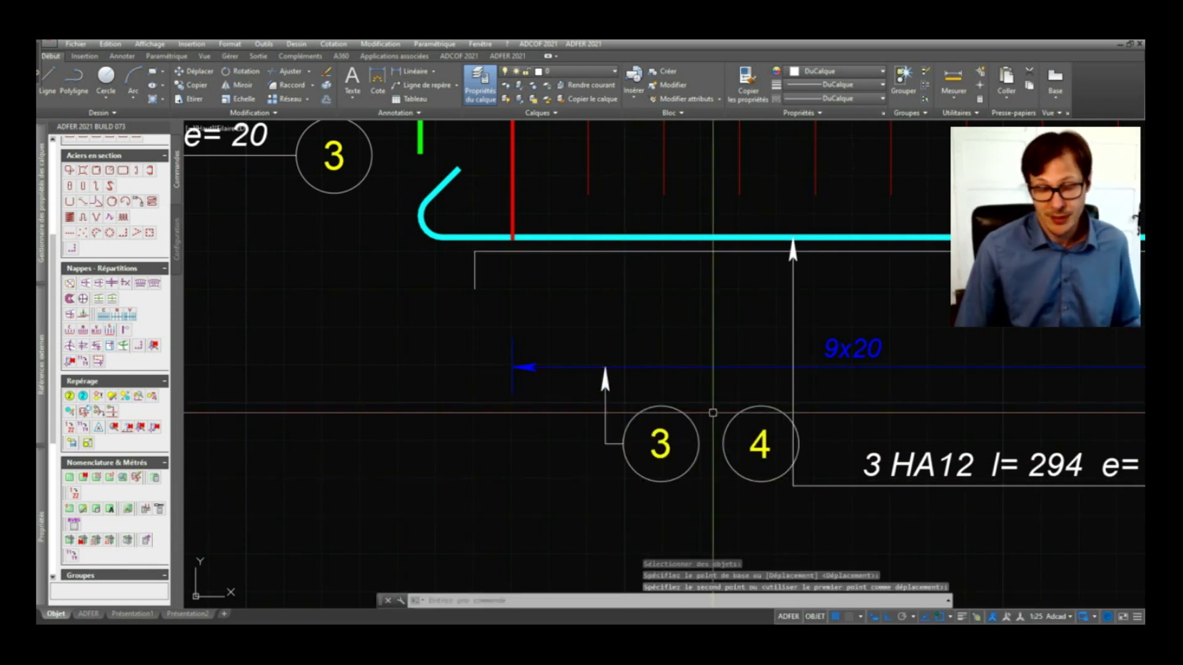
pyautogui.hotkey('ctrl', 'z')
pyautogui.press('Escape')
# Stretch both bubbles 3 and 4 left toward their leader, then recentre the section
pyautogui.write('ET')
pyautogui.press('Return')
pyautogui.click(803, 391)
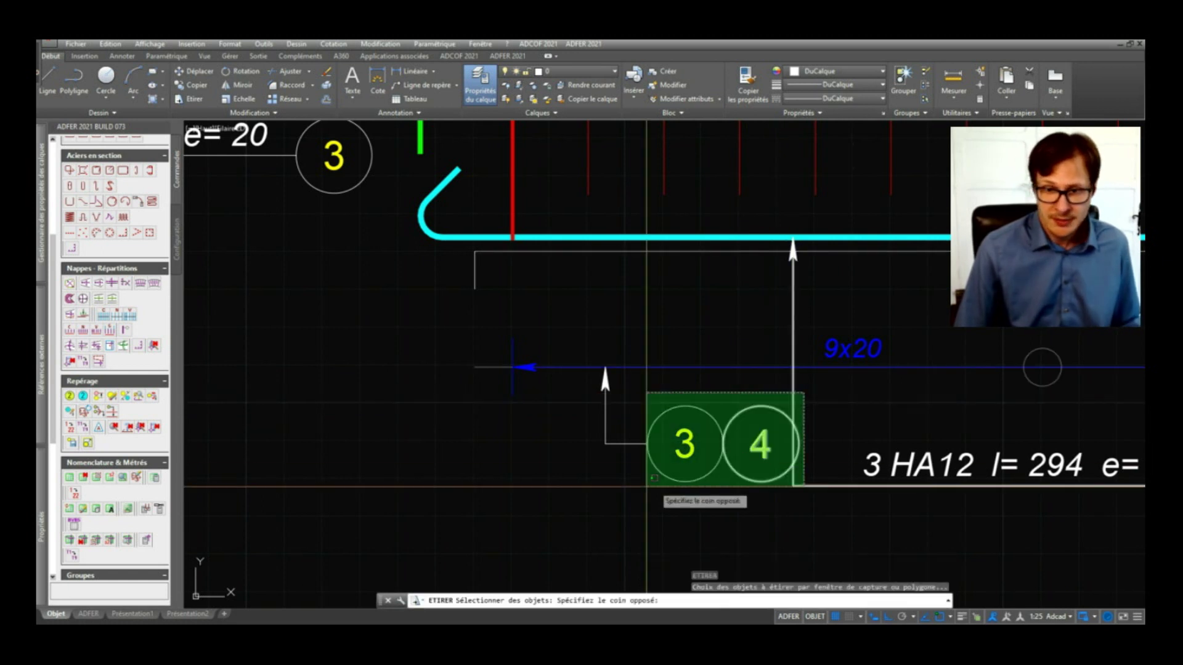
pyautogui.click(625, 484)
pyautogui.press('Return')
pyautogui.click(799, 544)
pyautogui.scroll(-4, 660, 475)
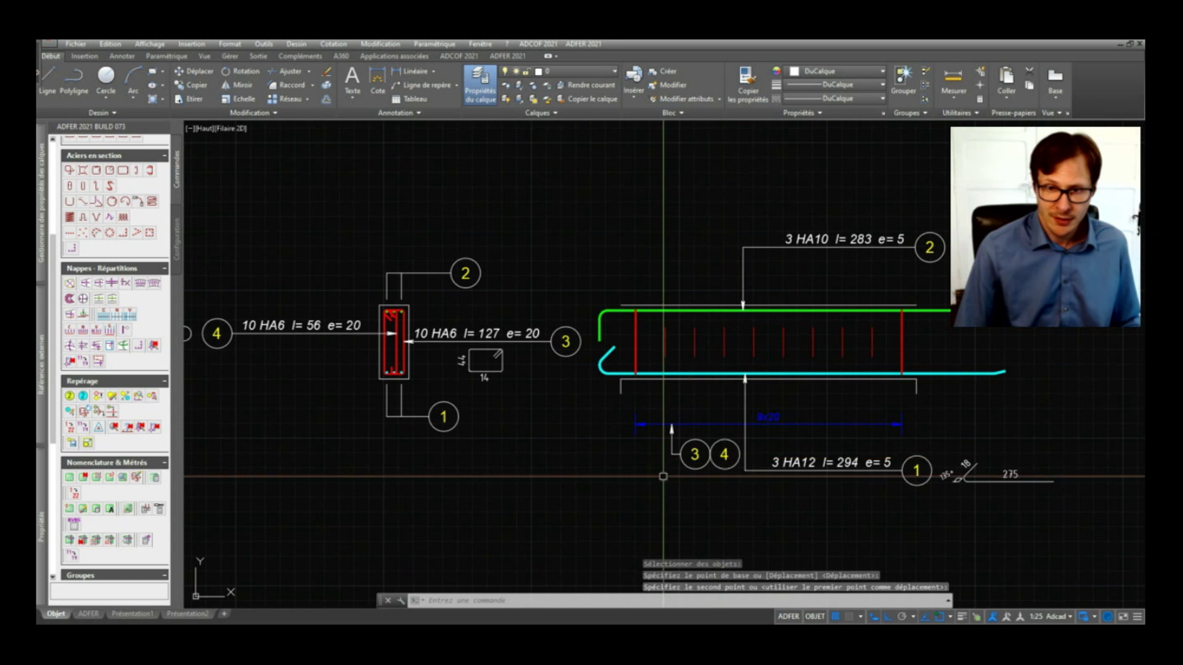
pyautogui.moveTo(619, 341); pyautogui.dragTo(745, 348, button='middle')
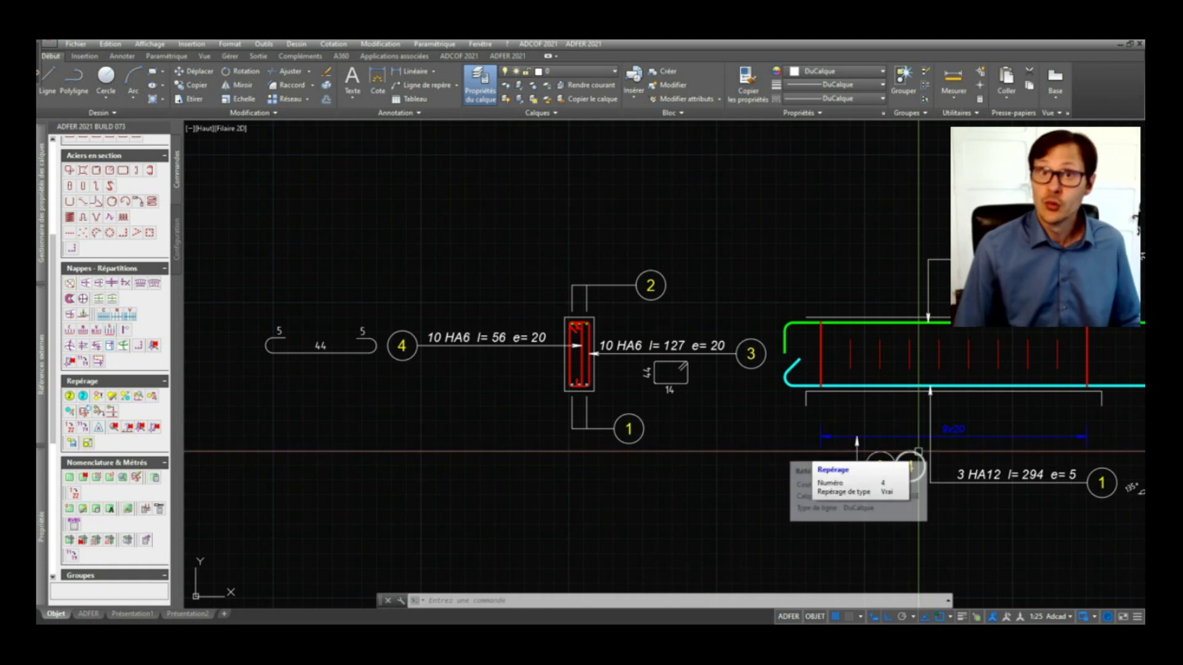
pyautogui.moveTo(918, 450); pyautogui.dragTo(817, 368, button='middle')
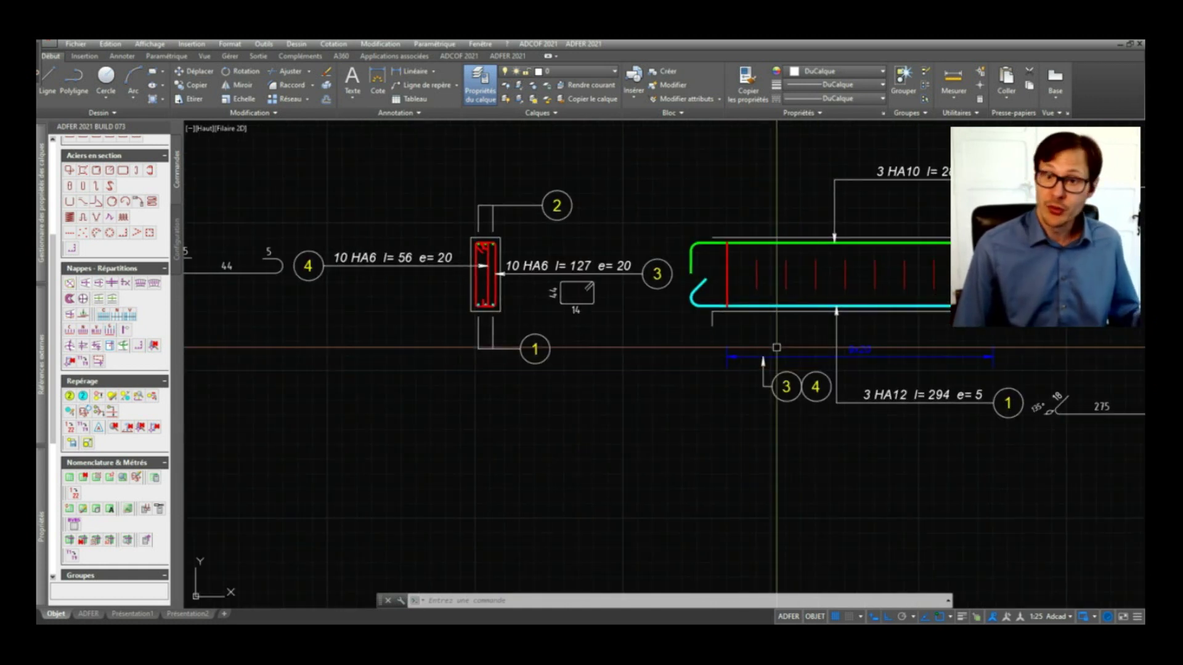
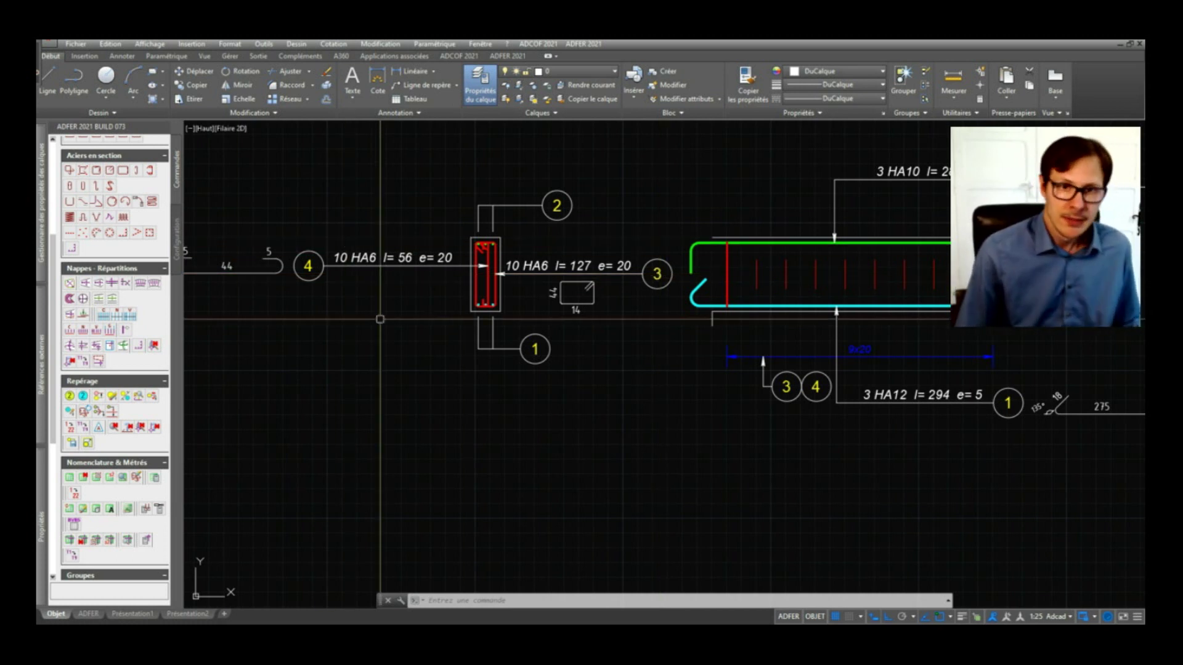
# Stretch the section's right side 20 wider so stirrups read 10 HA6 l=167 e=20
pyautogui.moveTo(501, 343); pyautogui.dragTo(626, 374, button='middle')
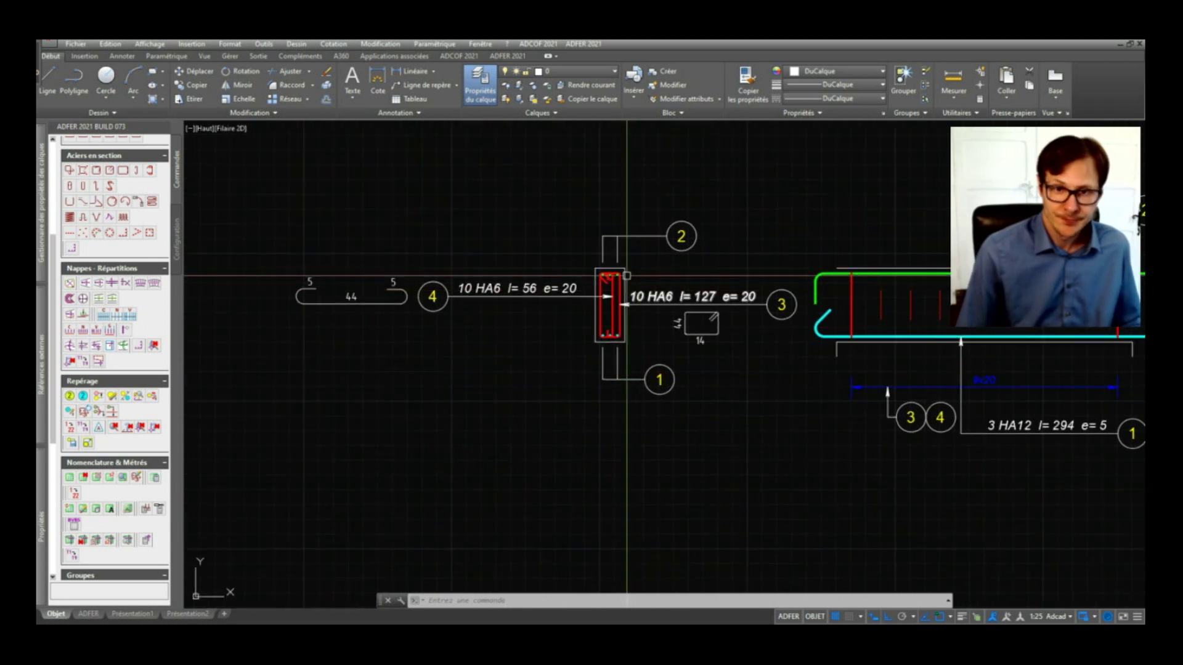
pyautogui.scroll(5, 610, 289)
pyautogui.scroll(3, 601, 283)
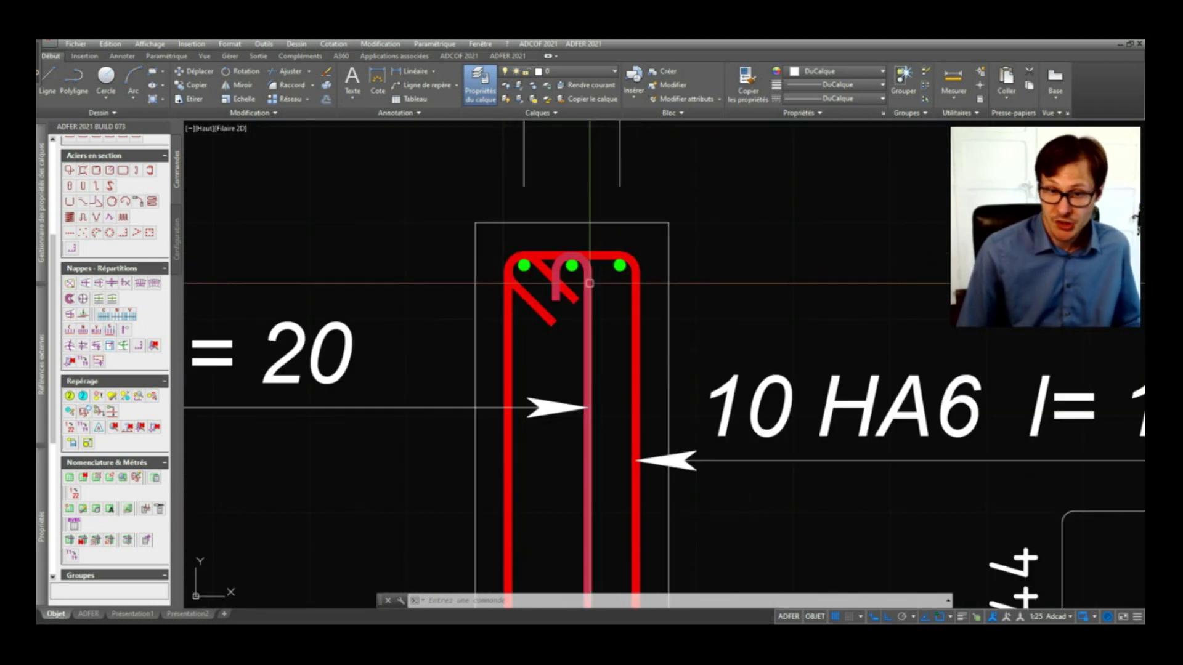
pyautogui.scroll(-5, 459, 296)
pyautogui.scroll(-2, 459, 303)
pyautogui.scroll(-3, 776, 357)
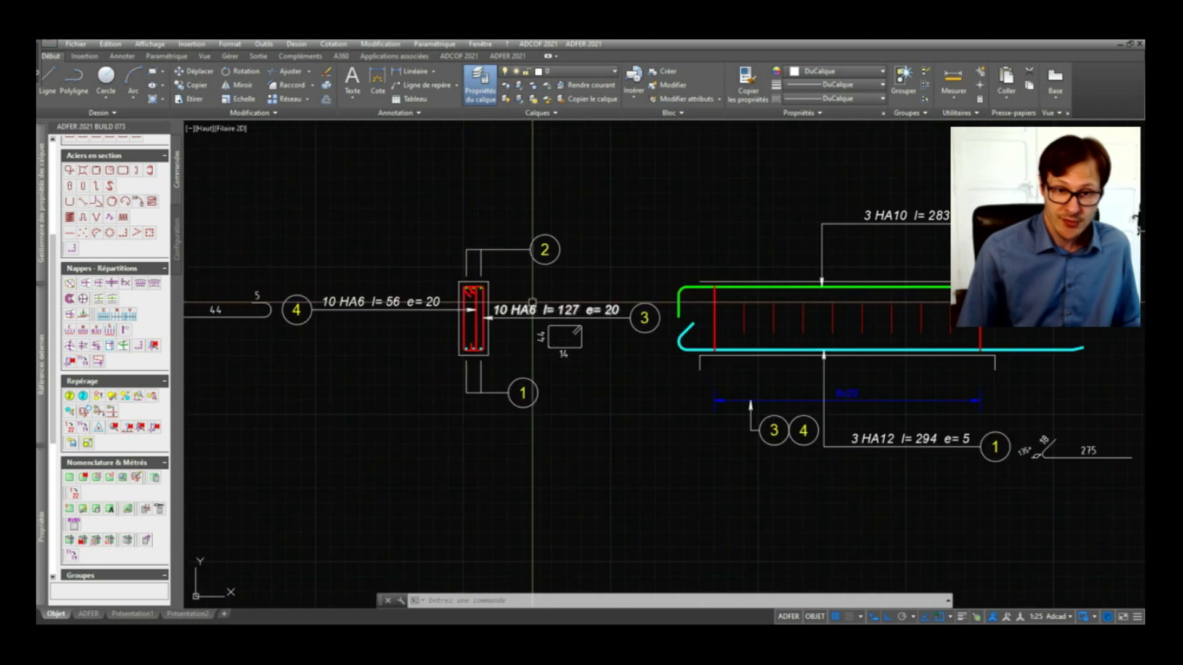
pyautogui.write('et')
pyautogui.press('Return')
pyautogui.click(592, 249)
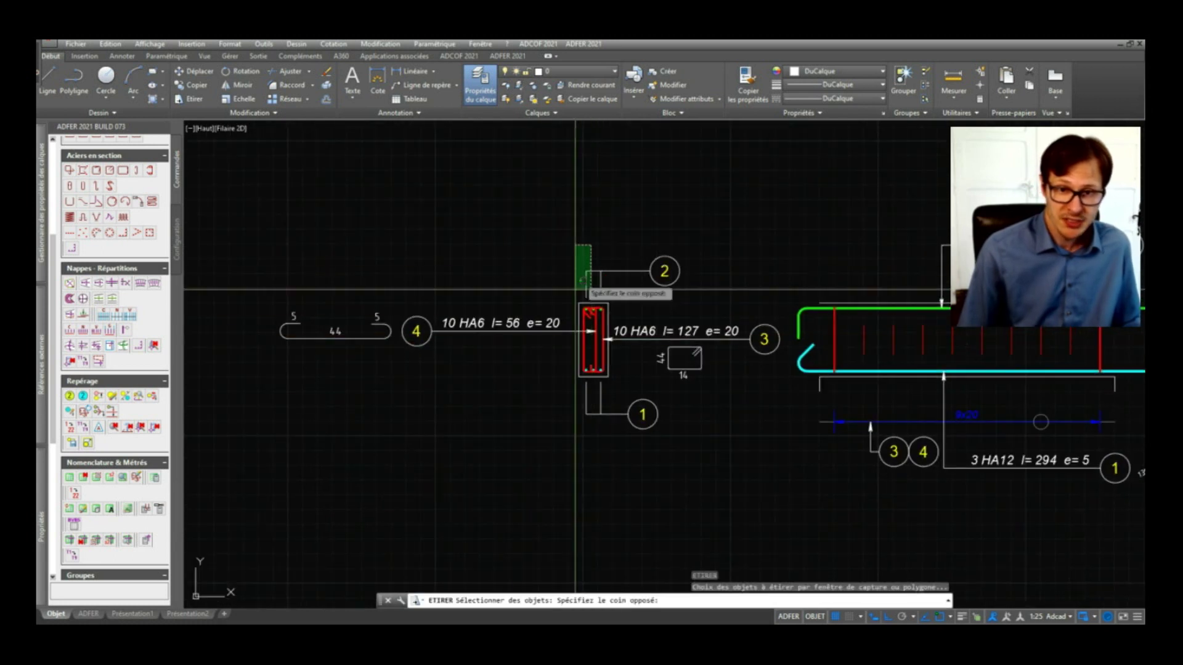
pyautogui.scroll(-2, 603, 308)
pyautogui.click(317, 422)
pyautogui.press('Return')
pyautogui.click(430, 410)
pyautogui.write('20')
pyautogui.press('Return')
# Raise the top HA10 bar layer of the section to 4 bars
pyautogui.scroll(2, 595, 305)
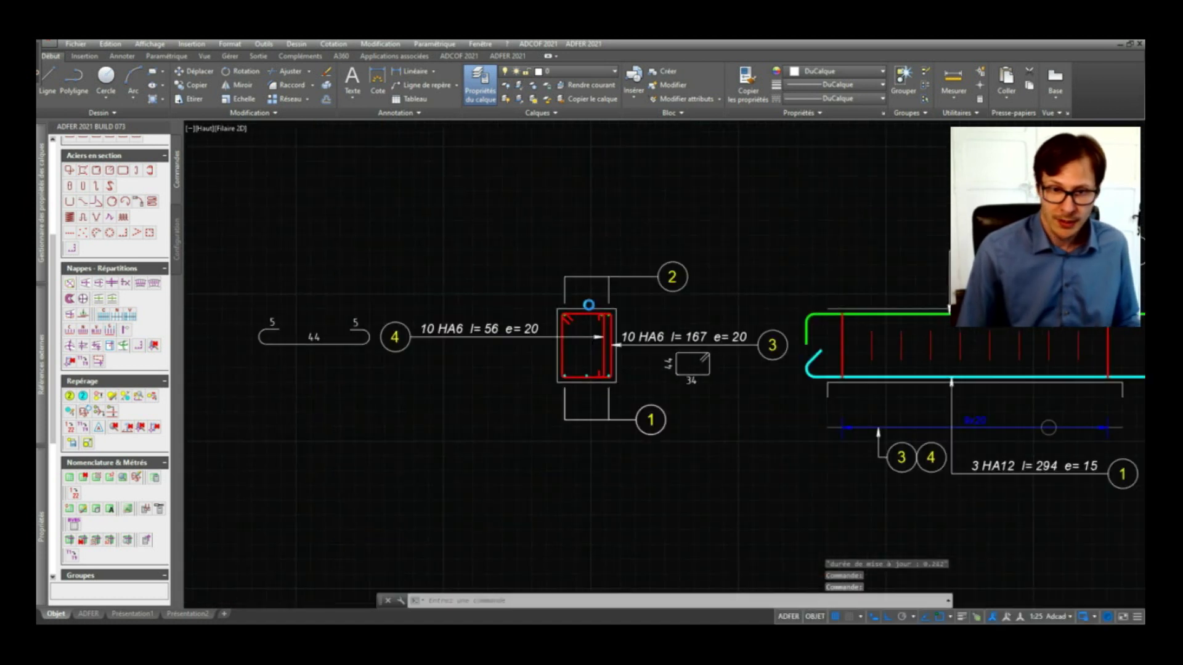
pyautogui.scroll(3, 600, 306)
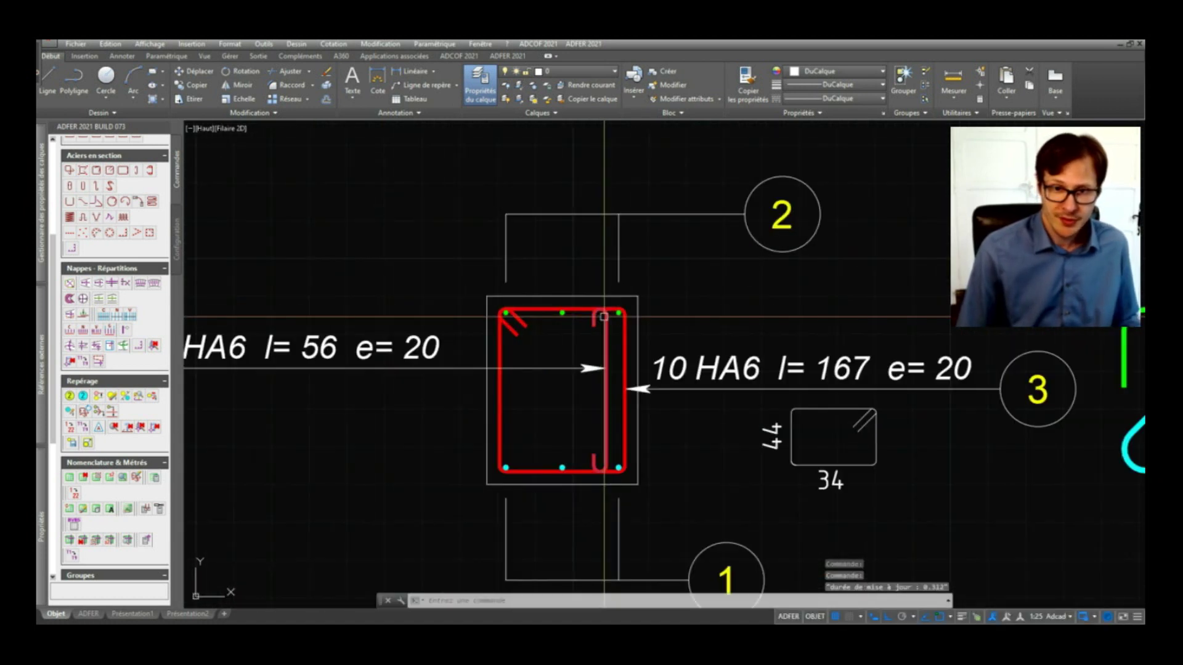
pyautogui.scroll(-2, 561, 319)
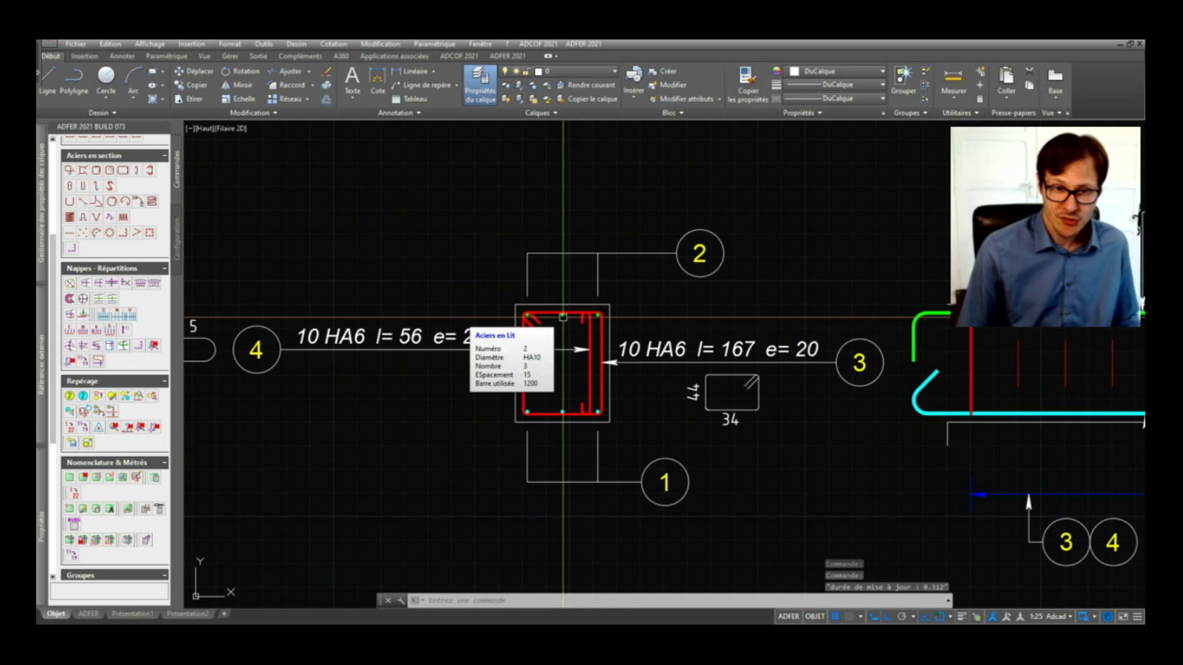
pyautogui.scroll(2, 556, 321)
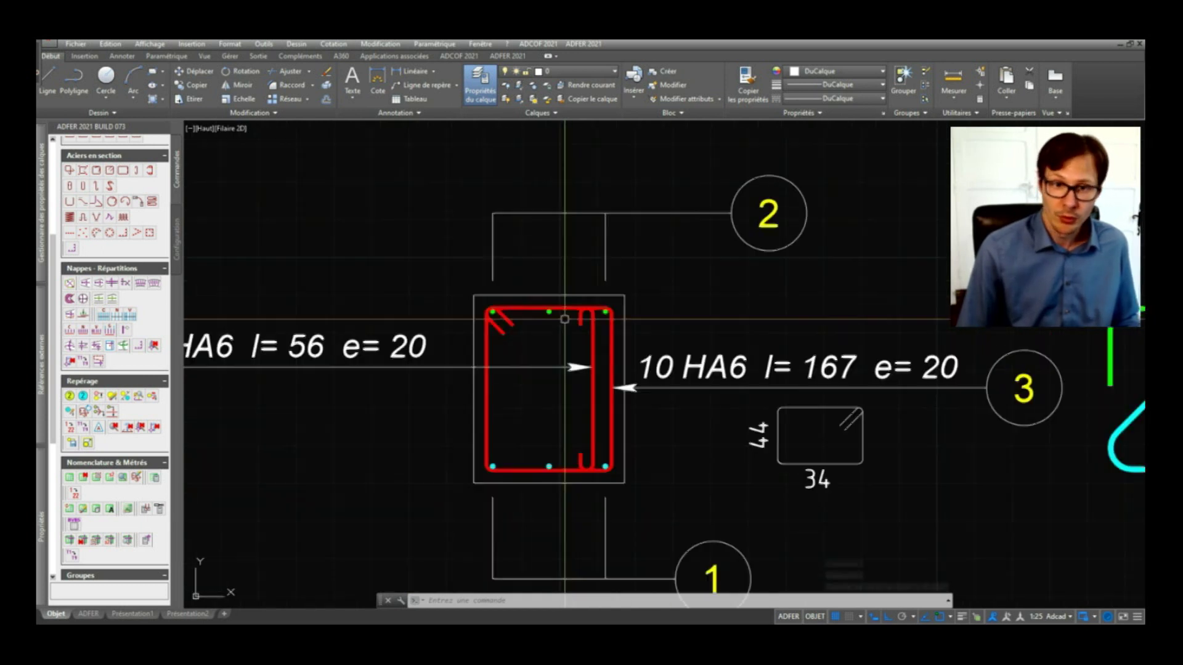
pyautogui.scroll(2, 542, 308)
pyautogui.click(541, 307)
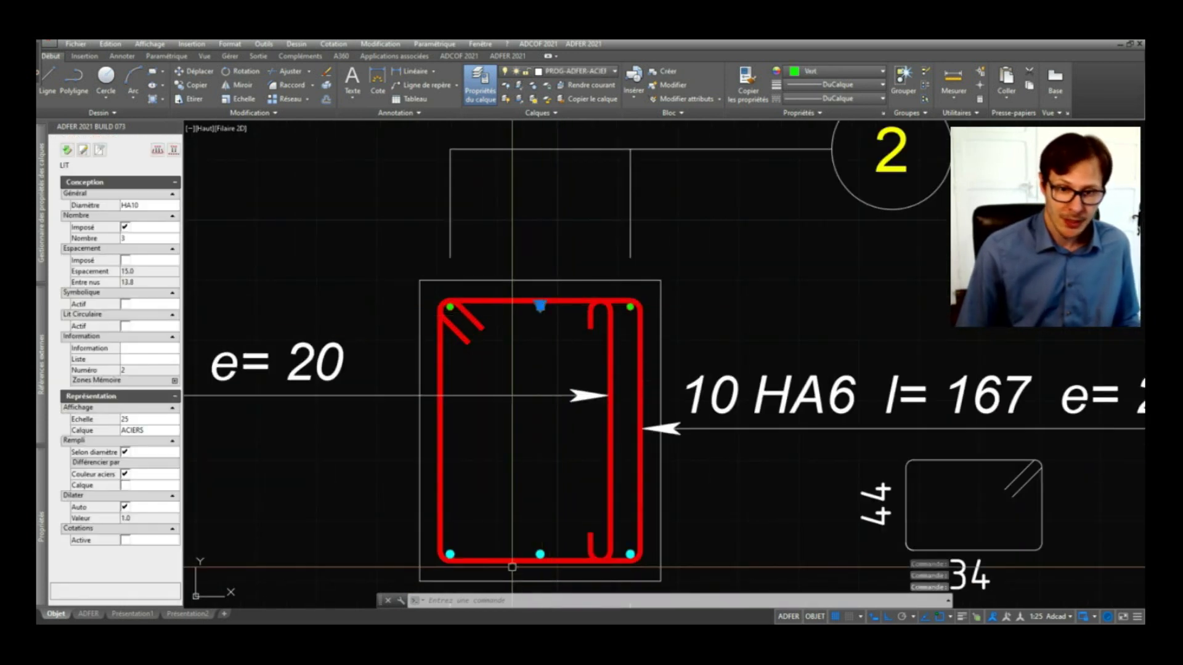
pyautogui.press('Escape')
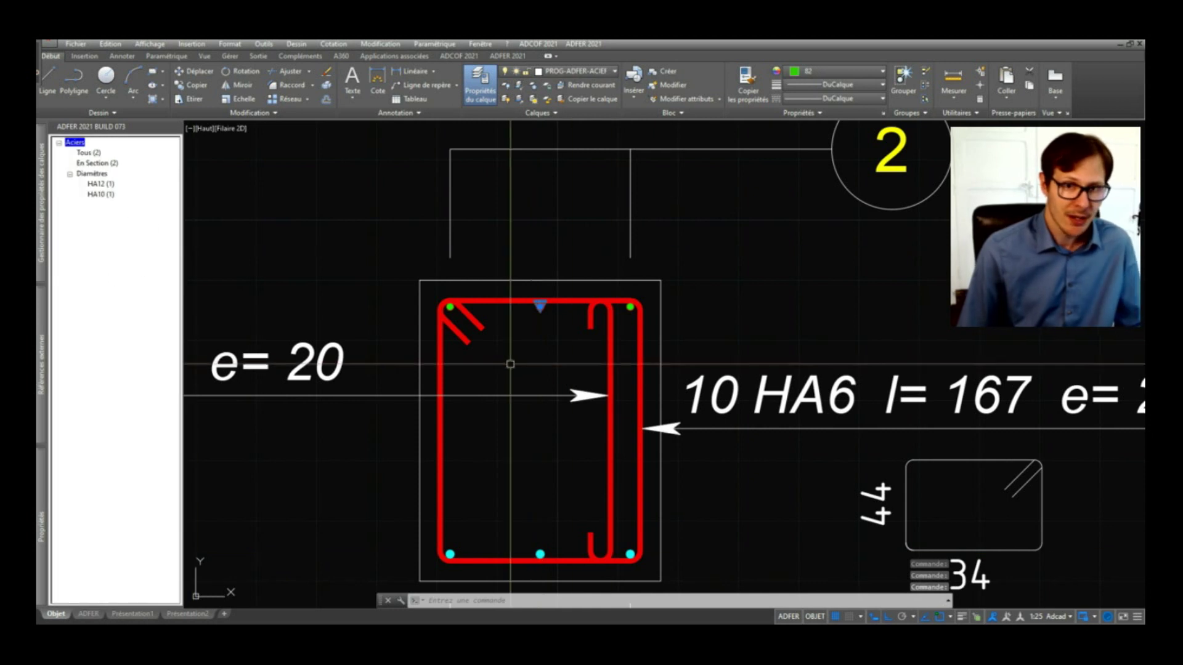
pyautogui.press('Escape')
pyautogui.click(540, 306)
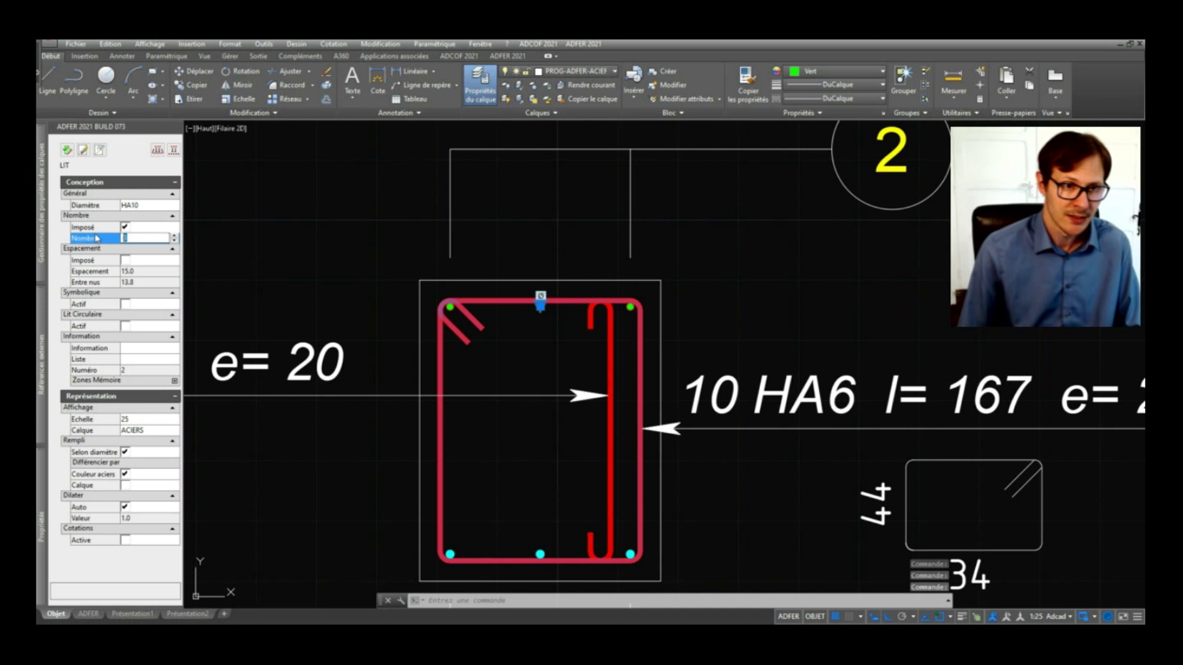
pyautogui.write('4')
pyautogui.press('Escape')
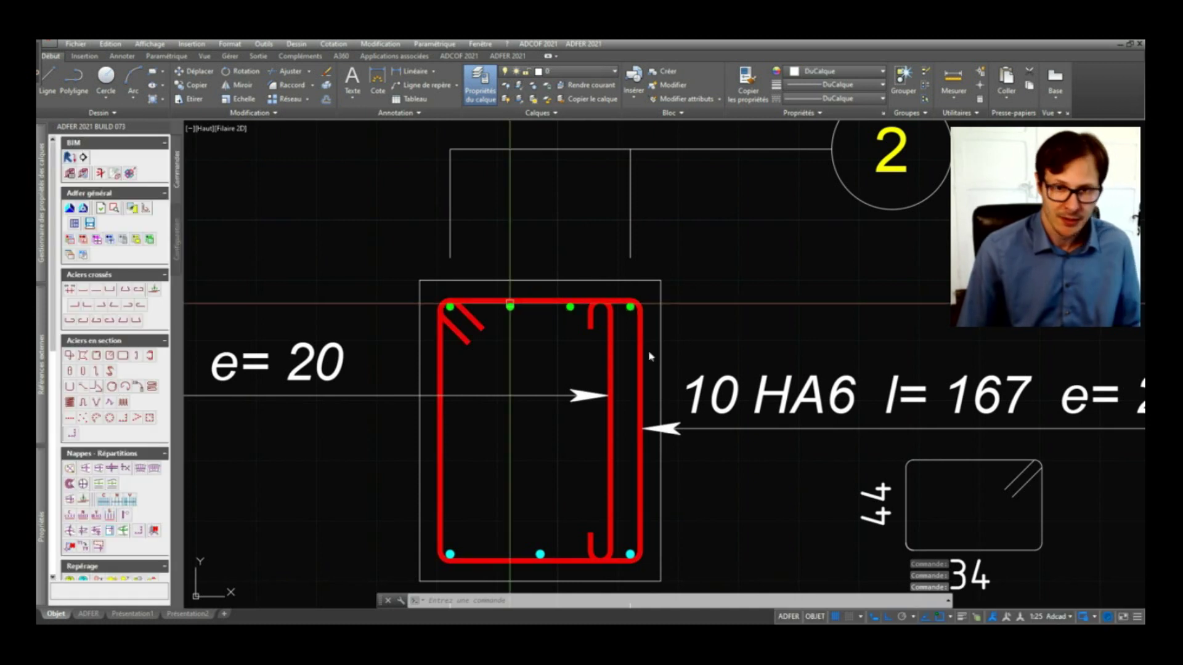
# Set the bottom HA12 bar layer's Nombre to 4 bars
pyautogui.scroll(-5, 616, 235)
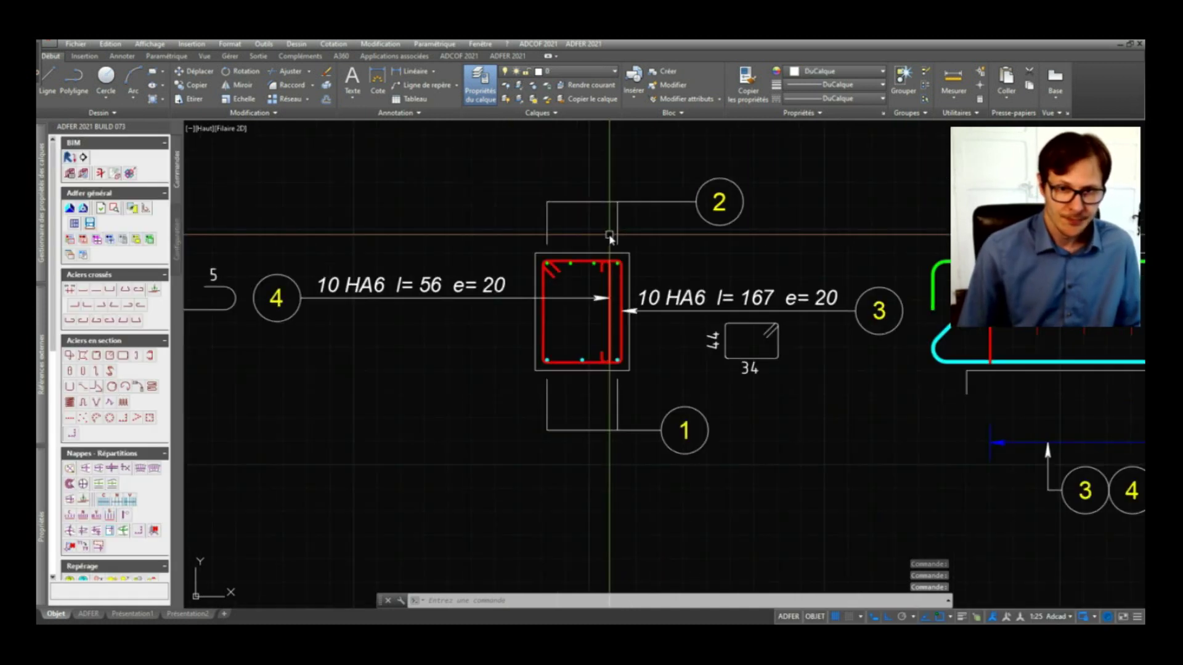
pyautogui.scroll(5, 602, 326)
pyautogui.click(556, 370)
pyautogui.press('Escape')
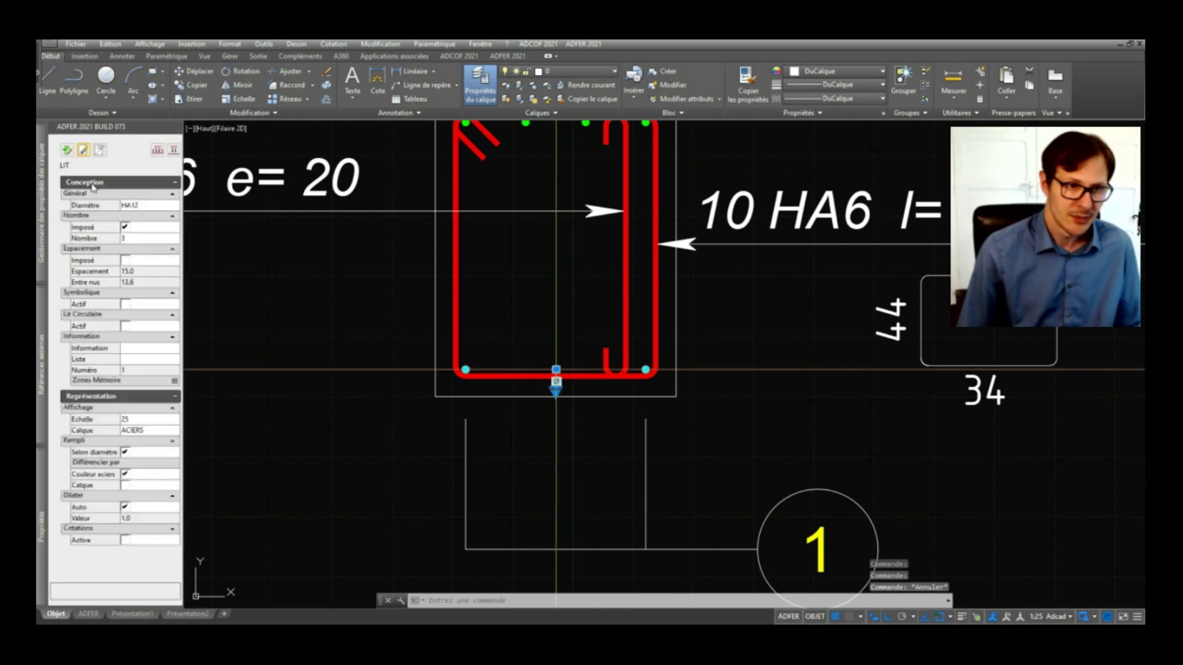
pyautogui.click(133, 238)
pyautogui.write('4')
pyautogui.press('Return')
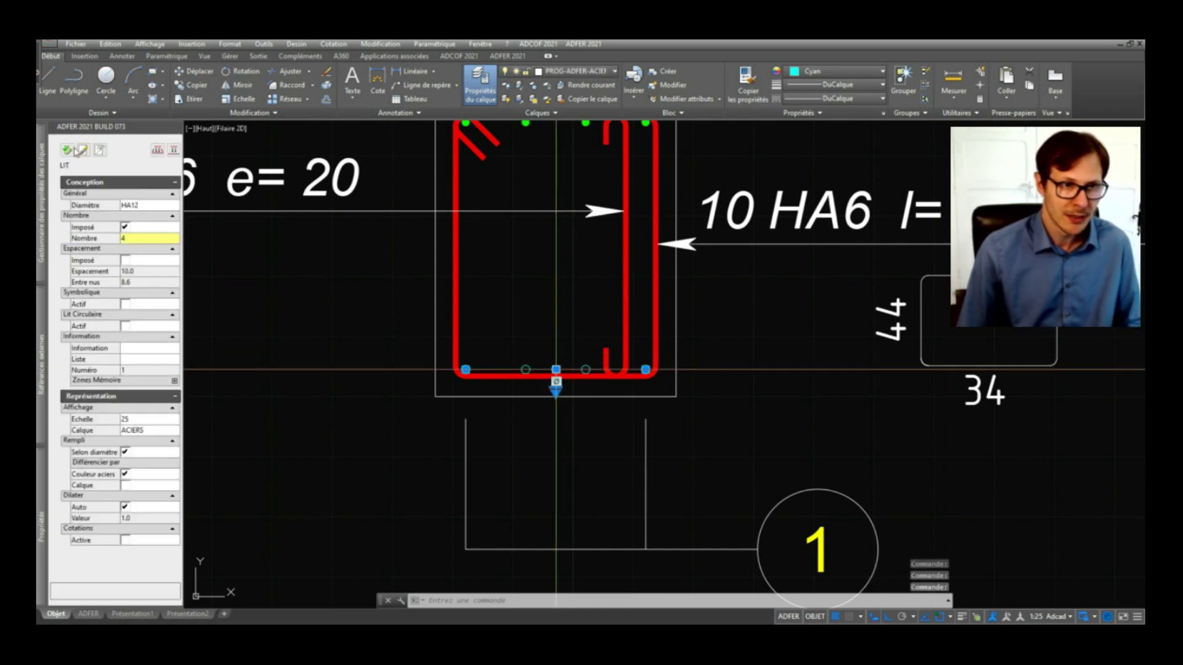
pyautogui.scroll(-5, 600, 399)
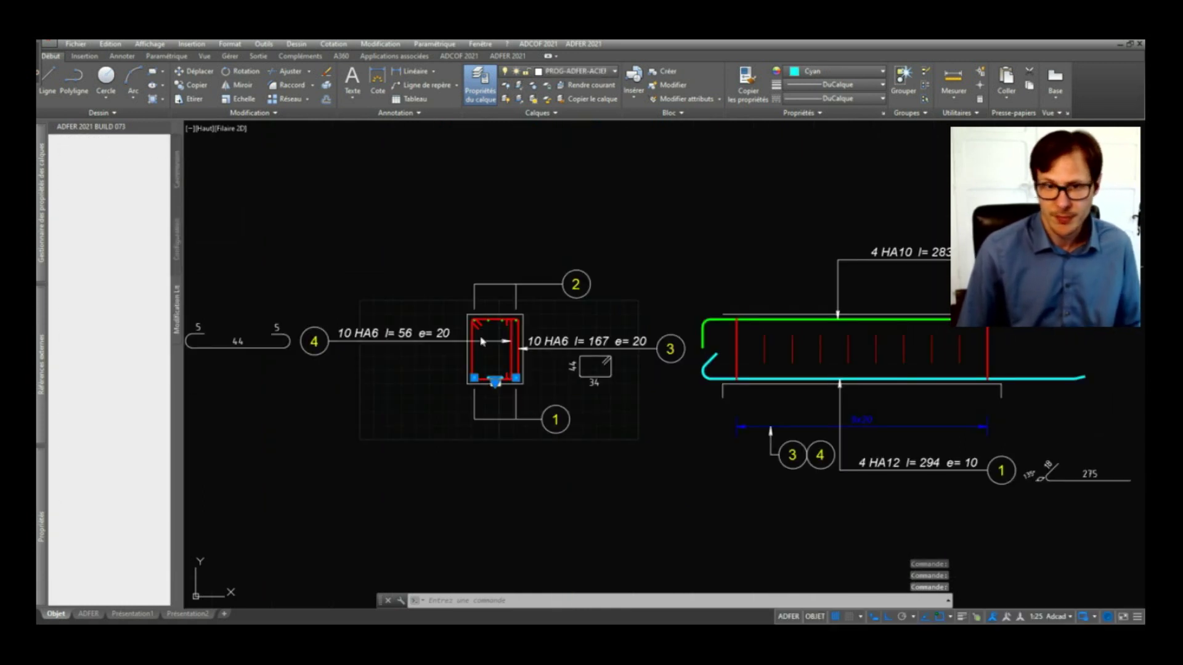
pyautogui.scroll(6, 483, 342)
pyautogui.scroll(-4, 483, 342)
pyautogui.press('Escape')
pyautogui.scroll(2, 527, 334)
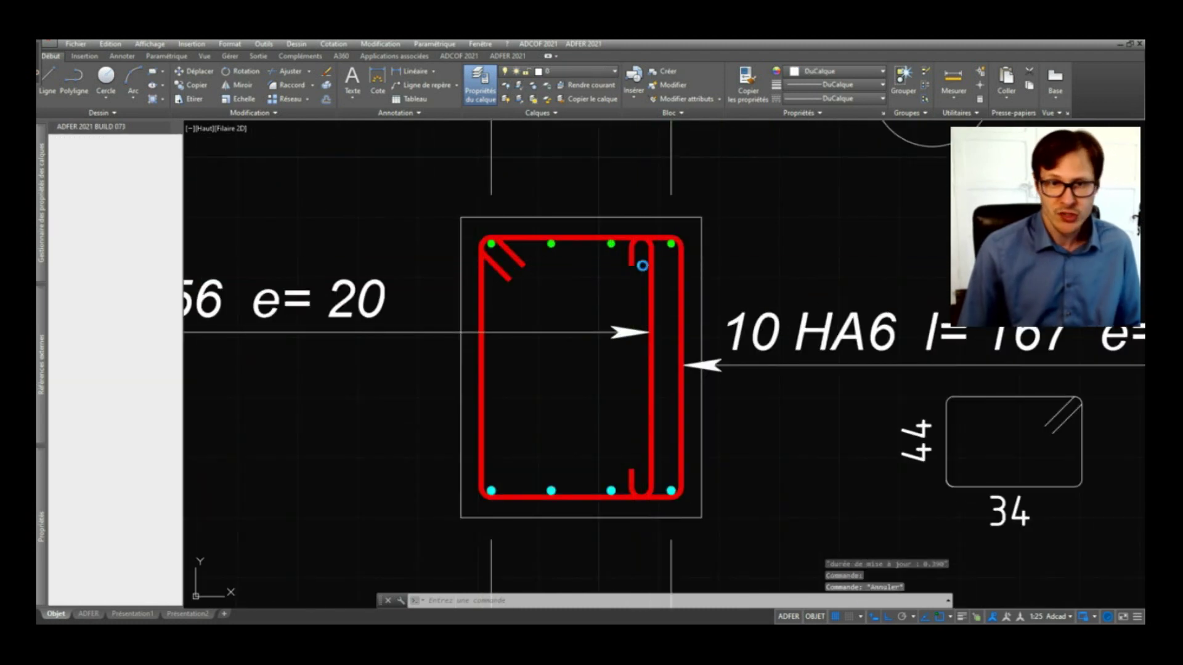
# Move the HA6 pin's top hook onto the next top bar
pyautogui.click(642, 265)
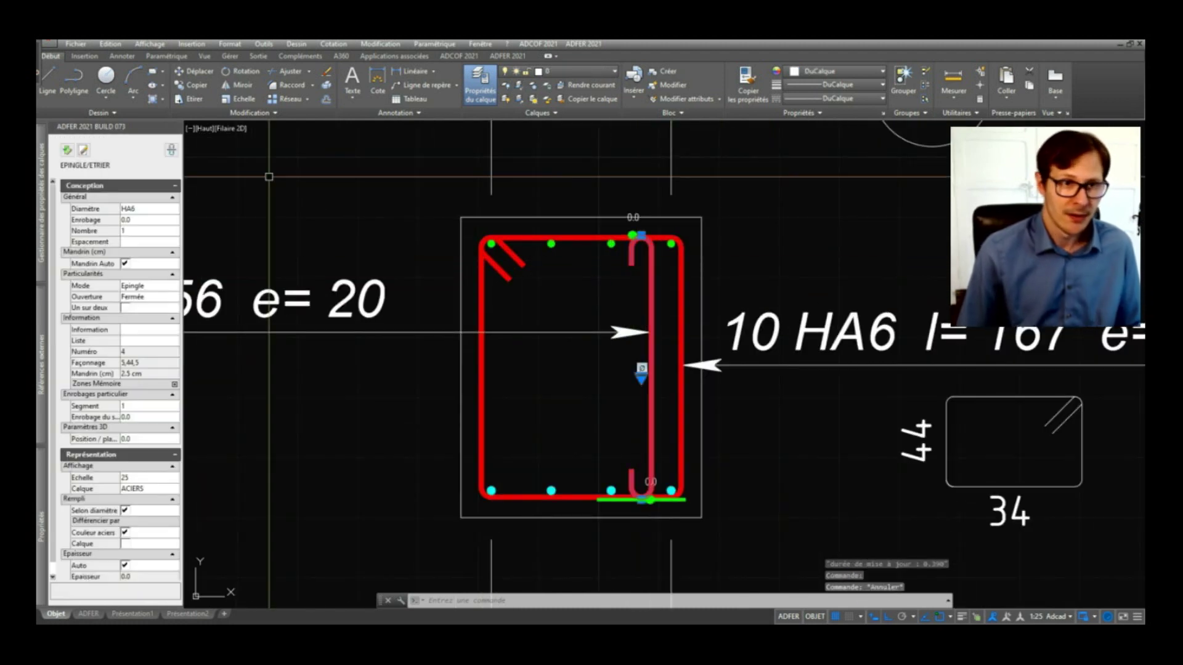
pyautogui.click(171, 155)
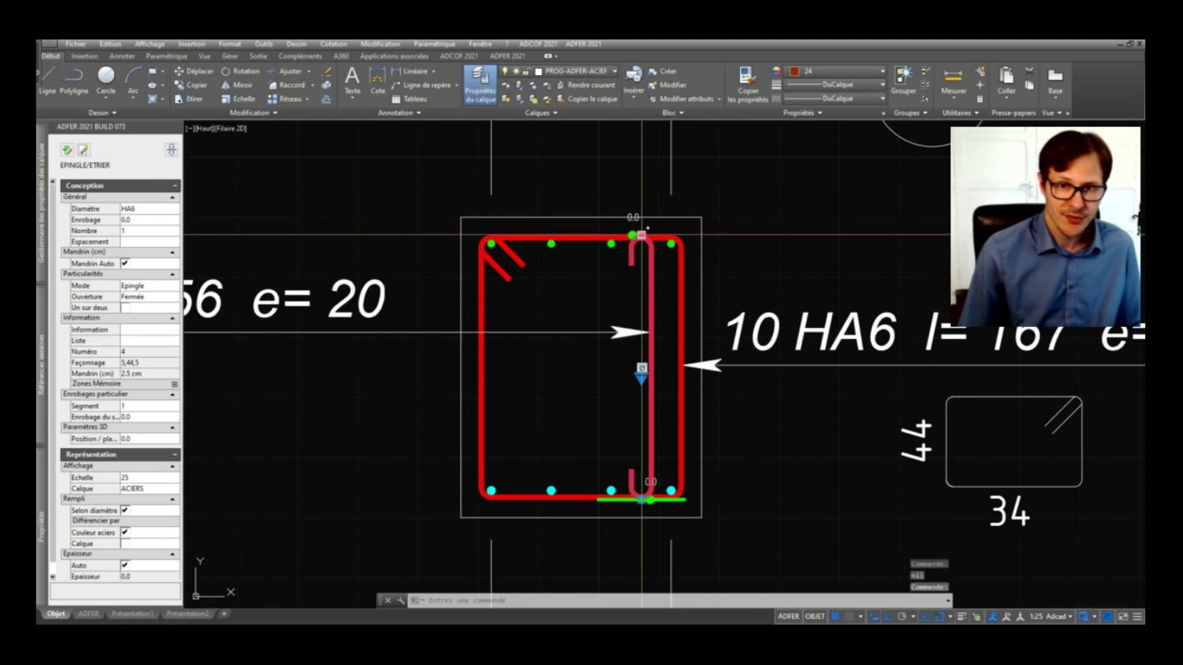
pyautogui.click(641, 235)
pyautogui.scroll(2, 618, 236)
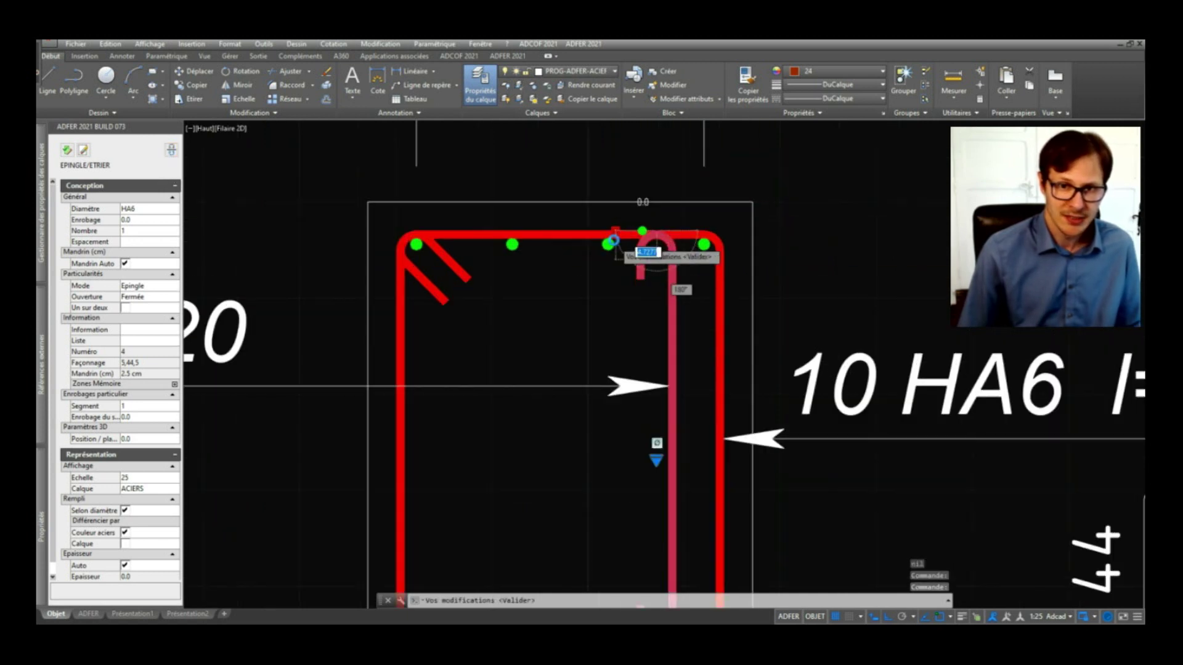
pyautogui.scroll(1, 614, 237)
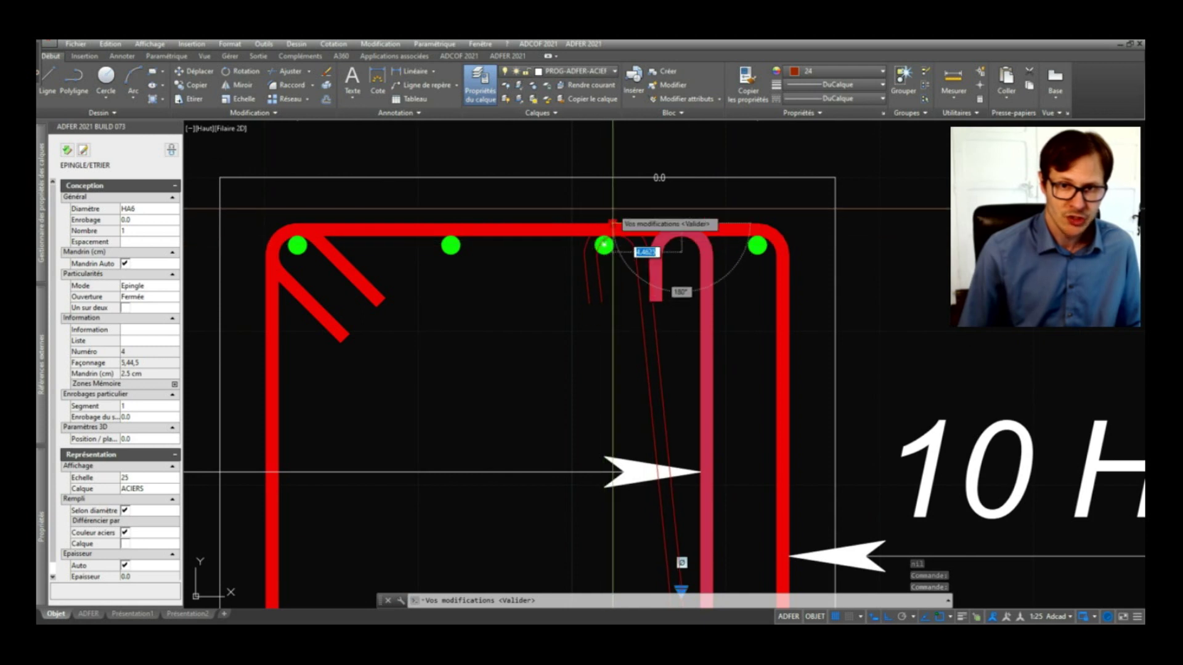
pyautogui.click(605, 244)
pyautogui.scroll(-10, 635, 329)
pyautogui.scroll(4, 635, 330)
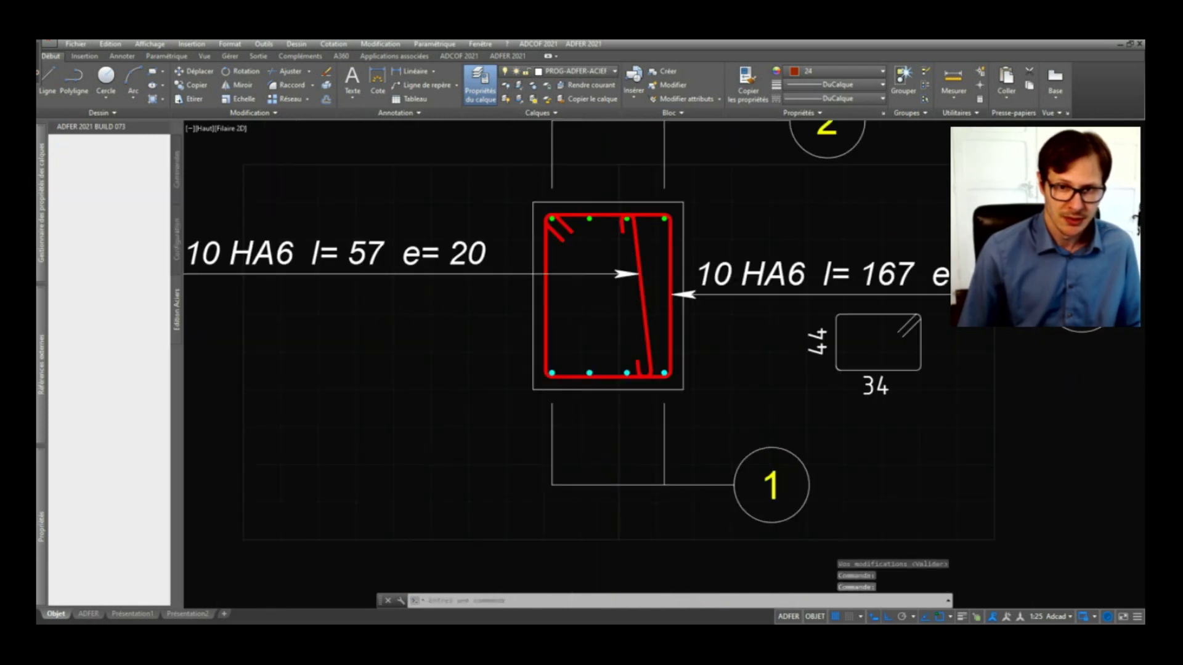
# Attempt to edit the pin's bottom hook grip, then cancel the edit
pyautogui.click(641, 368)
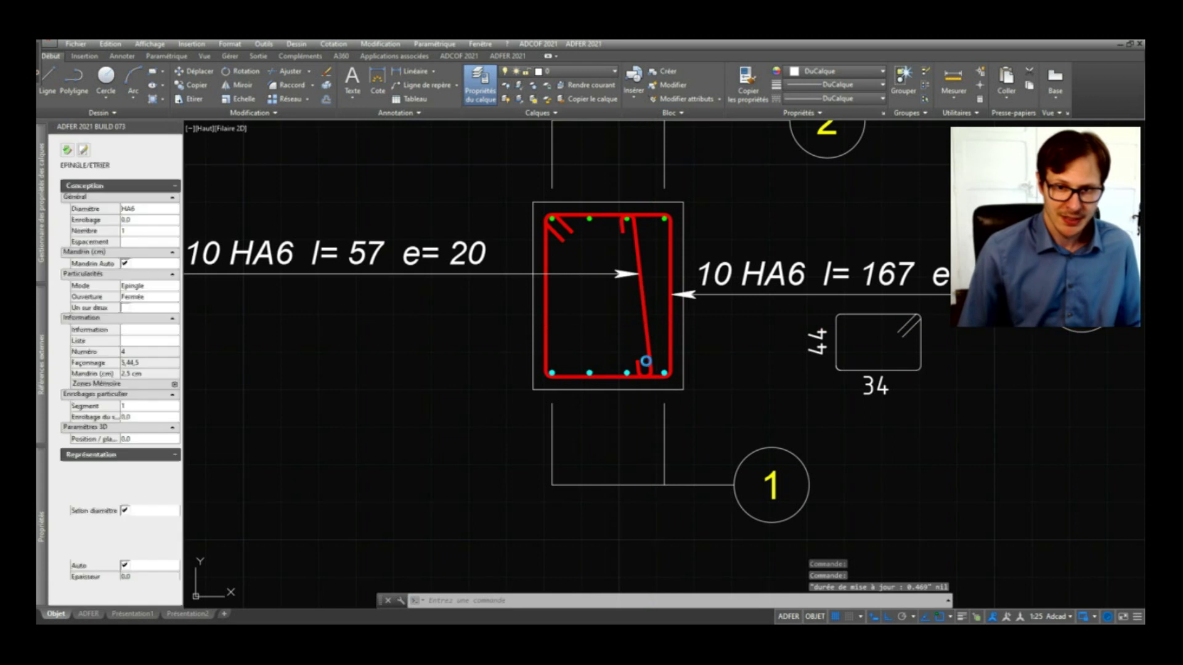
pyautogui.scroll(5, 641, 374)
pyautogui.press('Escape')
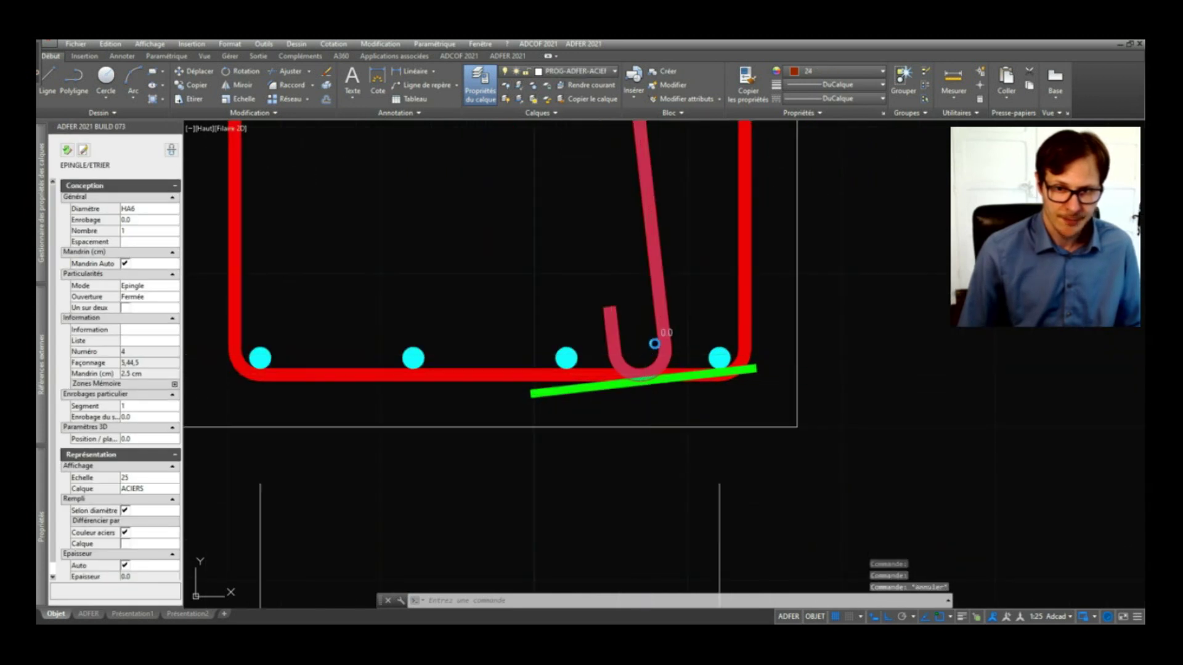
pyautogui.click(644, 377)
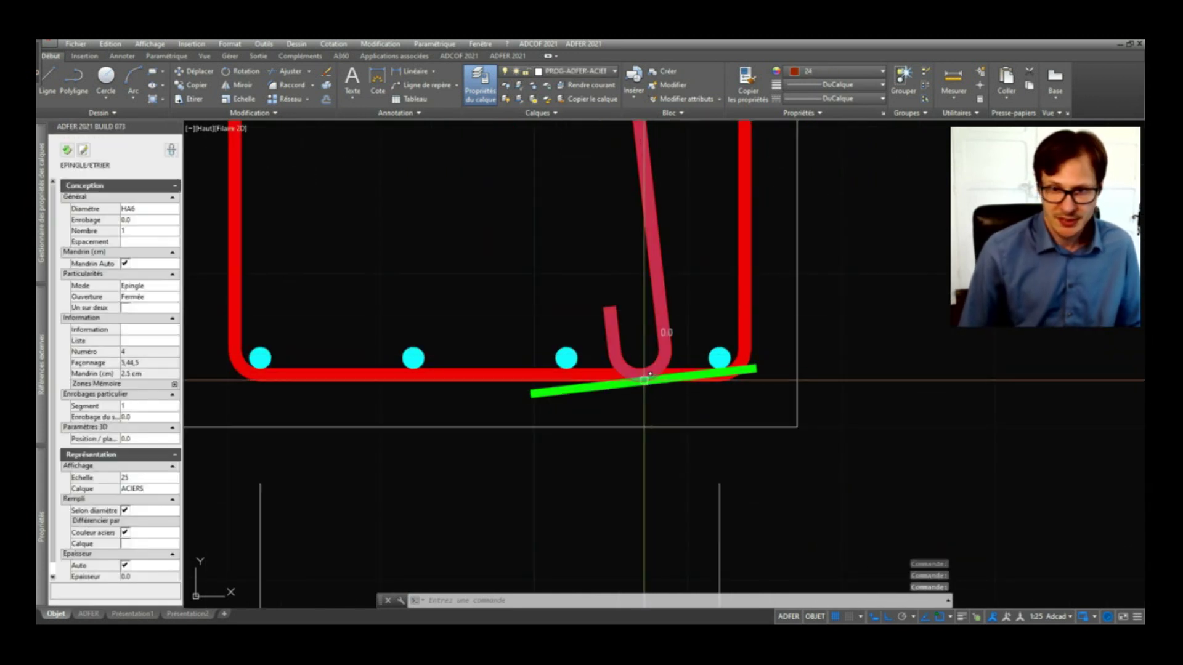
pyautogui.scroll(-5, 643, 376)
pyautogui.press('Escape')
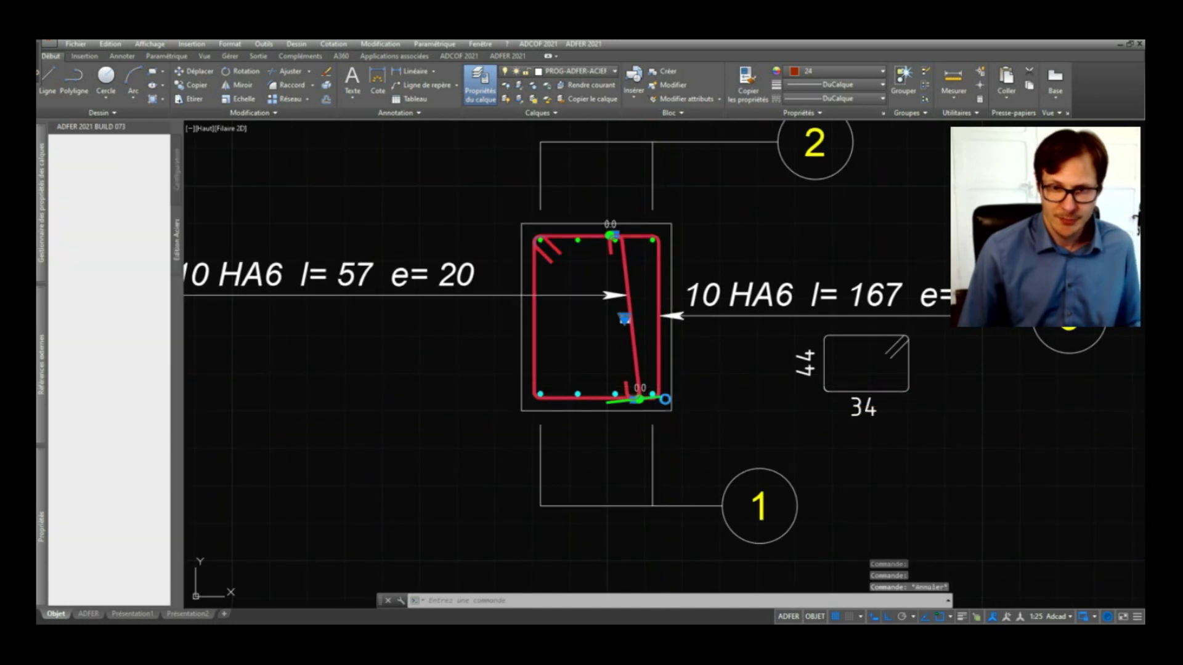
# Straighten the slanted pin by snapping its lower end directly below its top
pyautogui.click(630, 399)
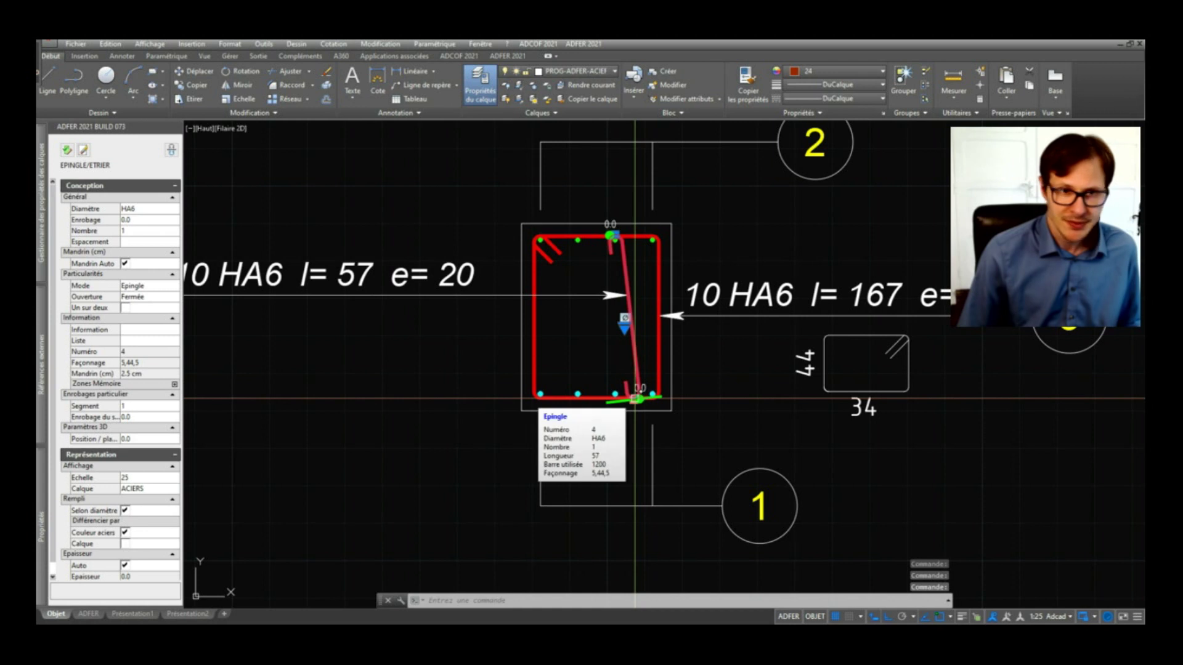
pyautogui.click(172, 153)
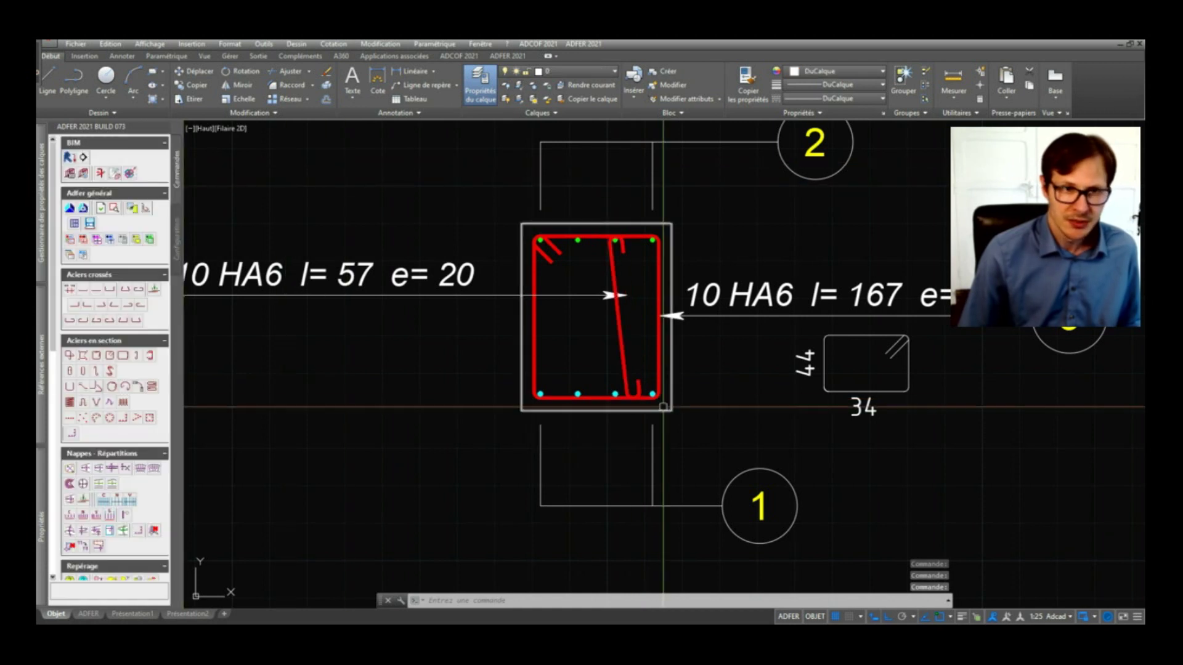
pyautogui.click(621, 356)
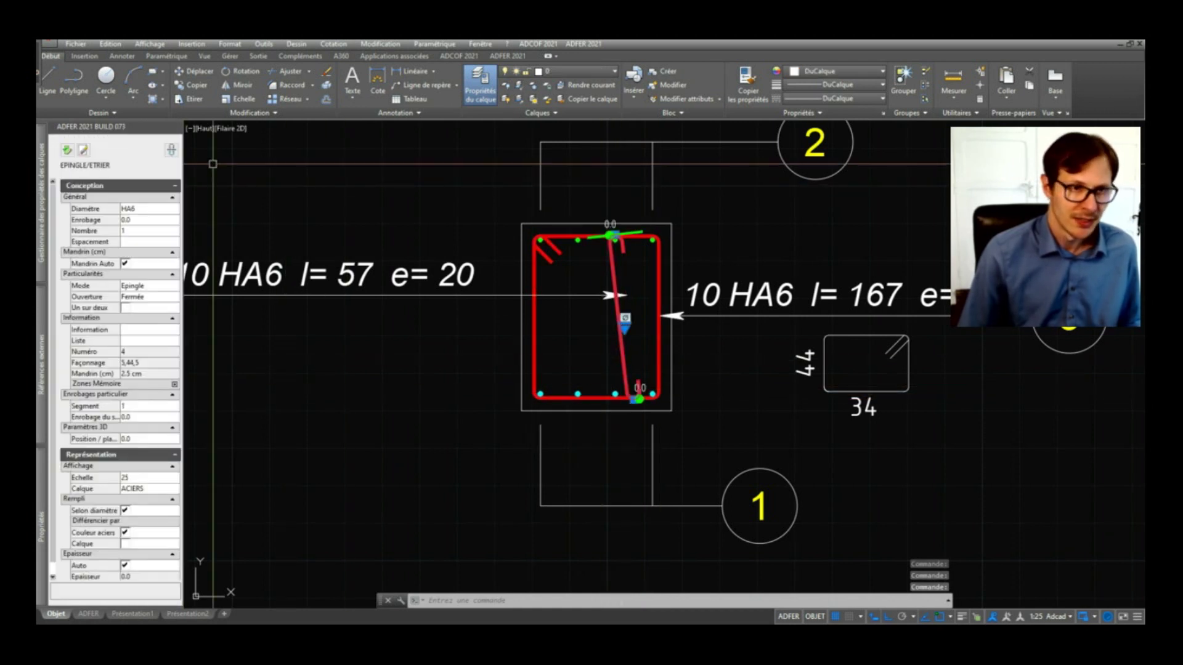
pyautogui.scroll(2, 638, 410)
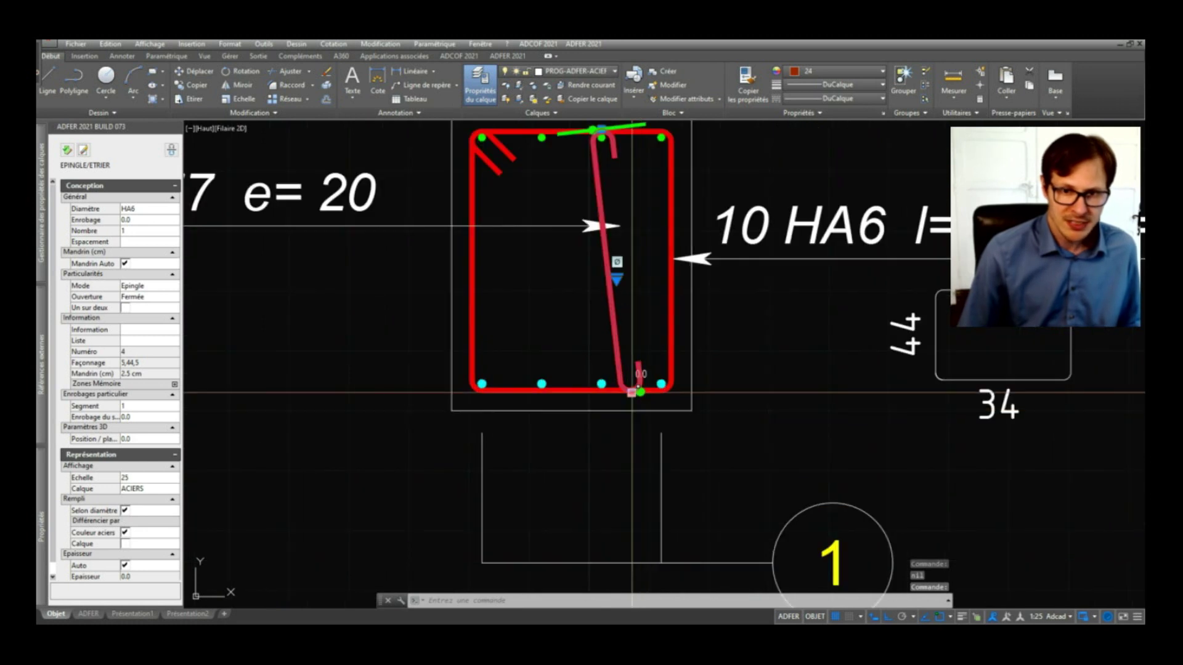
pyautogui.click(602, 386)
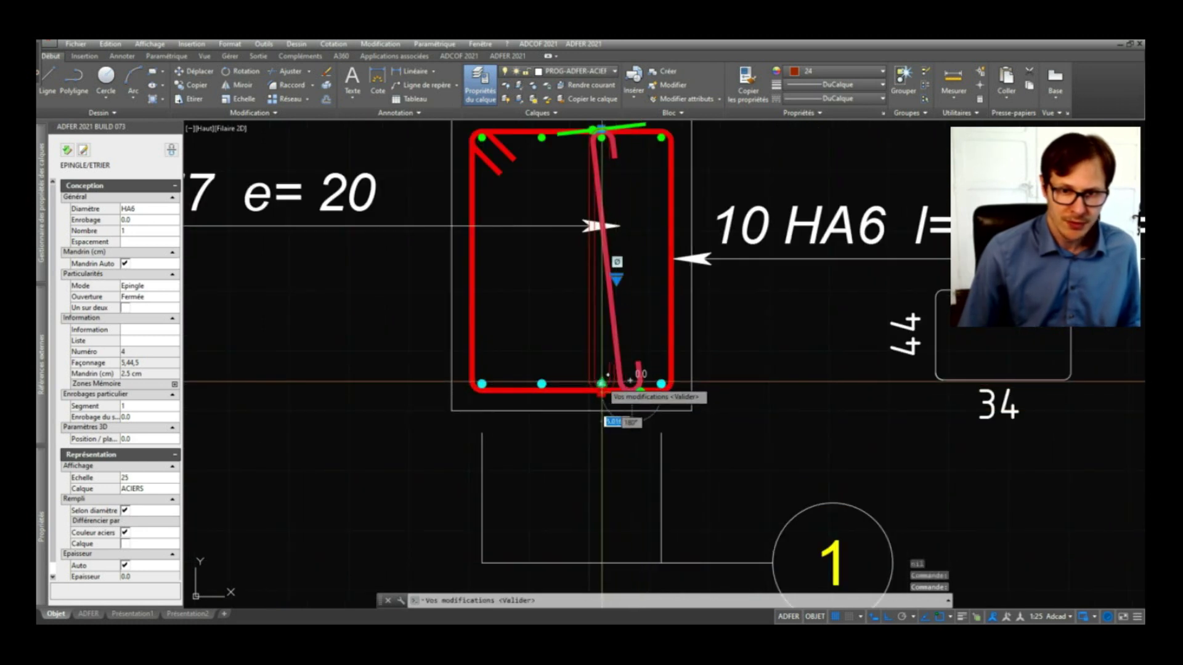
pyautogui.click(602, 383)
pyautogui.press('Escape')
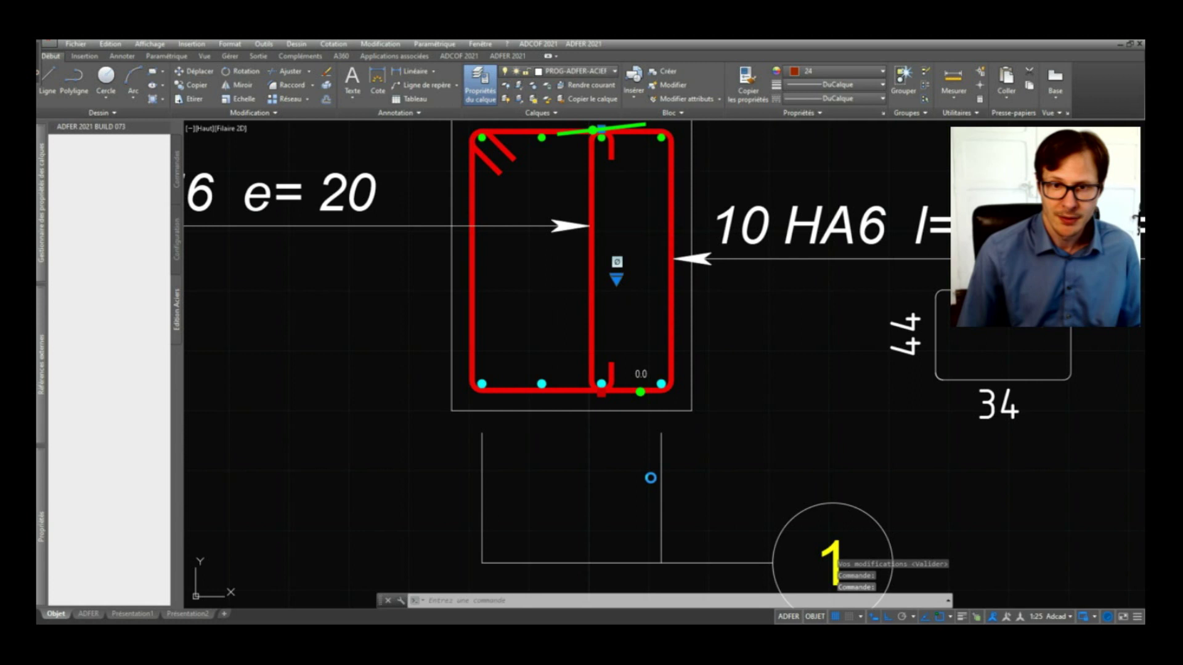
# Select the vertical 10 HA6 l=56 pin for copying with CO
pyautogui.scroll(-2, 651, 478)
pyautogui.click(674, 378)
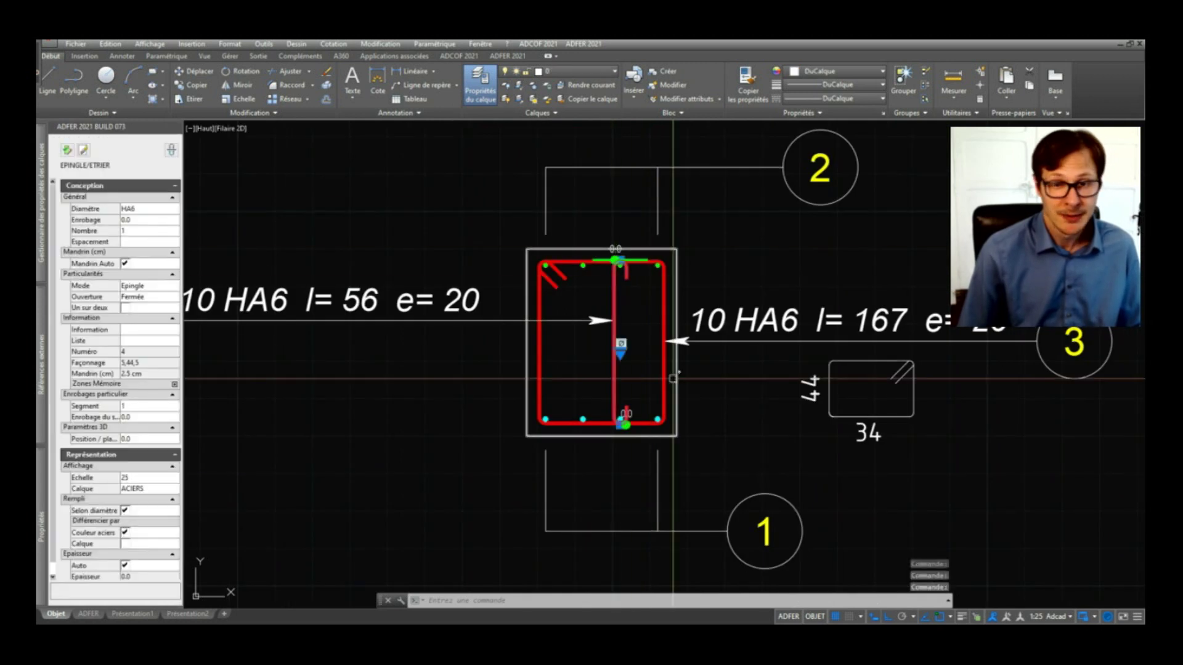
pyautogui.scroll(-4, 673, 378)
pyautogui.press('Escape')
pyautogui.scroll(2, 625, 353)
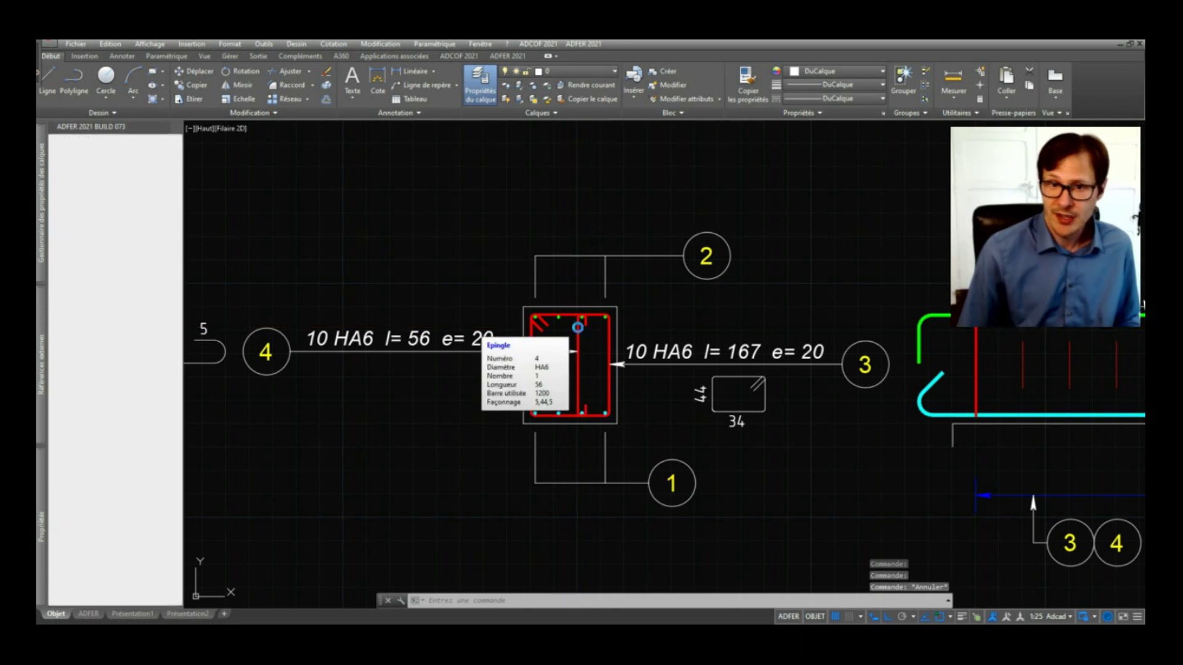
pyautogui.click(579, 342)
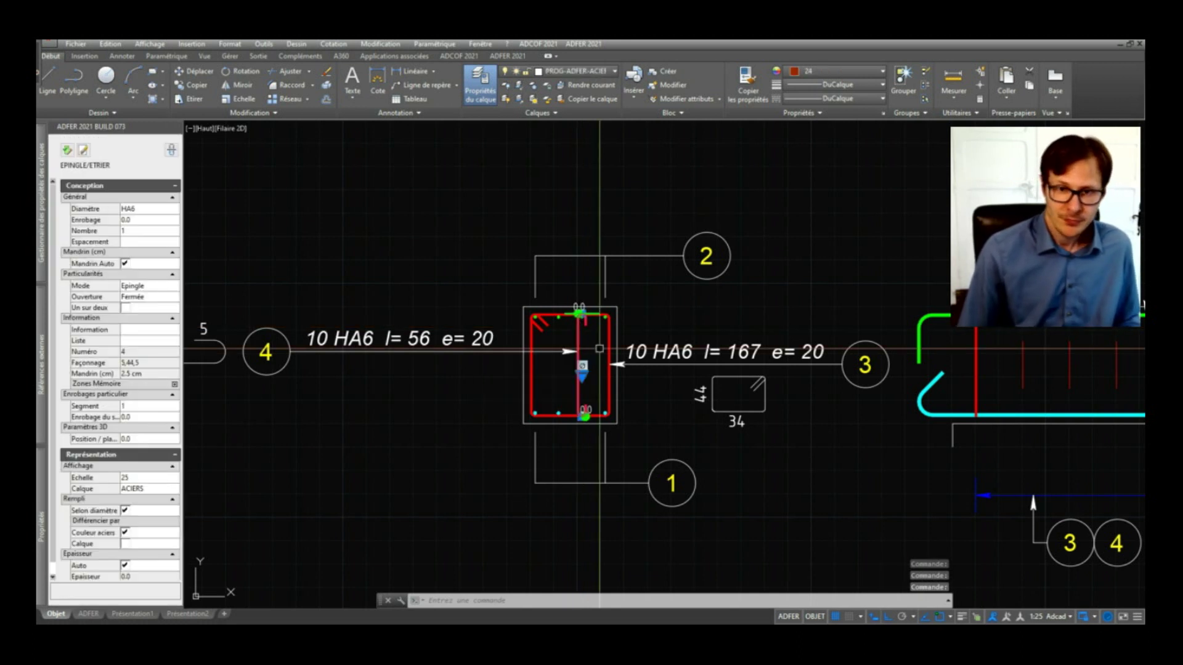
pyautogui.write('co')
pyautogui.press('Return')
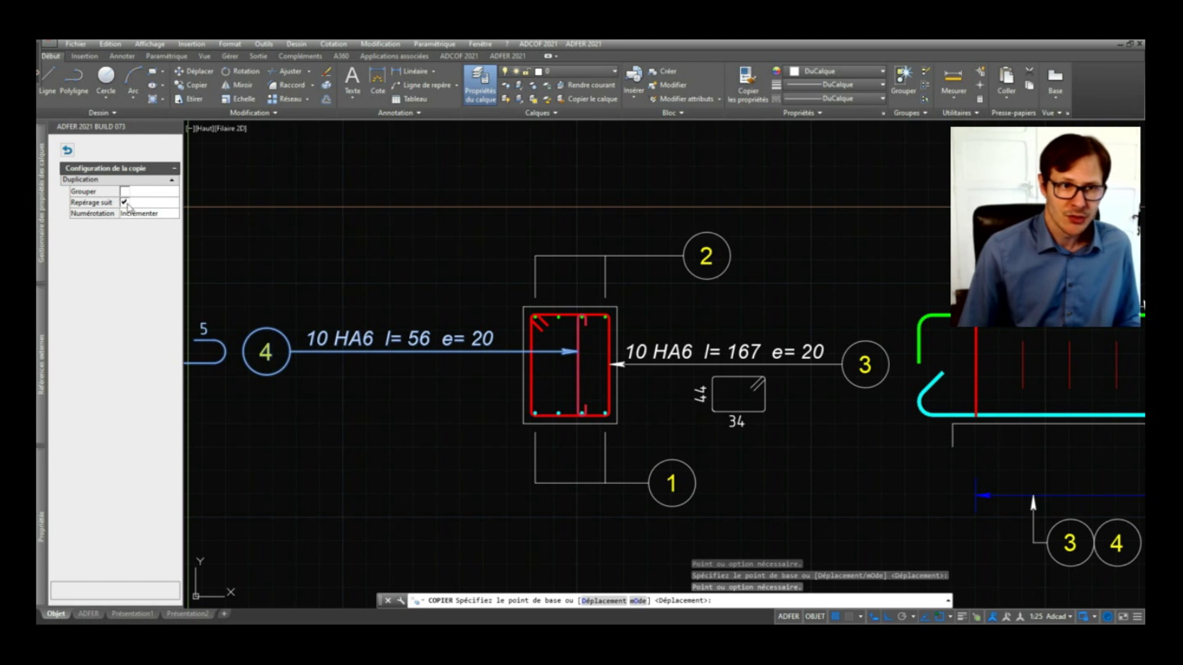
# Copy the pin, grouped and with Repérage suit off, onto the next bottom bar left
pyautogui.click(125, 203)
pyautogui.click(124, 191)
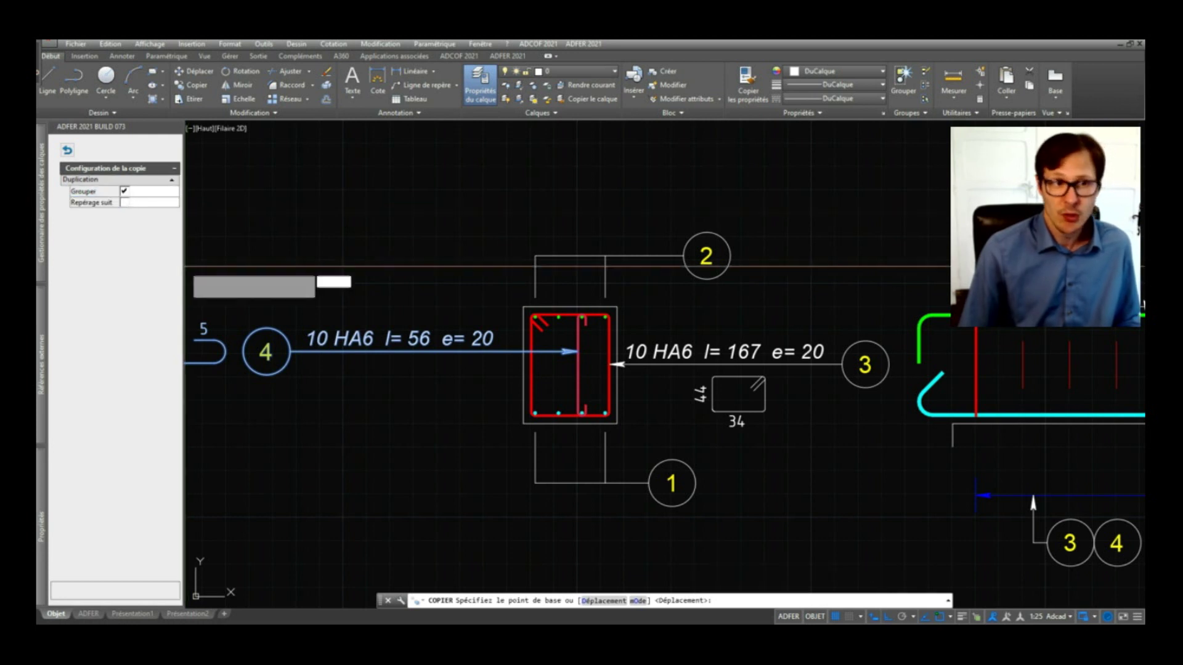
pyautogui.scroll(3, 582, 410)
pyautogui.scroll(4, 576, 460)
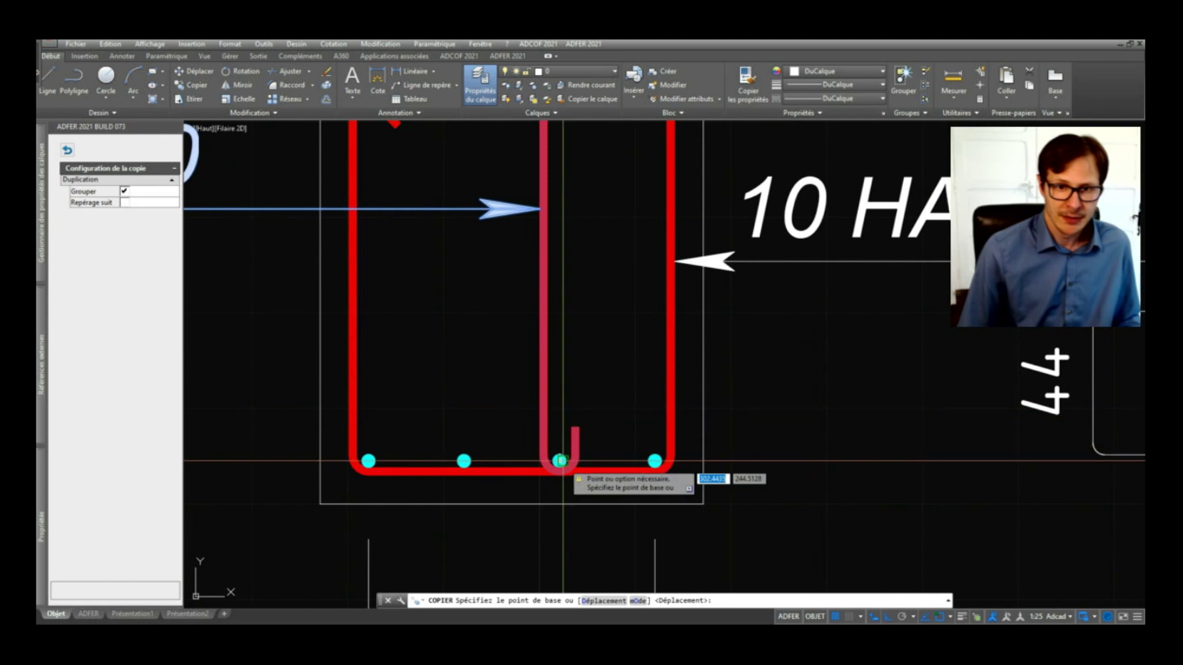
pyautogui.click(560, 461)
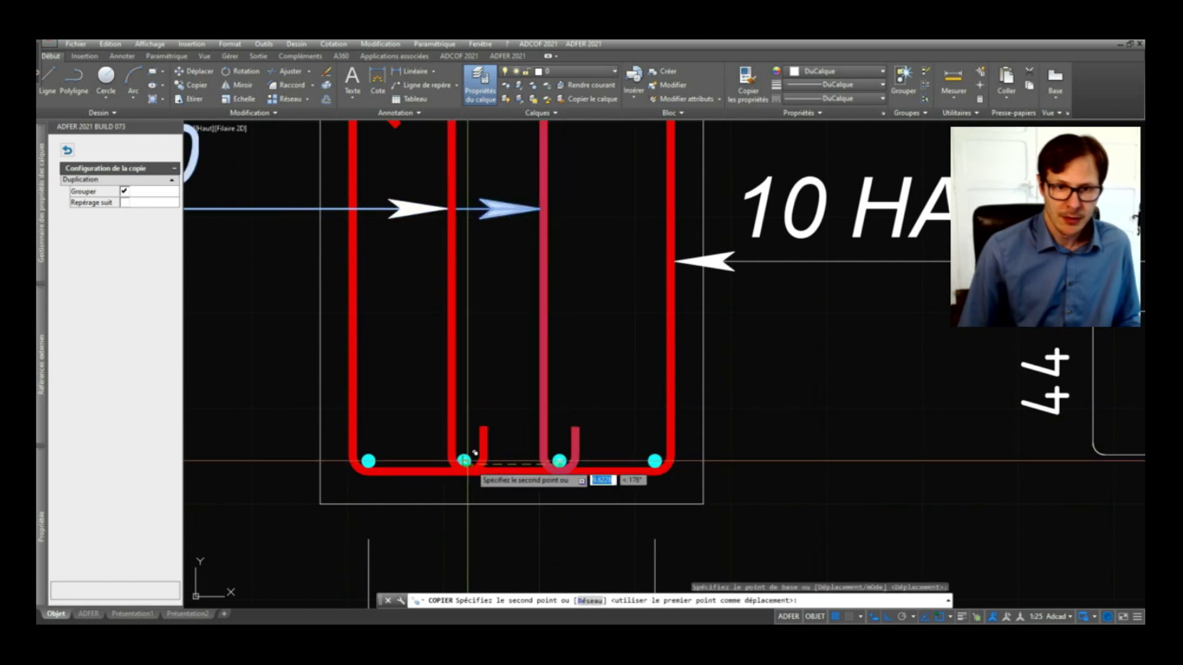
pyautogui.scroll(5, 468, 465)
pyautogui.scroll(3, 468, 462)
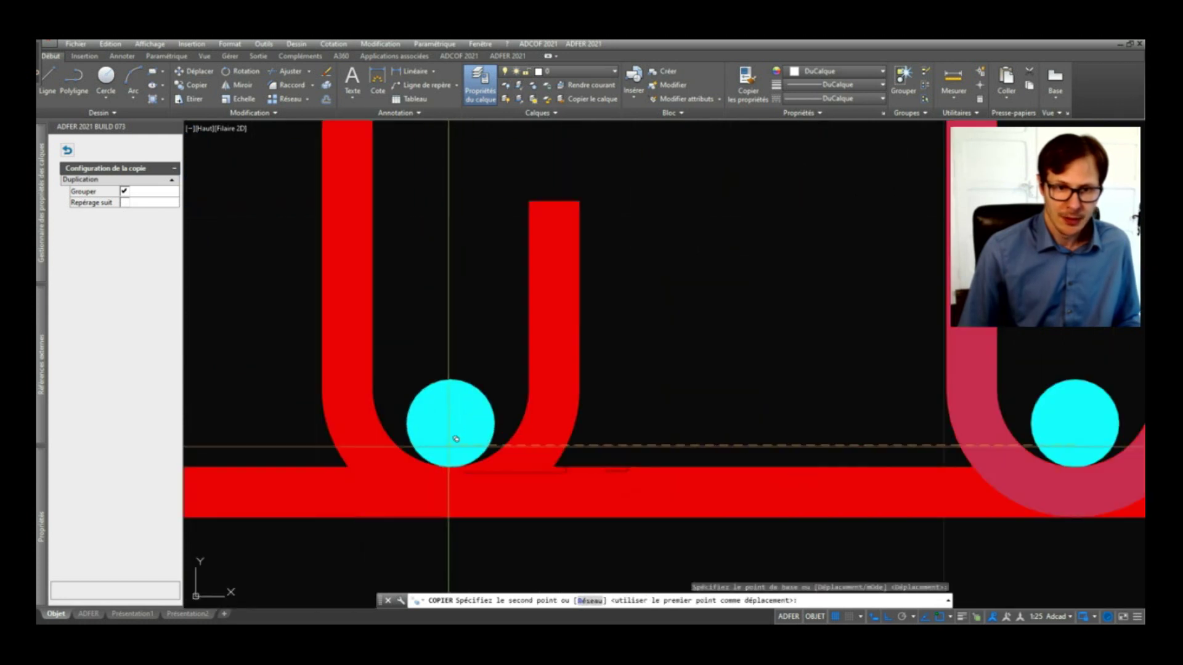
pyautogui.click(464, 448)
pyautogui.press('Return')
# Stretch pin callout 4 and its 44-long shape detail leftward
pyautogui.scroll(-5, 464, 448)
pyautogui.scroll(-3, 695, 385)
pyautogui.scroll(-2, 695, 385)
pyautogui.moveTo(695, 385)
pyautogui.mouseDown(button='middle')
pyautogui.moveTo(681, 413)
pyautogui.moveTo(473, 395)
pyautogui.moveTo(647, 396)
pyautogui.moveTo(660, 385)
pyautogui.mouseUp(button='middle')
pyautogui.write('et')
pyautogui.press('Return')
pyautogui.click(681, 293)
pyautogui.click(377, 408)
pyautogui.press('Return')
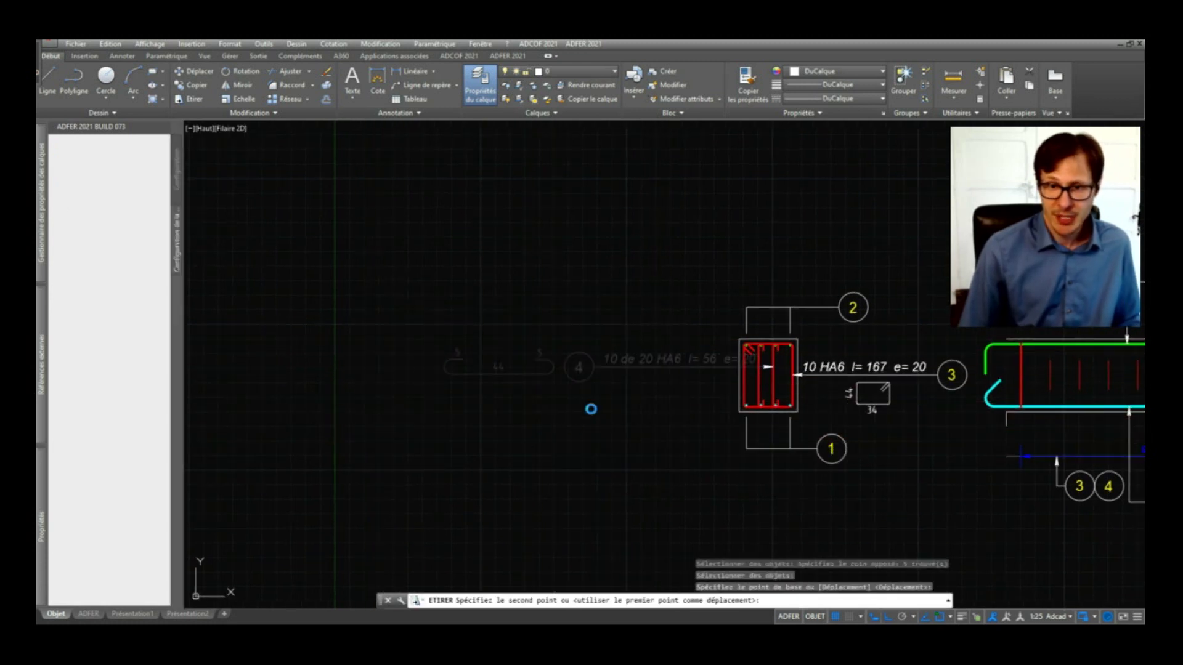
pyautogui.click(641, 369)
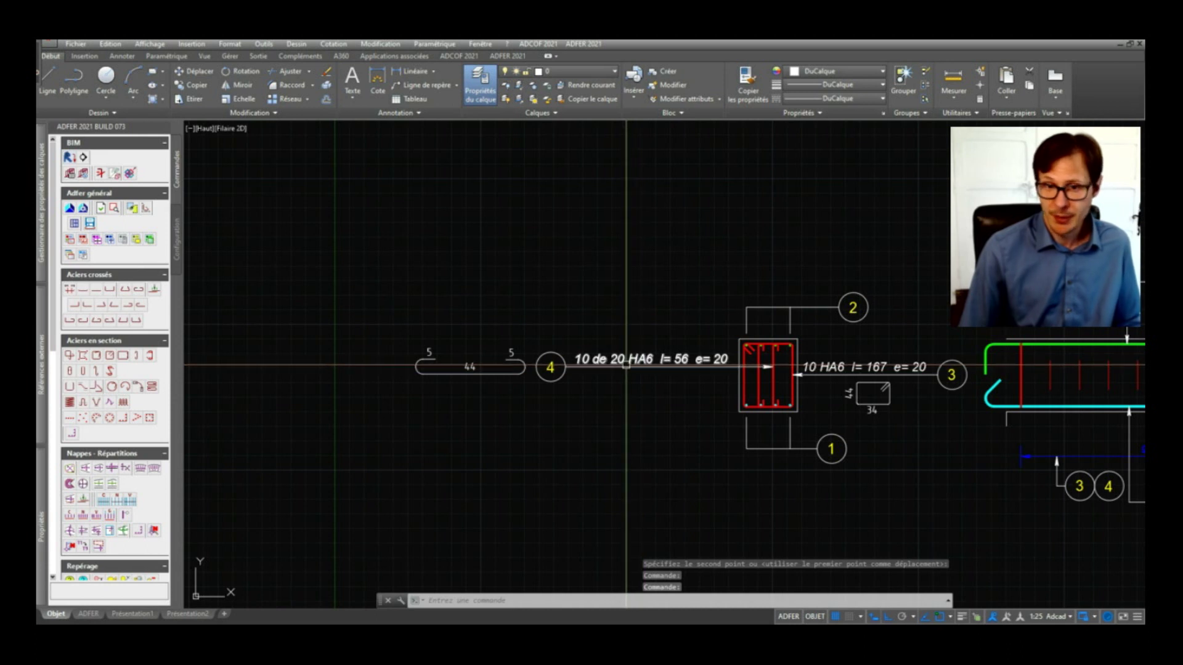
pyautogui.scroll(-2, 626, 360)
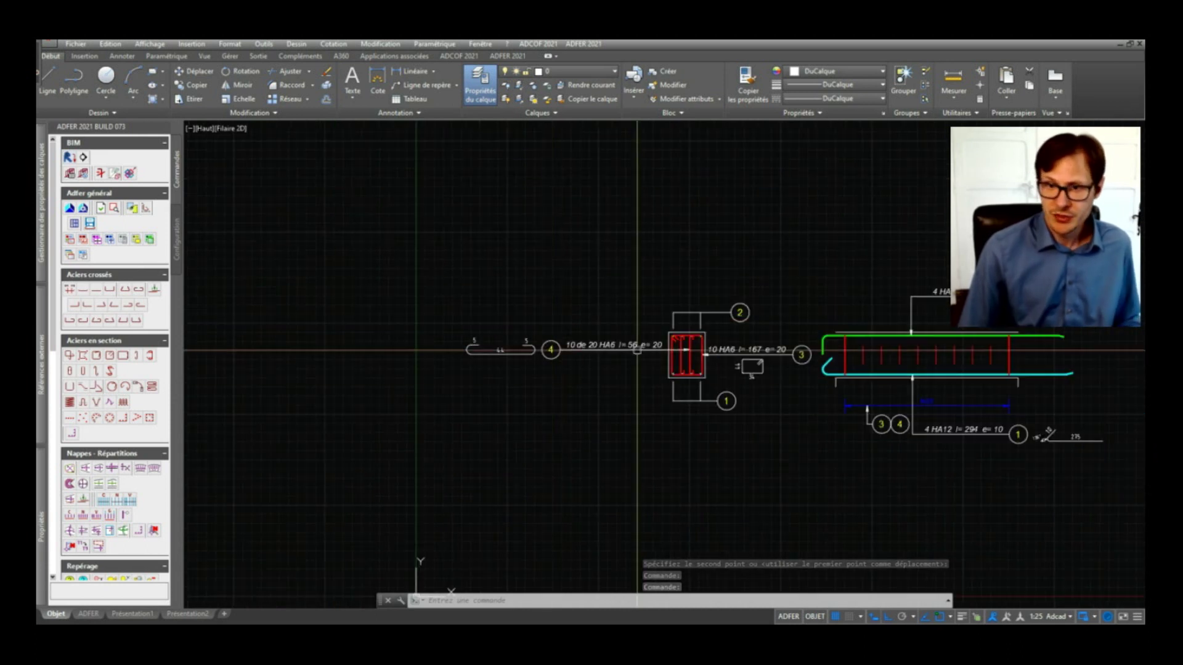
pyautogui.moveTo(627, 361); pyautogui.dragTo(546, 355, button='middle')
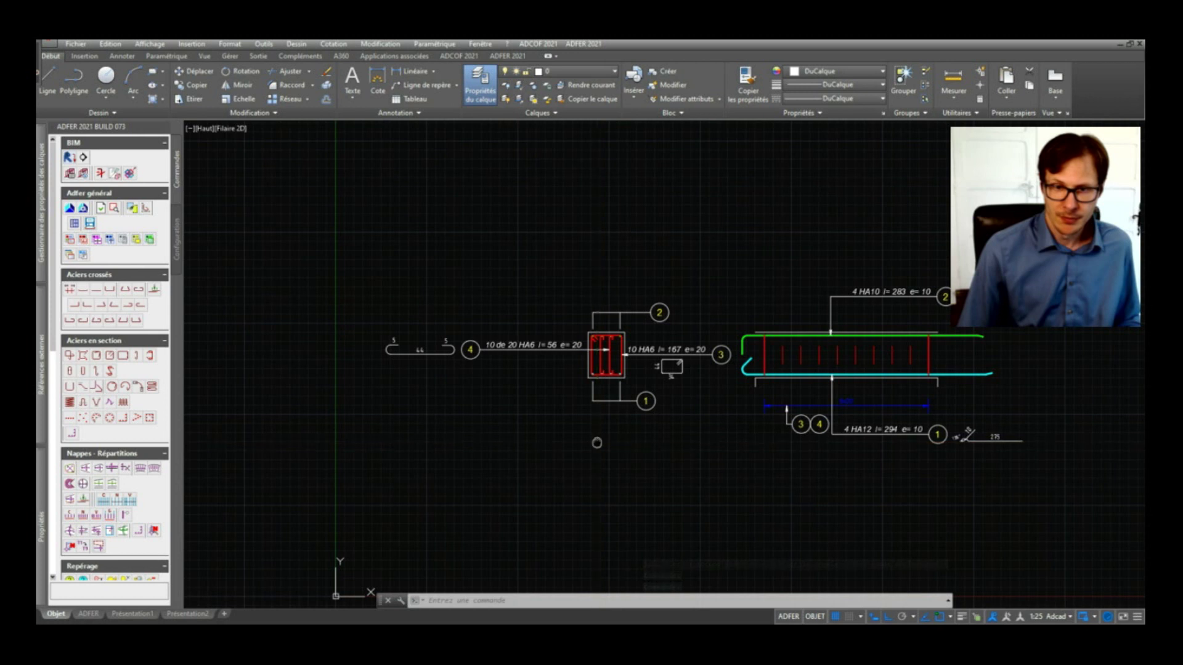
pyautogui.moveTo(613, 423); pyautogui.dragTo(568, 423, button='middle')
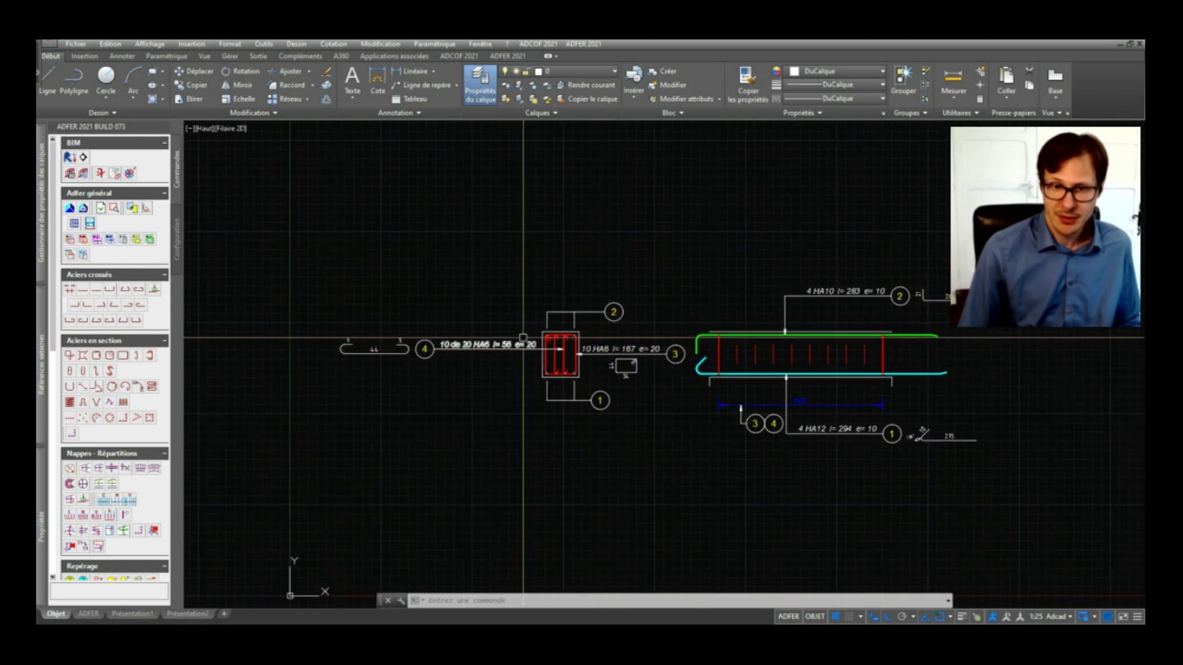
pyautogui.scroll(5, 572, 340)
pyautogui.scroll(-2, 533, 338)
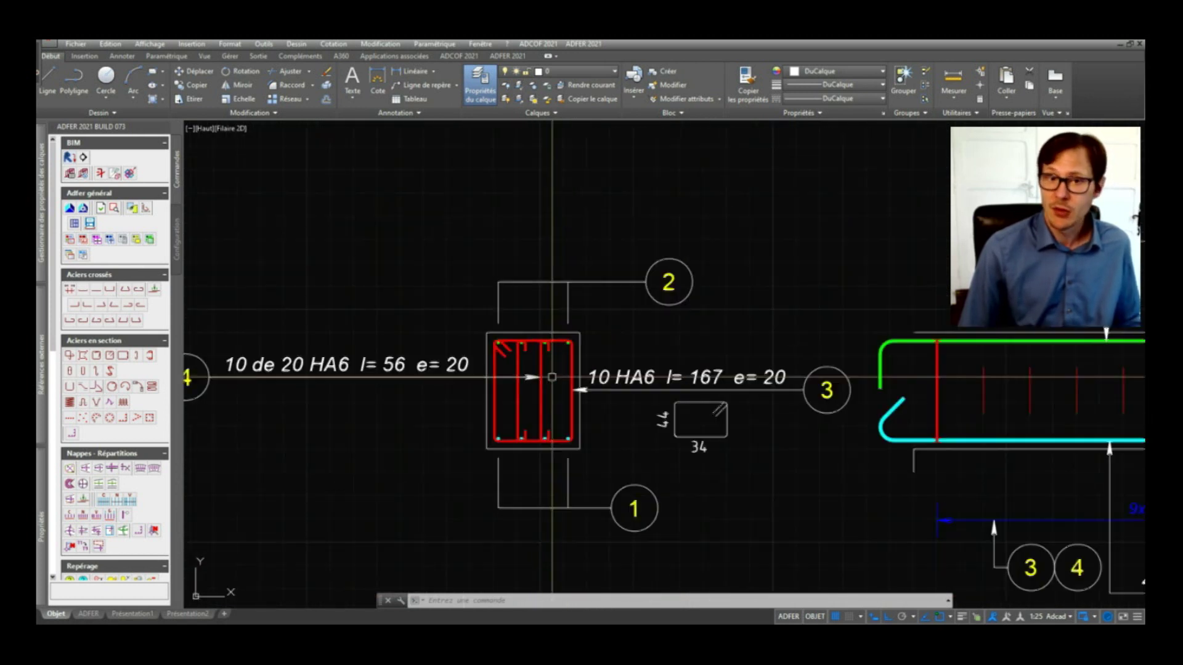
pyautogui.scroll(-1, 546, 364)
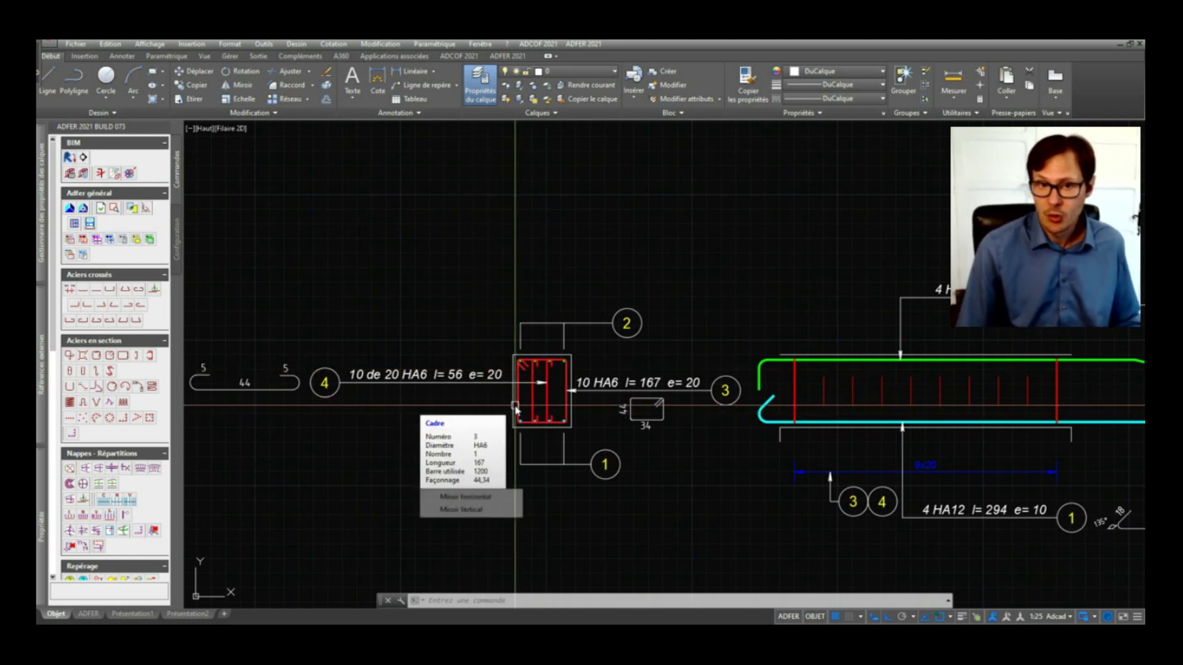
pyautogui.click(548, 392)
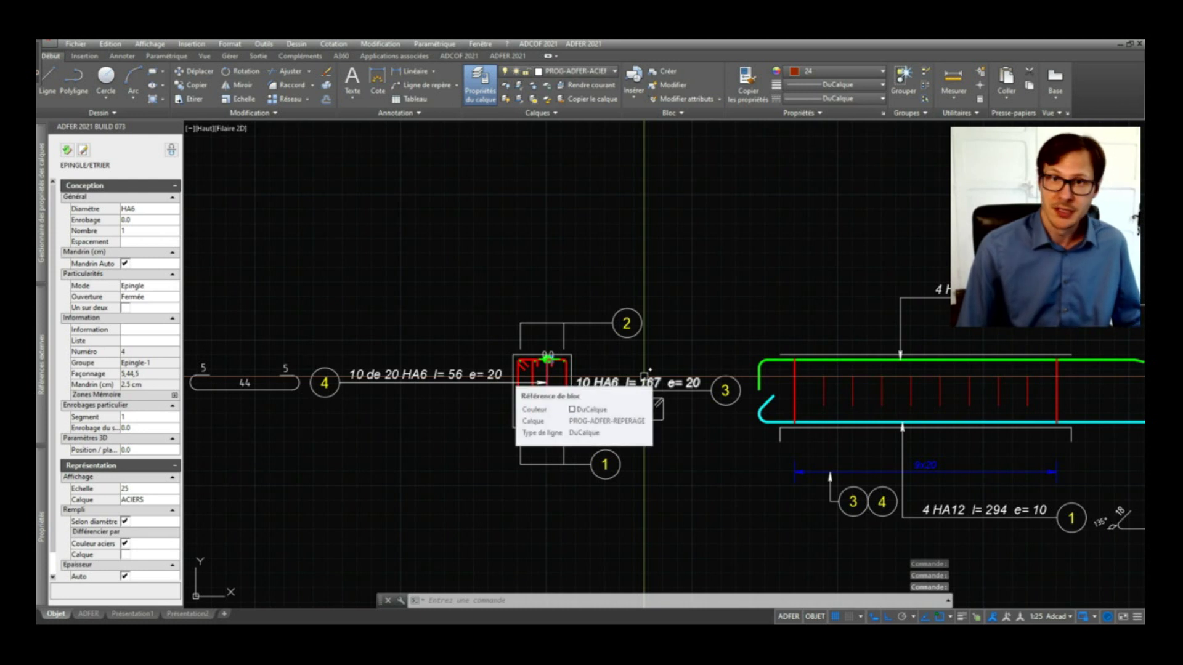
pyautogui.press('Escape')
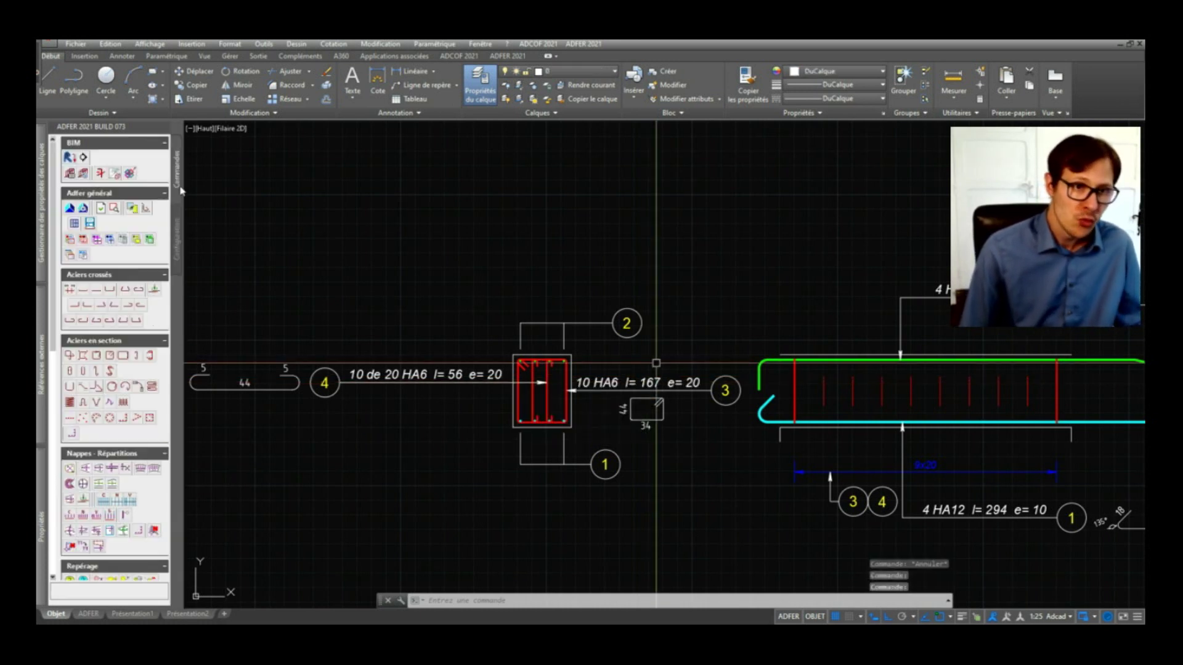
pyautogui.scroll(-5, 123, 372)
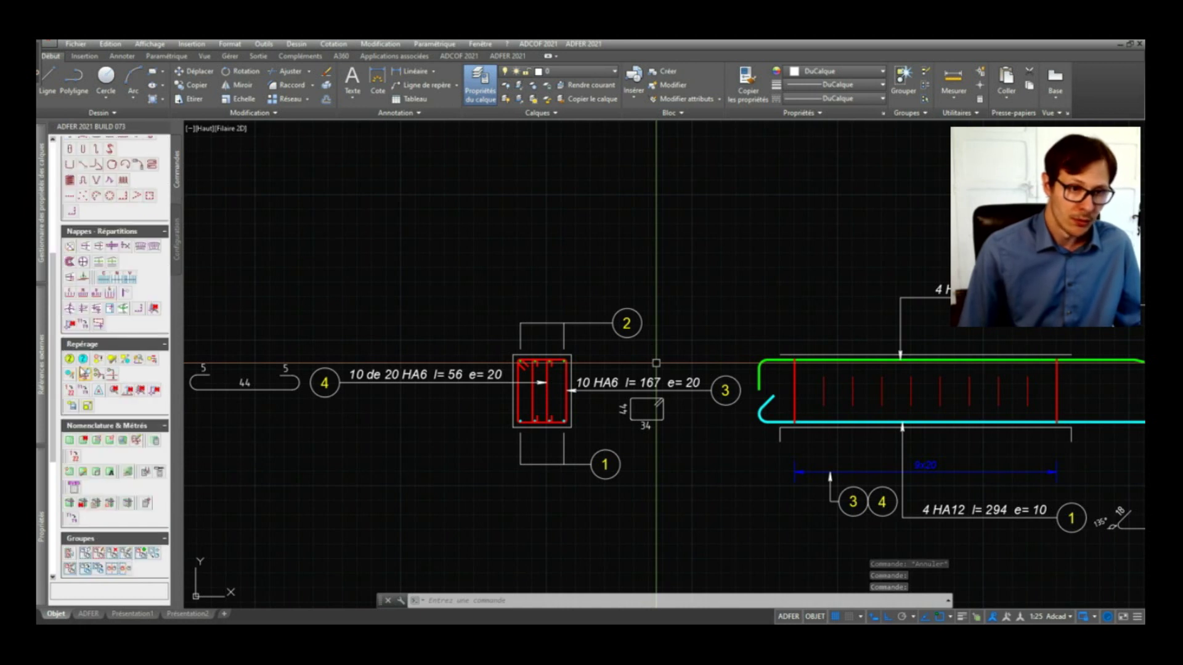
pyautogui.scroll(-3, 89, 407)
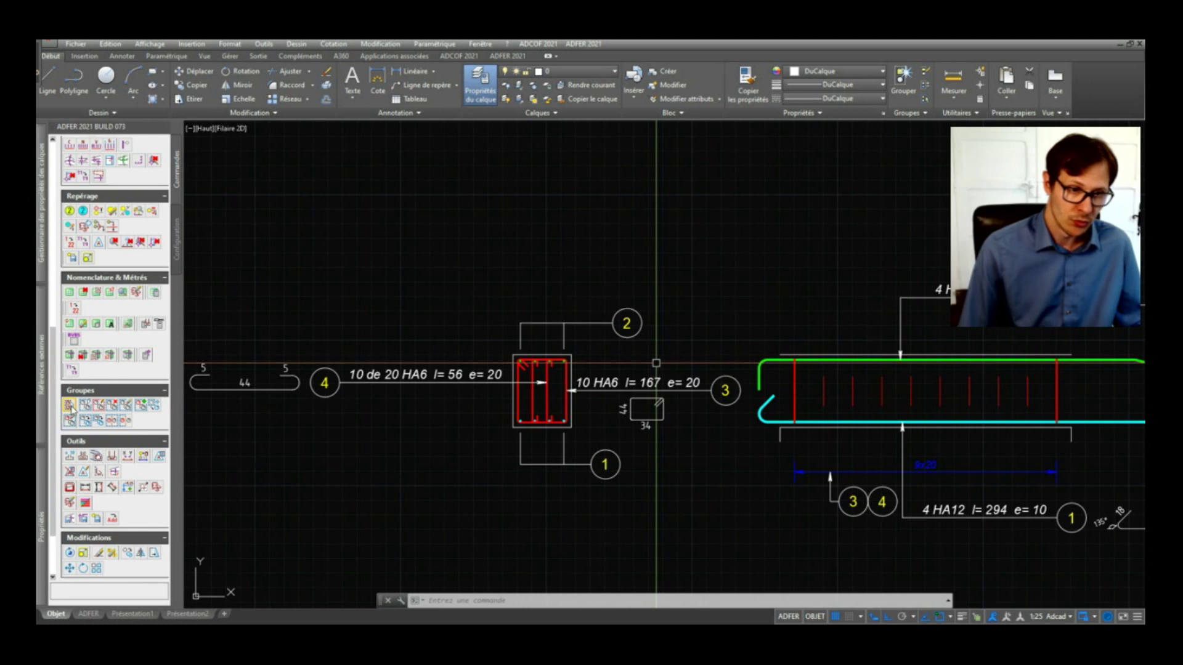
# Replace the ADFER Groupes list with the full tool palette showing Nomenclature & Métrés
pyautogui.click(70, 406)
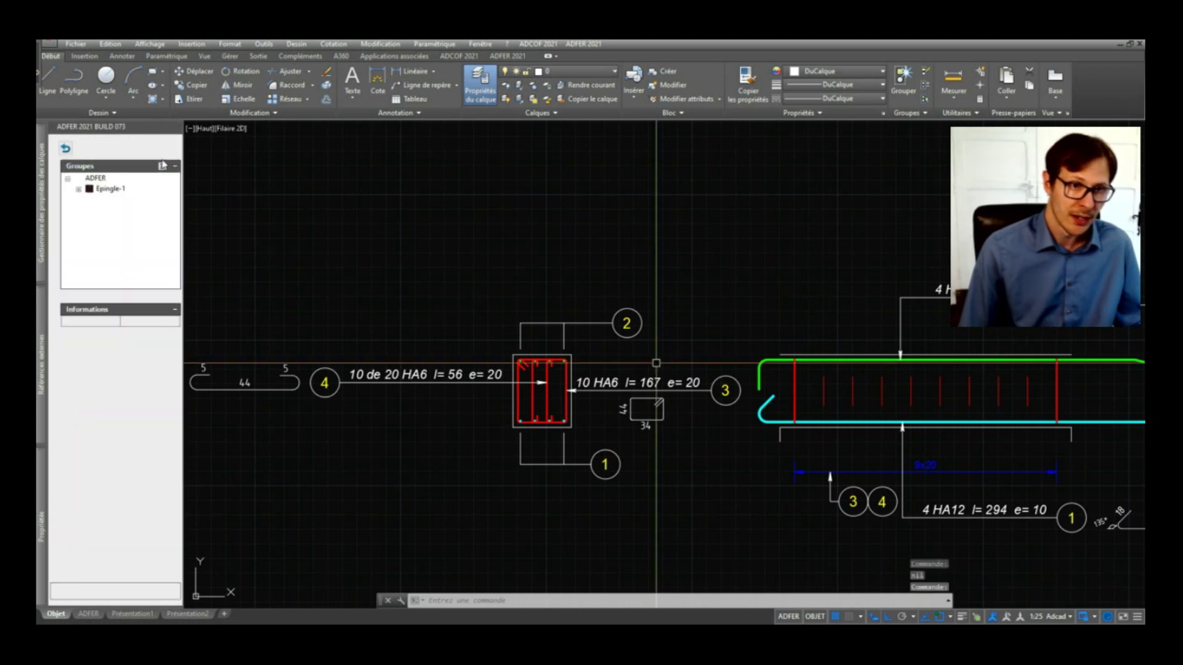
pyautogui.scroll(2, 580, 395)
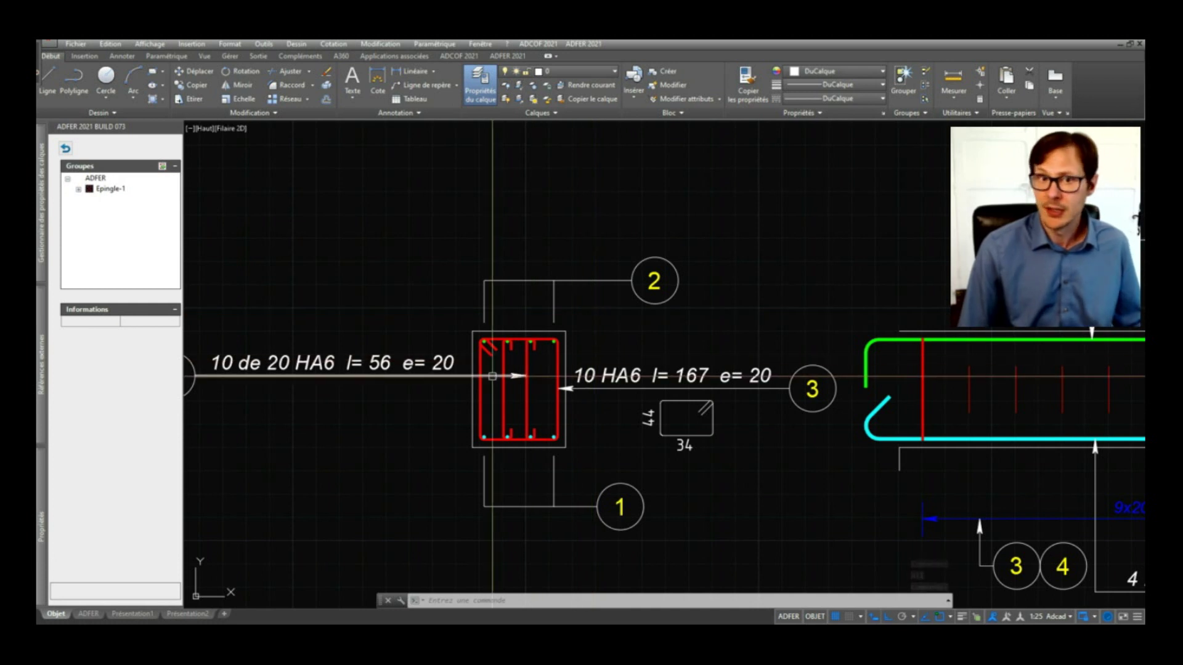
pyautogui.scroll(-2, 533, 352)
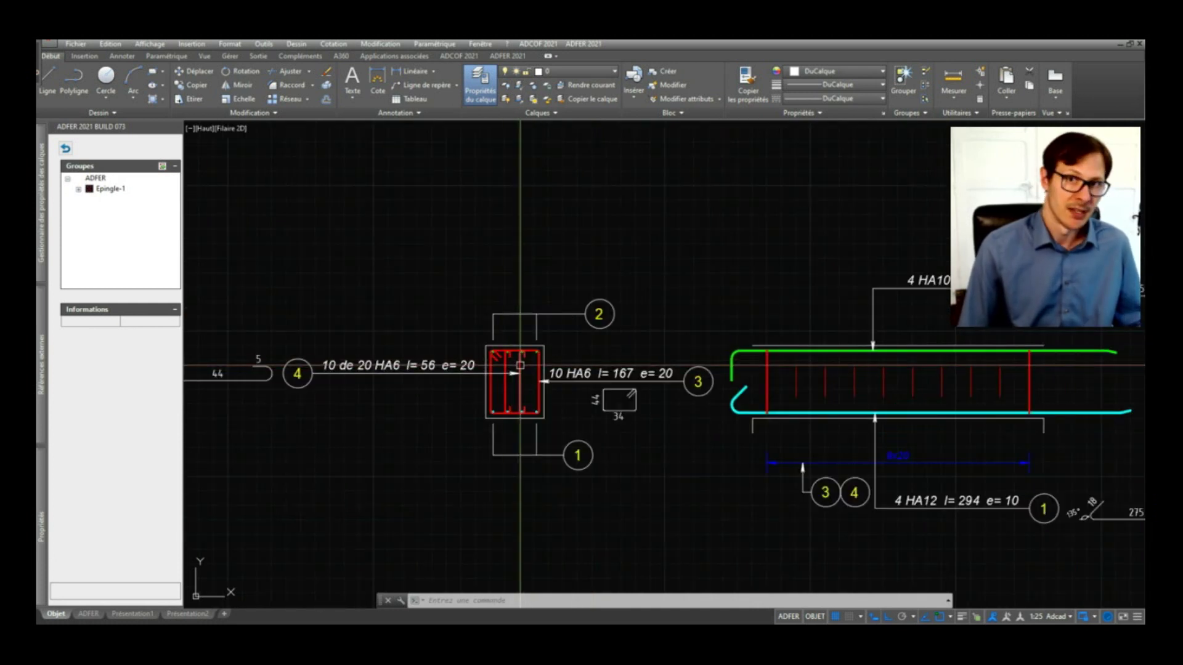
pyautogui.scroll(-2, 542, 370)
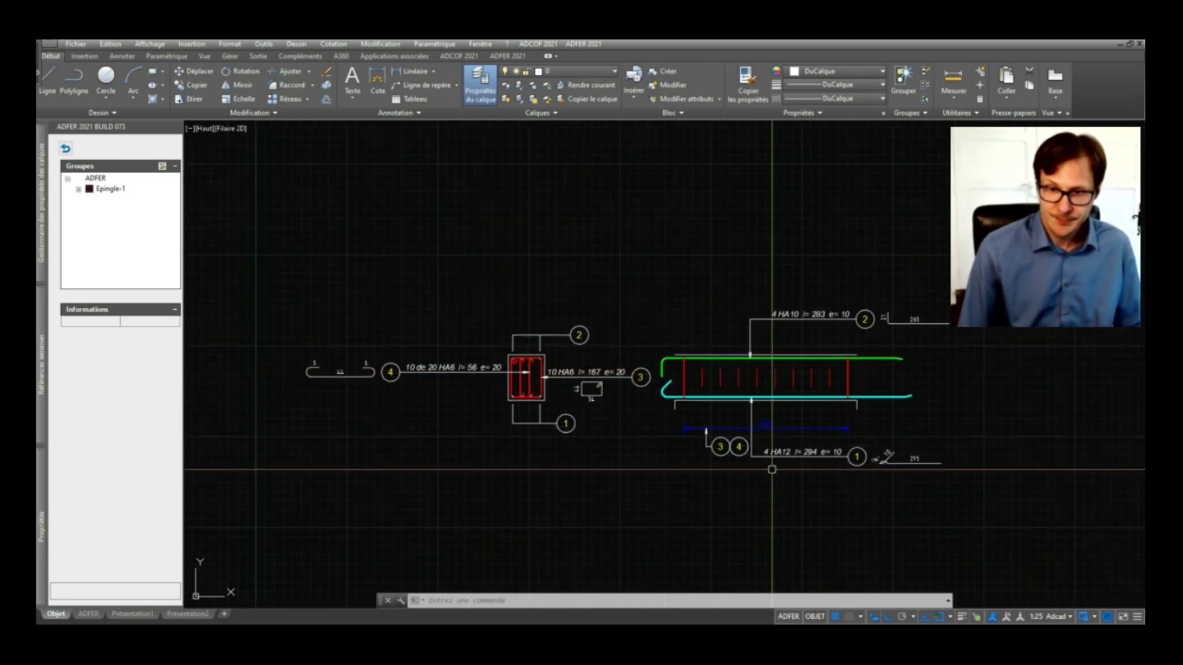
pyautogui.press('Escape')
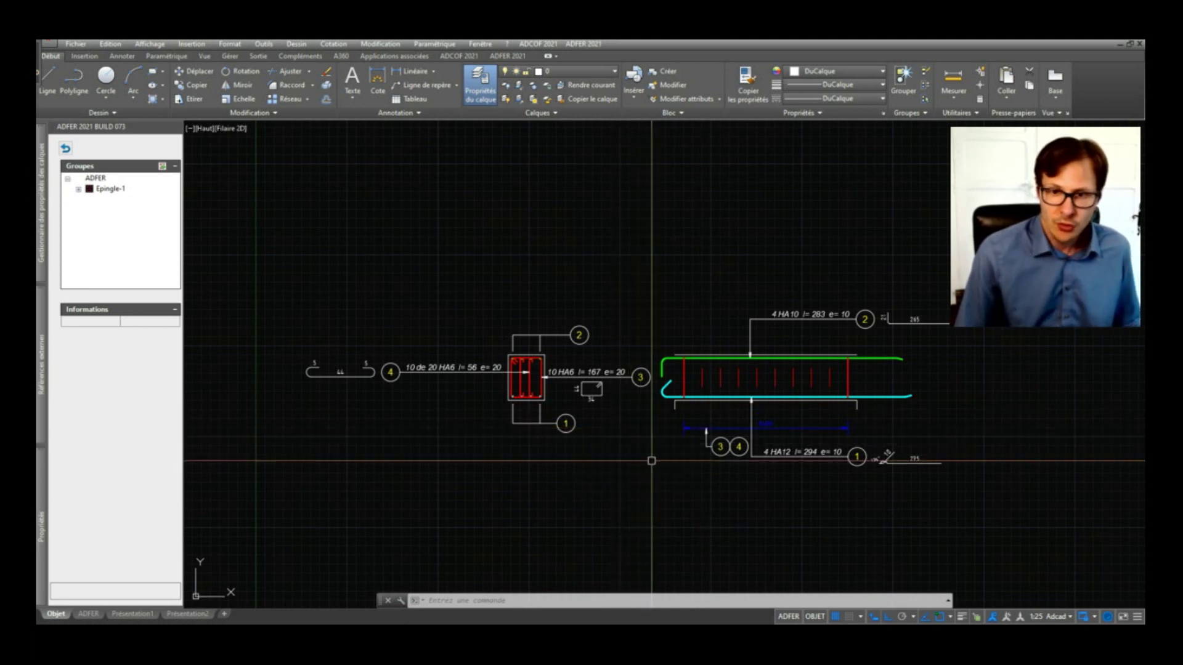
pyautogui.moveTo(736, 474); pyautogui.dragTo(724, 456, button='middle')
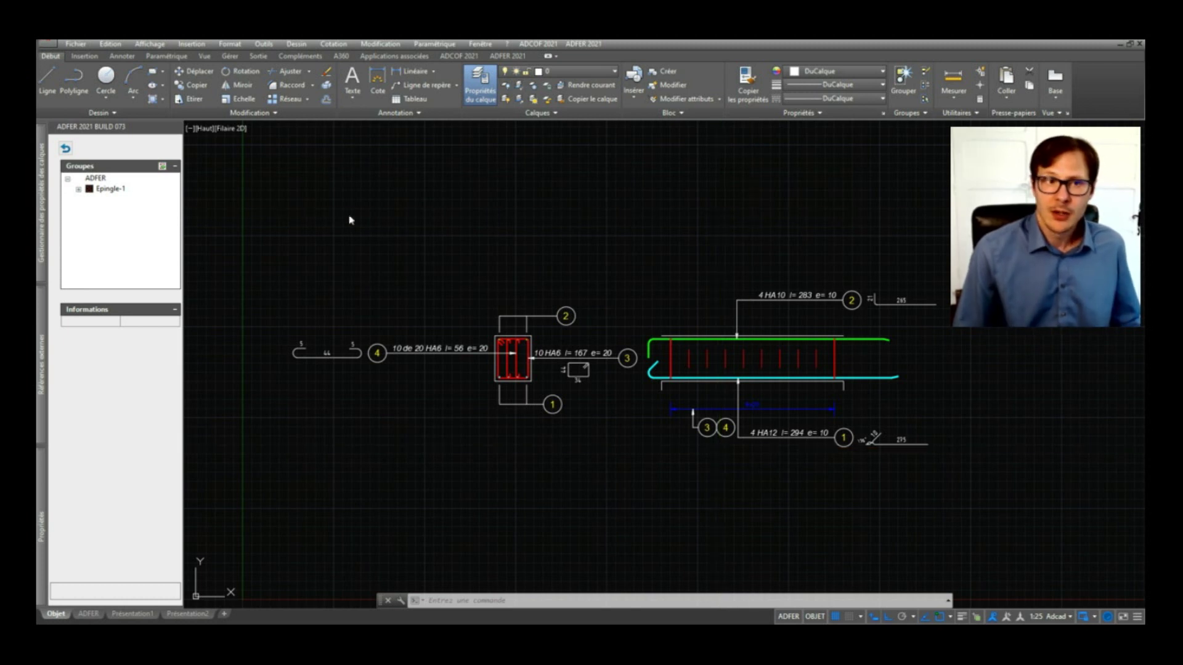
pyautogui.click(65, 149)
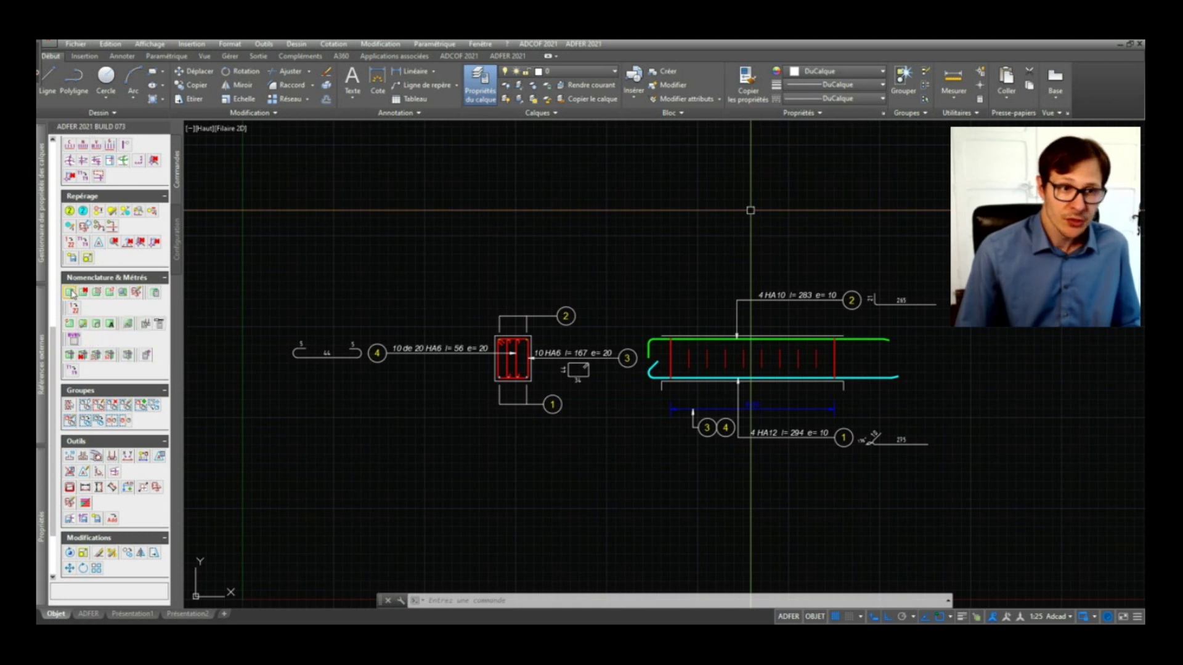
# Insert the Nomenclature générale des aciers table for marks 1–4 below the beam
pyautogui.click(72, 294)
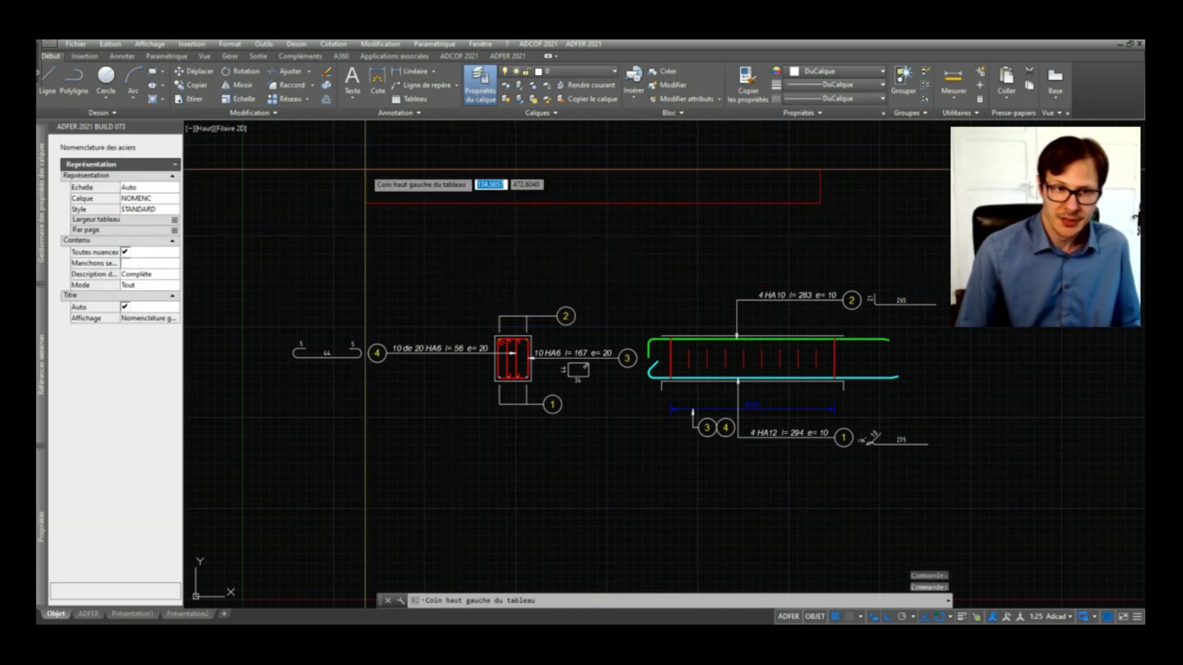
pyautogui.scroll(-2, 362, 173)
pyautogui.scroll(2, 431, 369)
pyautogui.click(455, 357)
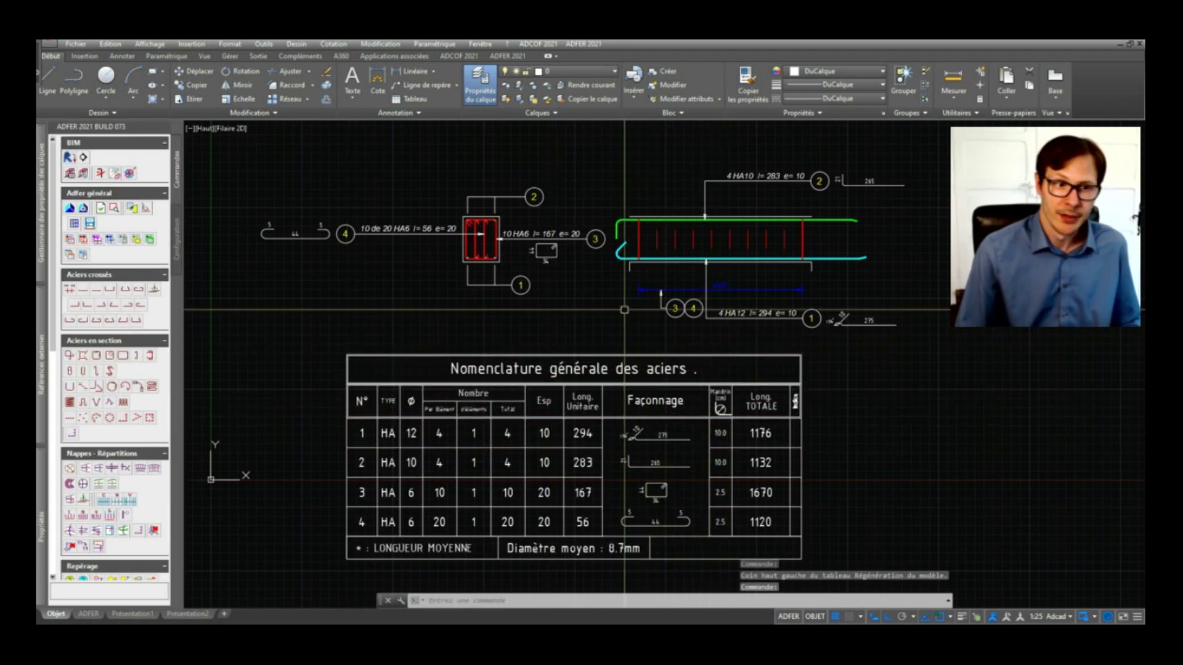
pyautogui.scroll(-5, 84, 451)
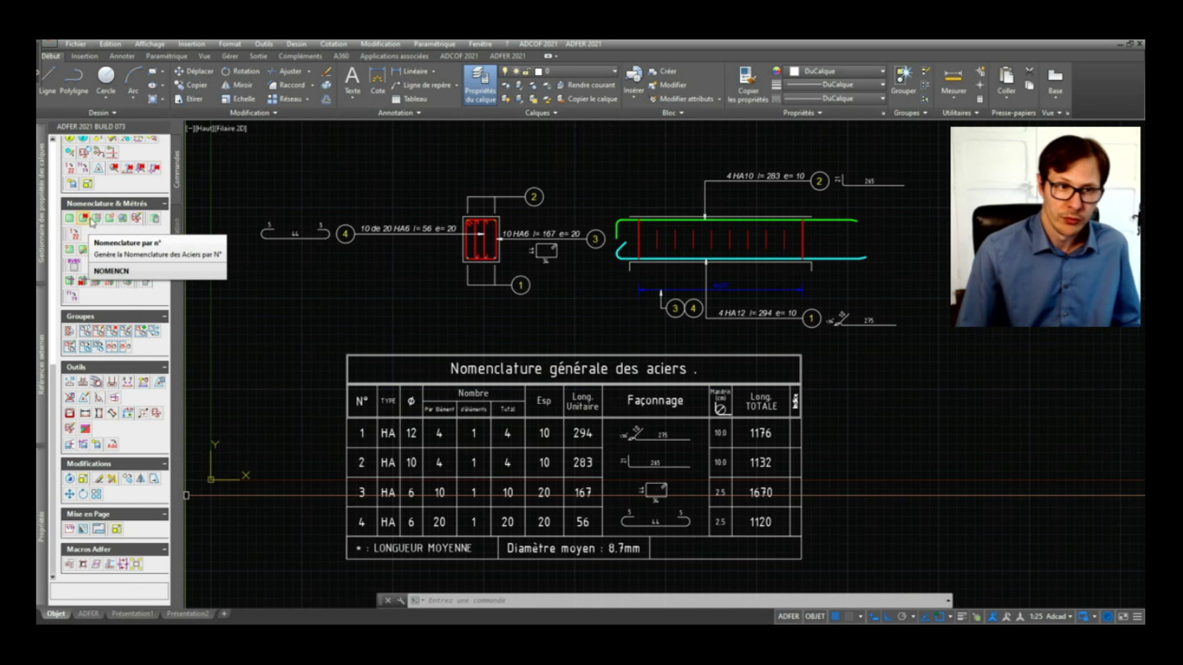
pyautogui.click(85, 220)
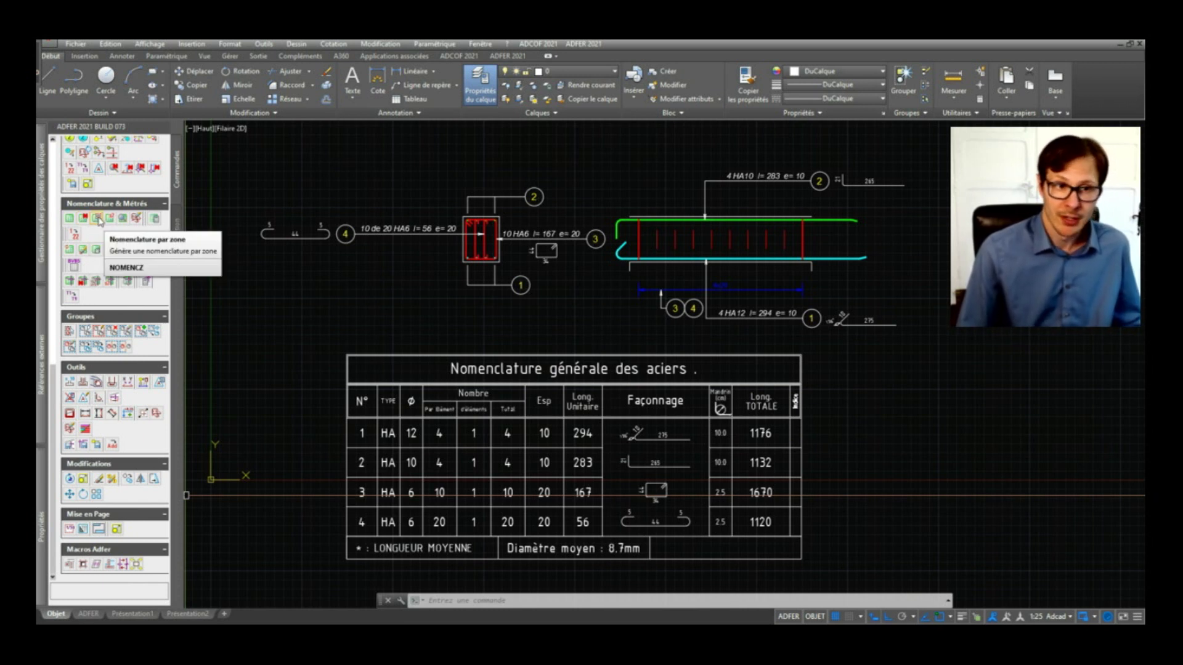
pyautogui.click(99, 220)
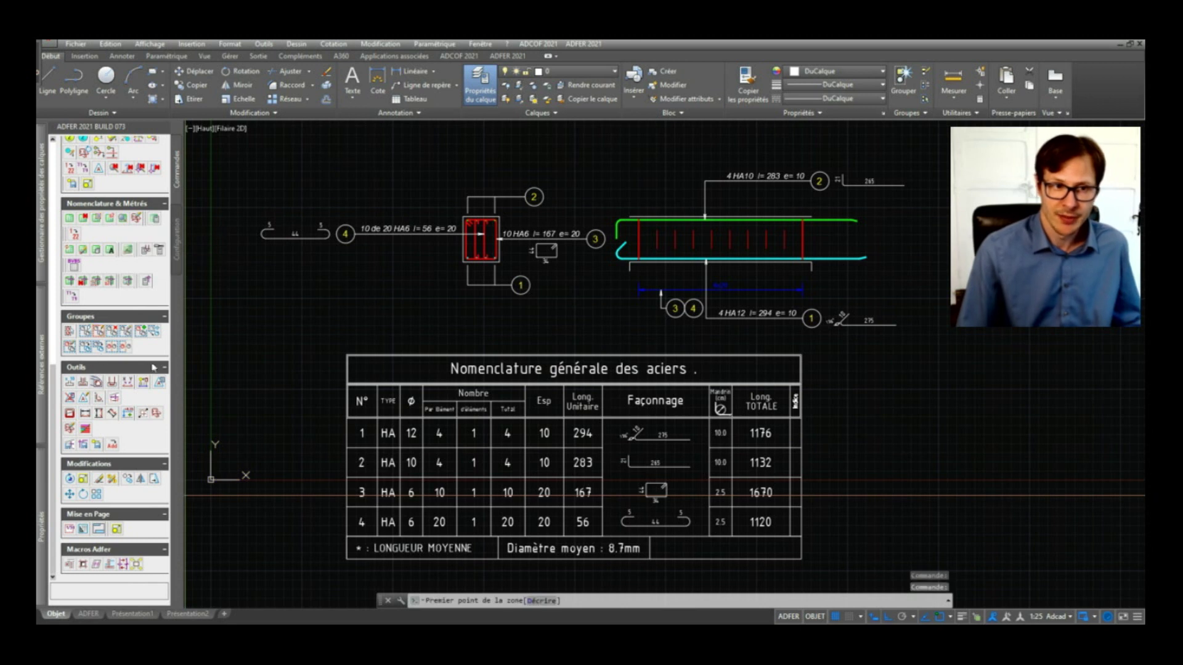
pyautogui.scroll(-2, 607, 515)
pyautogui.moveTo(731, 422); pyautogui.dragTo(577, 397, button='middle')
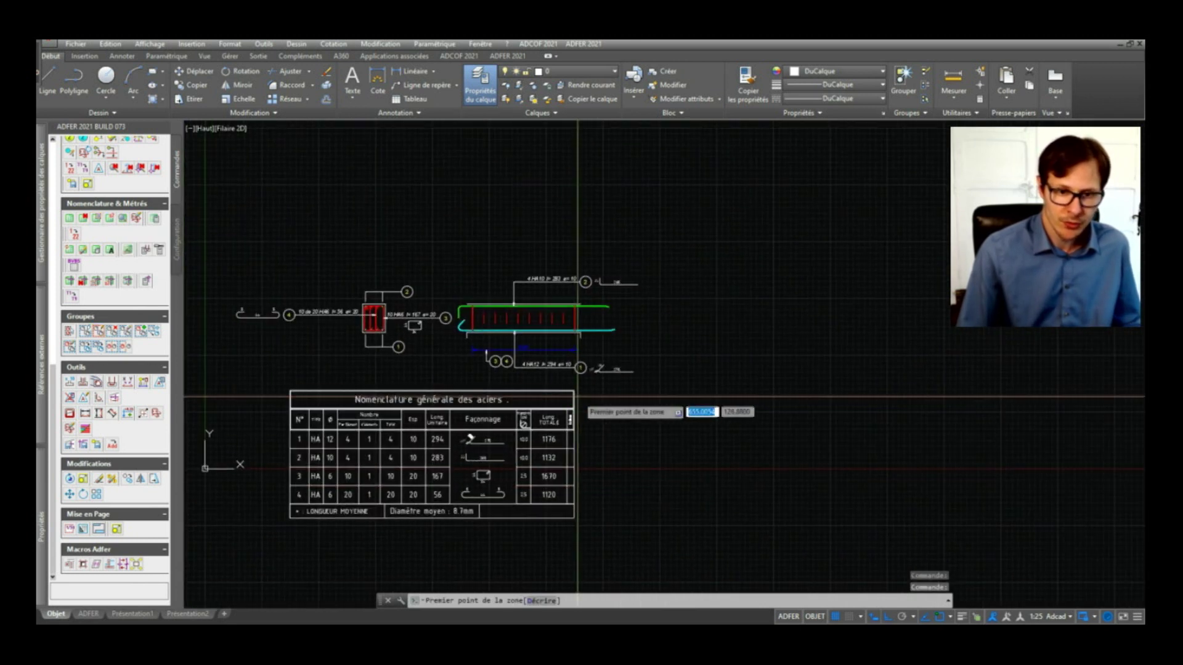
pyautogui.click(674, 246)
pyautogui.scroll(-2, 673, 247)
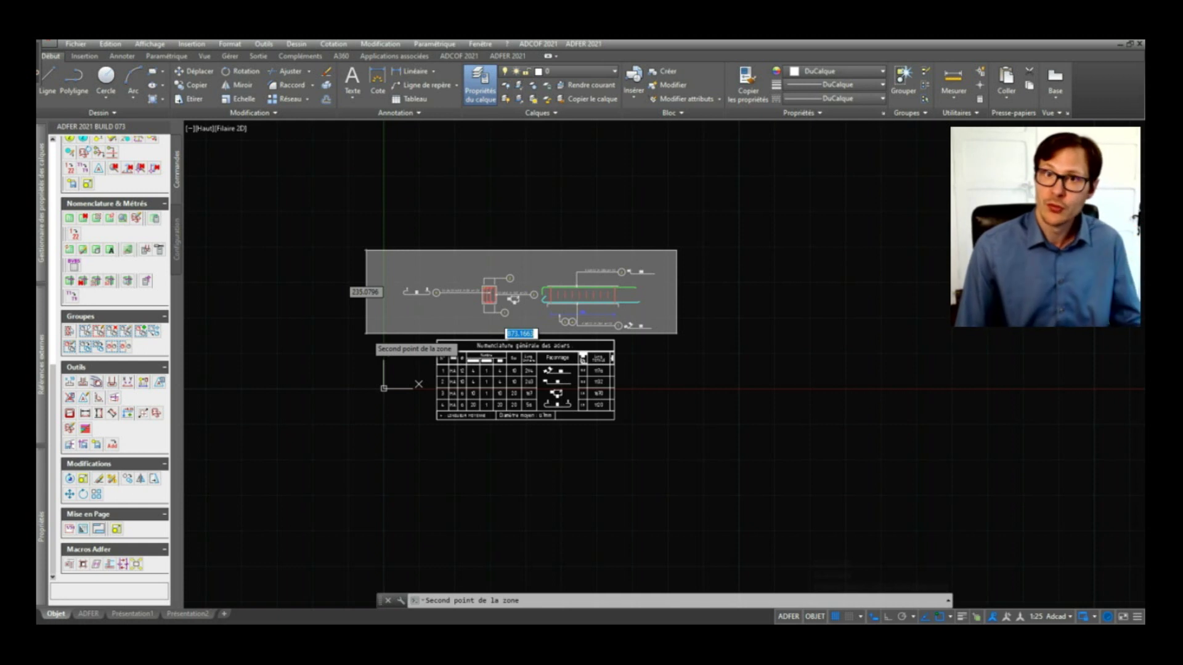
pyautogui.click(365, 333)
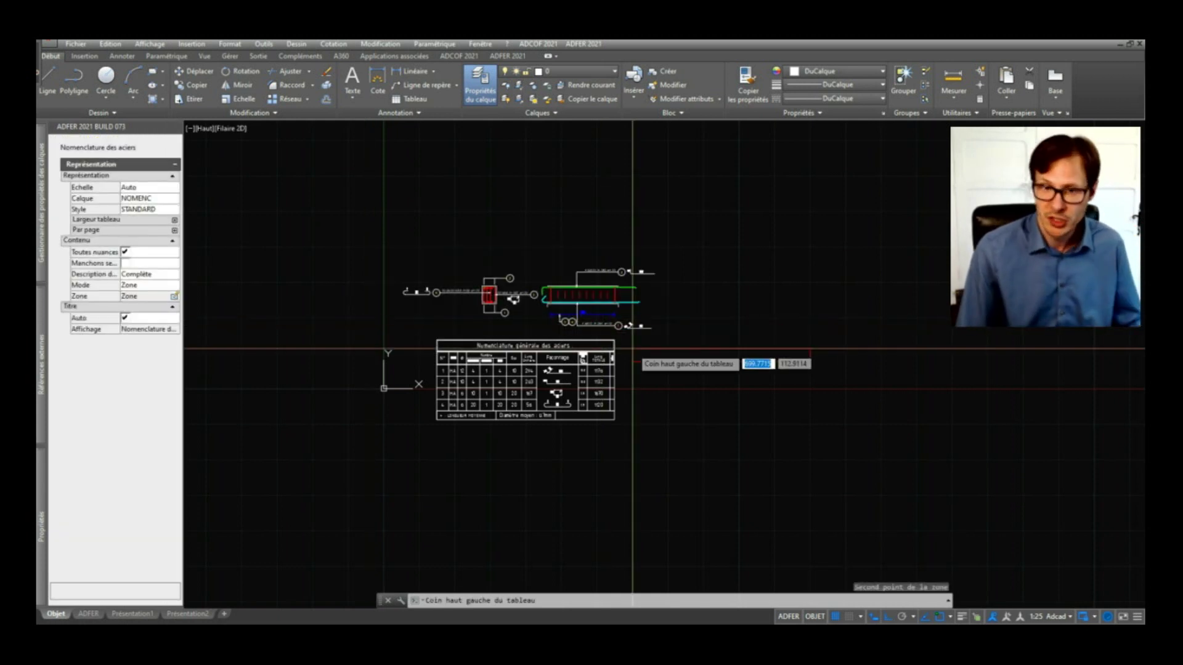
pyautogui.click(630, 351)
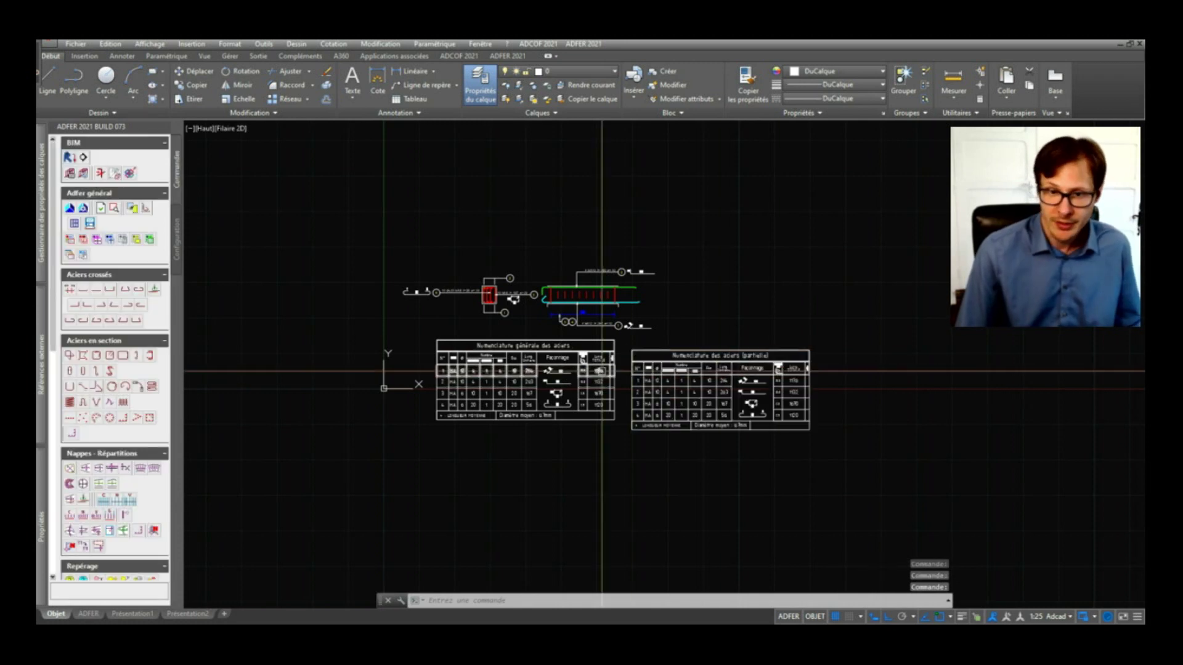
pyautogui.click(506, 346)
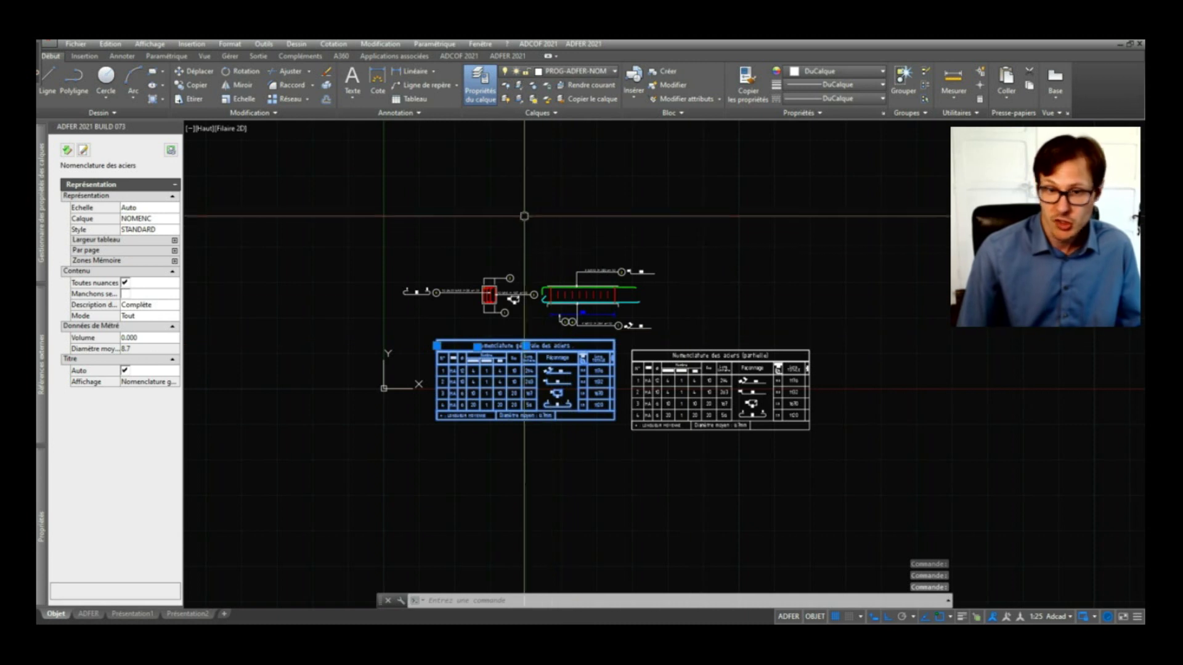
pyautogui.press('Escape')
pyautogui.press('Escape')
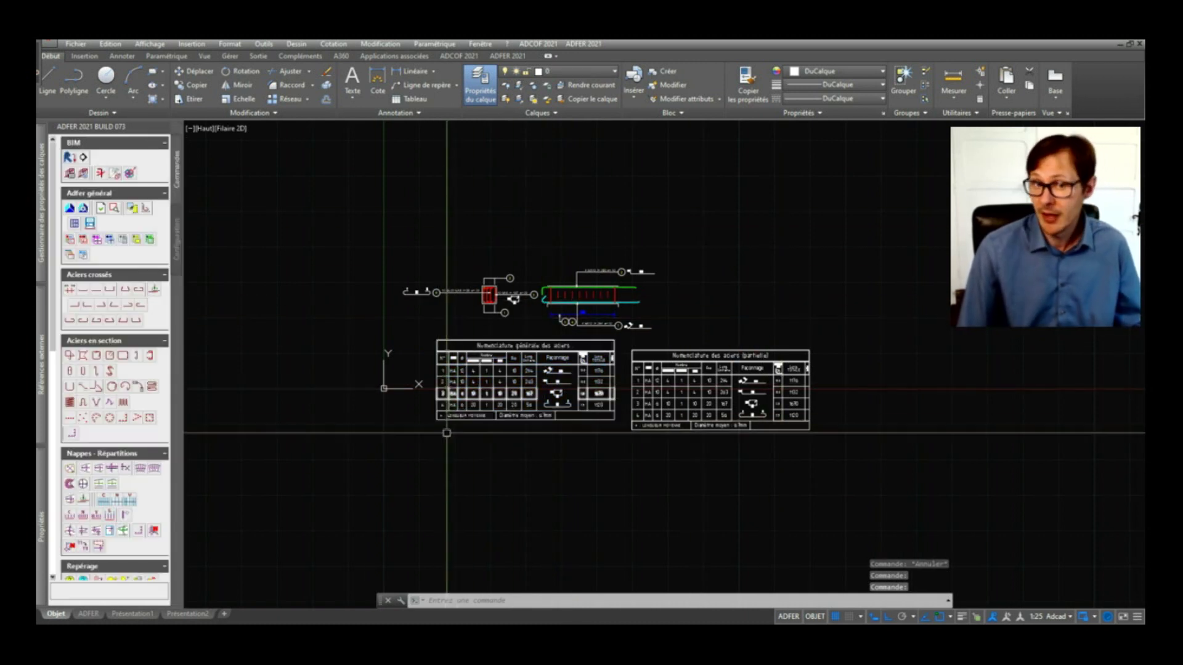
pyautogui.click(786, 288)
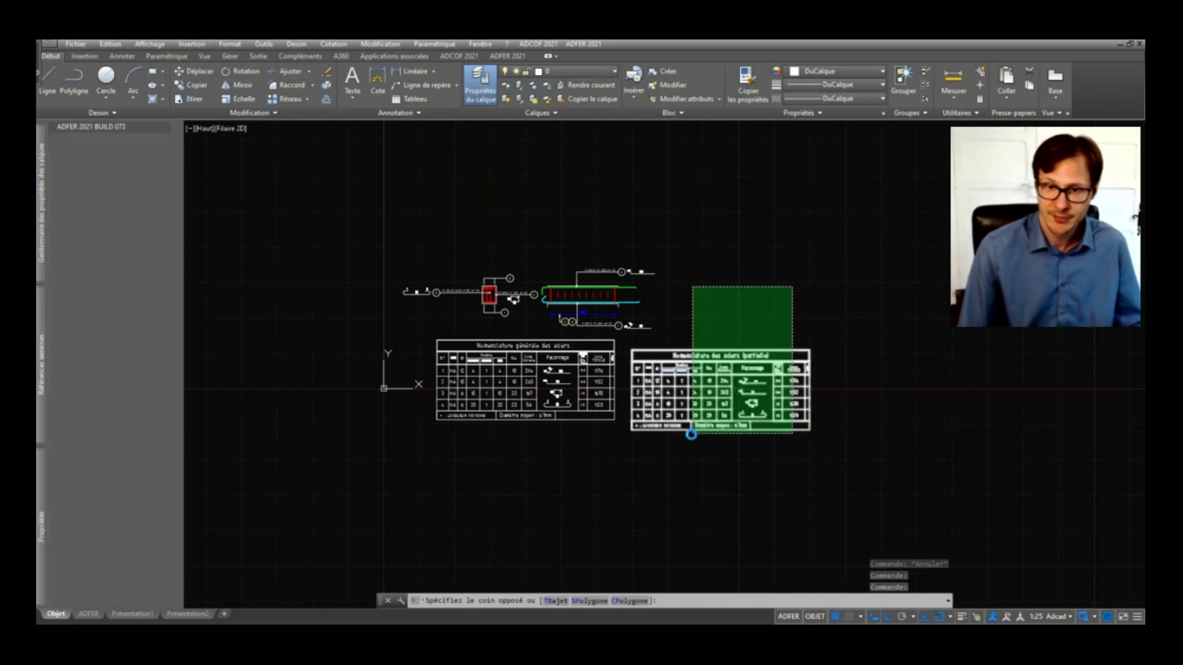
pyautogui.click(692, 423)
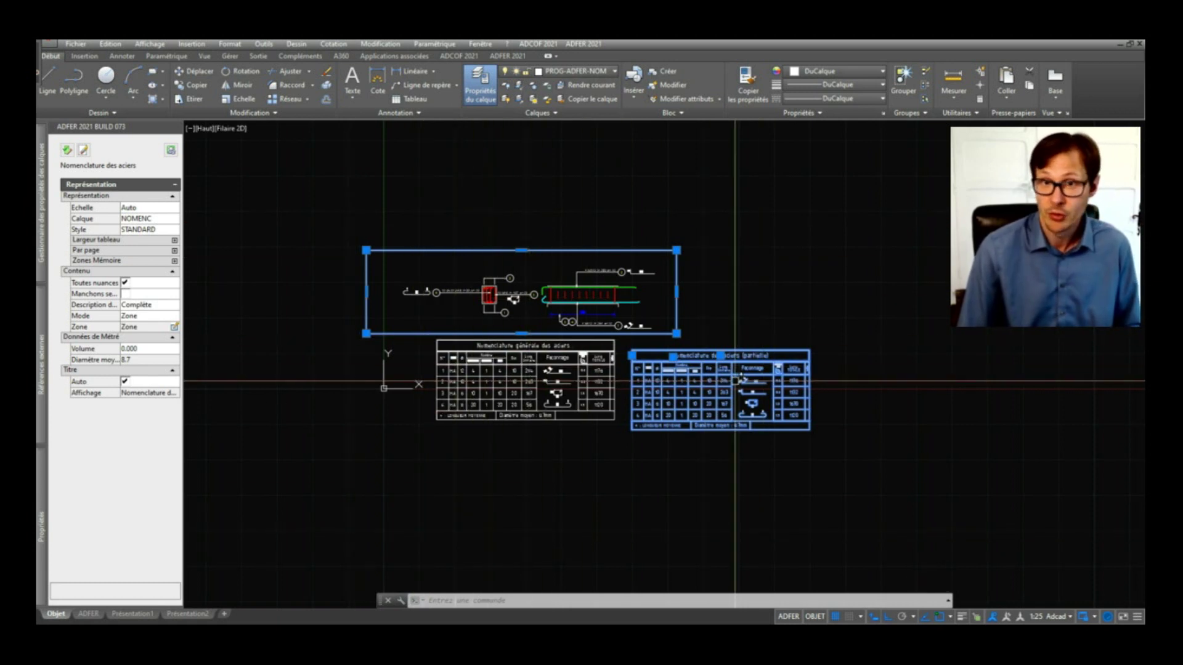
pyautogui.press('Delete')
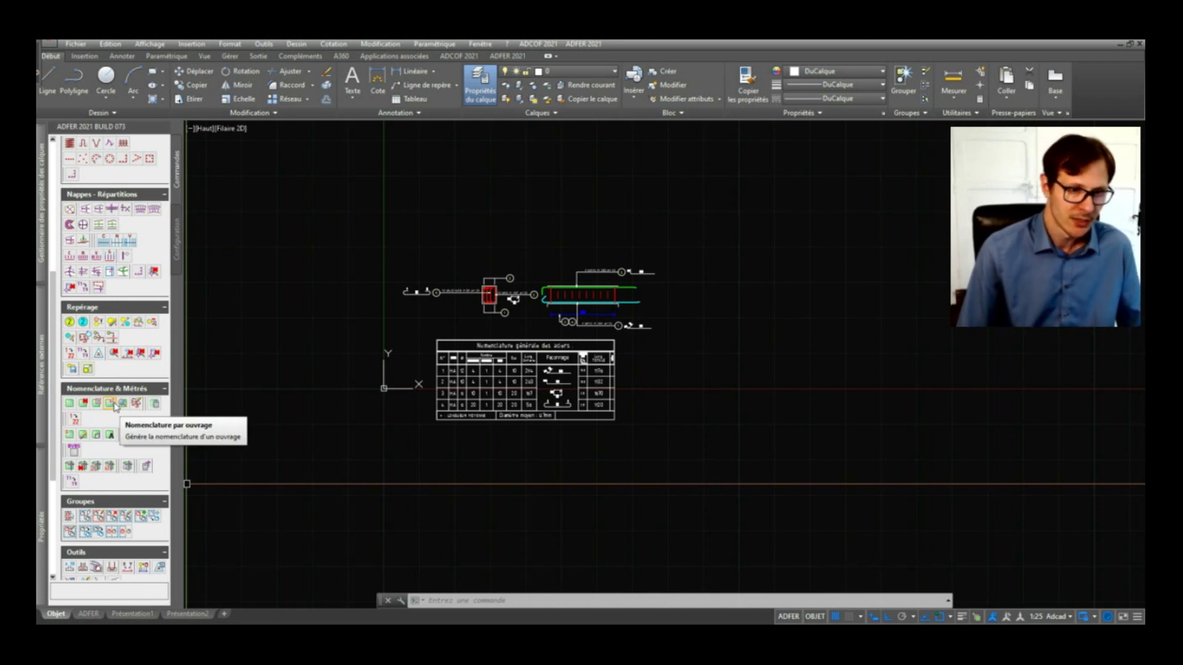
# Create a new lintel work named L1 under Linteaux
pyautogui.scroll(-5, 114, 406)
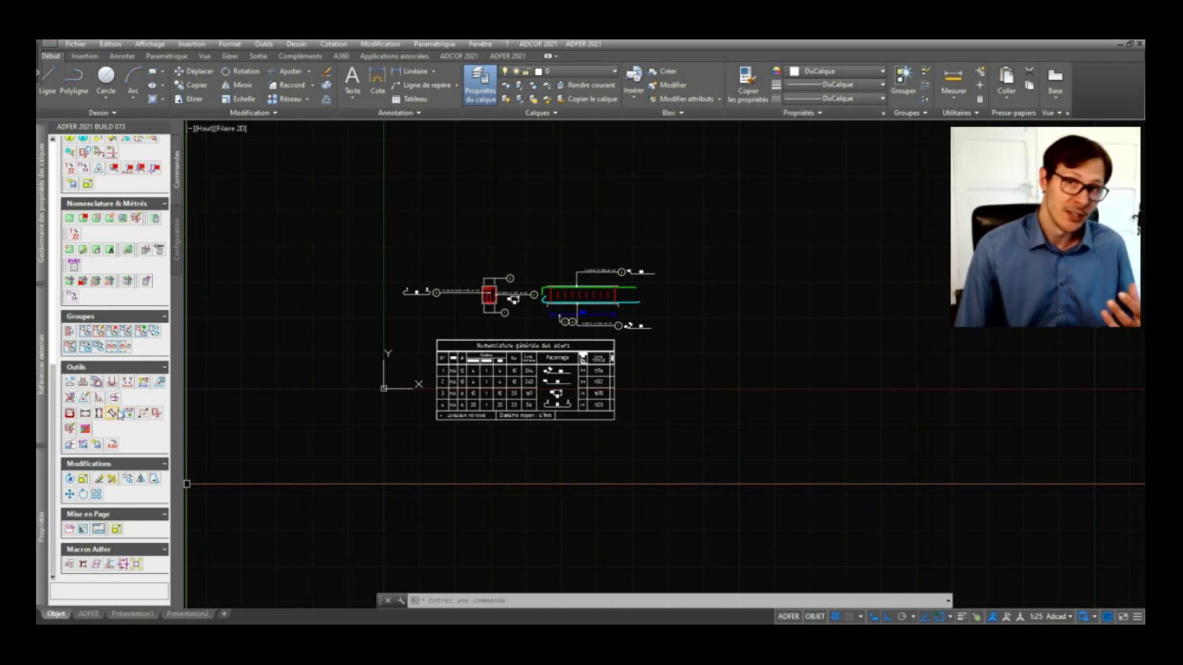
pyautogui.scroll(4, 478, 290)
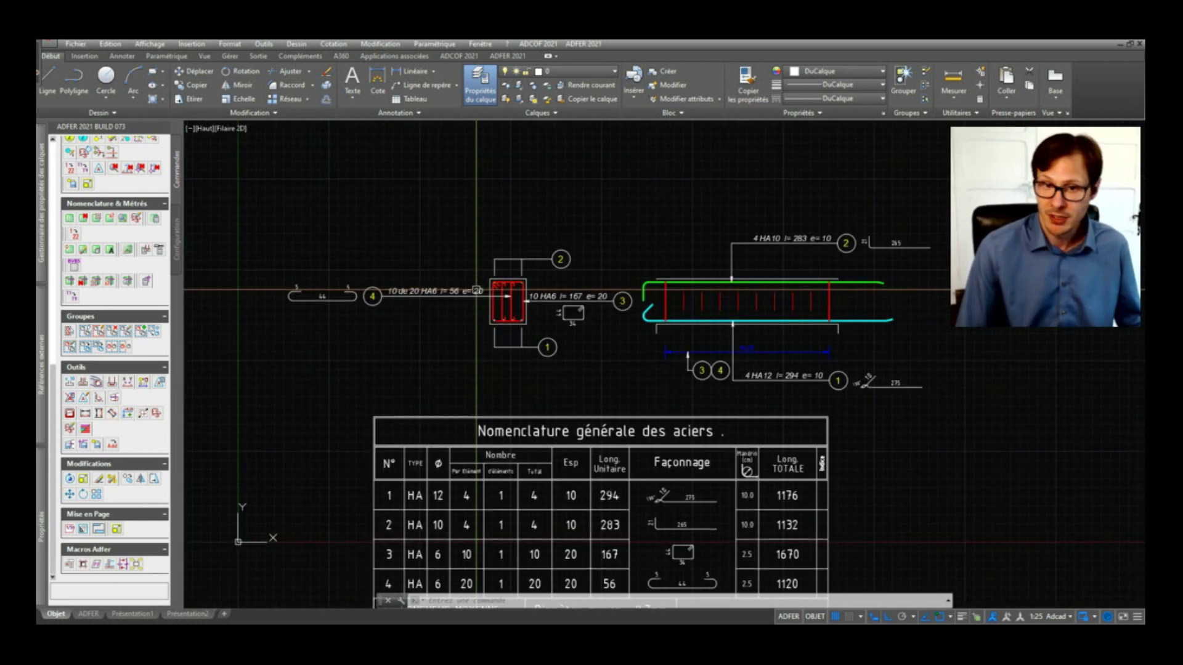
pyautogui.moveTo(534, 307); pyautogui.dragTo(543, 272, button='middle')
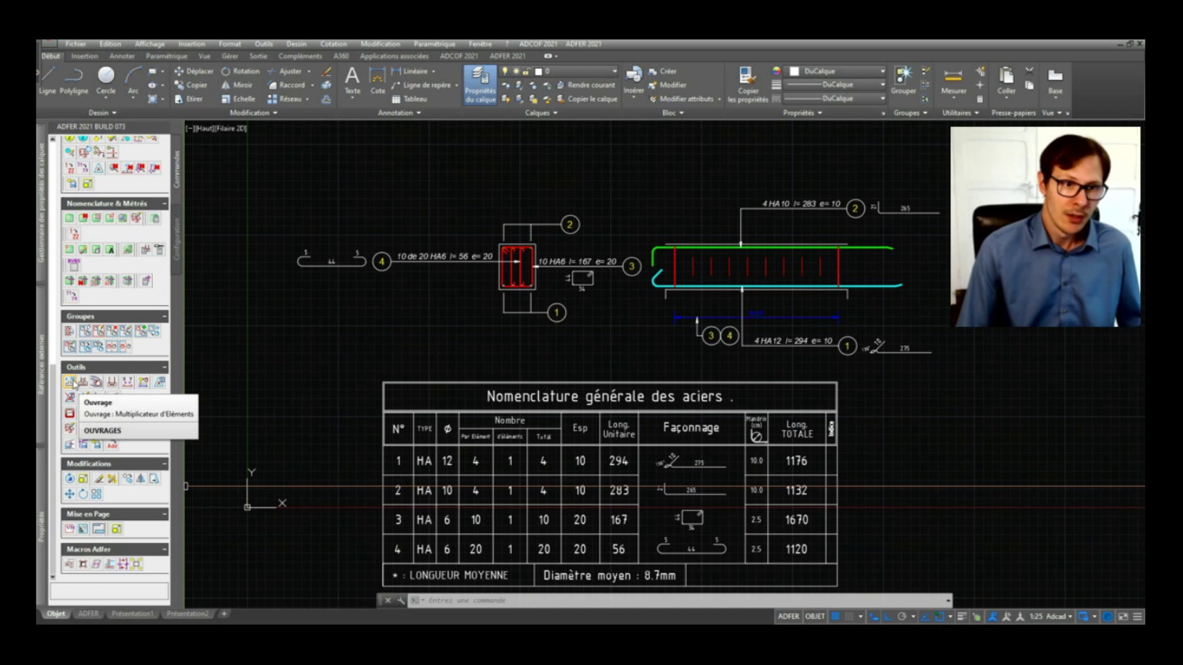
pyautogui.click(73, 382)
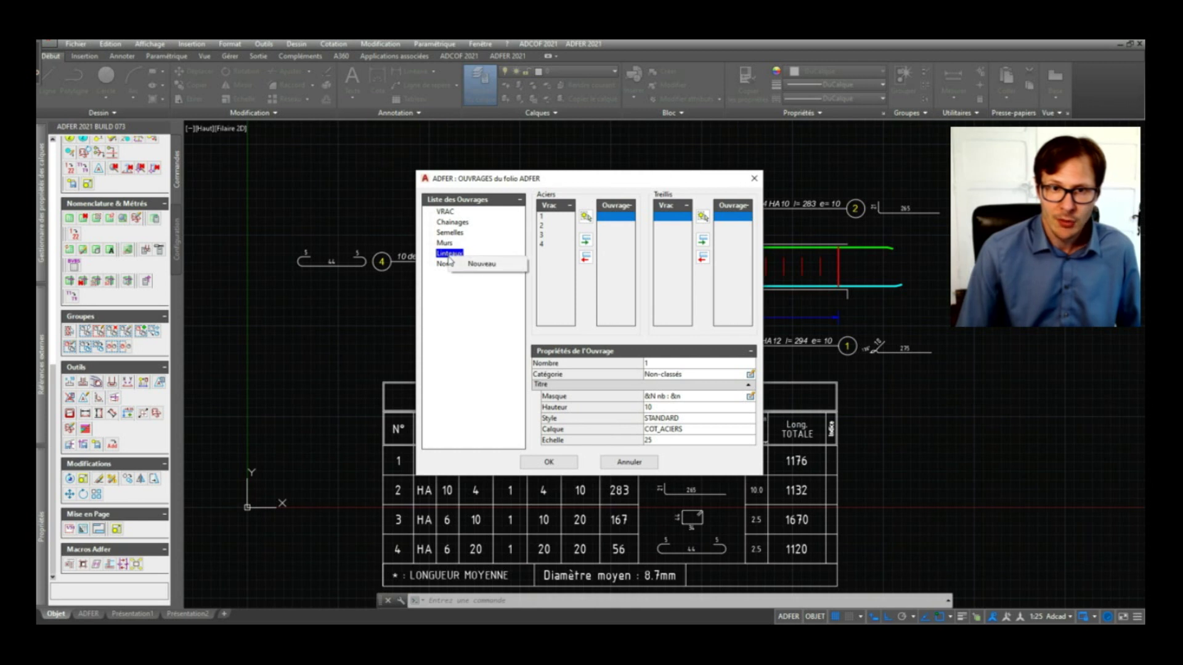
pyautogui.click(481, 266)
pyautogui.write('L1')
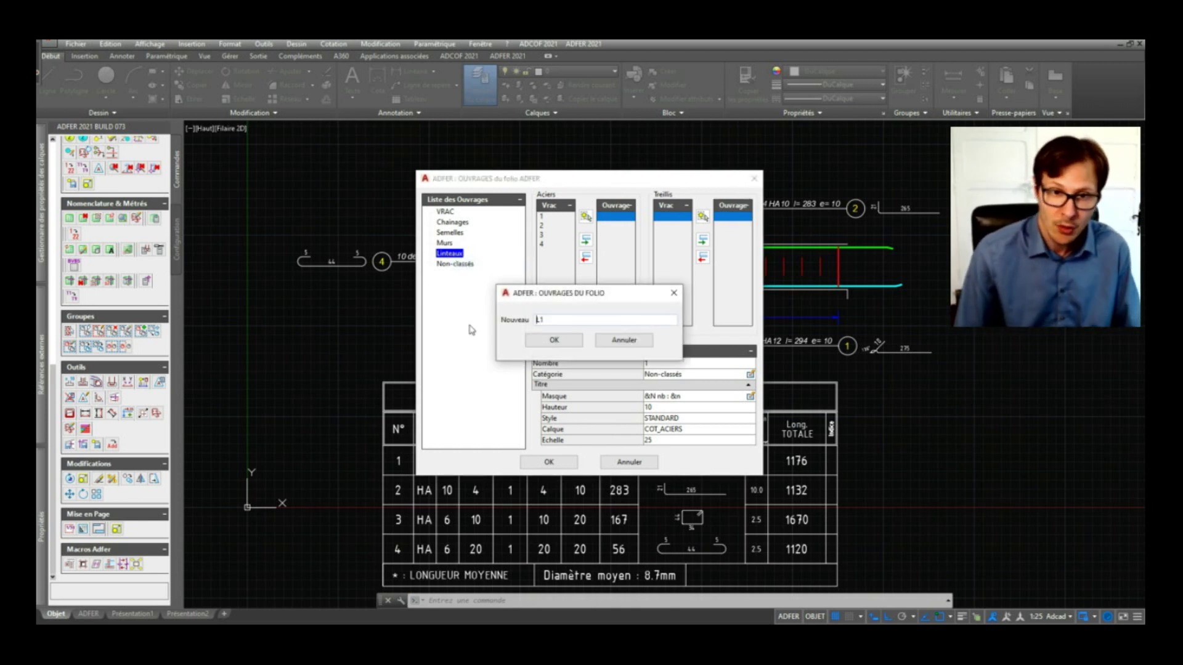
pyautogui.click(554, 340)
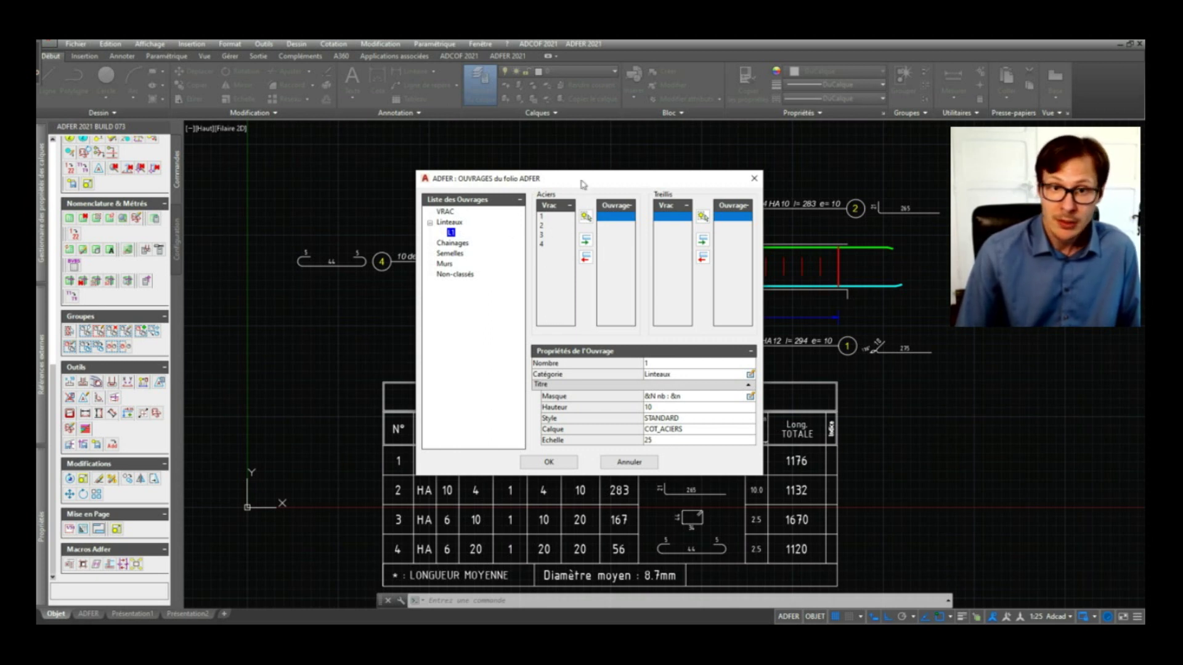
# Assign rebar marks 1–4 to L1 and give it a quantity of 10
pyautogui.click(585, 218)
pyautogui.click(967, 179)
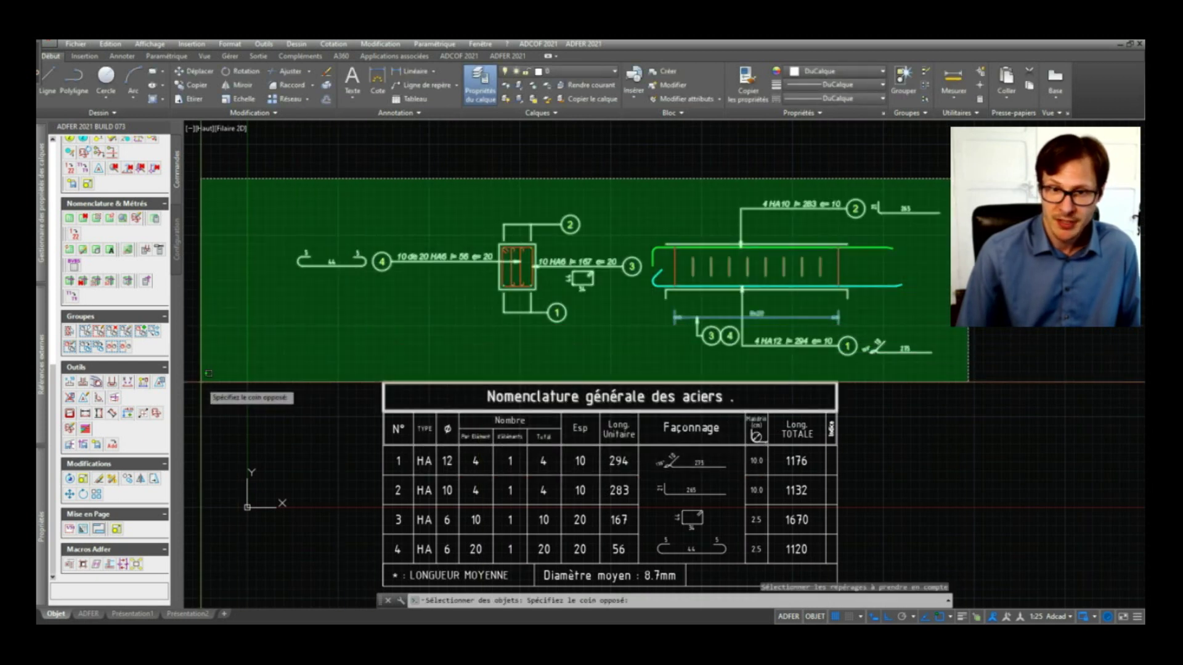
pyautogui.click(204, 363)
pyautogui.press('Return')
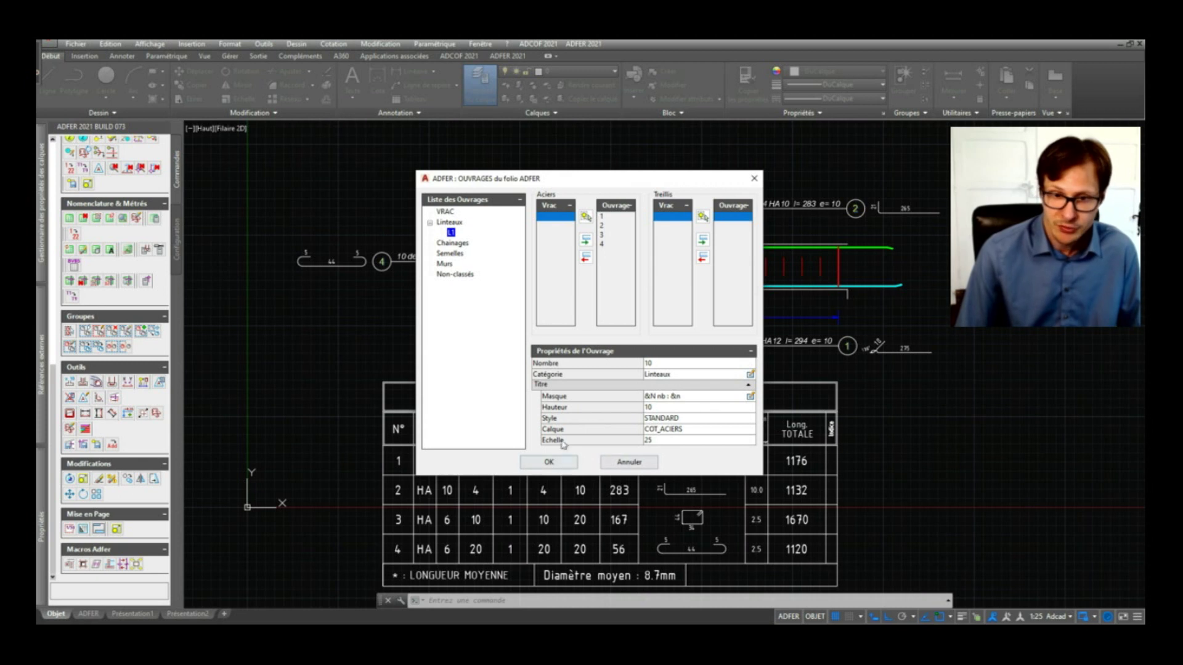
pyautogui.click(549, 462)
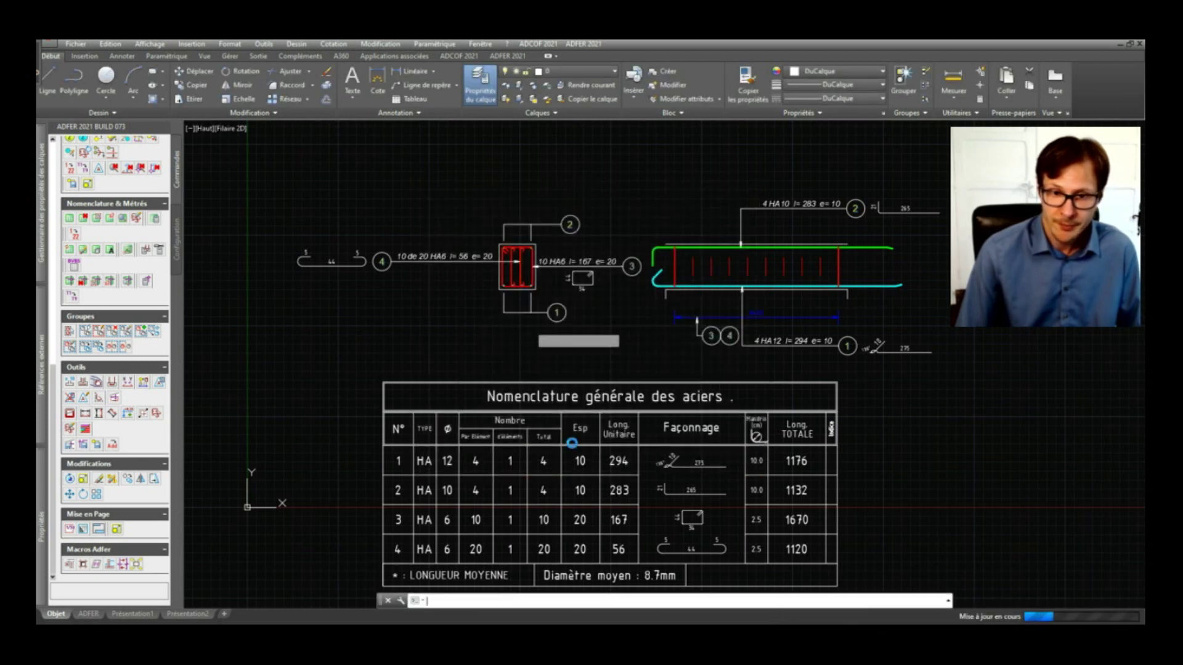
# Pan and zoom over the schedule to check totals 40, 40, 100 and 200
pyautogui.scroll(-5, 647, 291)
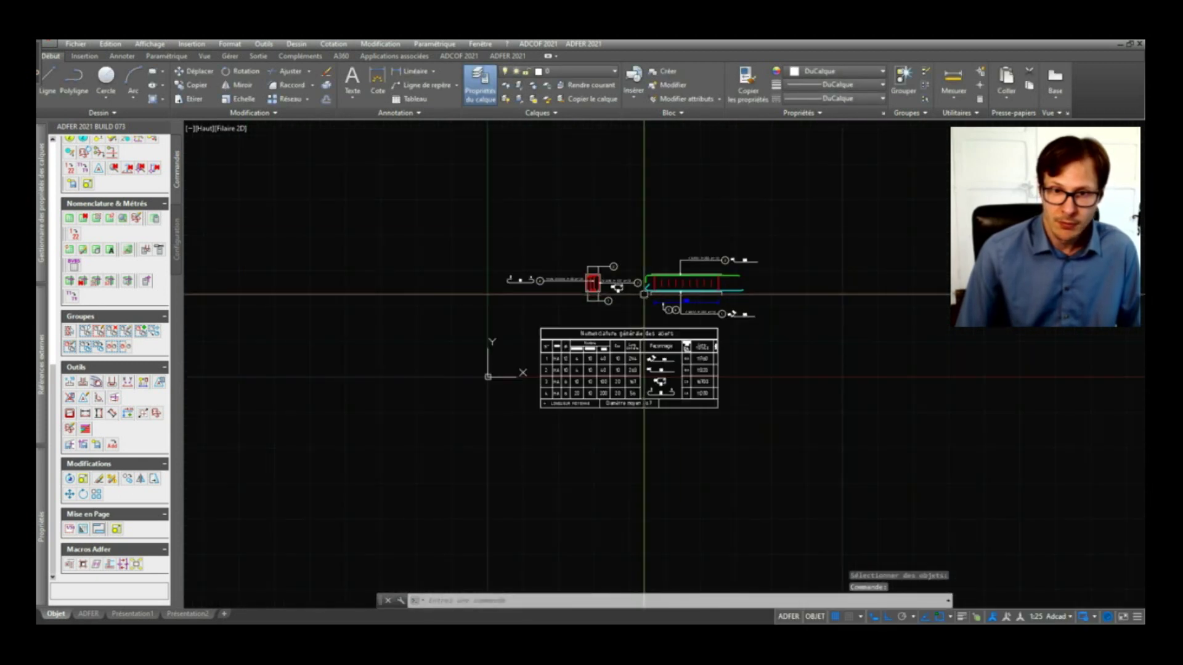
pyautogui.scroll(5, 666, 238)
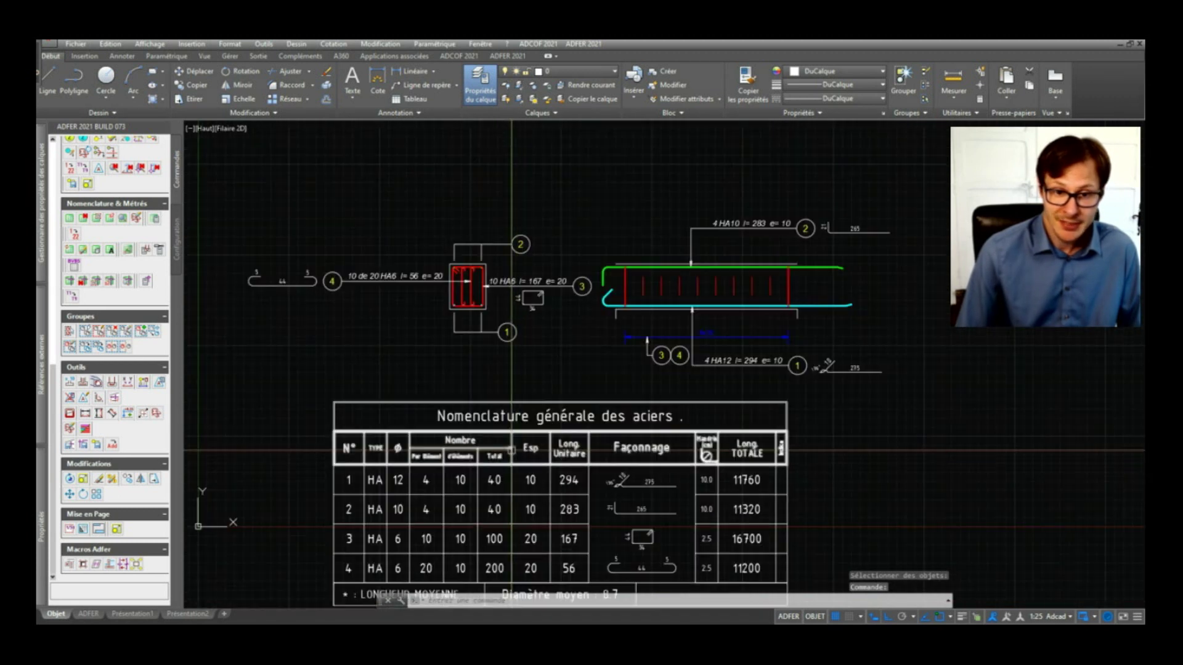
pyautogui.moveTo(395, 580); pyautogui.dragTo(390, 439, button='middle')
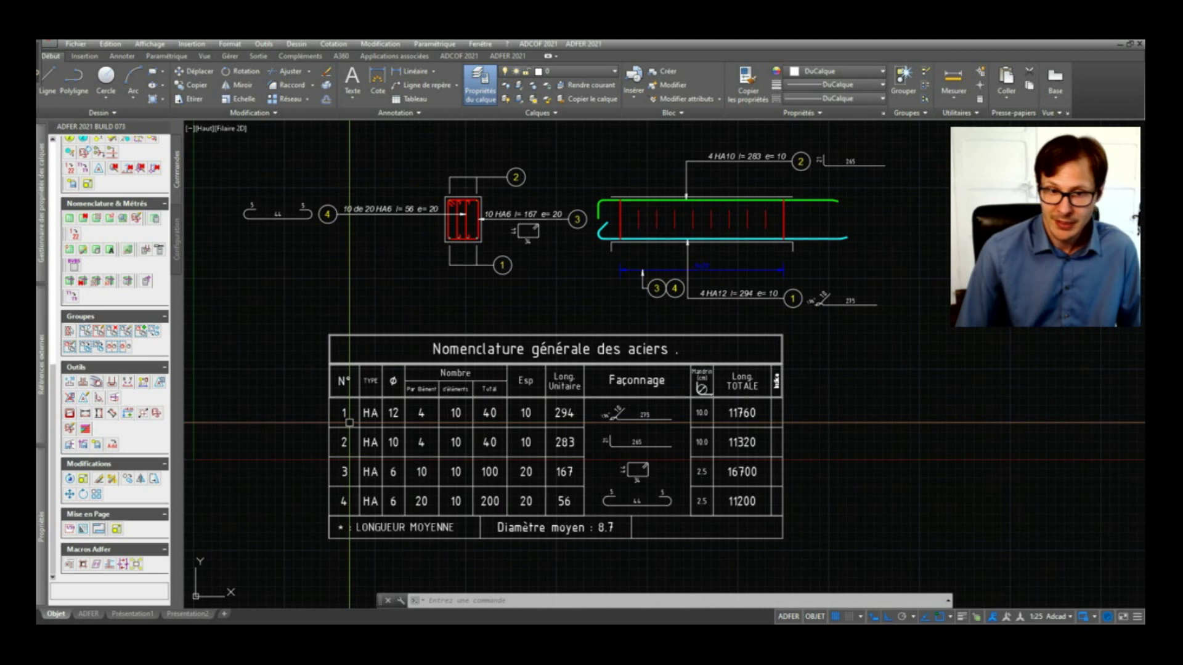
pyautogui.scroll(3, 471, 425)
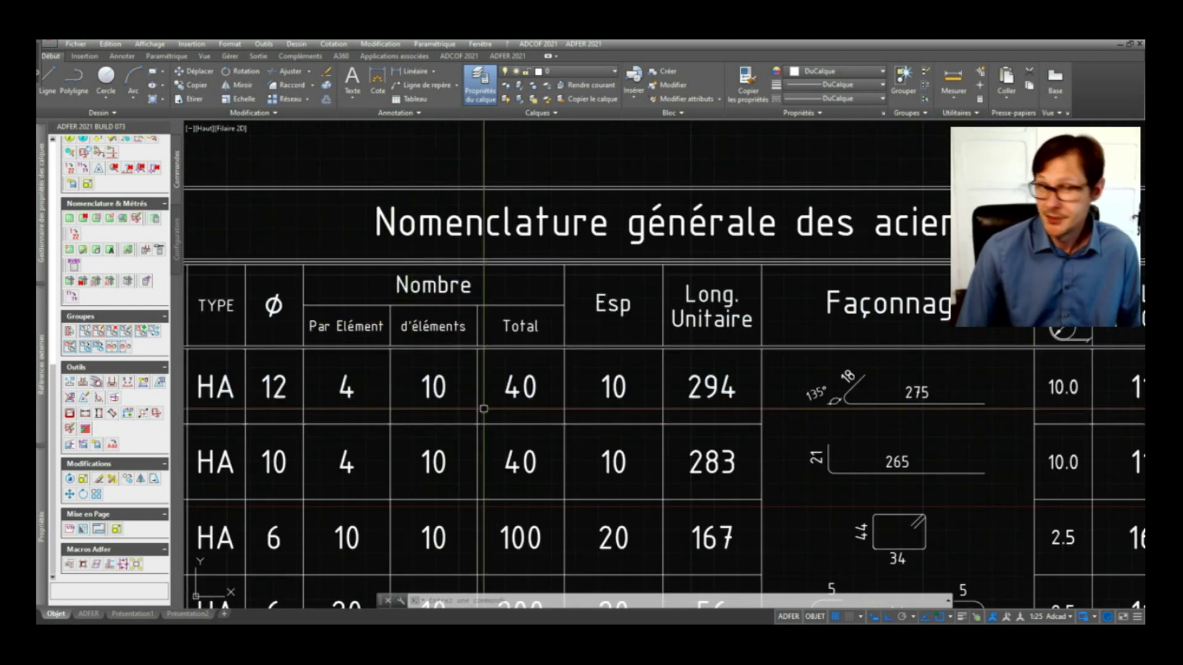
pyautogui.scroll(-3, 654, 318)
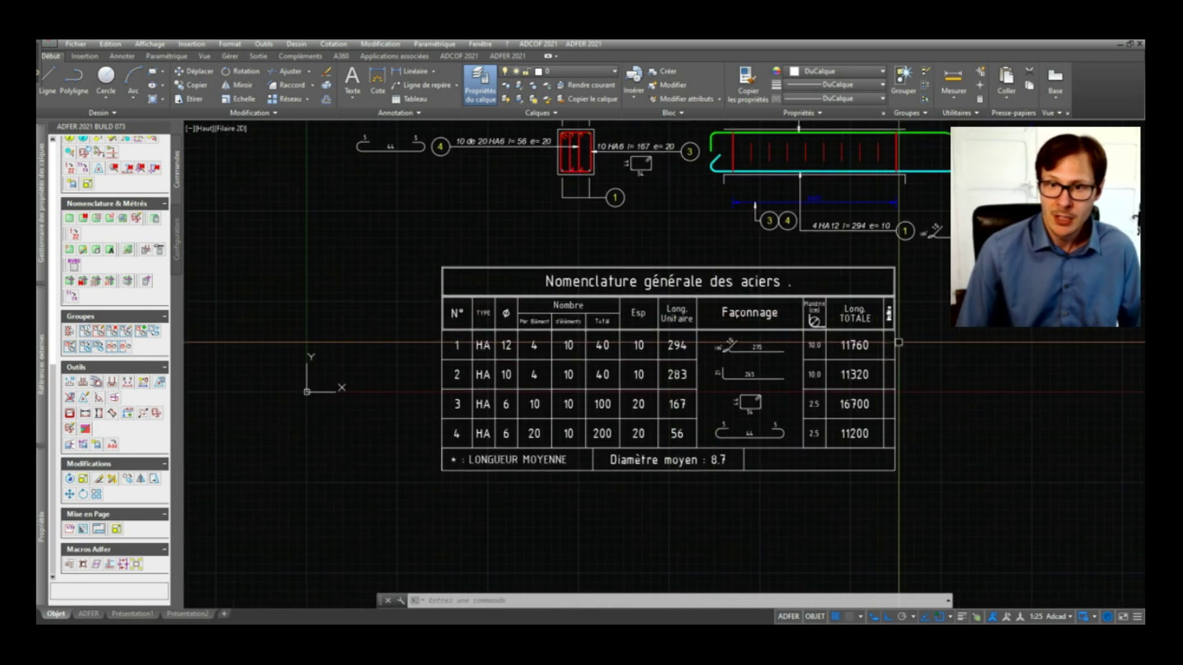
pyautogui.scroll(2, 898, 342)
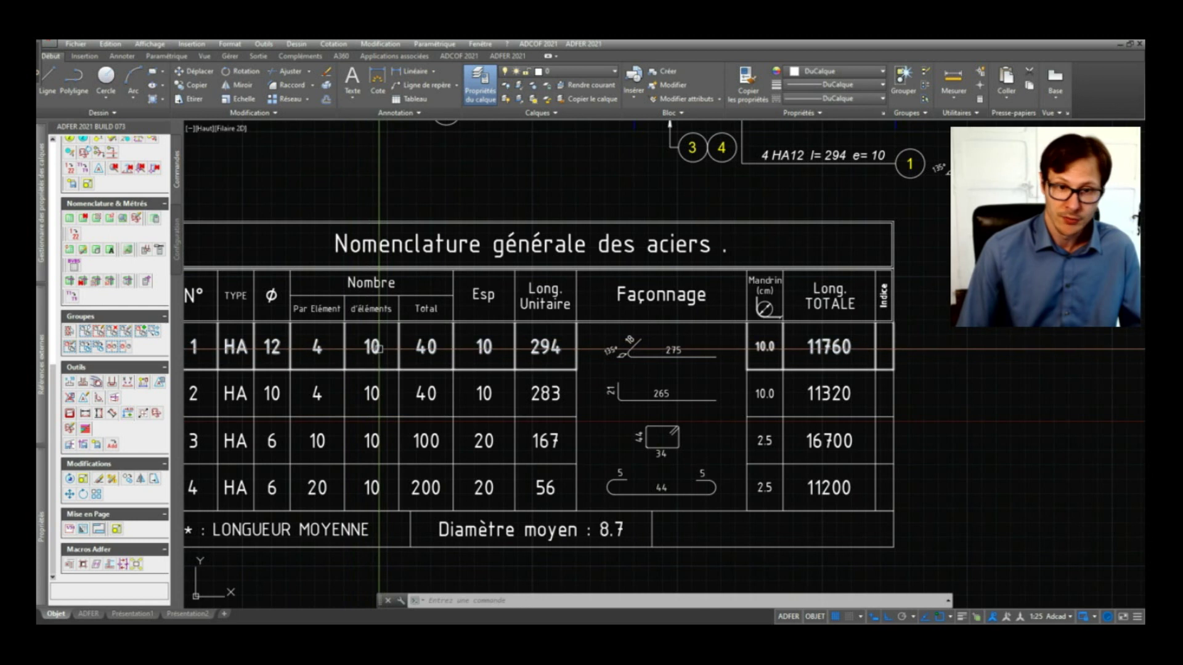
pyautogui.moveTo(378, 348); pyautogui.dragTo(537, 363, button='middle')
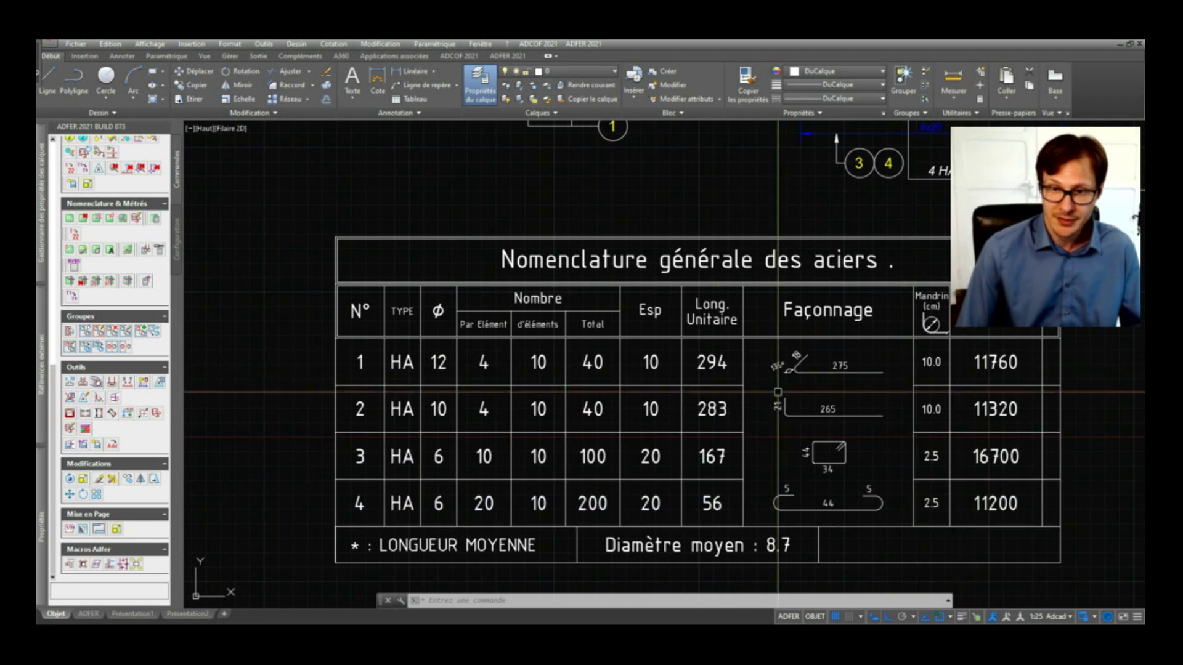
pyautogui.scroll(-2, 573, 405)
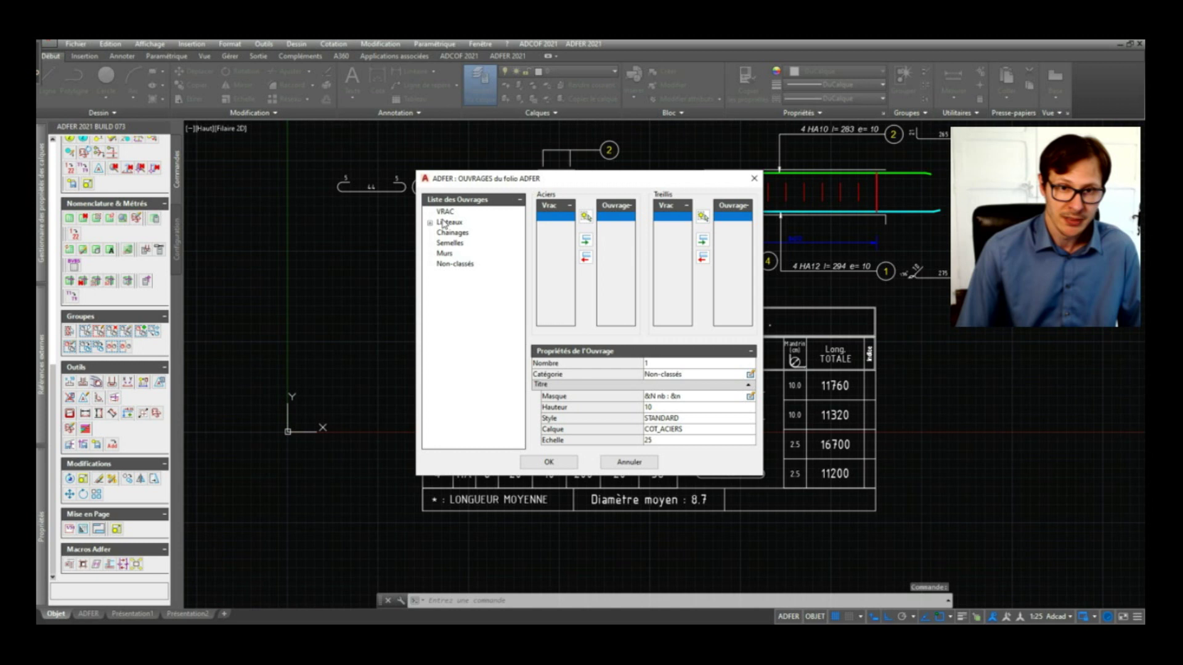
# Place the L1 title above the rebar views and change the lintel count to 8
pyautogui.rightClick(450, 234)
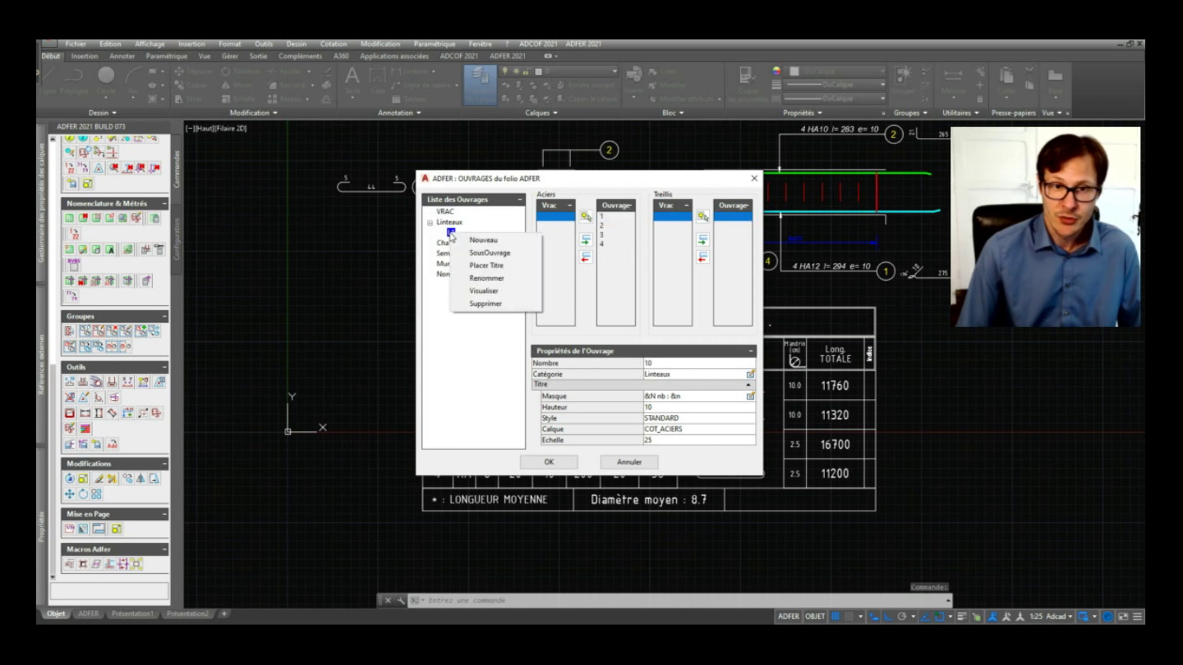
pyautogui.click(498, 266)
pyautogui.scroll(-5, 511, 406)
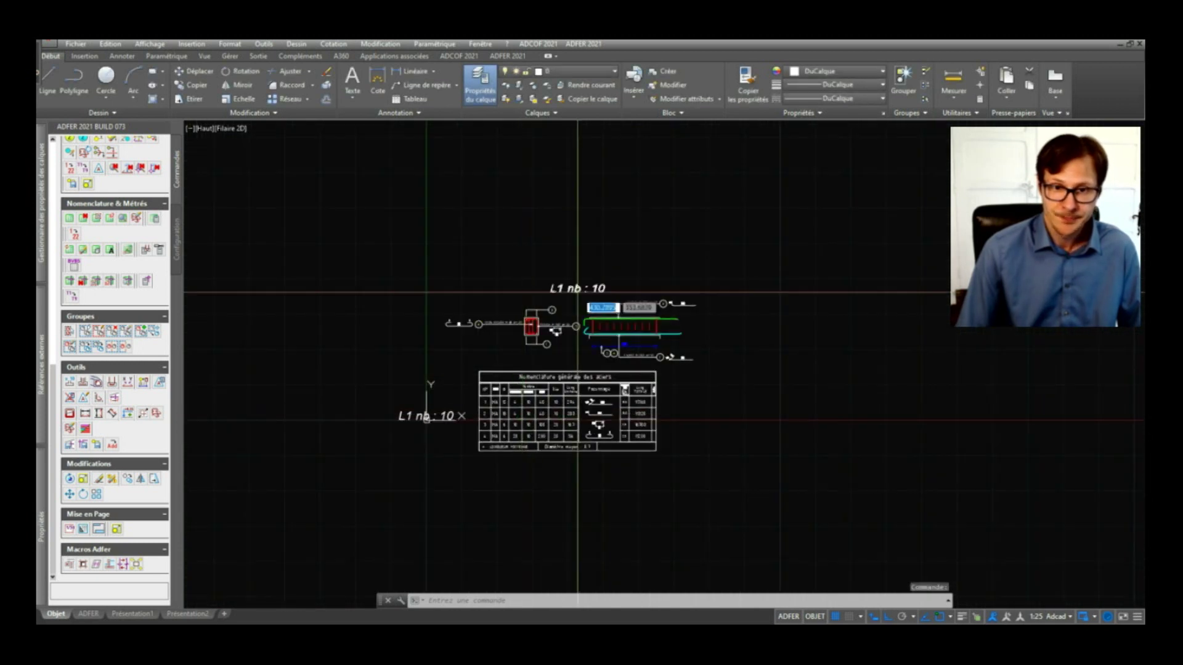
pyautogui.scroll(3, 432, 425)
pyautogui.click(588, 294)
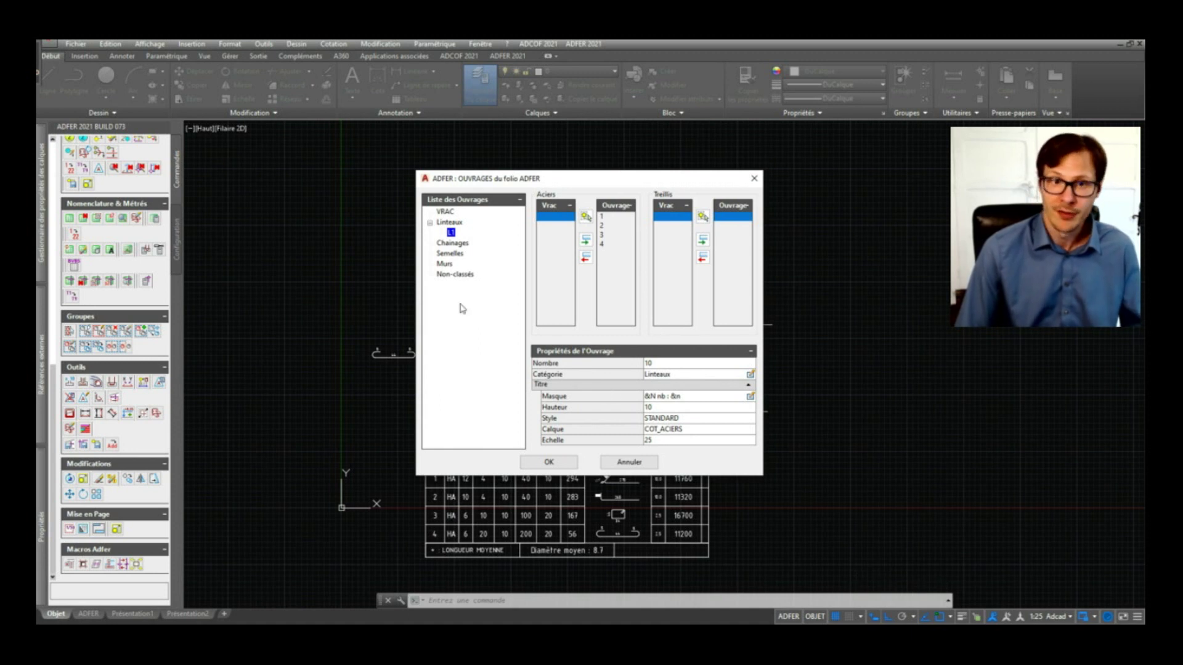
pyautogui.write('8')
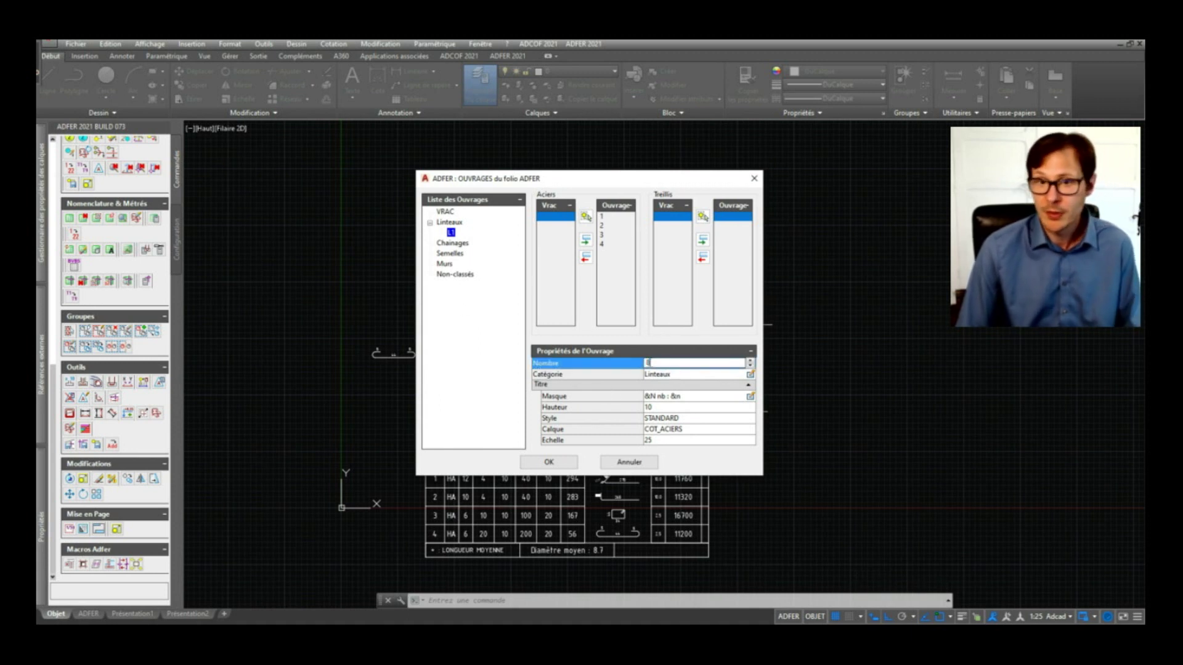
pyautogui.click(554, 462)
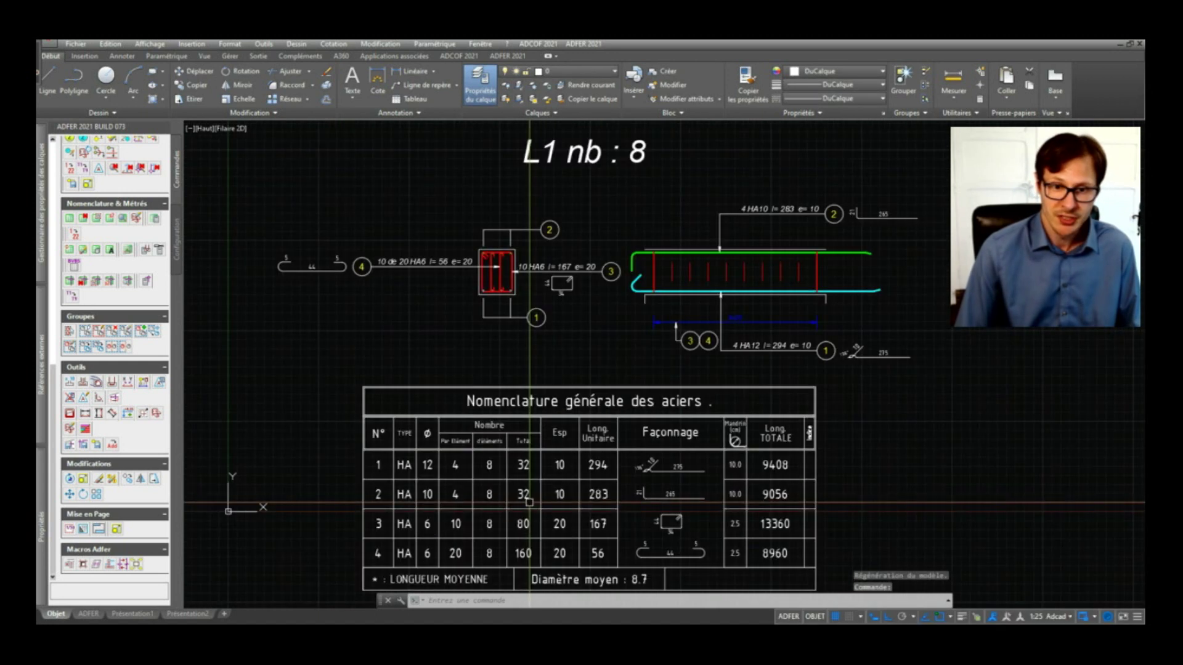
# Zoom over the schedule to confirm 8-lintel totals like 9408, then reopen the works list
pyautogui.scroll(2, 518, 468)
pyautogui.scroll(-1, 786, 328)
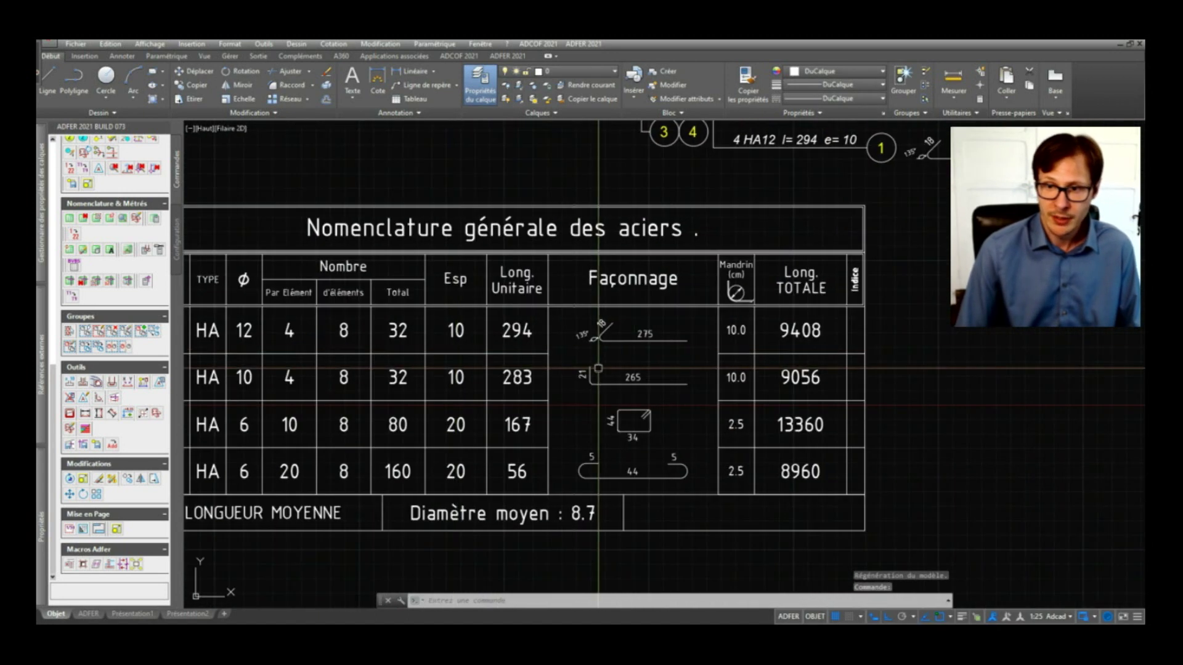
pyautogui.scroll(-2, 800, 330)
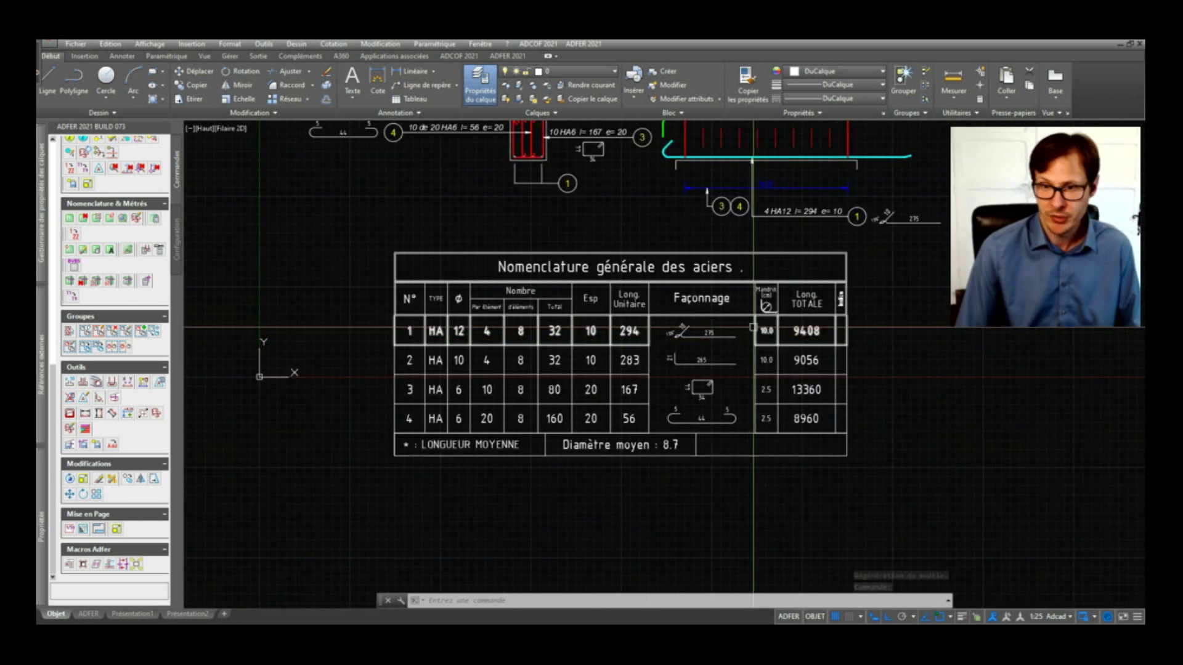
pyautogui.scroll(2, 795, 345)
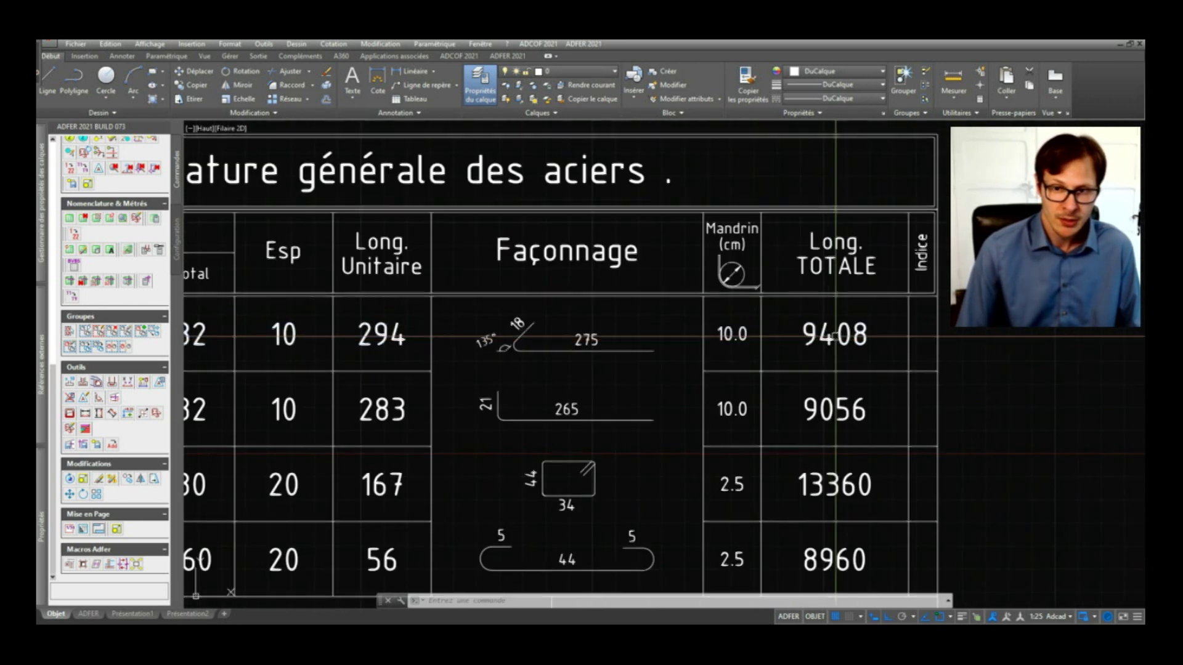
pyautogui.scroll(-2, 795, 345)
pyautogui.scroll(2, 505, 344)
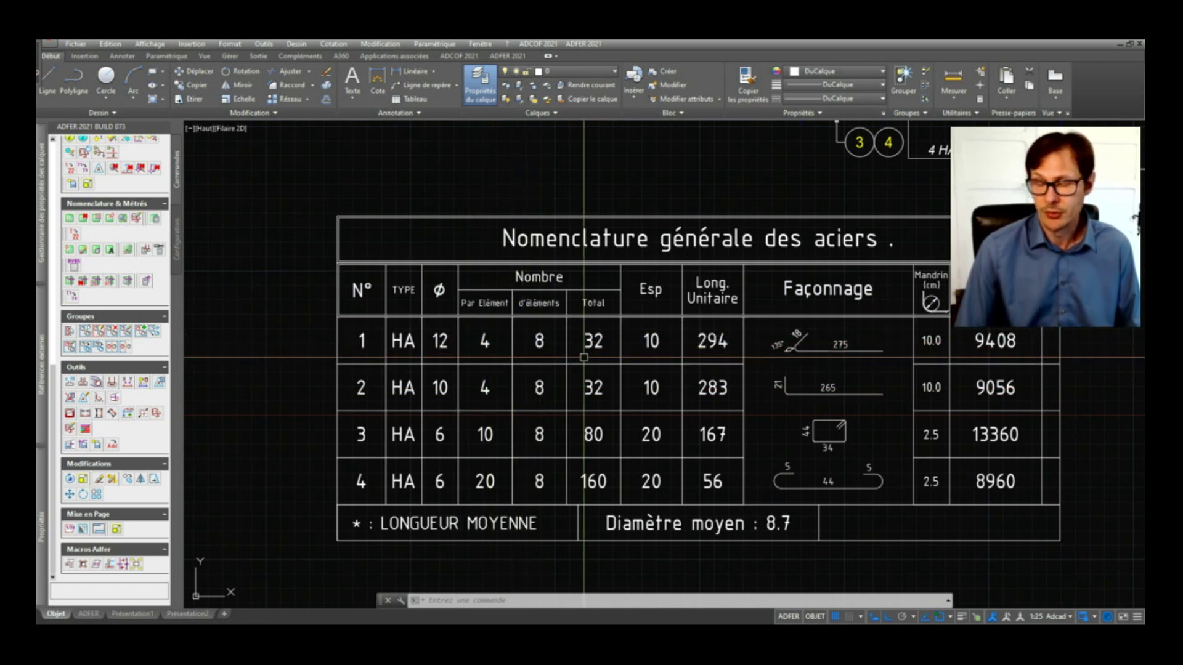
pyautogui.scroll(-4, 584, 357)
pyautogui.scroll(2, 632, 259)
pyautogui.scroll(-2, 645, 253)
pyautogui.click(69, 390)
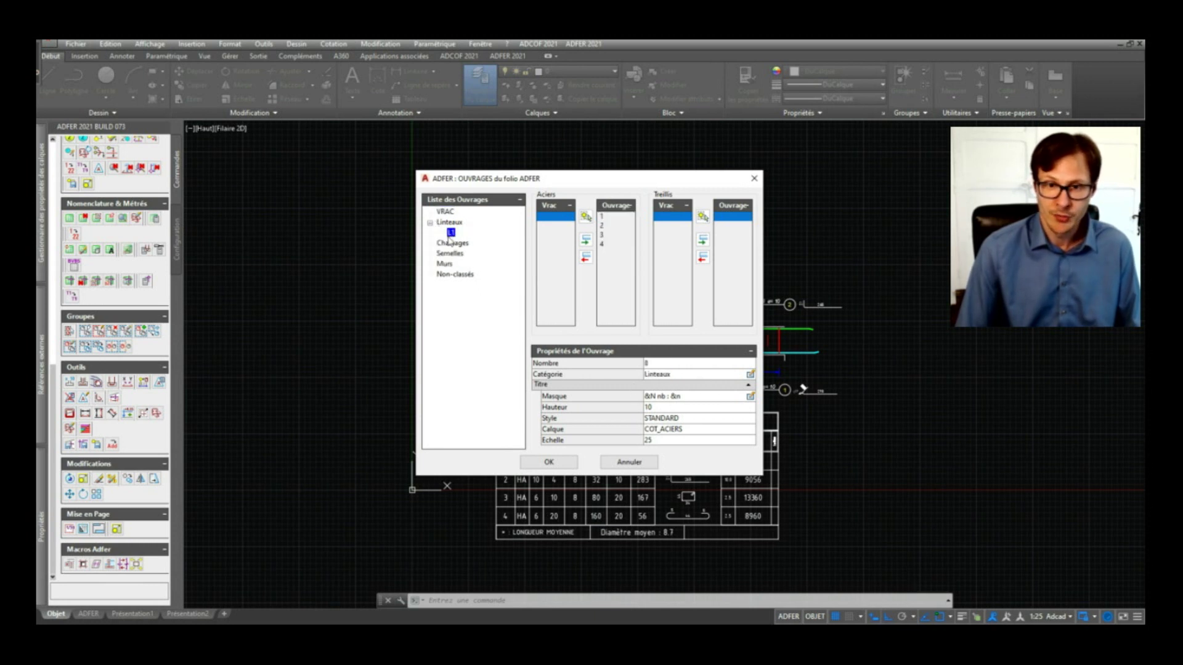
# Rename the L1 lintel work to L102 and set its count (Nombre) to 7
pyautogui.rightClick(450, 238)
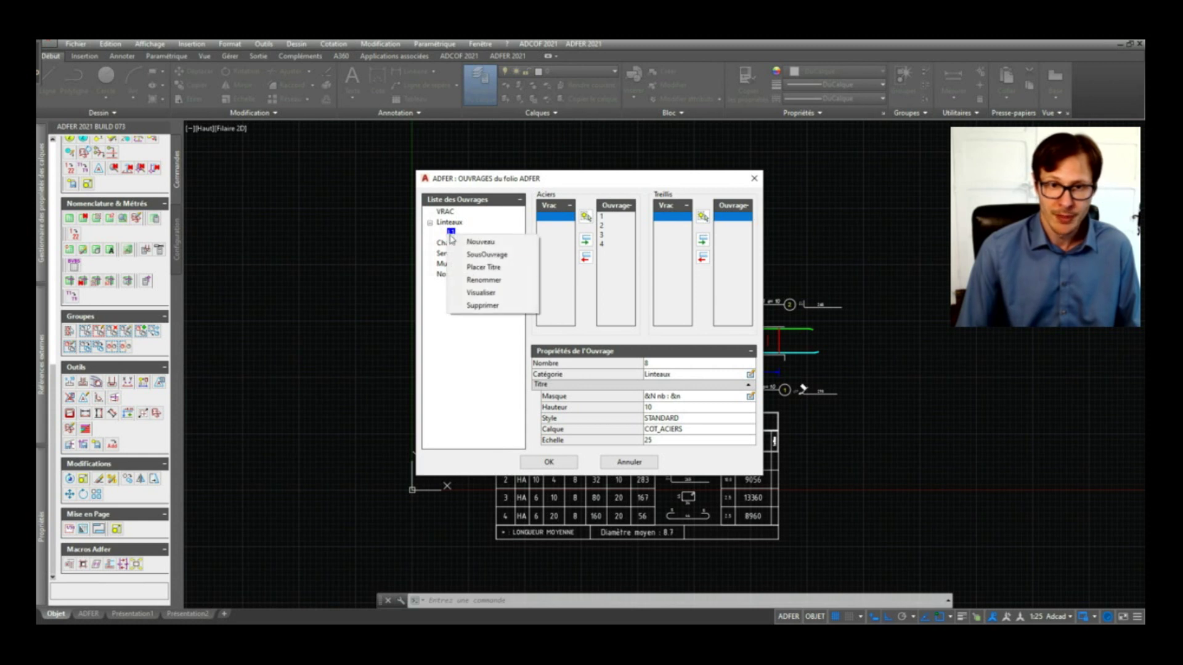
pyautogui.click(491, 285)
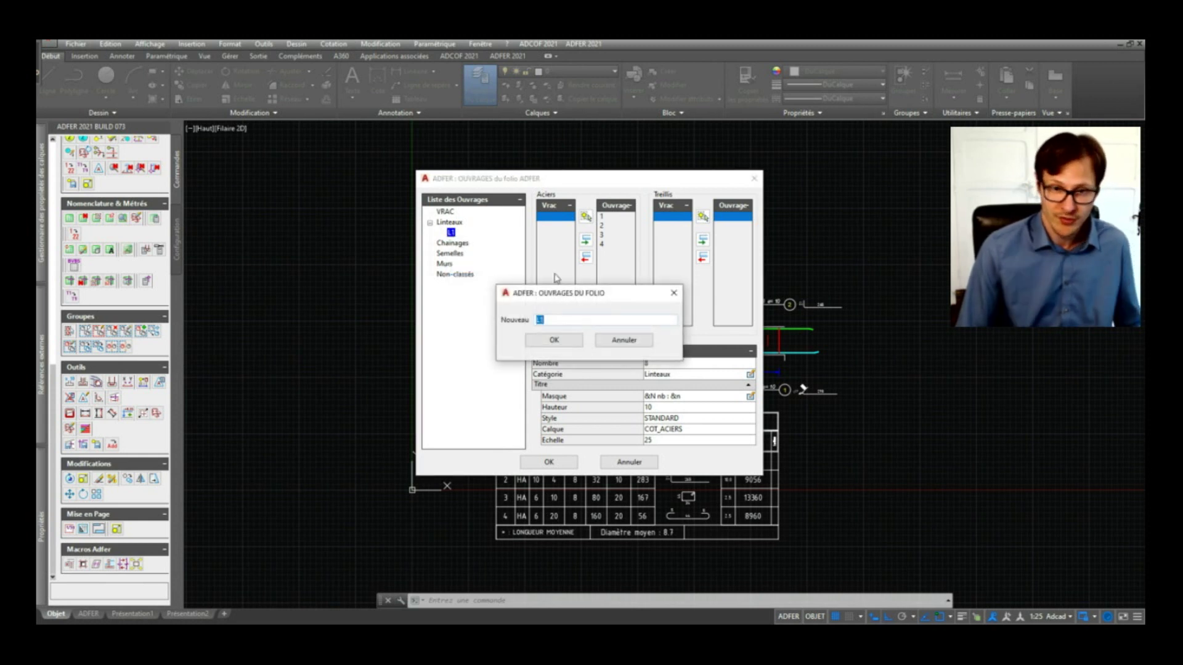
pyautogui.click(558, 340)
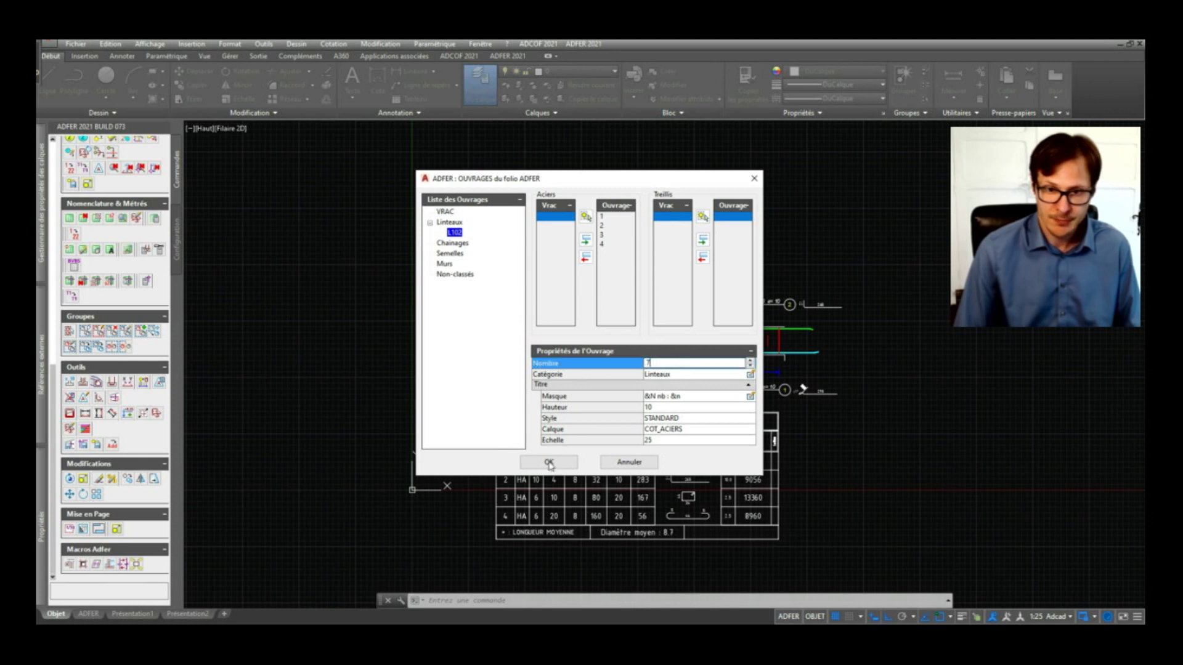
pyautogui.click(549, 464)
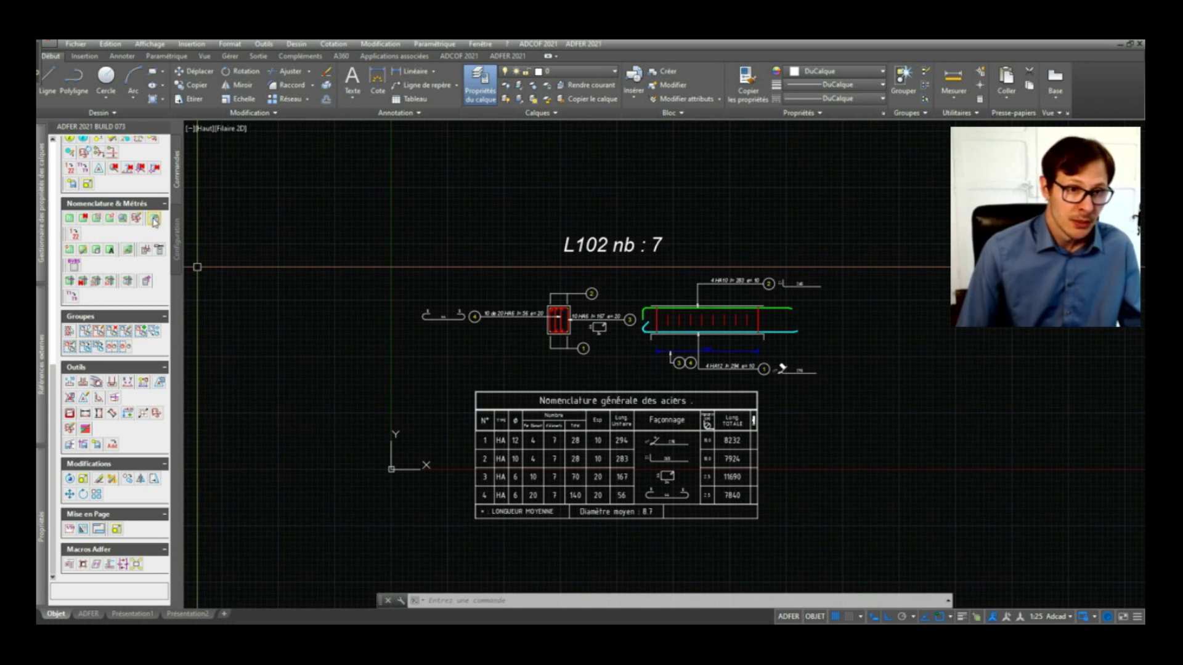
# Generate a Récapitulatif des aciers table from the general steel schedule, placed to its right
pyautogui.click(154, 219)
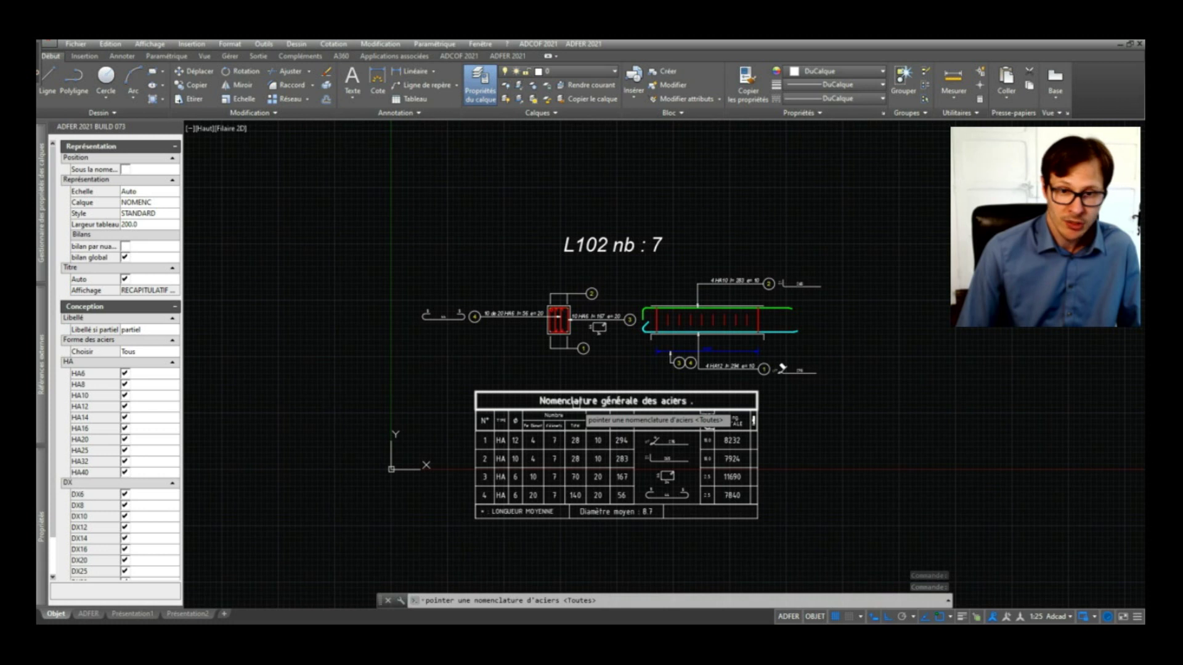
pyautogui.click(573, 400)
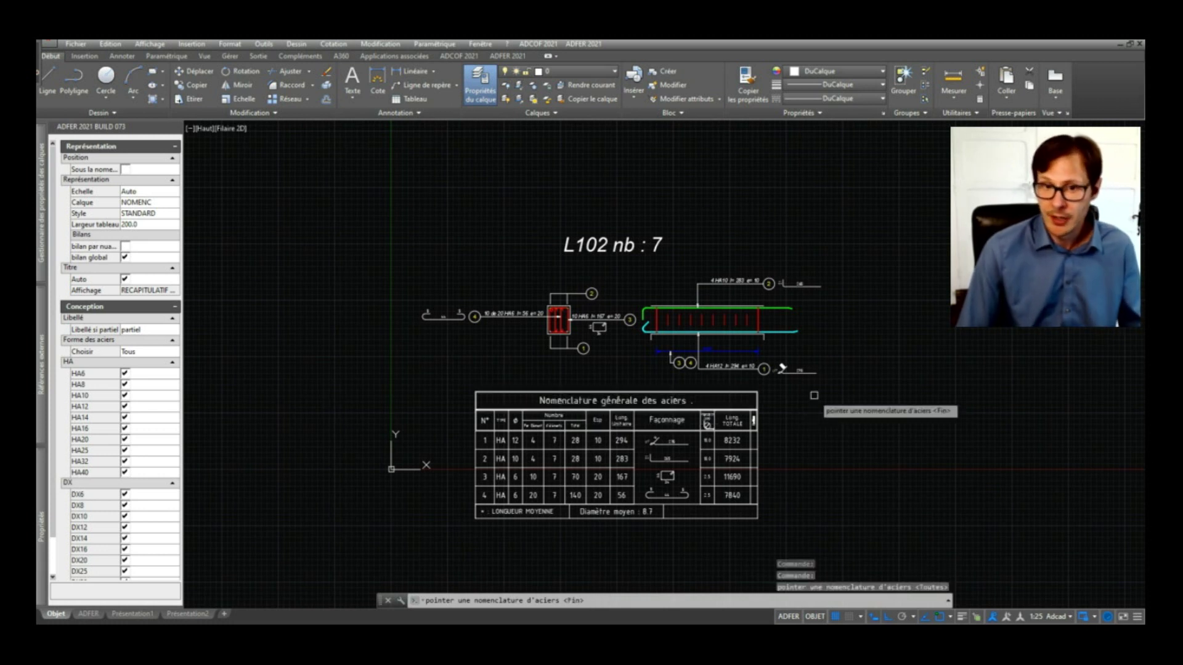
pyautogui.press('Return')
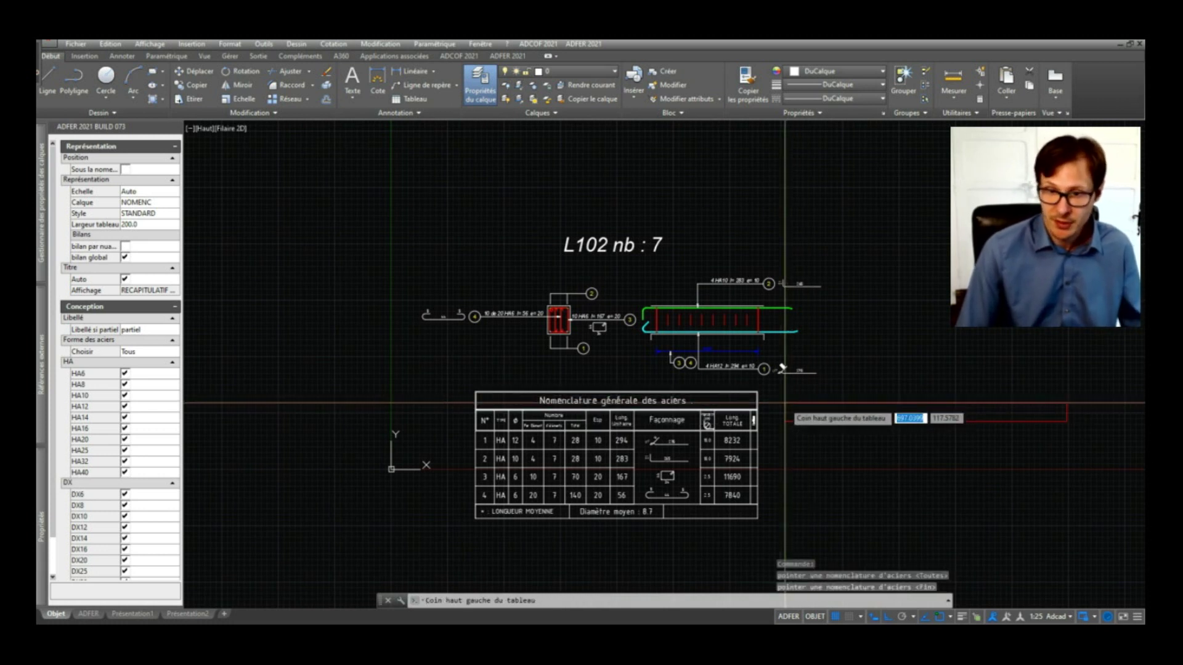
pyautogui.click(784, 404)
pyautogui.moveTo(882, 470); pyautogui.dragTo(605, 399, button='middle')
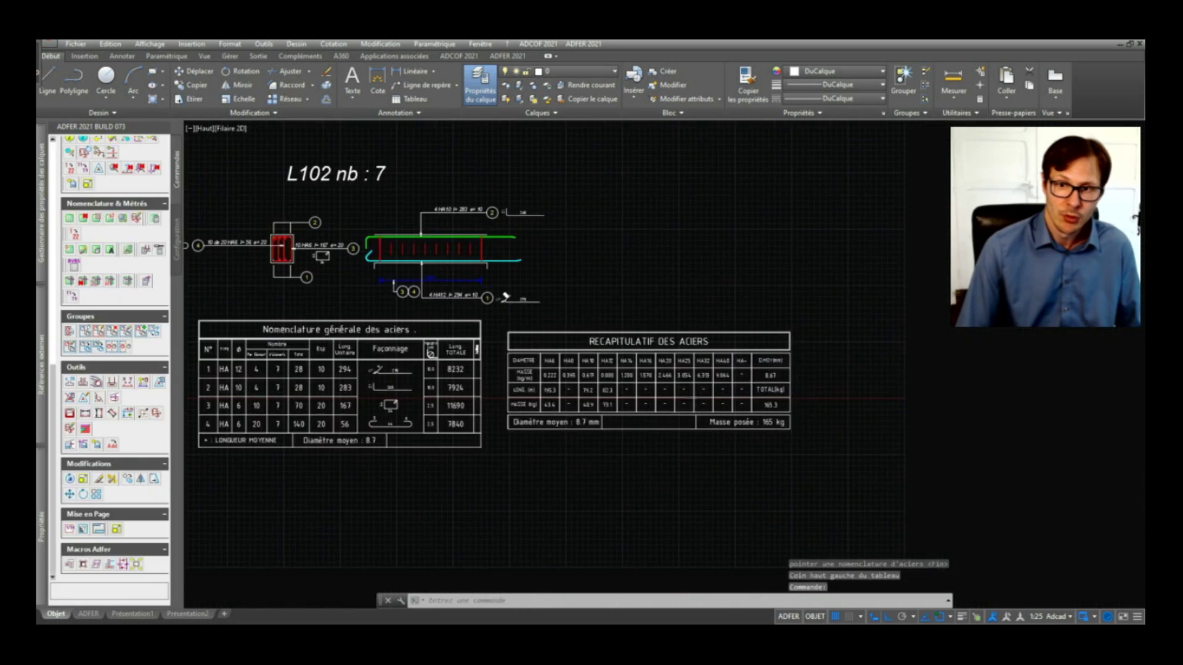
pyautogui.scroll(2, 605, 399)
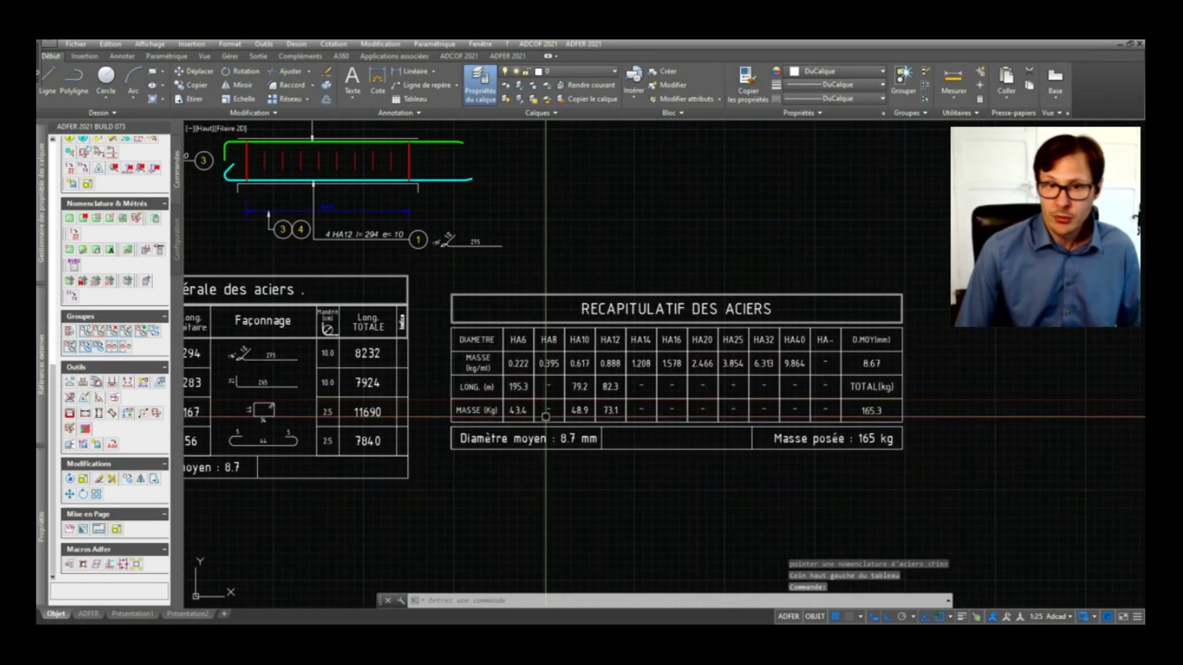
pyautogui.moveTo(199, 444); pyautogui.dragTo(500, 449, button='middle')
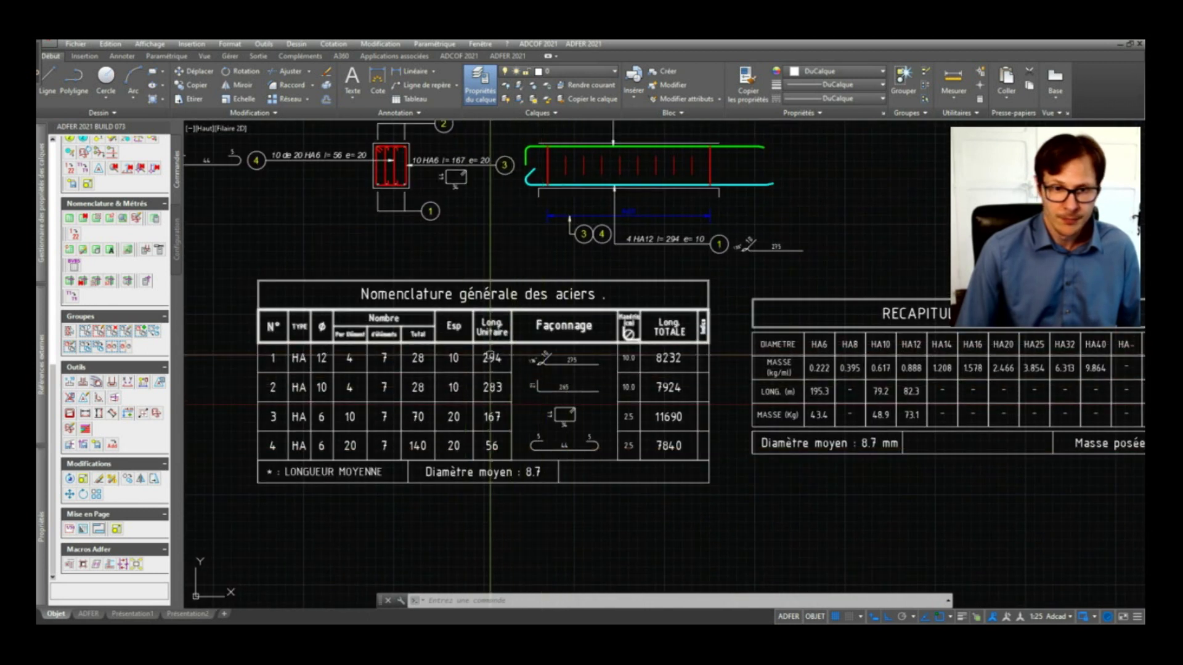
pyautogui.moveTo(786, 404); pyautogui.dragTo(620, 377, button='middle')
pyautogui.scroll(2, 650, 355)
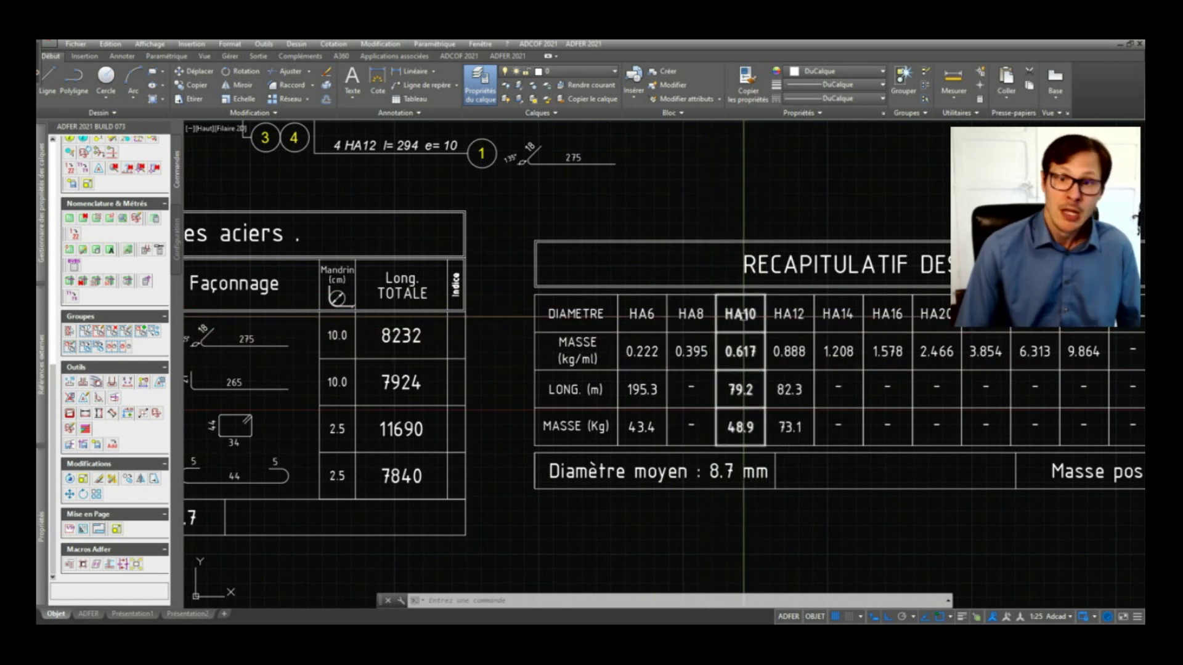
pyautogui.moveTo(1104, 464); pyautogui.dragTo(689, 421, button='middle')
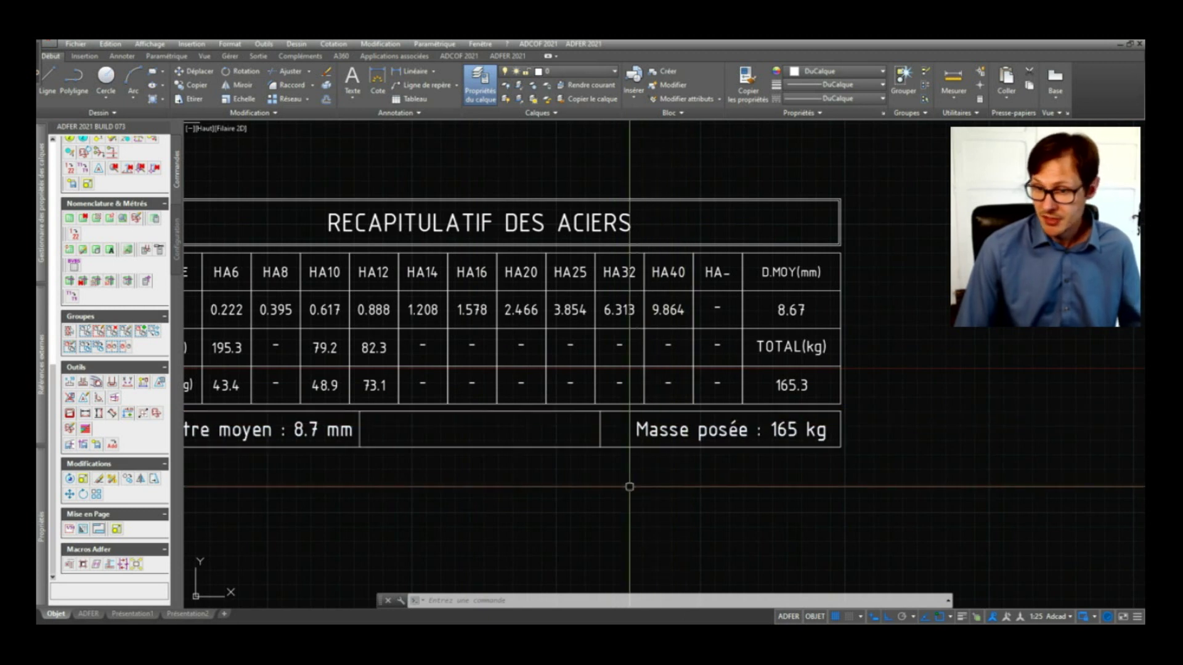
pyautogui.moveTo(676, 457); pyautogui.dragTo(849, 499, button='middle')
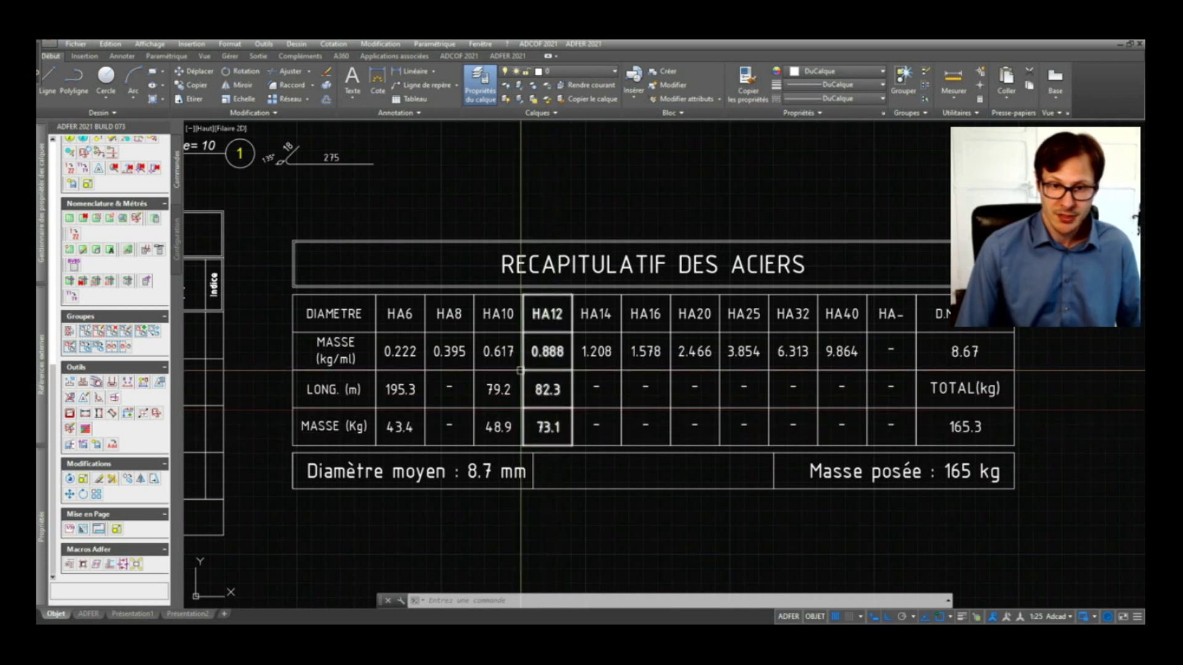
pyautogui.scroll(-2, 603, 481)
pyautogui.scroll(2, 844, 369)
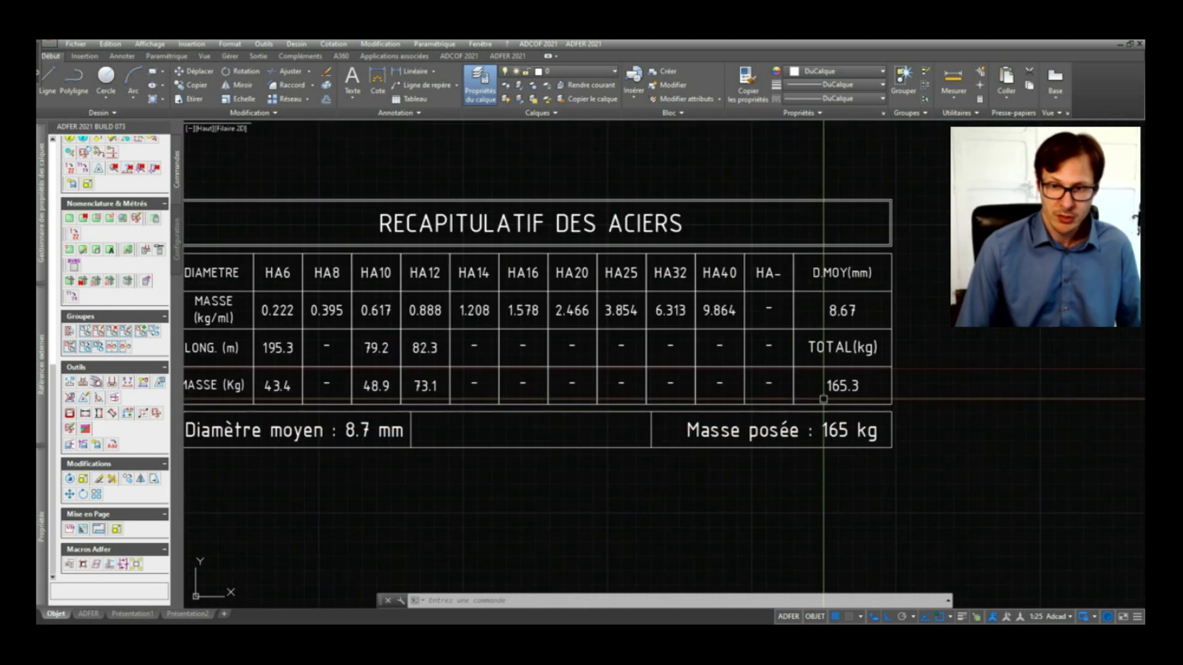
pyautogui.scroll(-3, 849, 365)
pyautogui.moveTo(555, 400); pyautogui.dragTo(830, 425, button='middle')
pyautogui.scroll(2, 830, 425)
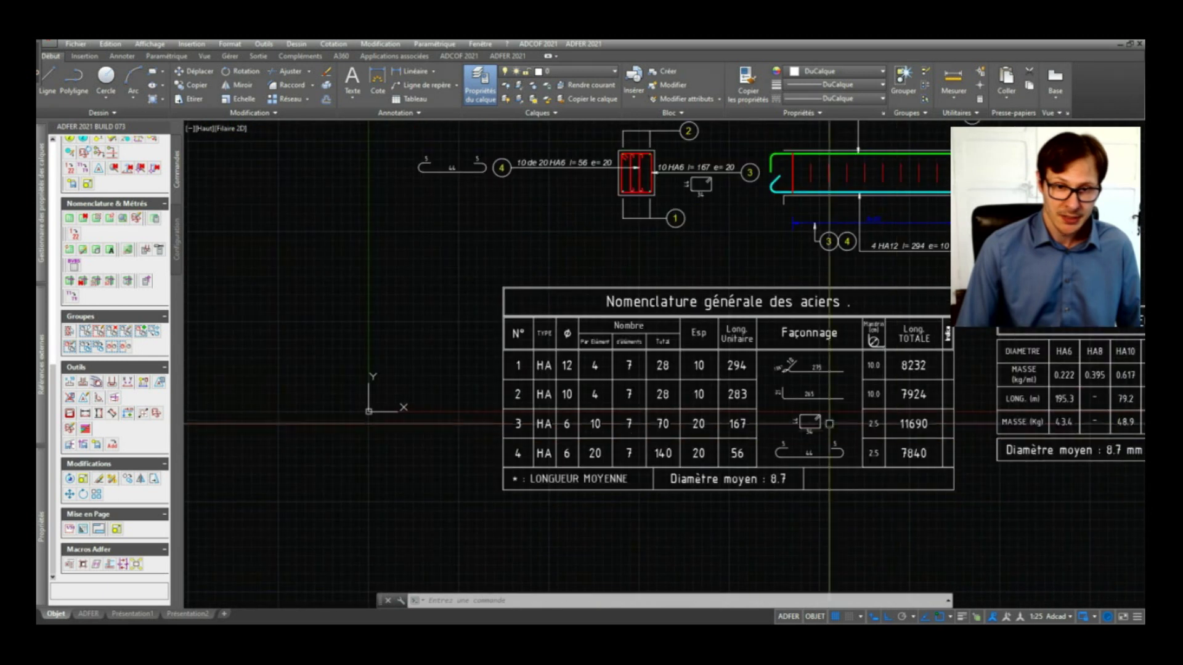
pyautogui.scroll(-2, 850, 345)
pyautogui.moveTo(872, 344); pyautogui.dragTo(853, 370, button='middle')
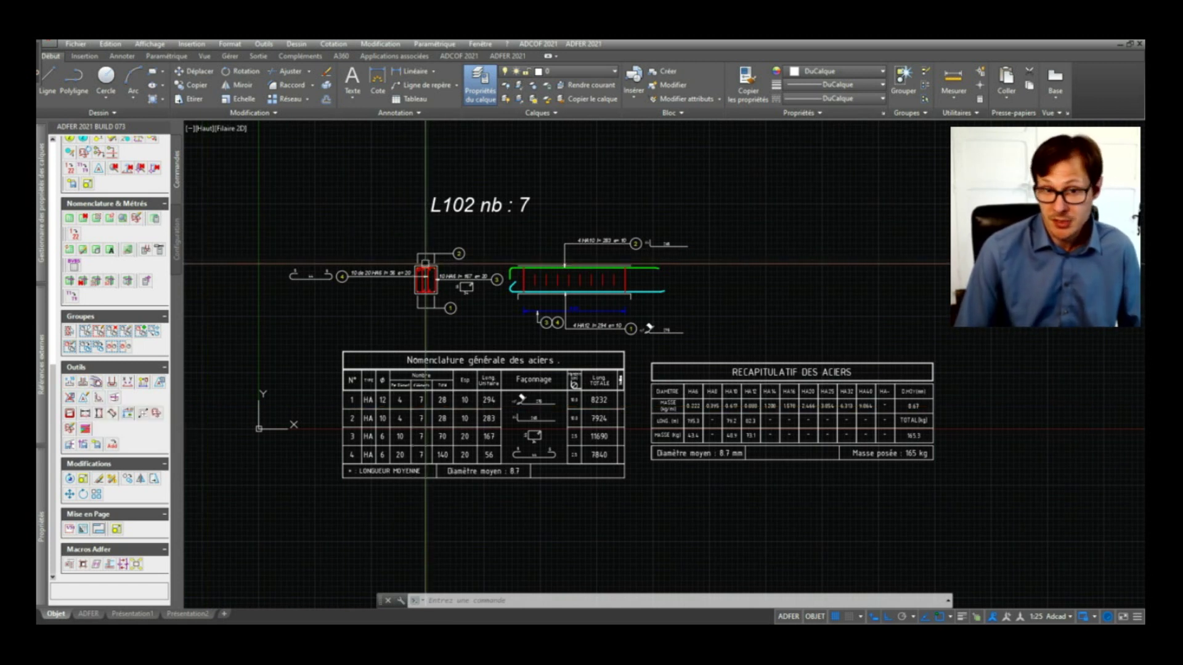
pyautogui.scroll(2, 543, 281)
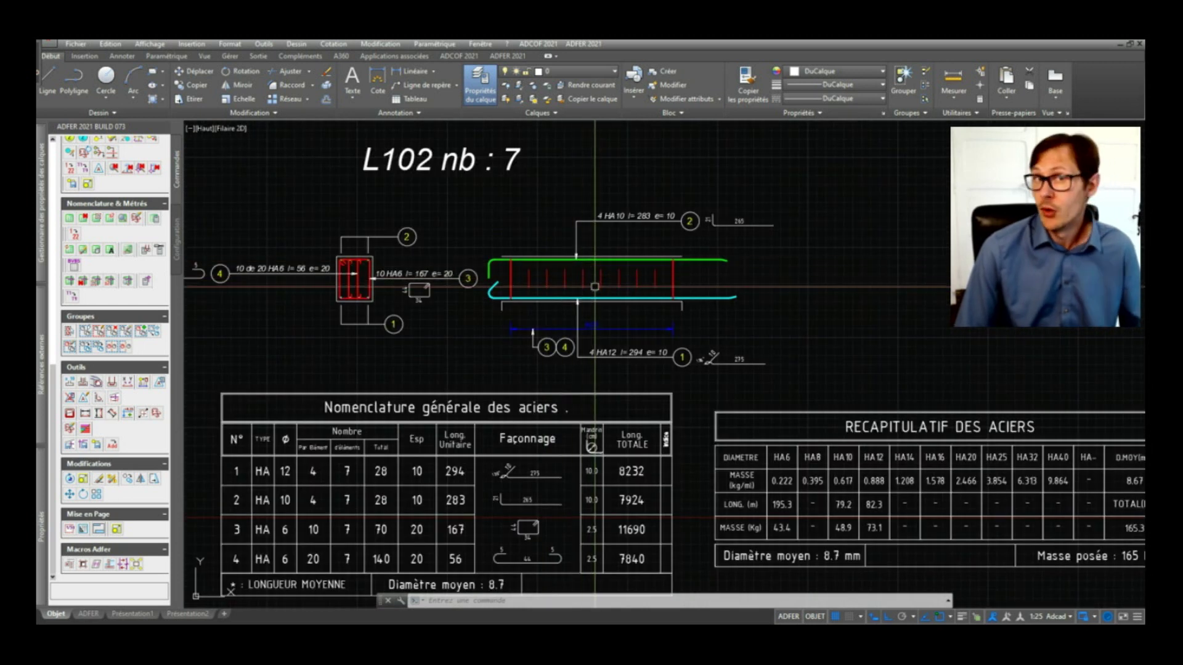
pyautogui.moveTo(342, 287); pyautogui.dragTo(619, 344, button='middle')
pyautogui.scroll(2, 619, 344)
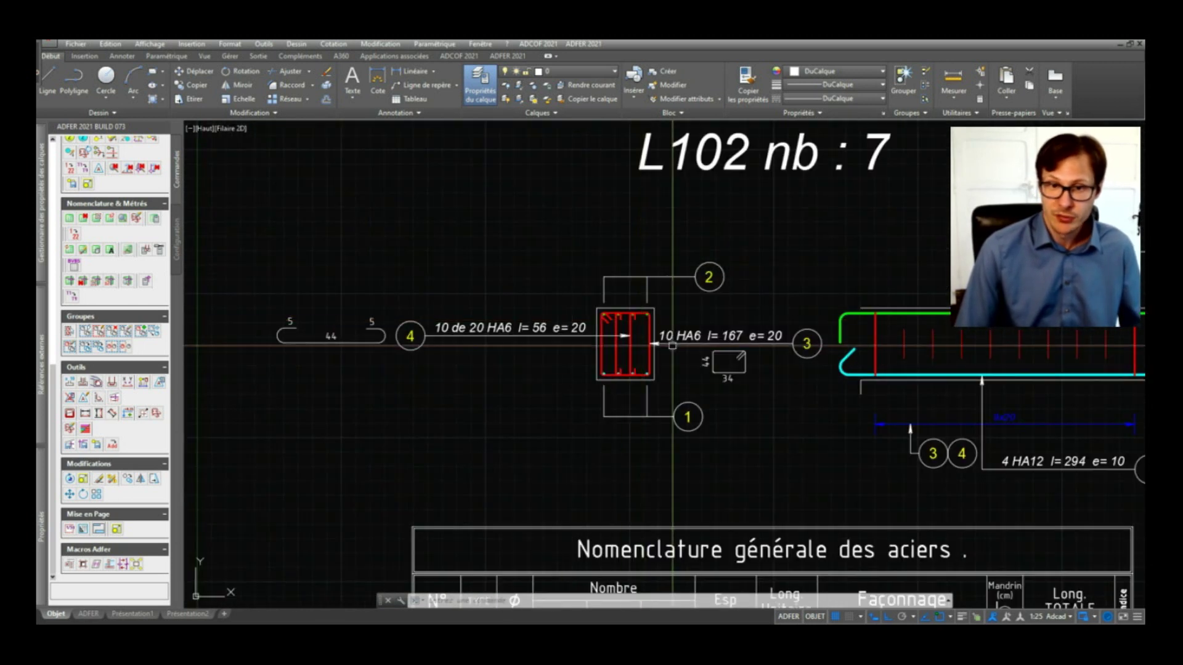
pyautogui.scroll(-4, 518, 336)
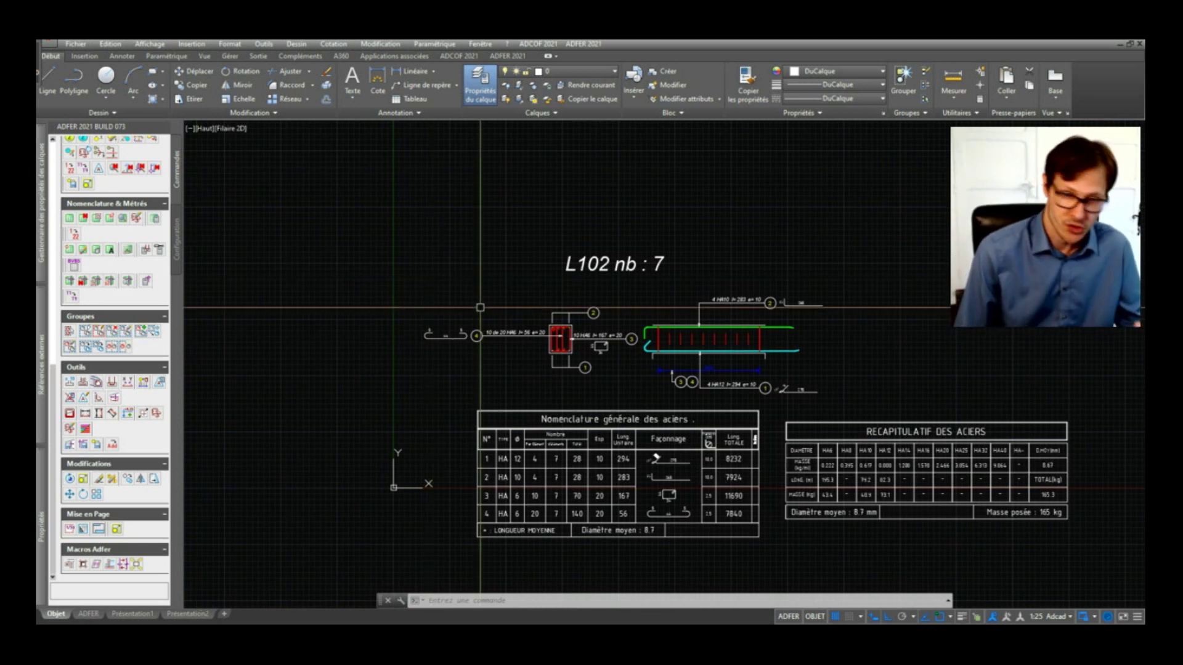
pyautogui.moveTo(480, 307); pyautogui.dragTo(369, 255, button='middle')
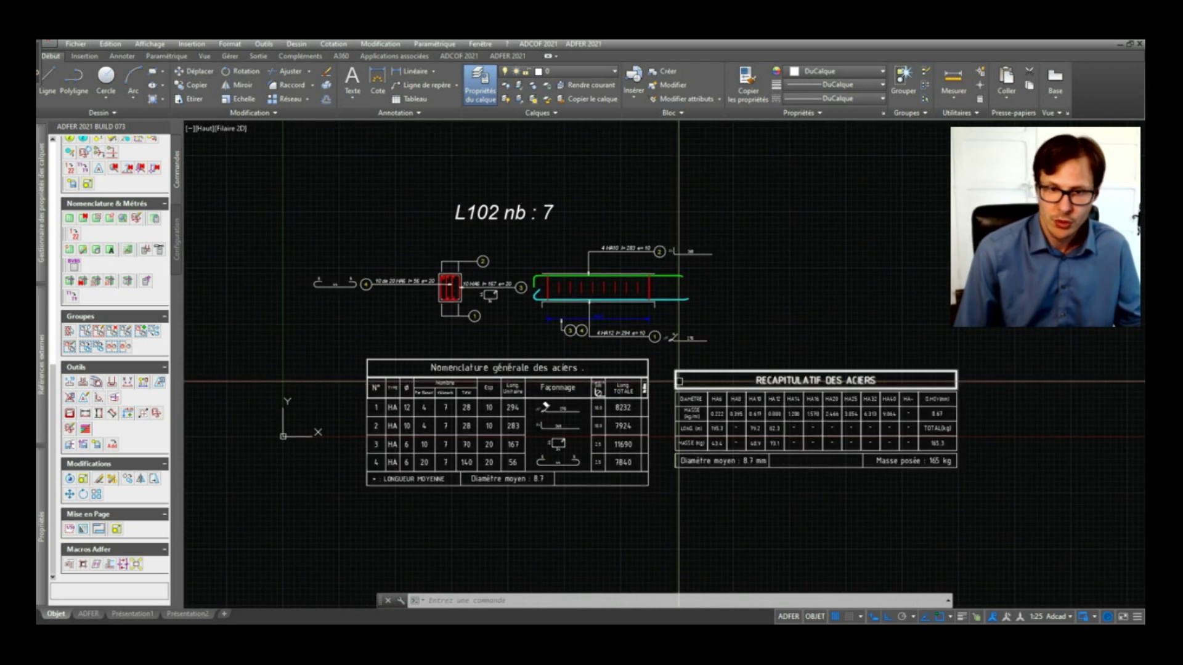
pyautogui.moveTo(733, 329); pyautogui.dragTo(781, 360, button='middle')
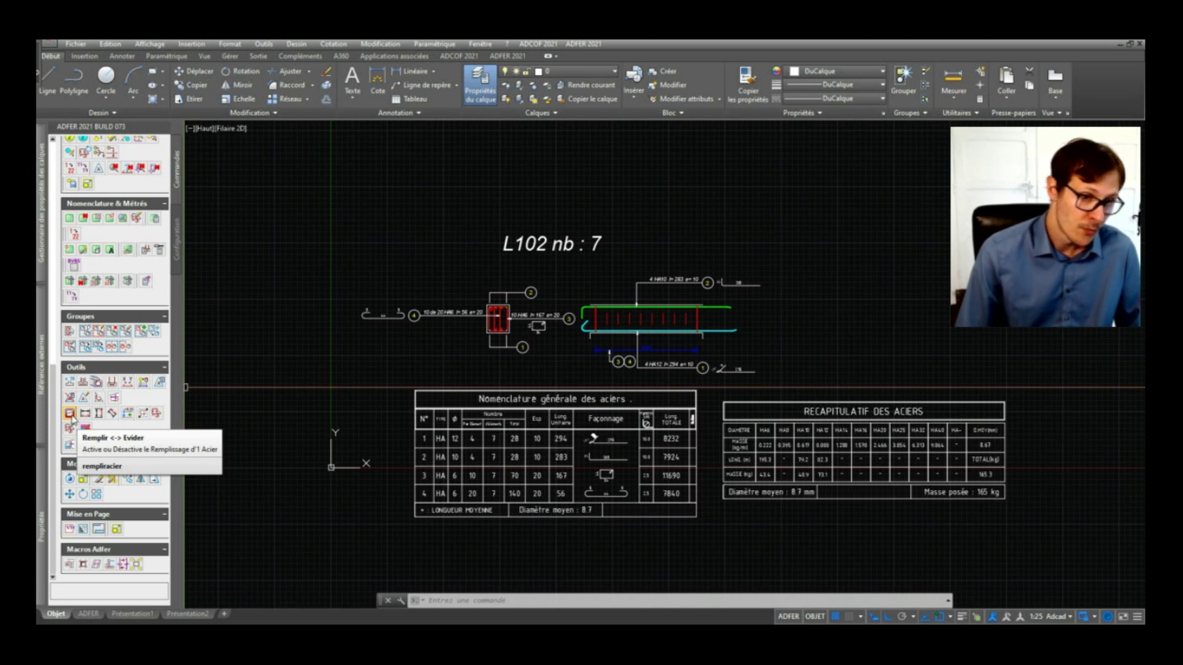
# Toggle the cyan bottom bar in the beam elevation from filled to hollow with Remplir <-> Evider
pyautogui.click(70, 414)
pyautogui.scroll(5, 576, 326)
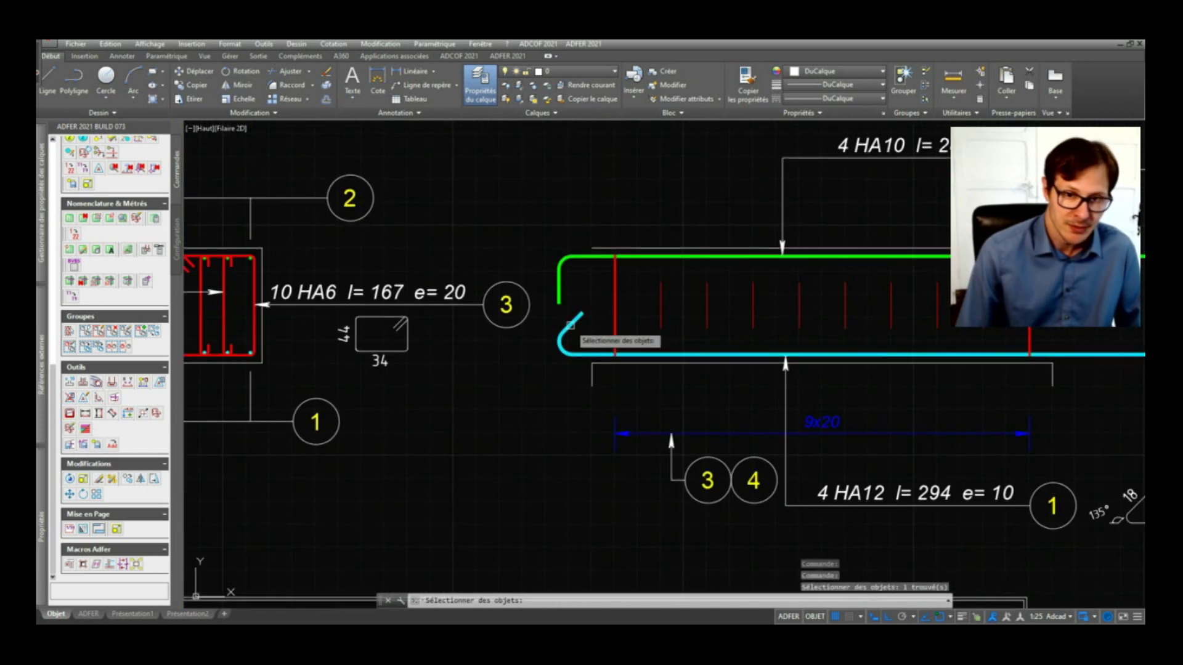
pyautogui.press('Return')
pyautogui.scroll(2, 610, 325)
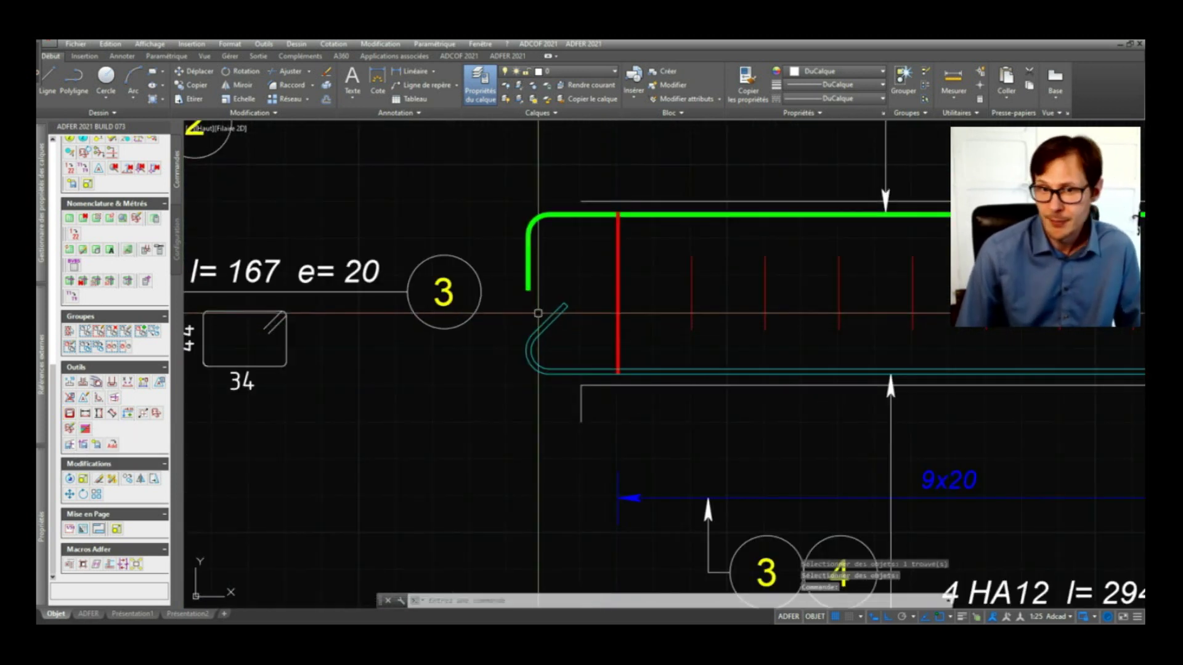
pyautogui.scroll(1, 535, 304)
pyautogui.scroll(-3, 555, 305)
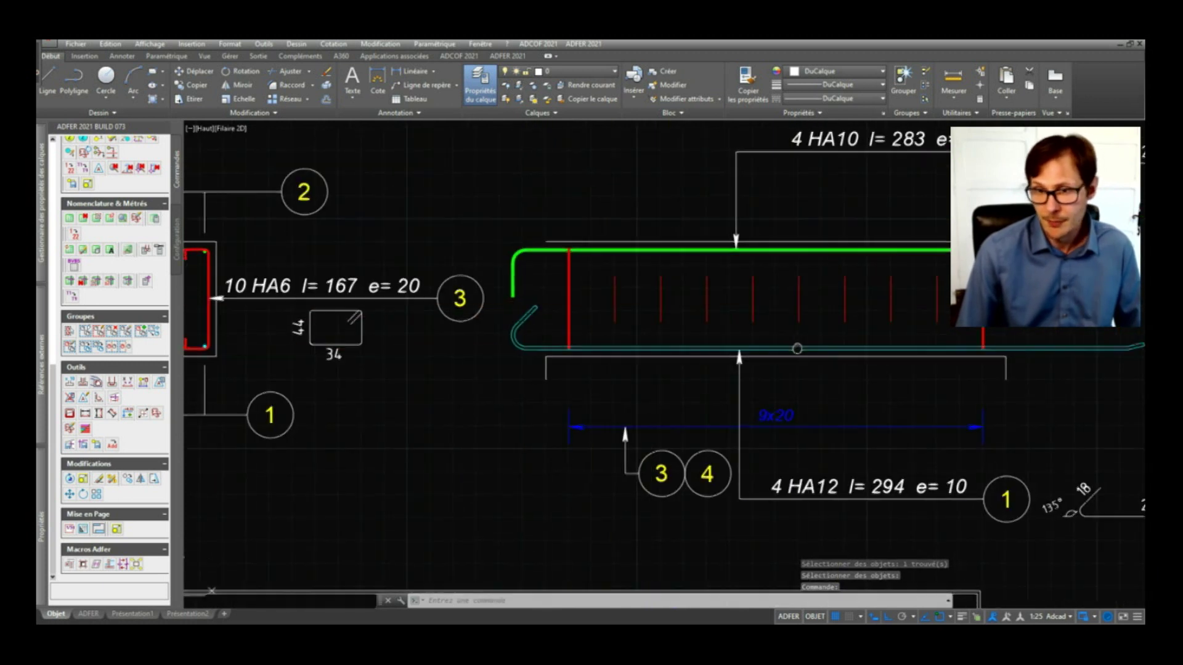
pyautogui.moveTo(798, 349); pyautogui.dragTo(665, 375, button='middle')
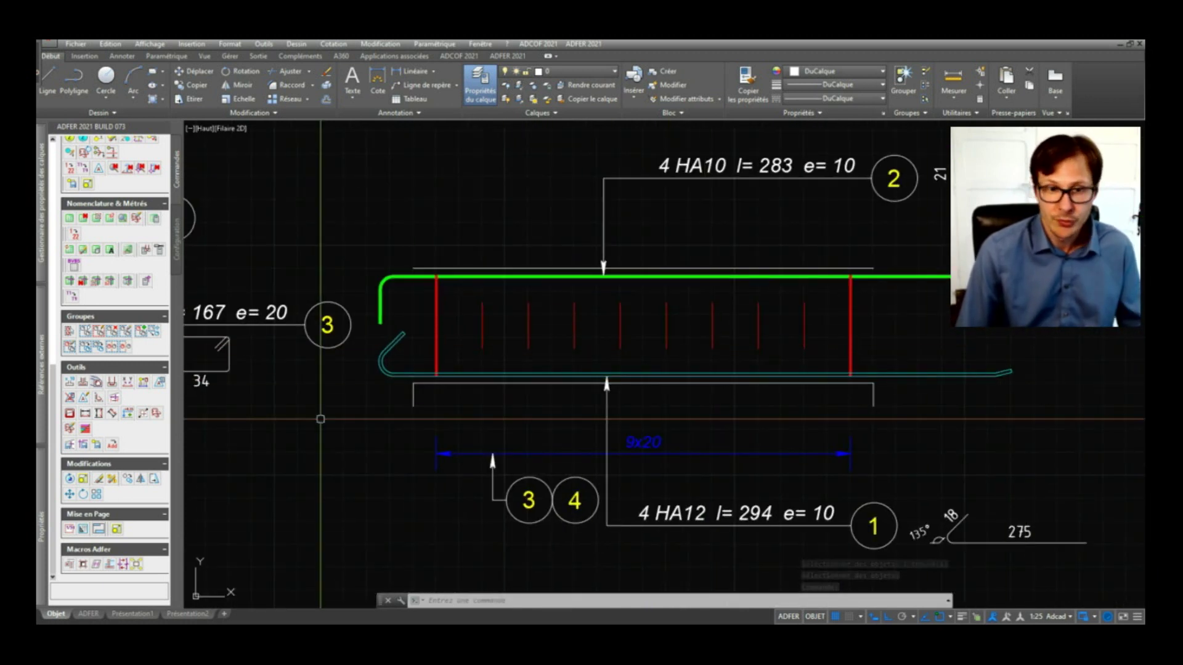
pyautogui.moveTo(320, 419); pyautogui.dragTo(479, 366, button='middle')
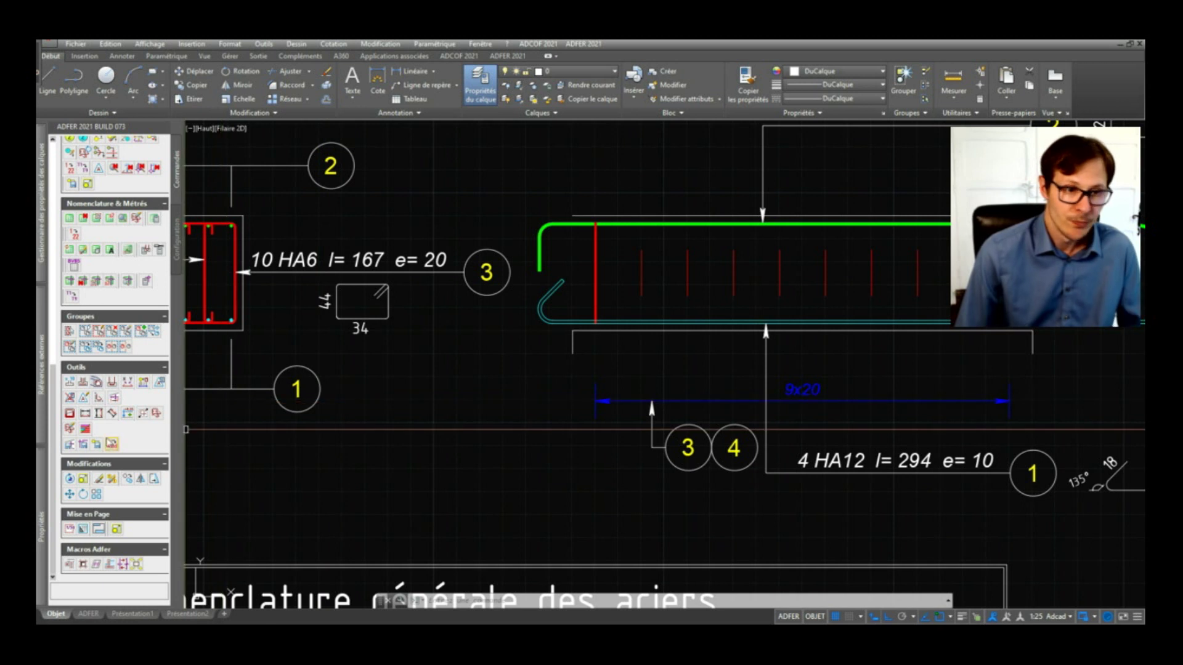
pyautogui.click(85, 430)
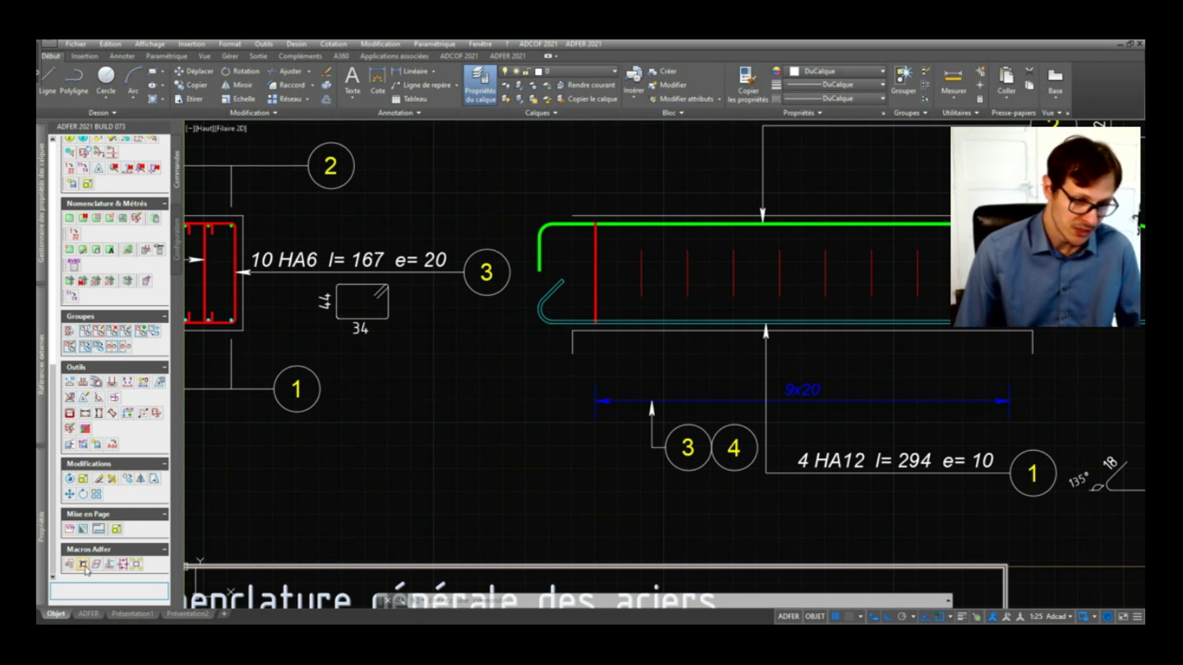
# Zoom and pan to show the whole L102 beam drawing with both steel tables
pyautogui.scroll(-5, 284, 466)
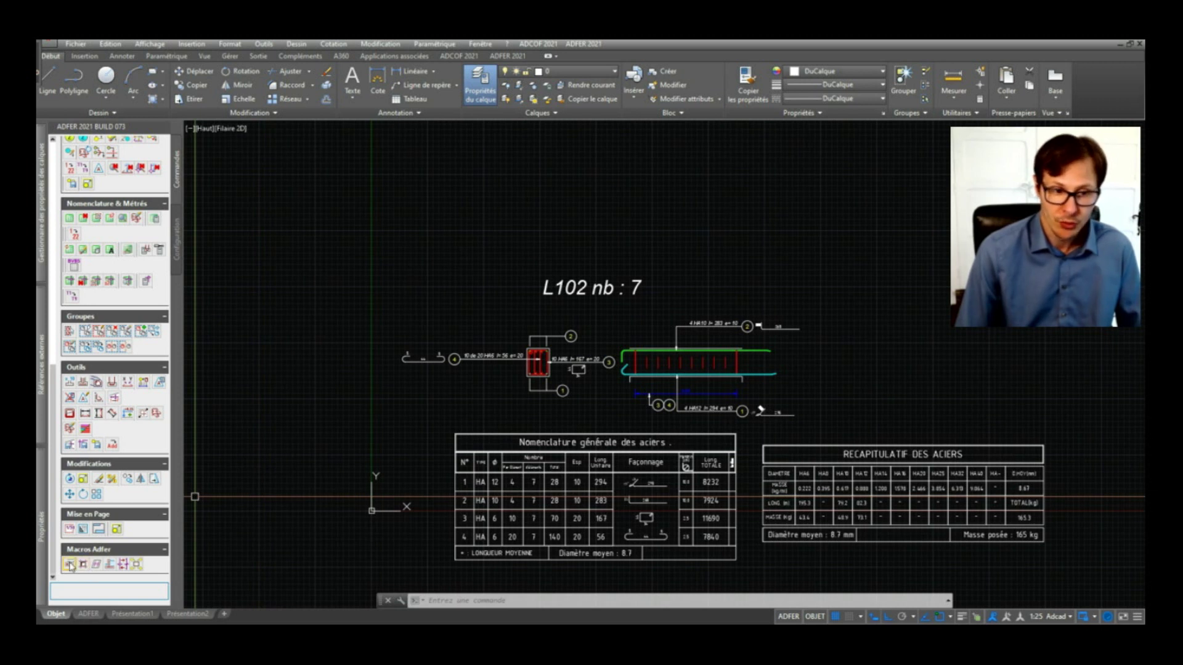
pyautogui.scroll(3, 92, 364)
pyautogui.scroll(3, 125, 387)
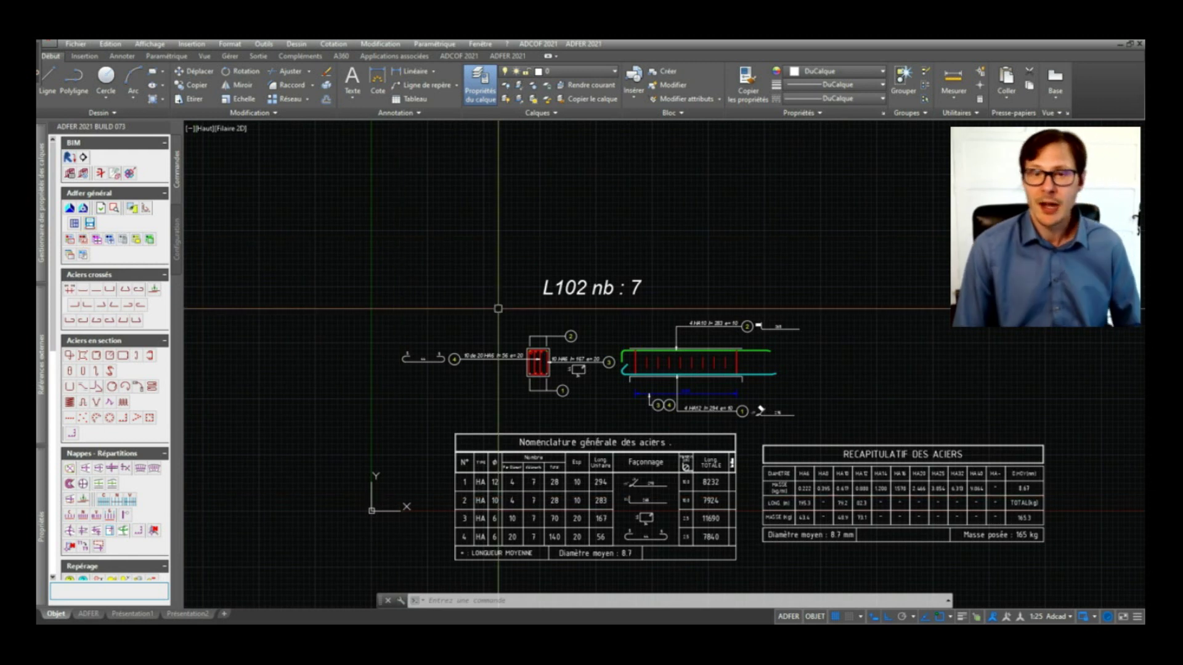
pyautogui.moveTo(719, 396); pyautogui.dragTo(715, 346, button='middle')
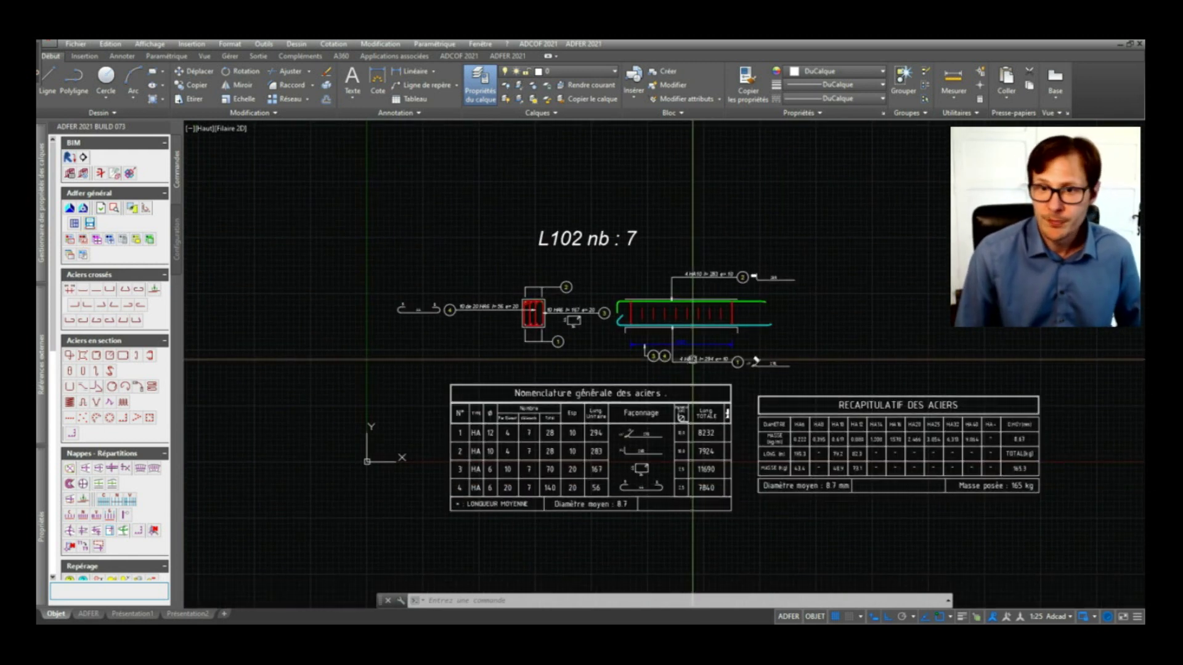